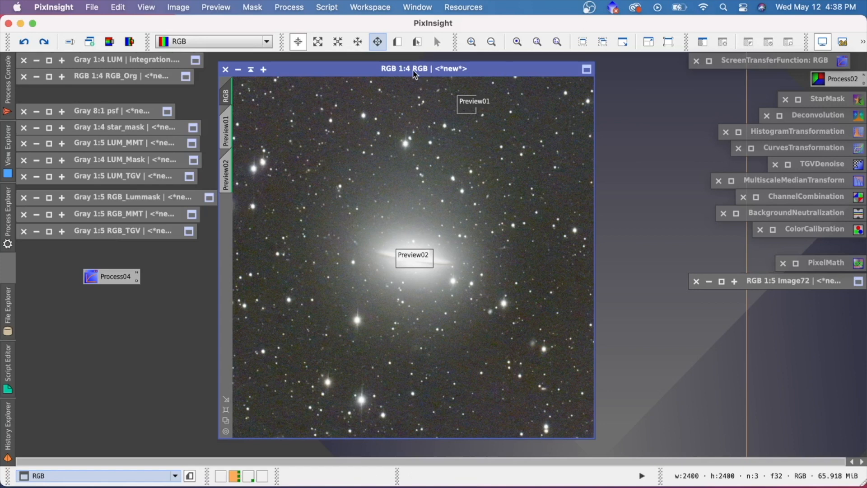
# Bring up the LUM luminance image for inspection, roll it back up, and reactivate the RGB image.
pyautogui.moveTo(413, 71)
pyautogui.mouseDown()
pyautogui.moveTo(420, 78)
pyautogui.moveTo(414, 69)
pyautogui.mouseUp()
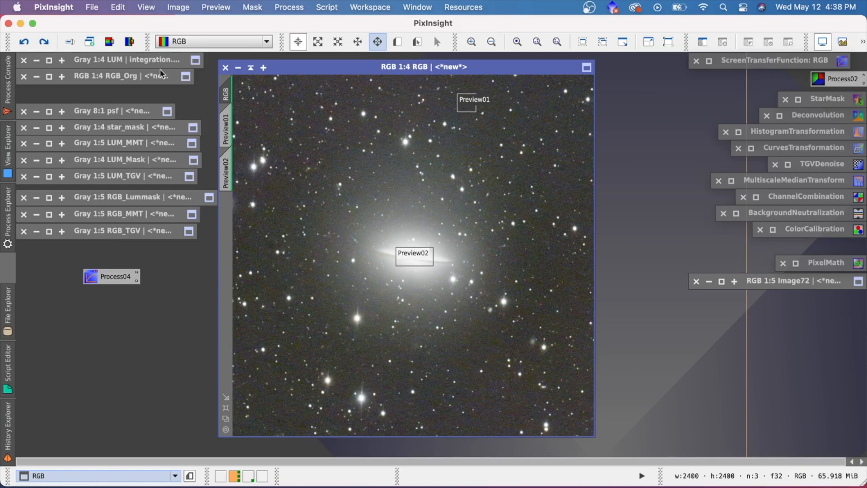
pyautogui.doubleClick(114, 61)
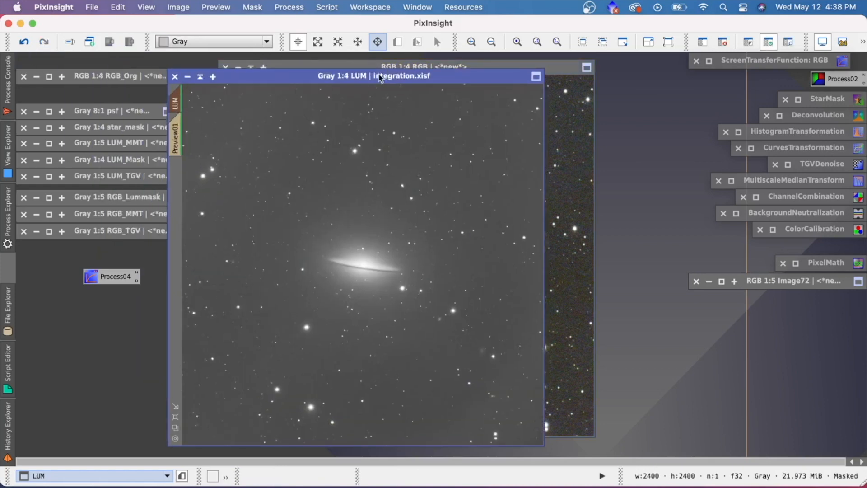
pyautogui.moveTo(373, 81); pyautogui.dragTo(349, 76)
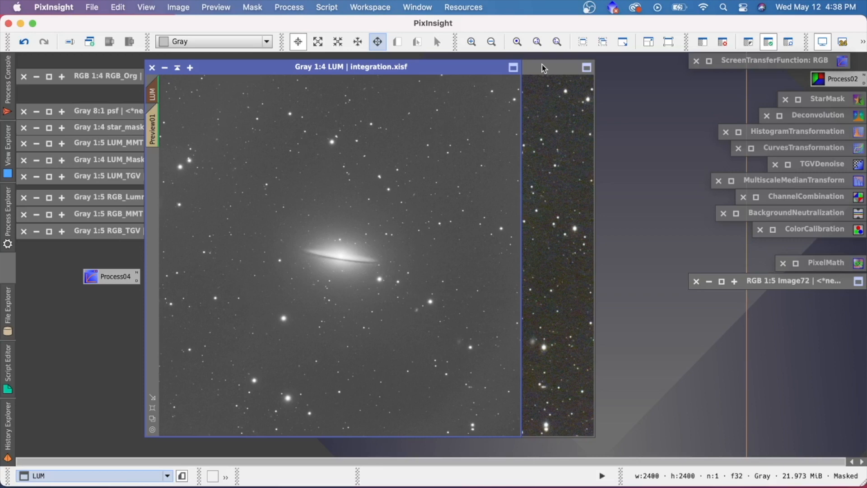
pyautogui.click(177, 68)
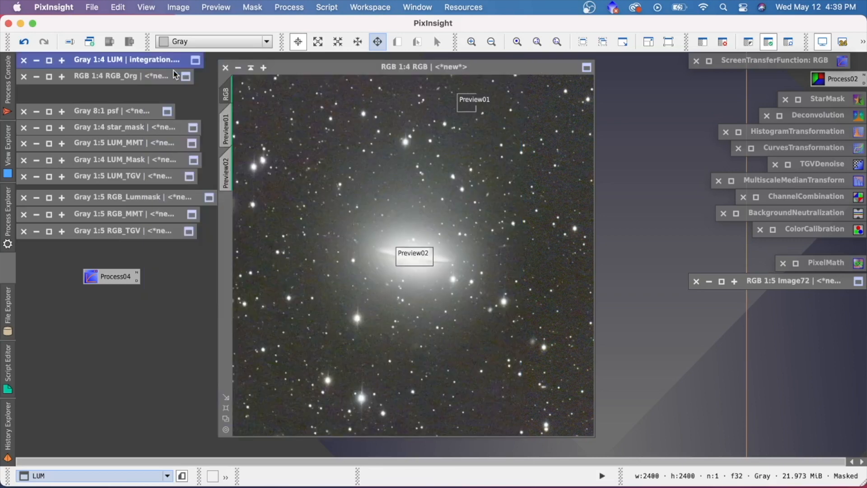
pyautogui.click(334, 71)
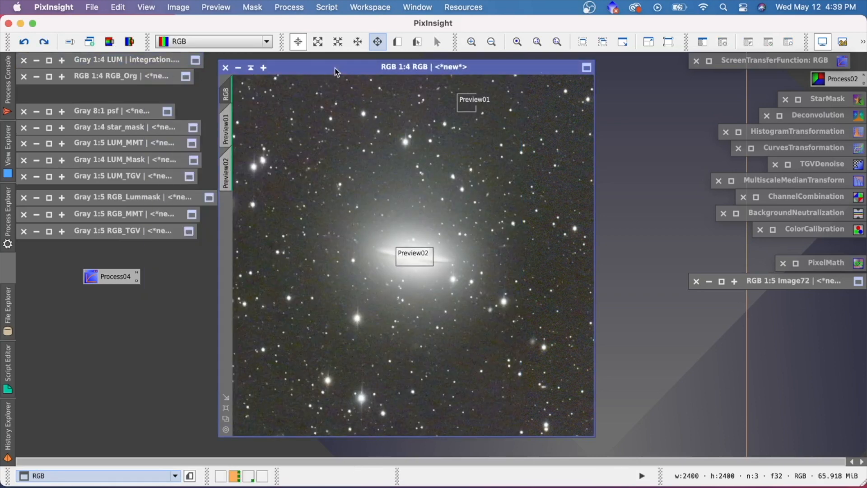
# Open the ArcsinhStretch process and place its window beside the RGB image.
pyautogui.click(289, 7)
pyautogui.moveTo(303, 26)
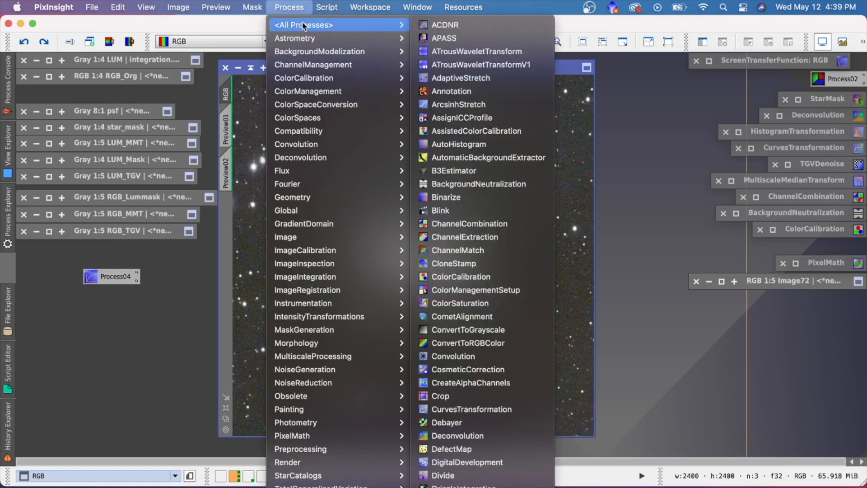
pyautogui.click(458, 105)
pyautogui.moveTo(711, 246); pyautogui.dragTo(717, 303)
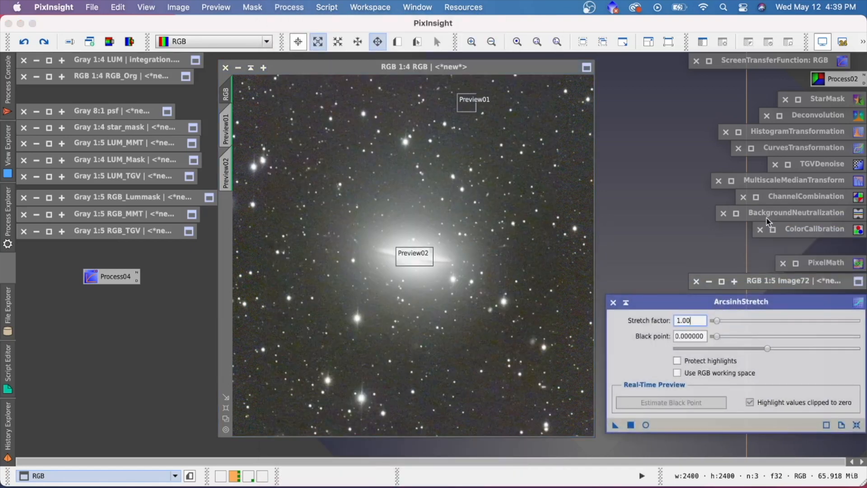
pyautogui.doubleClick(786, 135)
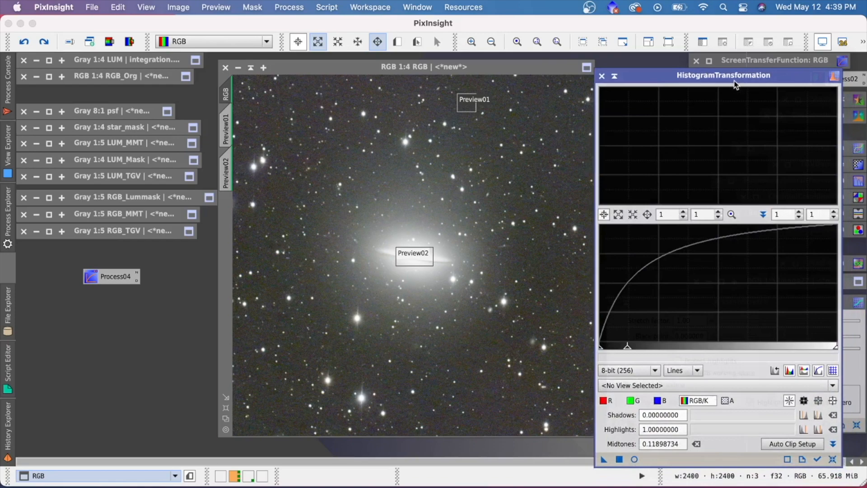
pyautogui.moveTo(617, 96); pyautogui.dragTo(630, 83)
pyautogui.click(626, 78)
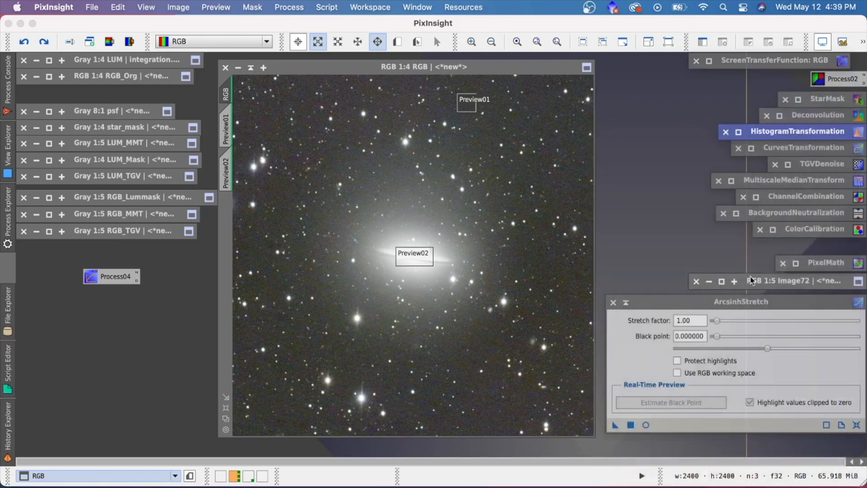
pyautogui.click(745, 303)
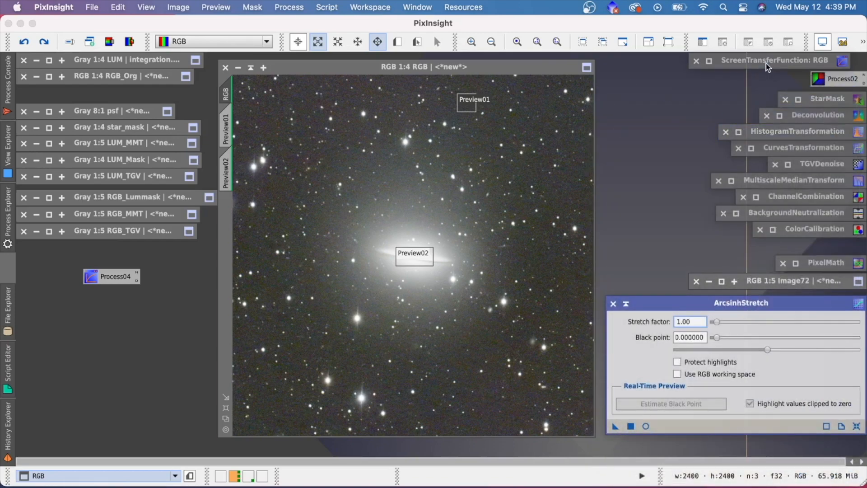
# Reset the ScreenTransferFunction on the RGB image to remove its screen stretch, and move the image aside.
pyautogui.doubleClick(766, 63)
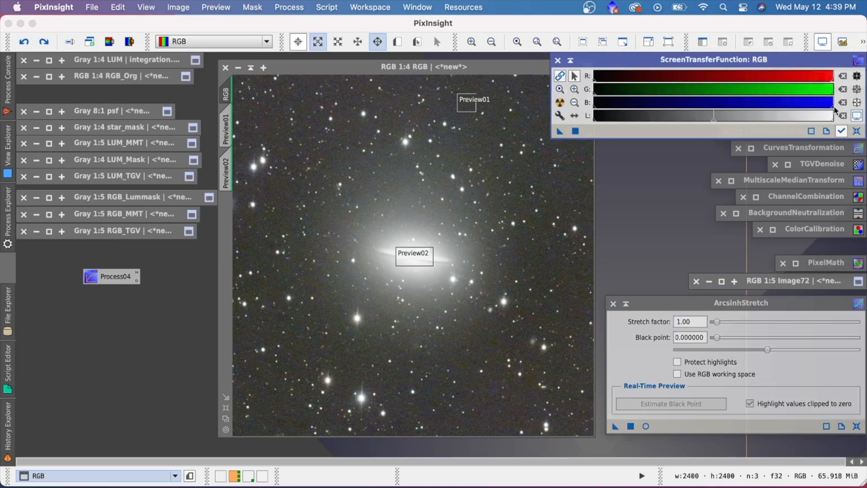
pyautogui.click(856, 132)
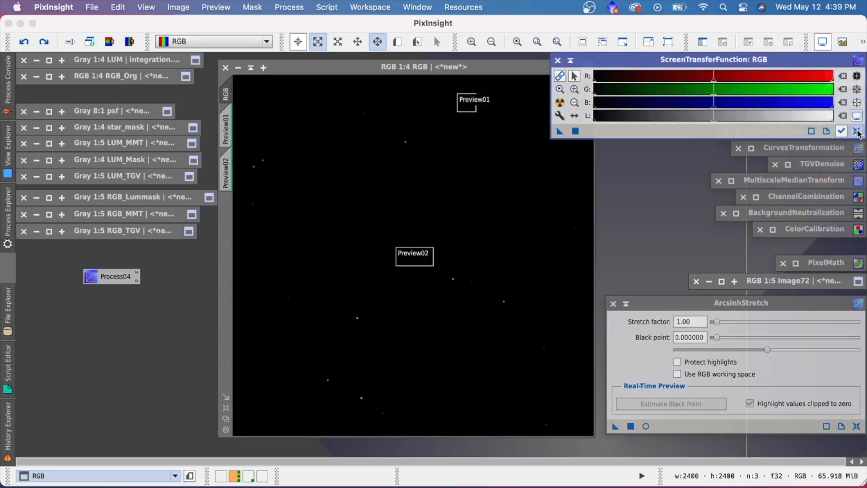
pyautogui.moveTo(468, 70); pyautogui.dragTo(383, 62)
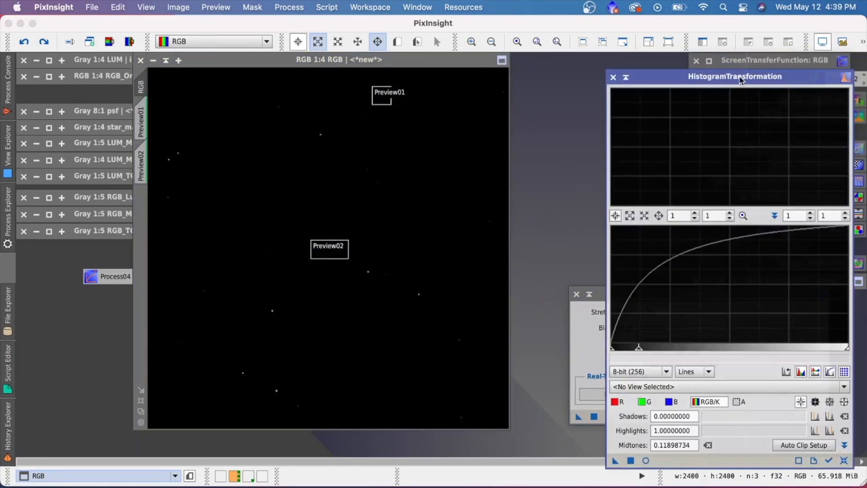
# Reset HistogramTransformation, make it track the active RGB view, and start its real-time preview.
pyautogui.moveTo(746, 79); pyautogui.dragTo(721, 71)
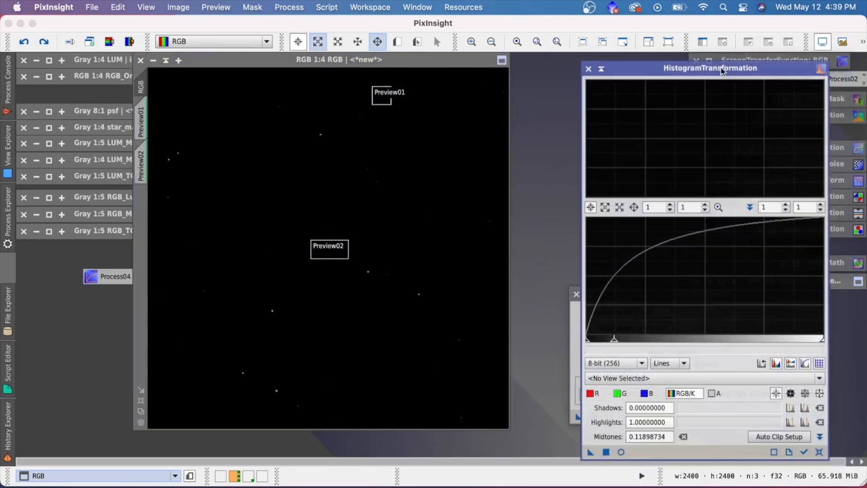
pyautogui.click(819, 452)
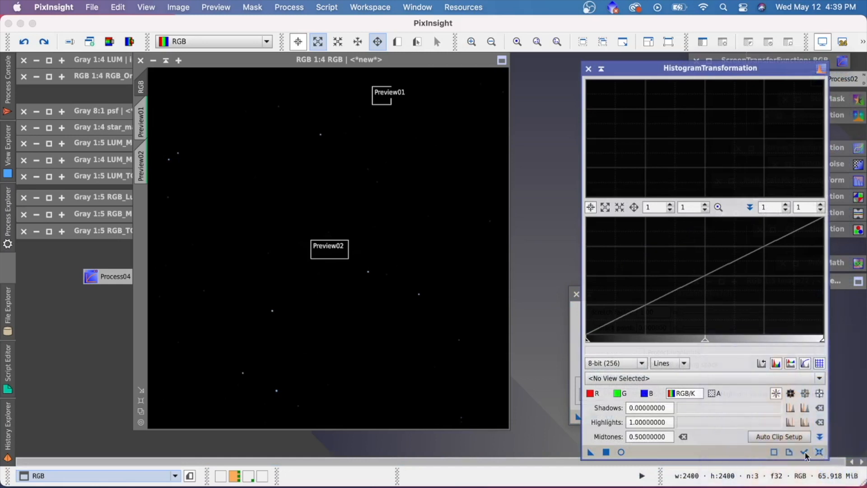
pyautogui.click(804, 452)
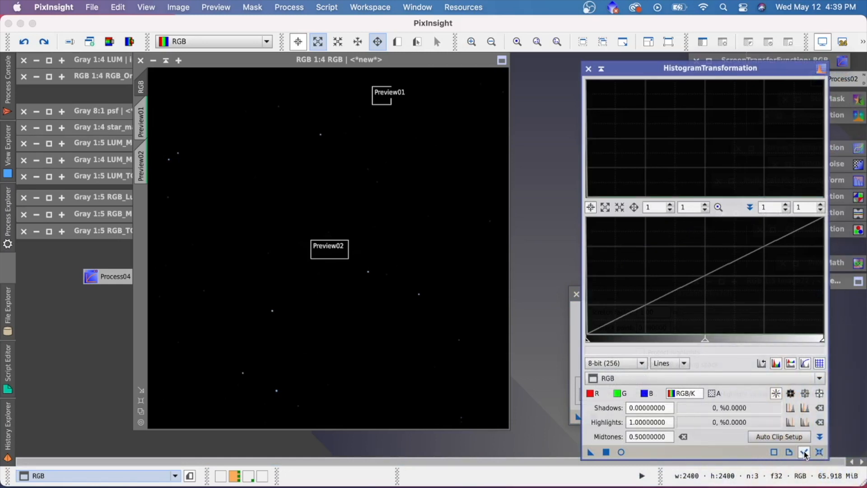
pyautogui.moveTo(705, 340)
pyautogui.mouseDown()
pyautogui.moveTo(648, 340)
pyautogui.moveTo(703, 338)
pyautogui.mouseUp()
pyautogui.click(621, 451)
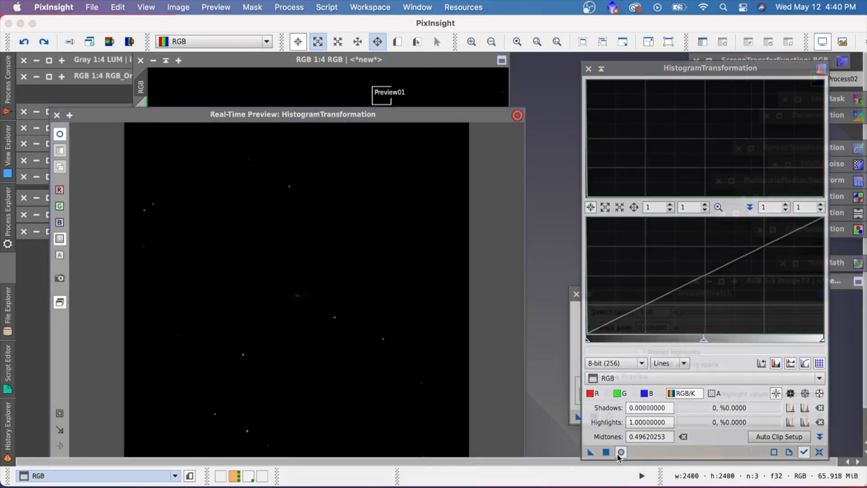
# Lower the HistogramTransformation midtones to about 0.152, apply the stretch to the RGB image, and put the process window away.
pyautogui.moveTo(700, 342); pyautogui.dragTo(622, 339)
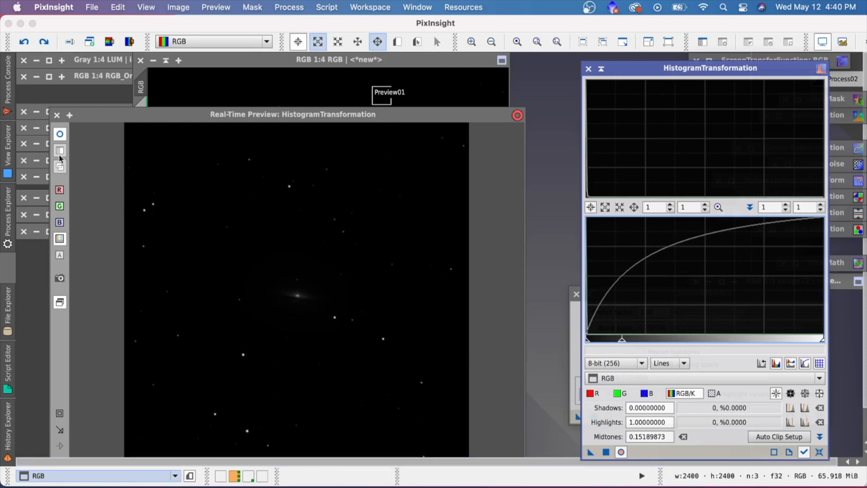
pyautogui.click(56, 115)
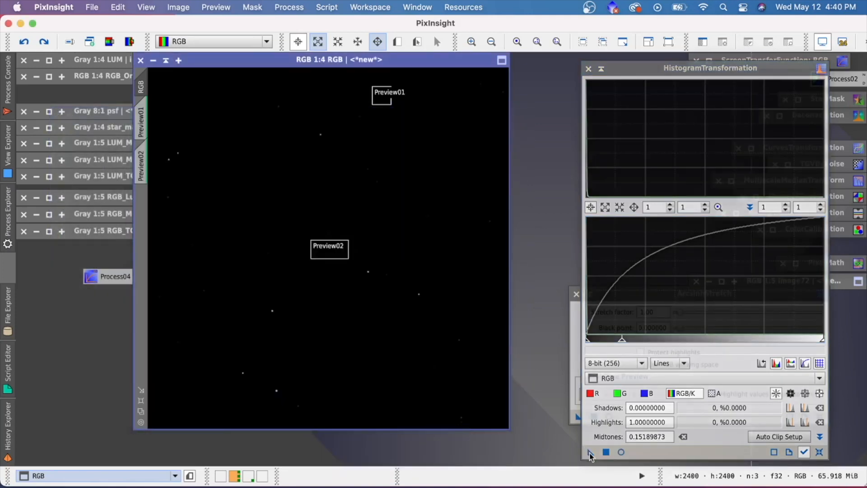
pyautogui.moveTo(590, 451); pyautogui.dragTo(408, 306)
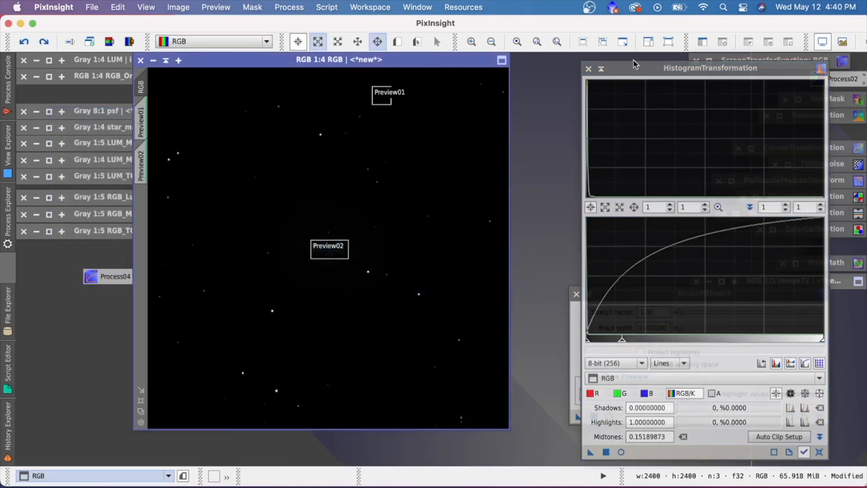
pyautogui.click(588, 69)
# Enable Protect highlights and Use RGB working space in ArcsinhStretch, with its window placed beside the RGB image.
pyautogui.moveTo(686, 294); pyautogui.dragTo(684, 165)
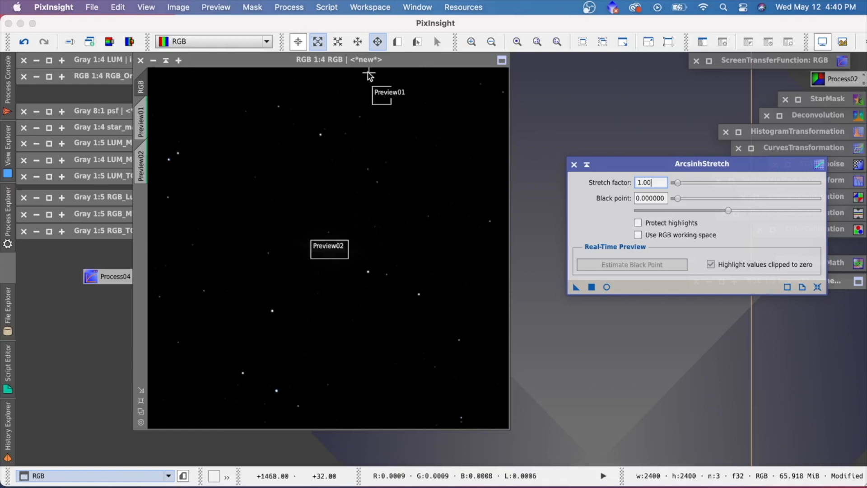
pyautogui.moveTo(359, 60); pyautogui.dragTo(411, 77)
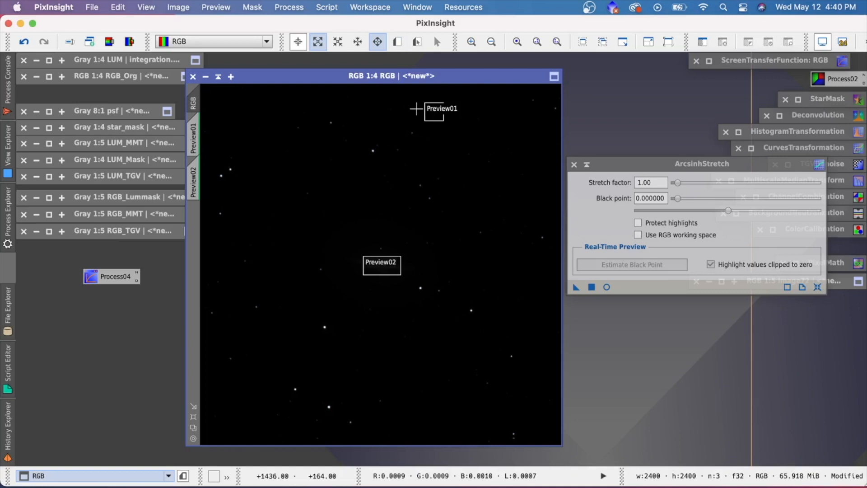
pyautogui.click(684, 165)
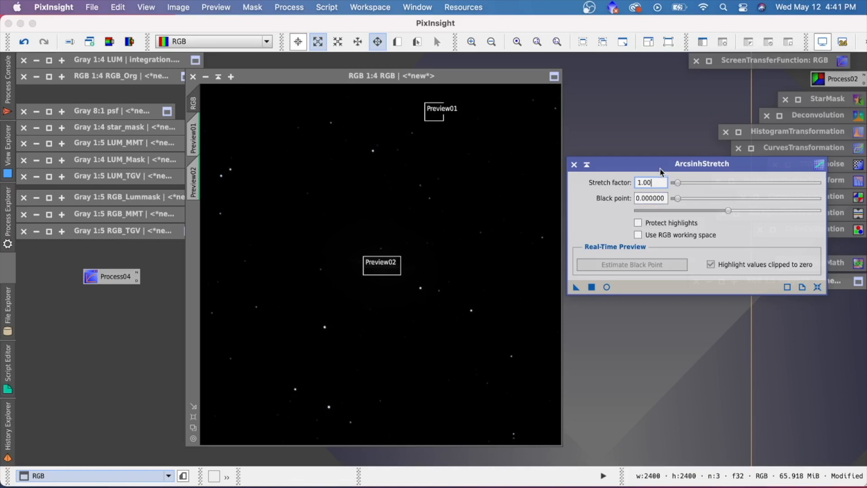
pyautogui.moveTo(663, 164); pyautogui.dragTo(678, 164)
pyautogui.click(653, 221)
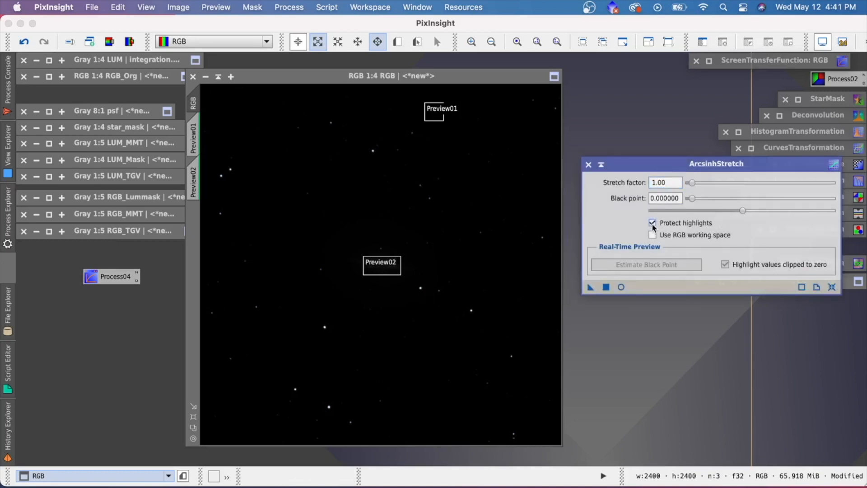
pyautogui.click(652, 235)
pyautogui.moveTo(660, 221)
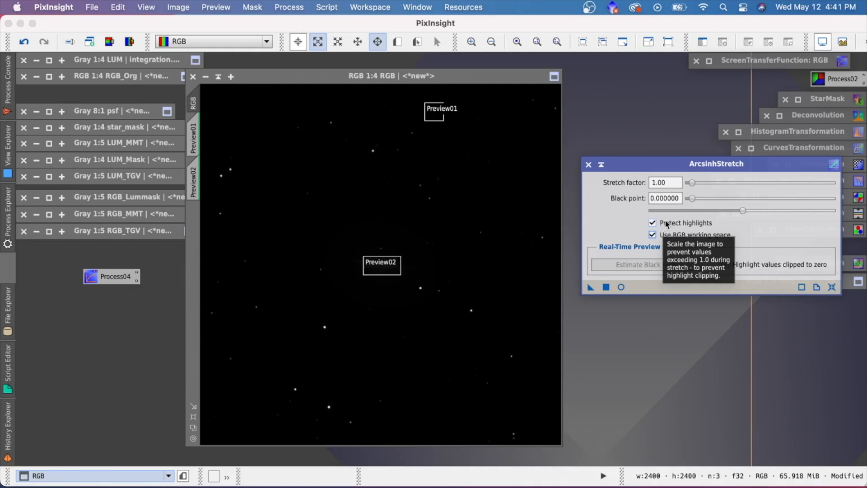
# Start the ArcsinhStretch real-time preview of the RGB image and raise the stretch factor to 4.94.
pyautogui.moveTo(445, 77); pyautogui.dragTo(424, 70)
pyautogui.click(621, 287)
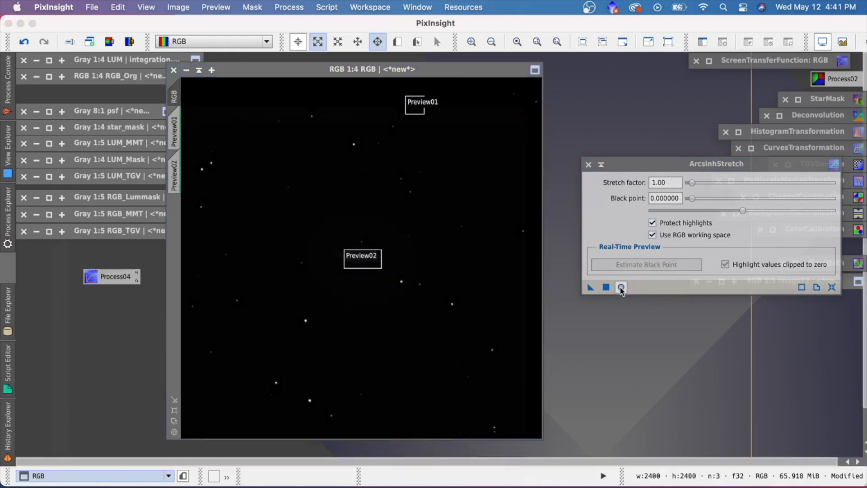
pyautogui.moveTo(345, 119); pyautogui.dragTo(381, 74)
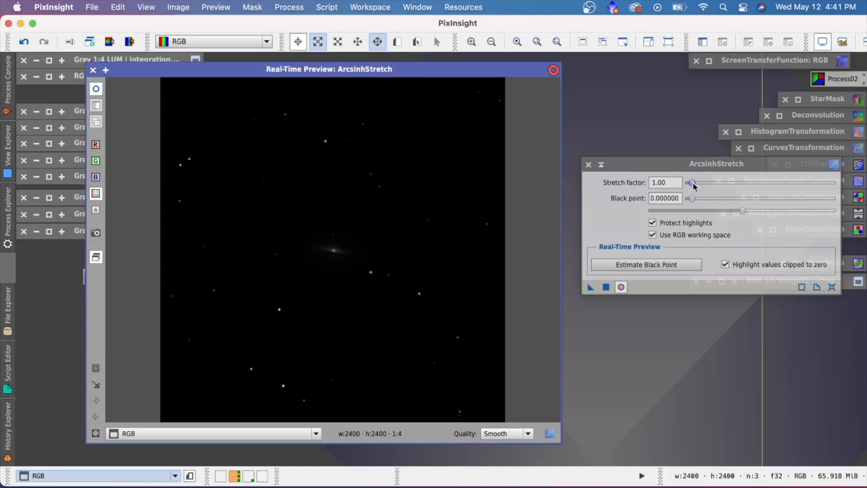
pyautogui.moveTo(694, 185); pyautogui.dragTo(716, 178)
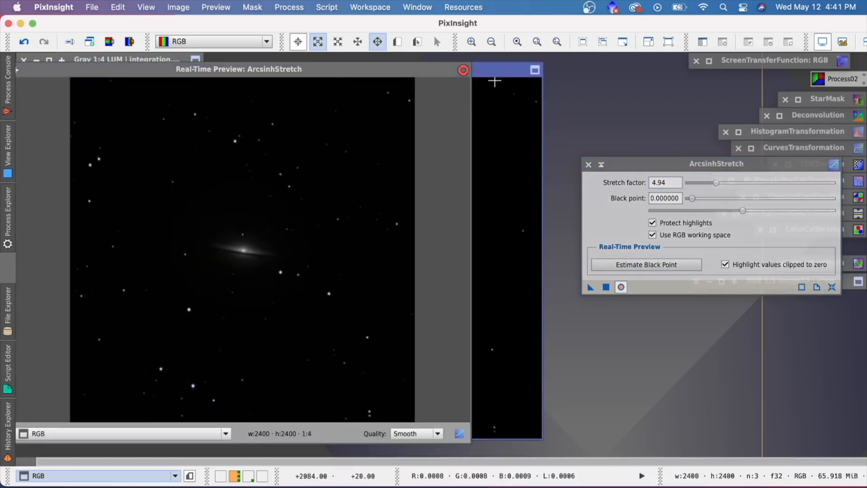
# Uncover the RGB image behind the preview and apply the ArcsinhStretch to it.
pyautogui.moveTo(496, 74); pyautogui.dragTo(626, 74)
pyautogui.moveTo(427, 72); pyautogui.dragTo(493, 72)
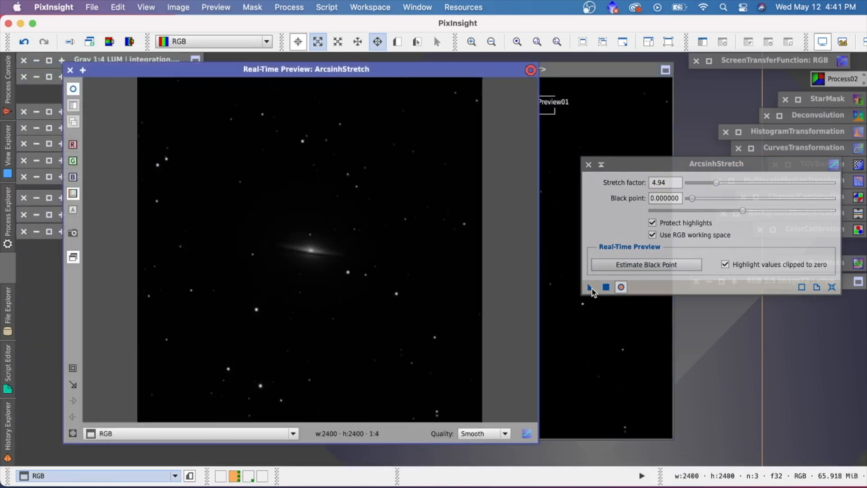
pyautogui.moveTo(591, 287); pyautogui.dragTo(557, 169)
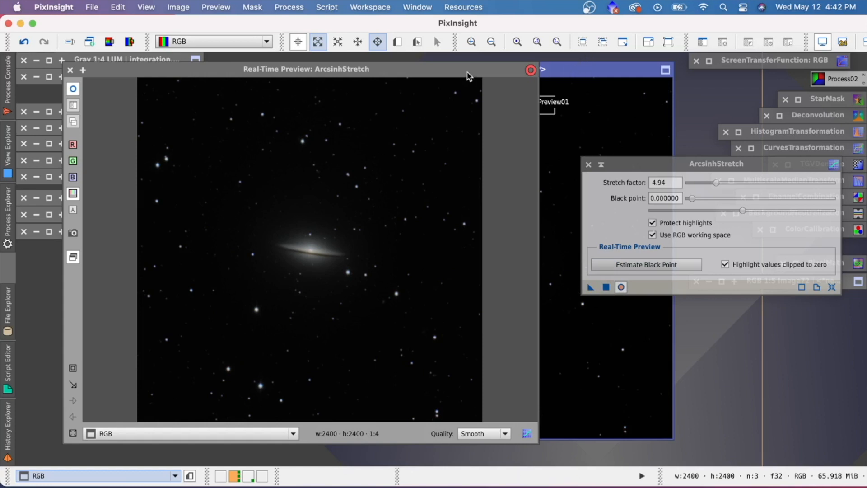
# Switch the ArcsinhStretch real-time preview off and on to compare the RGB image with and without another stretch.
pyautogui.moveTo(467, 72); pyautogui.dragTo(380, 80)
pyautogui.moveTo(516, 70); pyautogui.dragTo(563, 71)
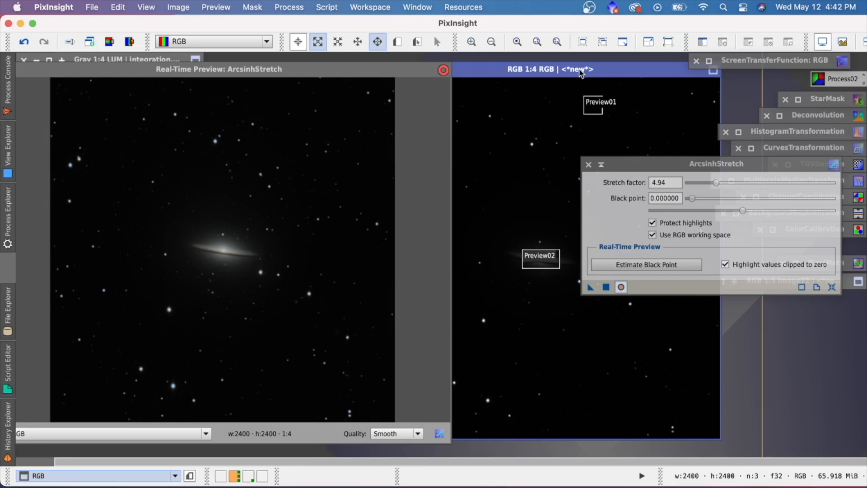
pyautogui.moveTo(575, 71); pyautogui.dragTo(505, 71)
pyautogui.click(394, 72)
pyautogui.moveTo(394, 72); pyautogui.dragTo(515, 71)
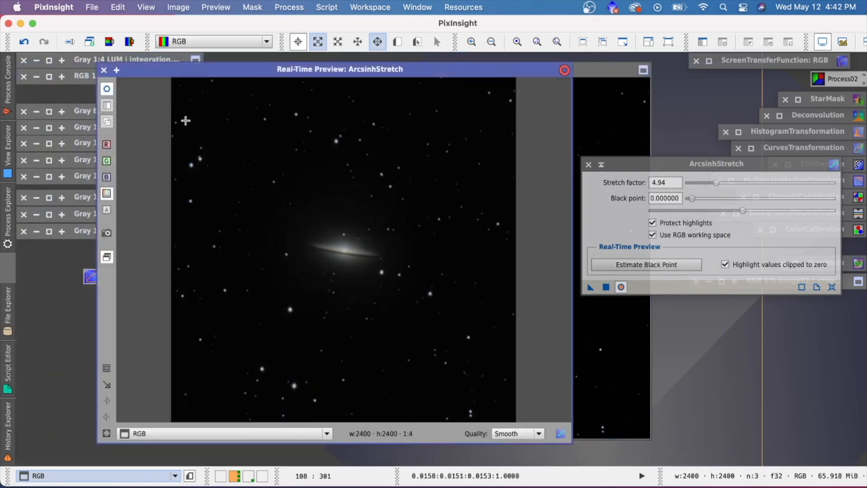
pyautogui.click(107, 89)
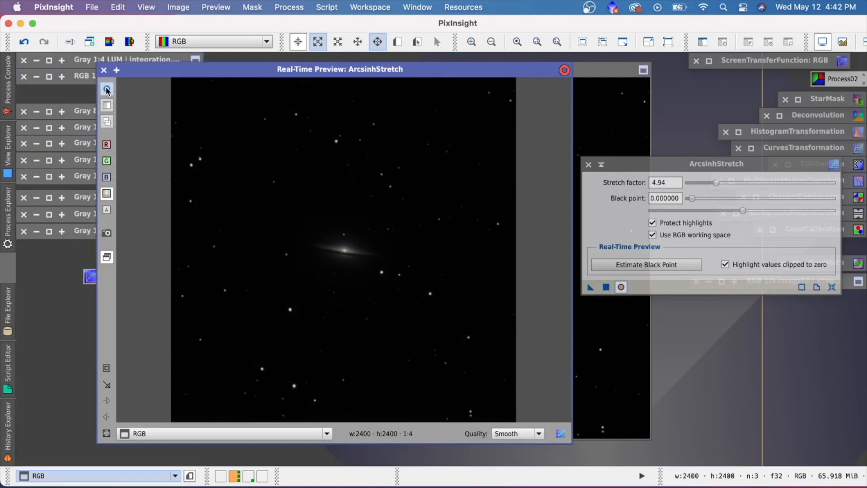
pyautogui.click(107, 89)
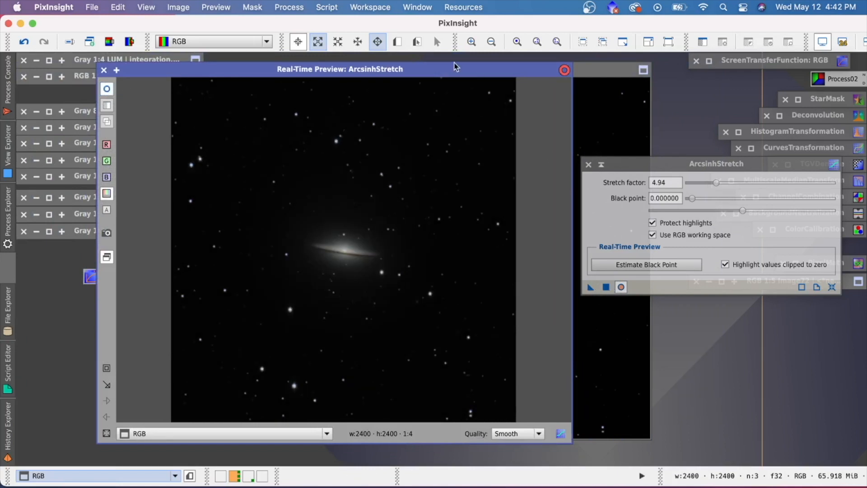
pyautogui.moveTo(455, 67); pyautogui.dragTo(418, 67)
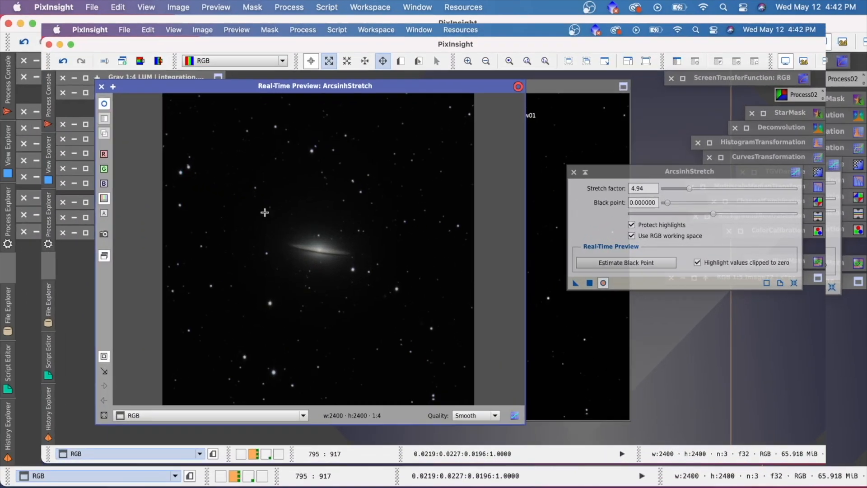
# Apply the ArcsinhStretch with a stretch factor of 4.94 to the RGB image three more times.
pyautogui.moveTo(248, 209); pyautogui.dragTo(370, 298)
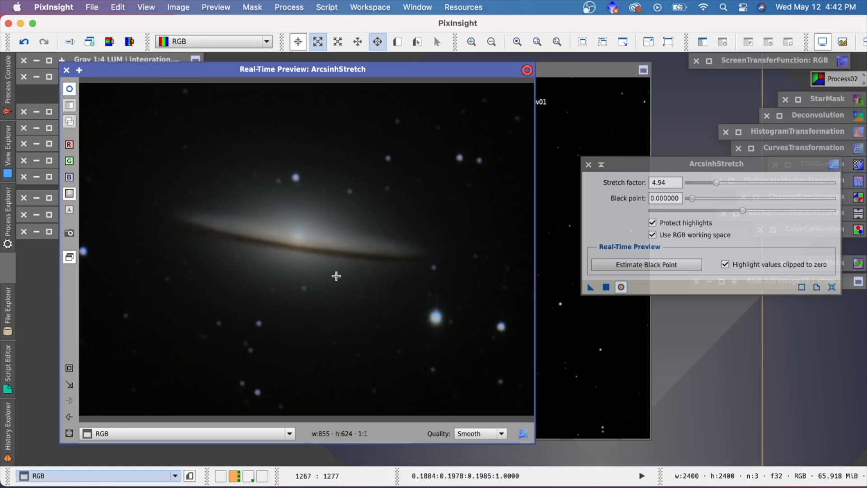
pyautogui.click(69, 416)
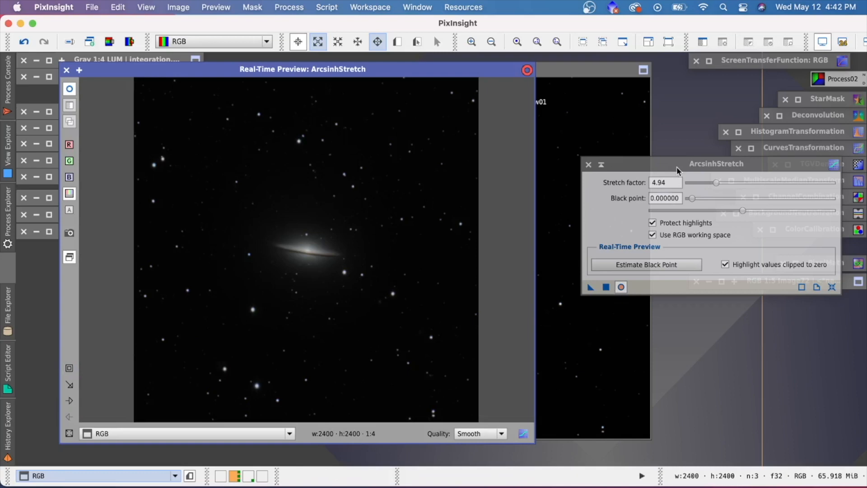
pyautogui.moveTo(676, 165); pyautogui.dragTo(684, 165)
pyautogui.moveTo(597, 288); pyautogui.dragTo(567, 219)
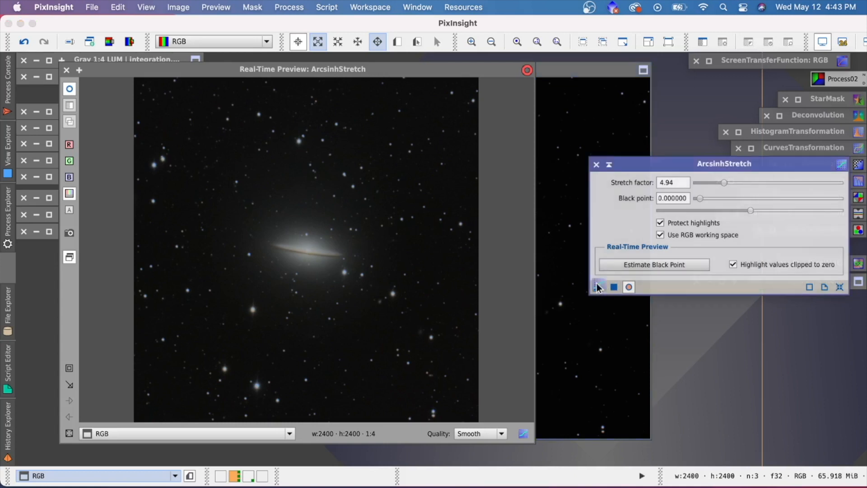
pyautogui.moveTo(598, 287); pyautogui.dragTo(551, 233)
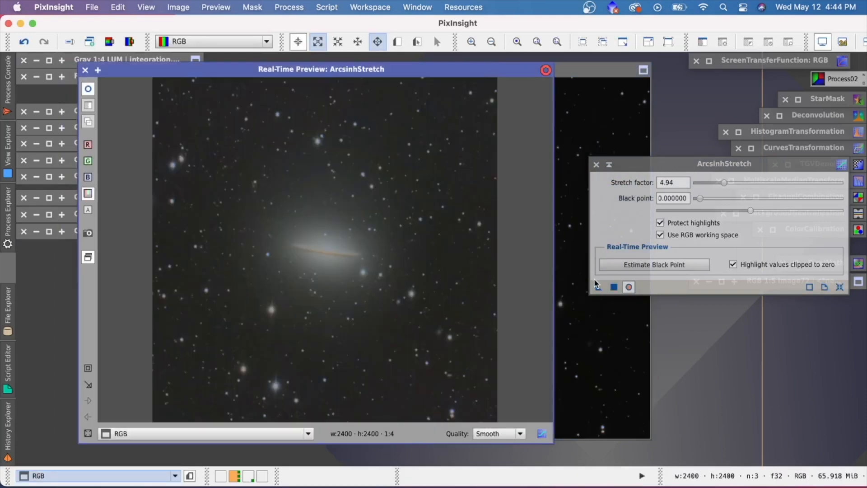
pyautogui.moveTo(597, 286); pyautogui.dragTo(577, 135)
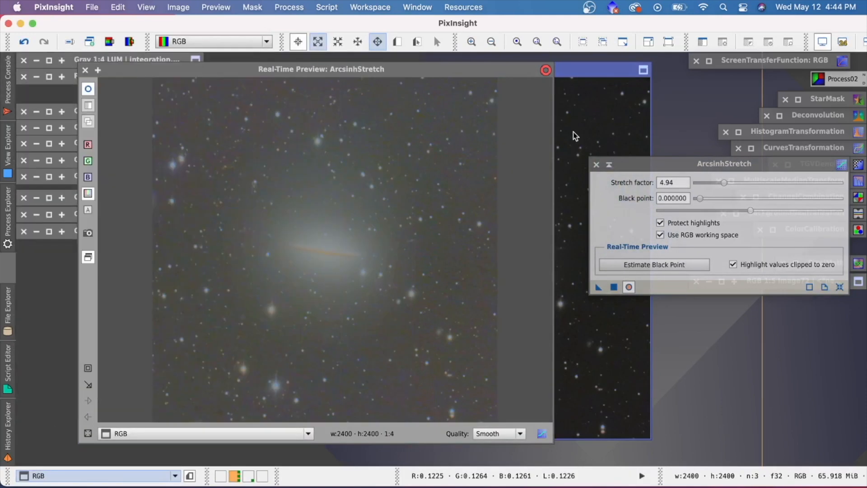
# Close the real-time preview and delete Preview02 and Preview01 from the RGB image.
pyautogui.click(85, 71)
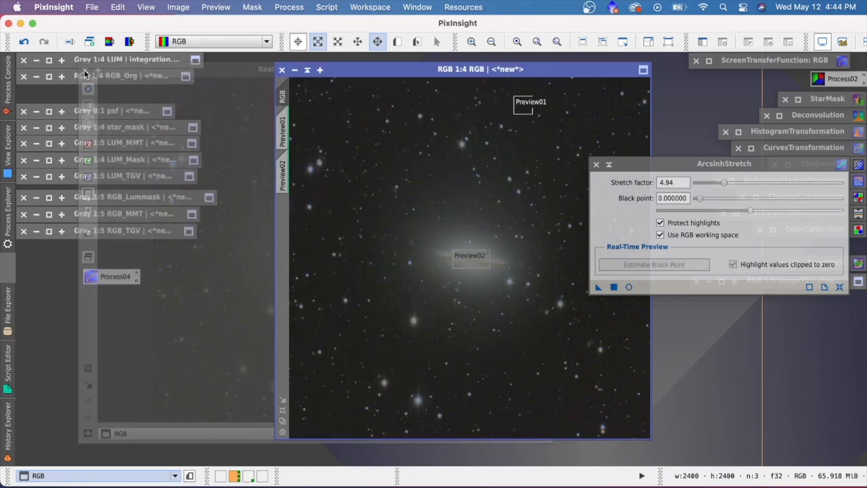
pyautogui.moveTo(526, 66); pyautogui.dragTo(434, 72)
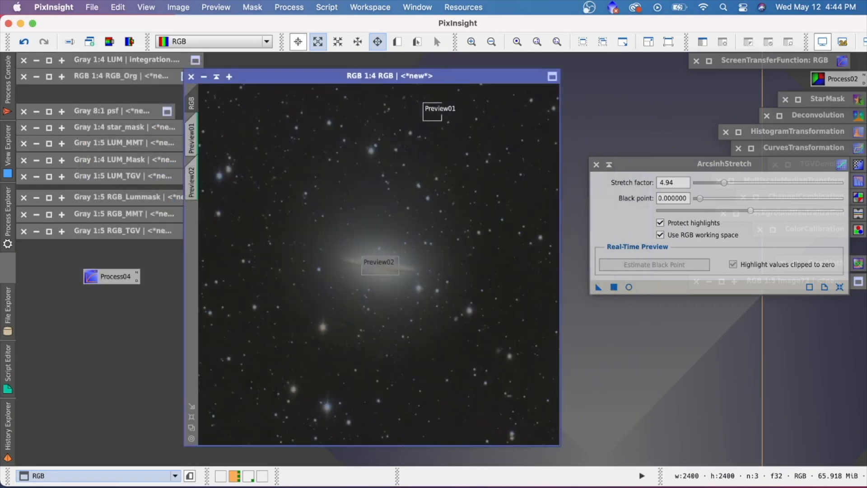
pyautogui.rightClick(192, 183)
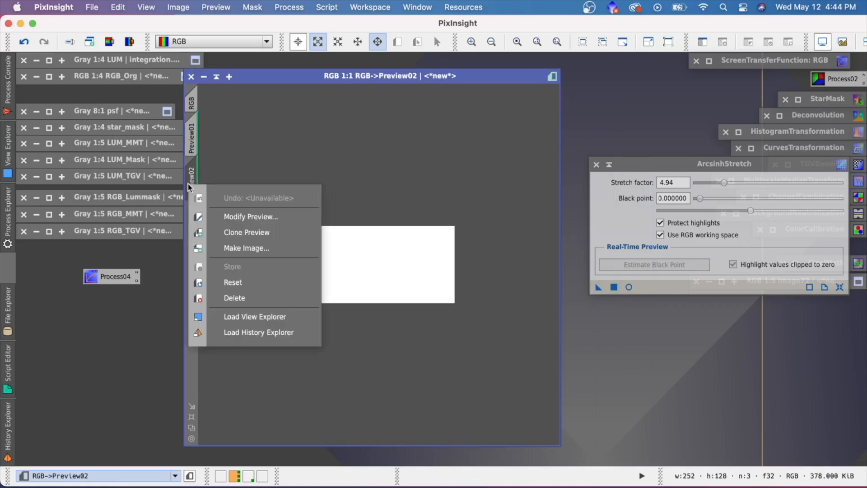
pyautogui.click(247, 298)
pyautogui.rightClick(192, 145)
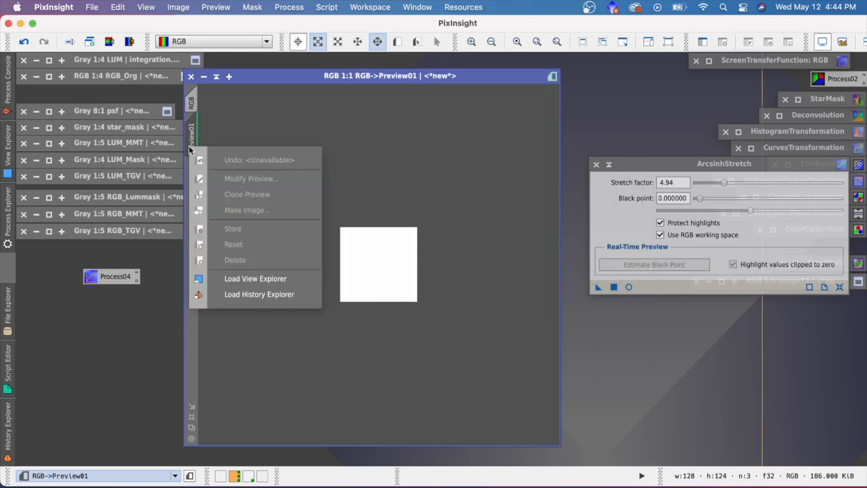
pyautogui.click(243, 255)
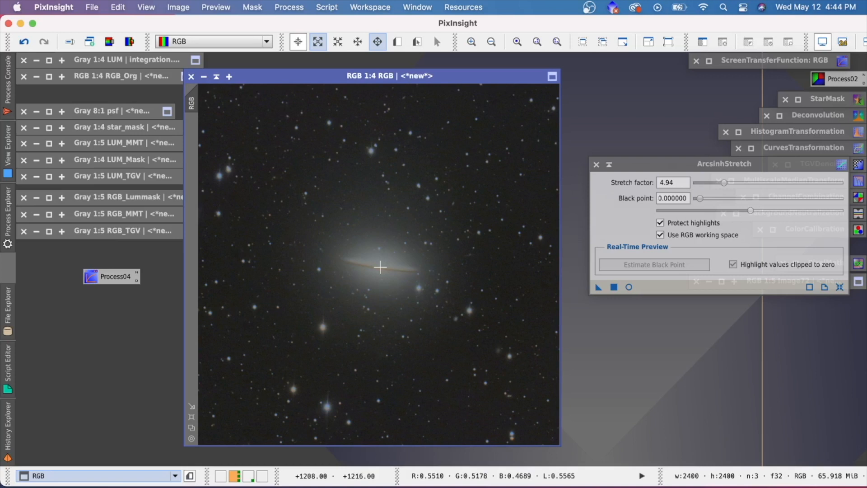
# Try one further ArcsinhStretch on the RGB image, then undo it.
pyautogui.scroll(3, 381, 267)
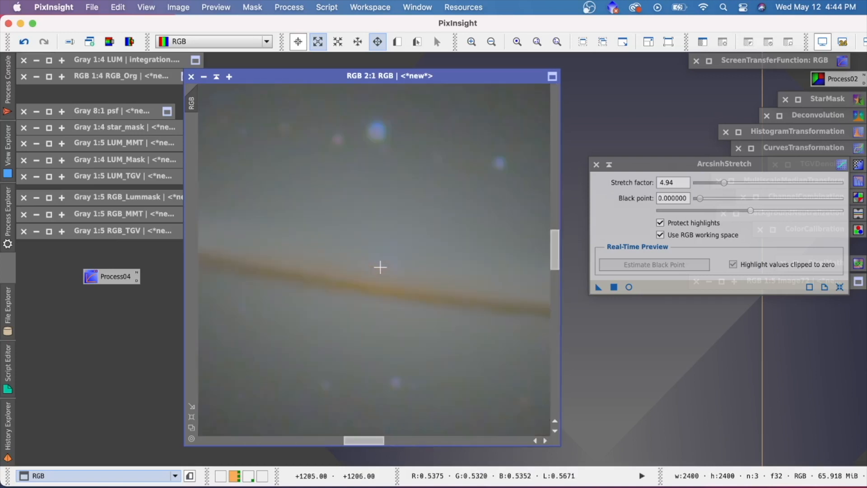
pyautogui.scroll(-5, 380, 267)
pyautogui.scroll(2, 380, 268)
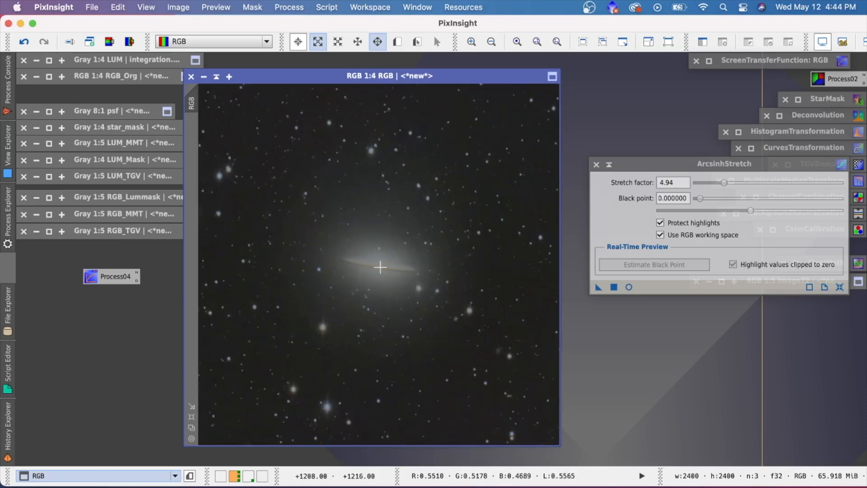
pyautogui.click(598, 287)
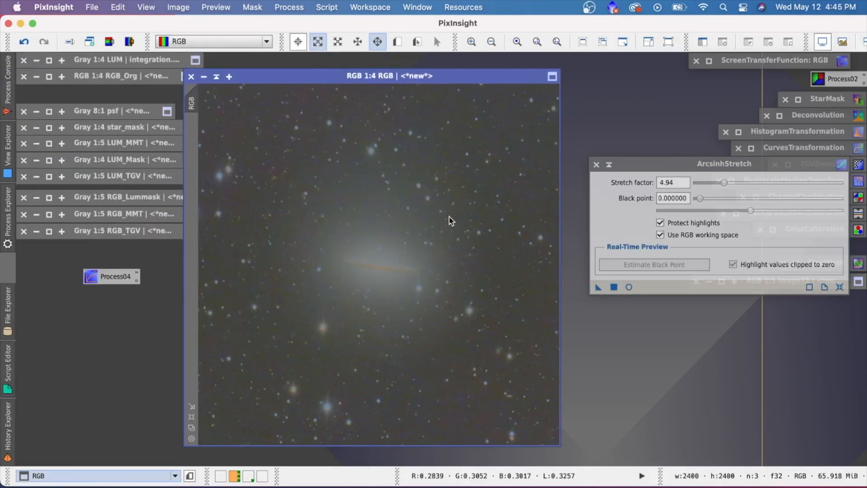
pyautogui.press('super+z')
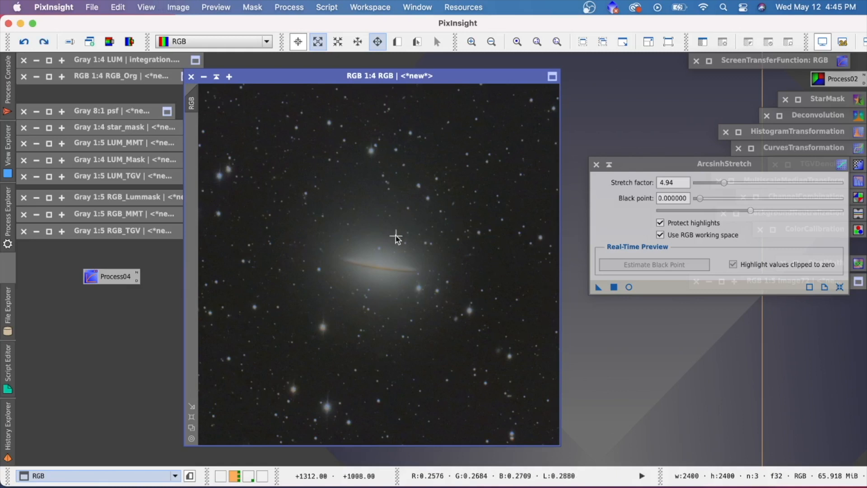
# Examine the galaxy, star colours and background noise of the RGB image at 2:1 magnification.
pyautogui.press('super+plus')
pyautogui.press('super+plus')
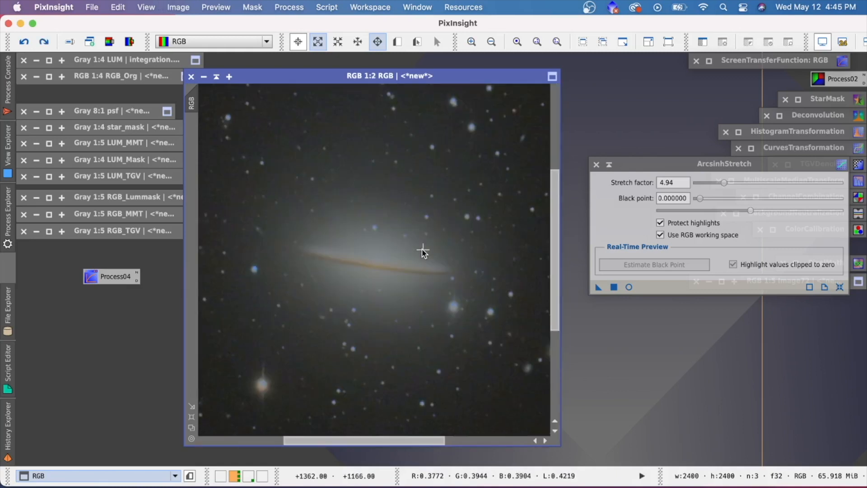
pyautogui.press('super+plus')
pyautogui.press('super+plus')
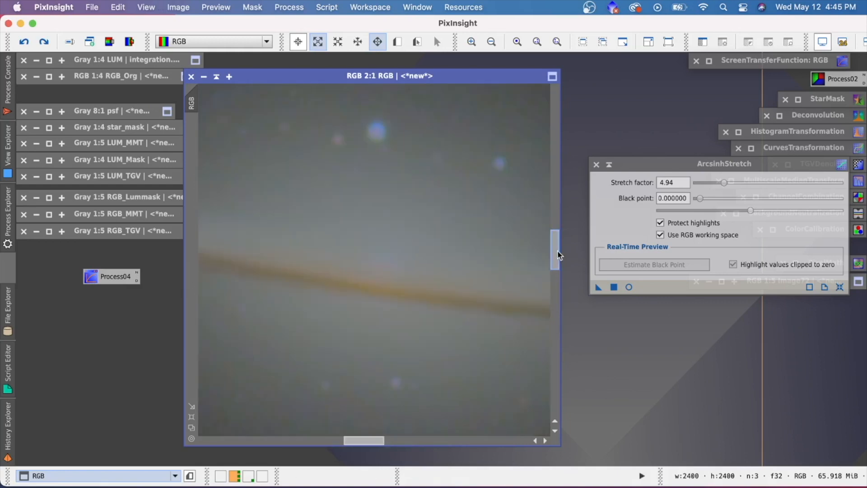
pyautogui.moveTo(557, 250); pyautogui.dragTo(576, 297)
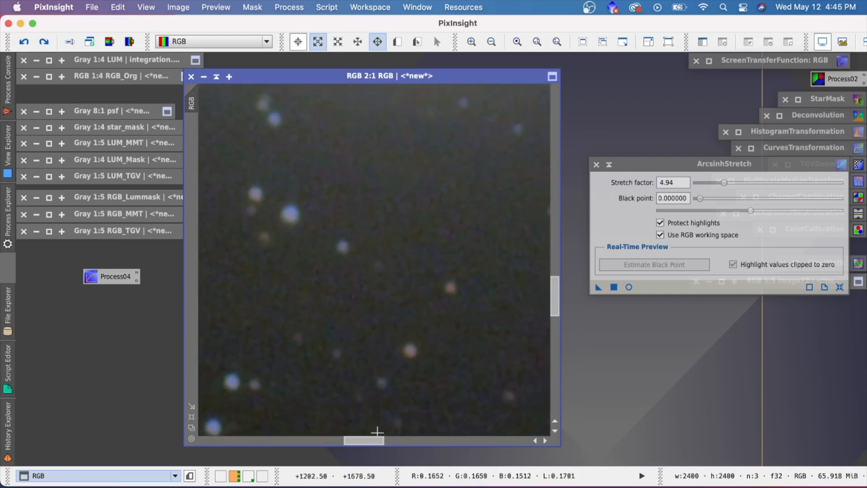
pyautogui.moveTo(372, 441); pyautogui.dragTo(353, 442)
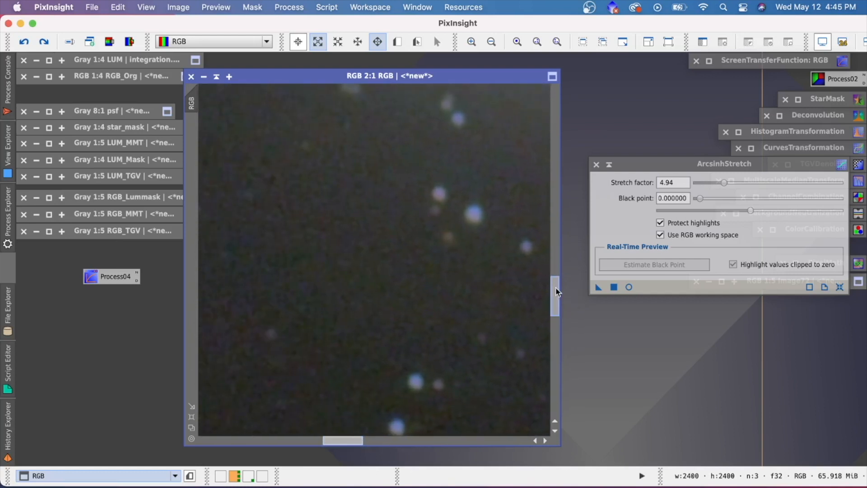
pyautogui.moveTo(555, 291); pyautogui.dragTo(564, 309)
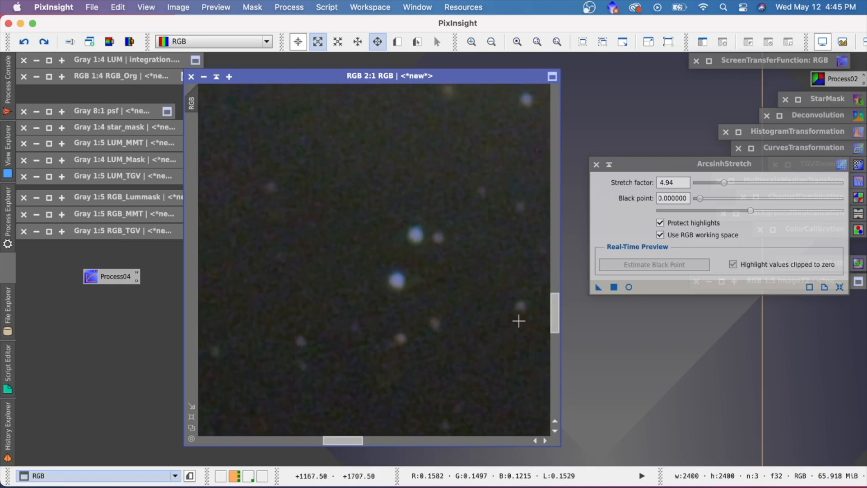
pyautogui.scroll(-5, 459, 273)
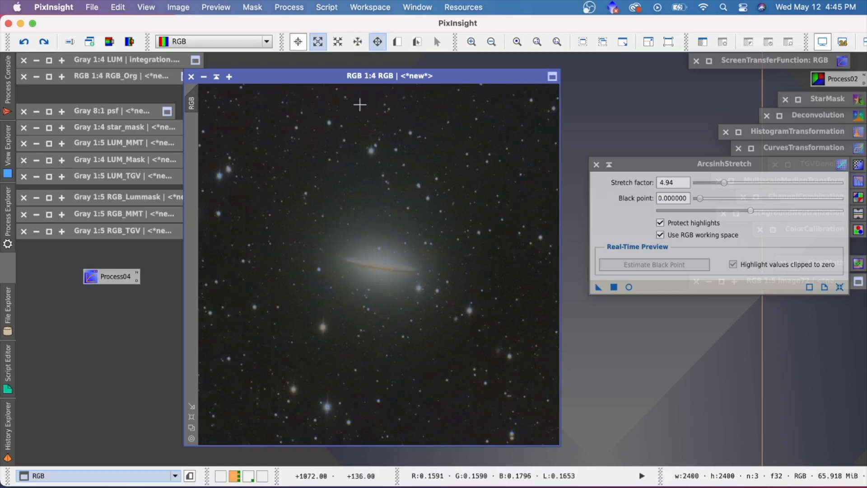
# Extract the R, G and B channels of the RGB image as separate grayscale images and close all three.
pyautogui.click(132, 42)
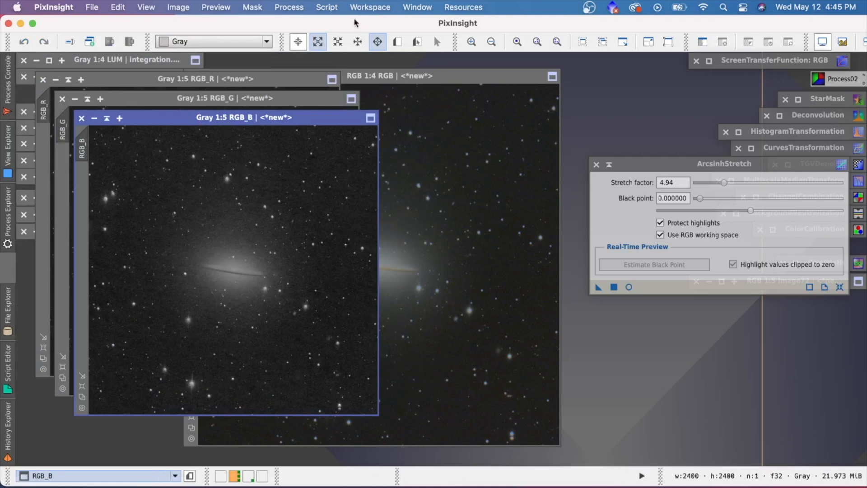
pyautogui.click(293, 7)
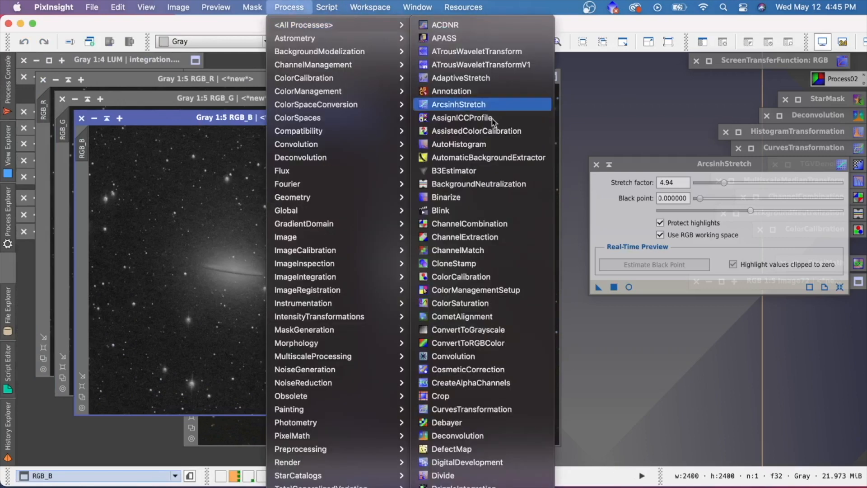
pyautogui.click(236, 121)
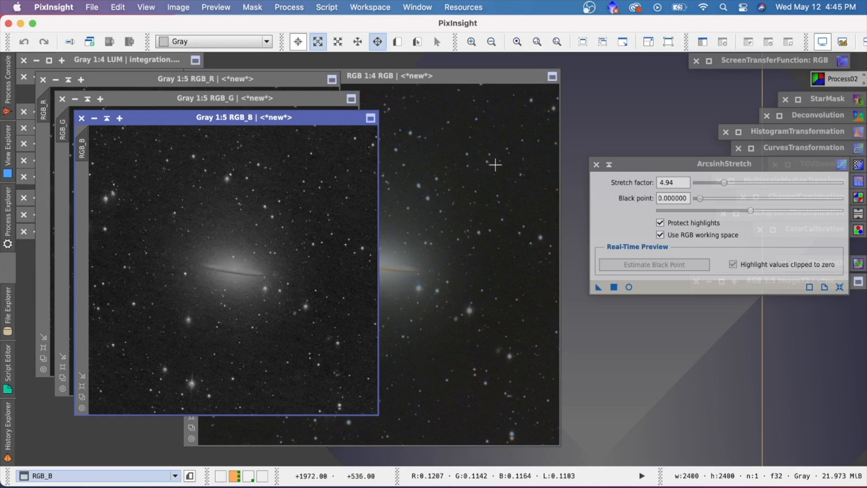
pyautogui.click(81, 117)
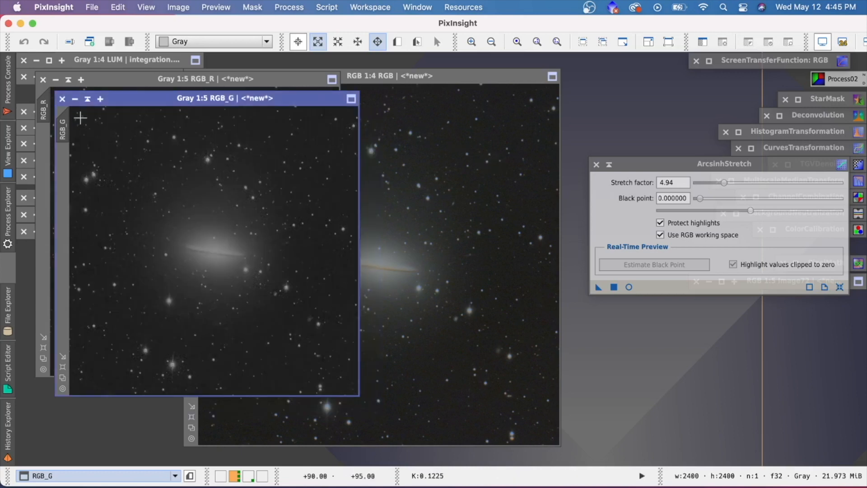
pyautogui.click(63, 98)
pyautogui.click(43, 79)
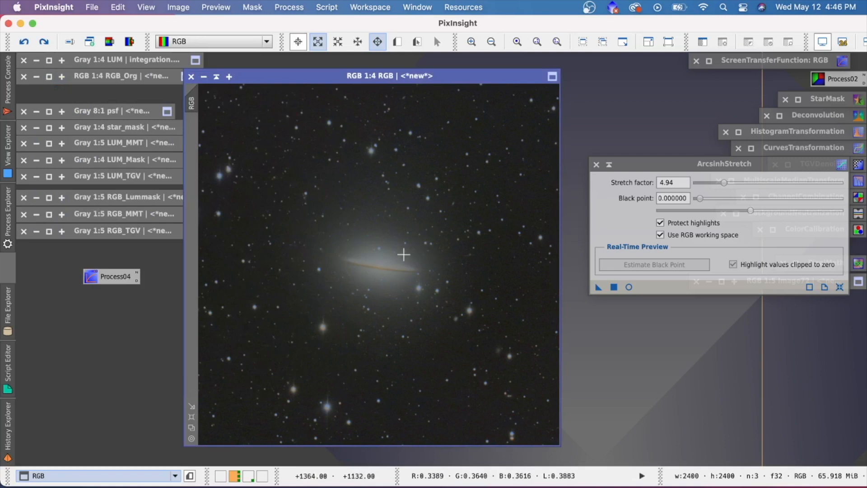
# Examine the stars and background on either side of the galaxy in the RGB image at 1:1 magnification.
pyautogui.scroll(3, 436, 289)
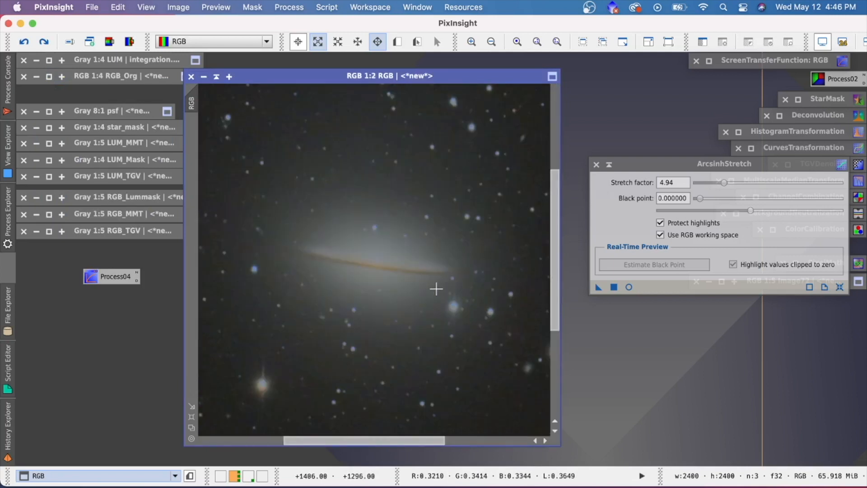
pyautogui.moveTo(554, 256); pyautogui.dragTo(555, 309)
pyautogui.moveTo(373, 441); pyautogui.dragTo(419, 442)
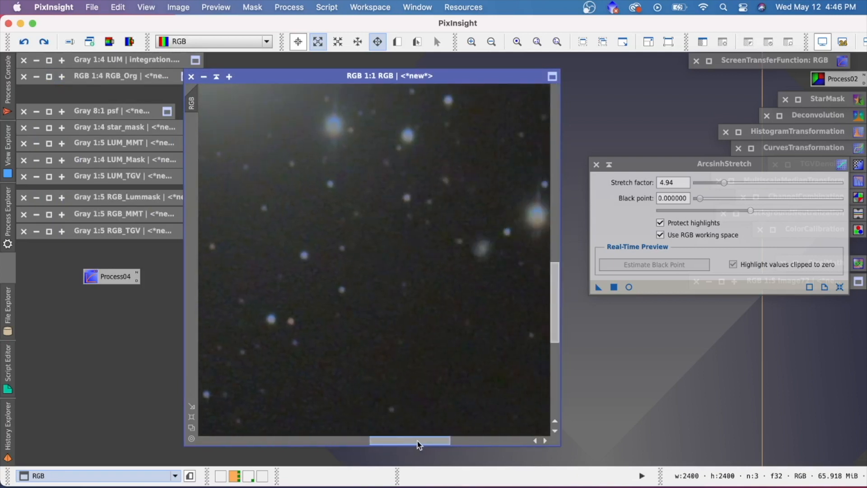
pyautogui.moveTo(556, 299); pyautogui.dragTo(553, 197)
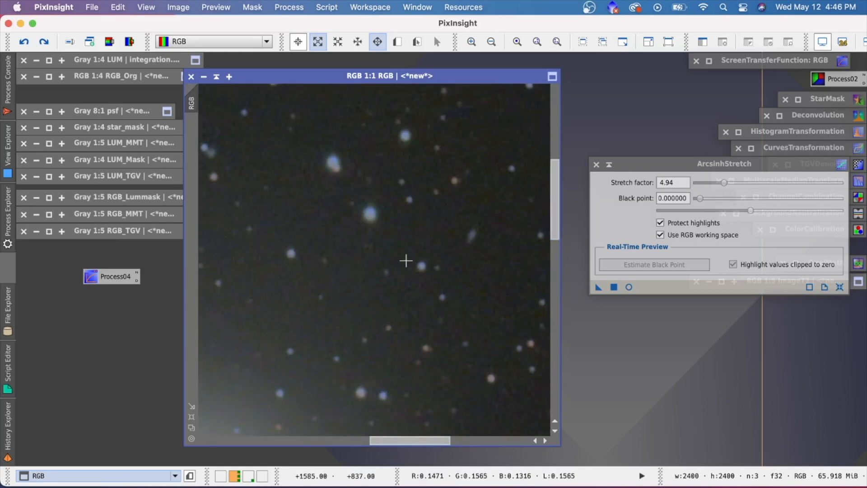
pyautogui.scroll(-3, 407, 257)
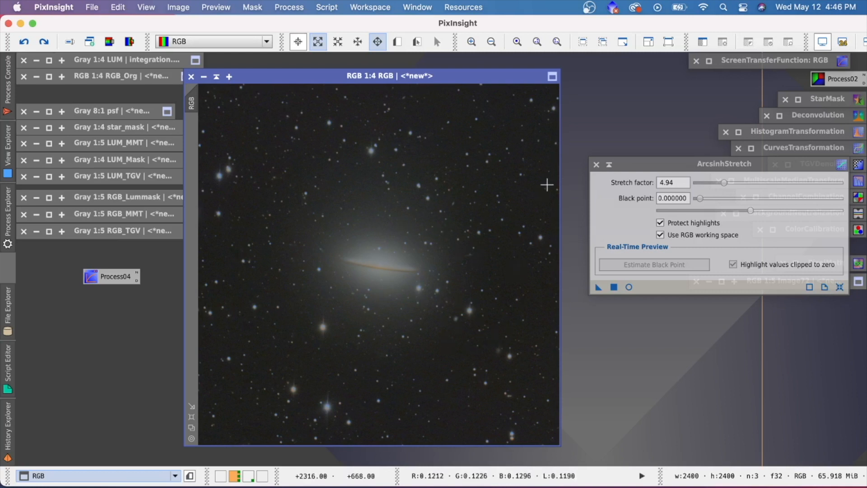
# Collapse the ArcsinhStretch window, expand HistogramTransformation and reset it to its default settings.
pyautogui.moveTo(657, 163); pyautogui.dragTo(640, 165)
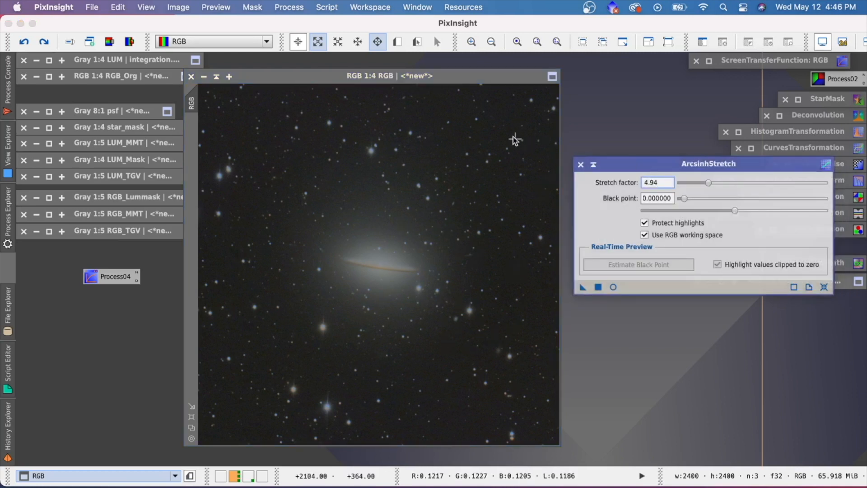
pyautogui.moveTo(717, 166); pyautogui.dragTo(721, 166)
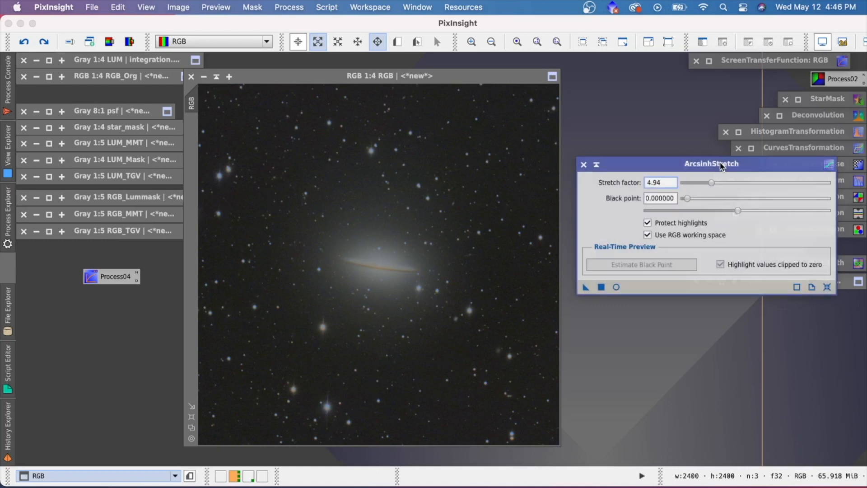
pyautogui.moveTo(693, 199); pyautogui.dragTo(656, 204)
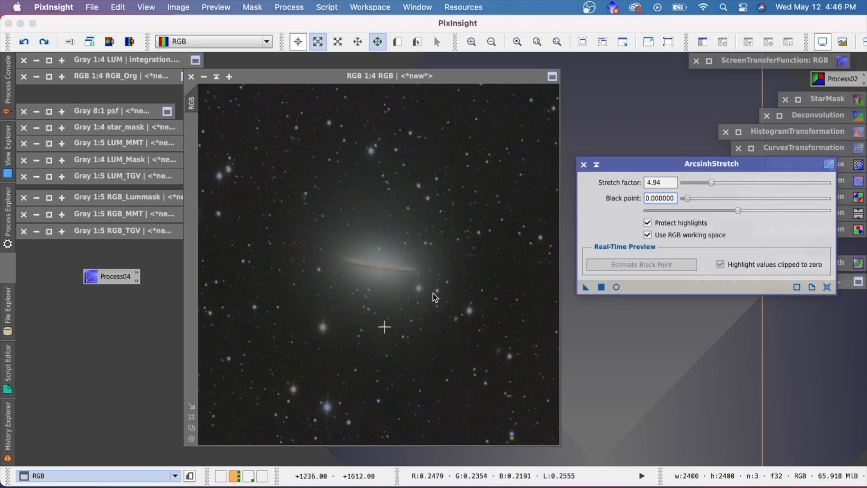
pyautogui.click(597, 165)
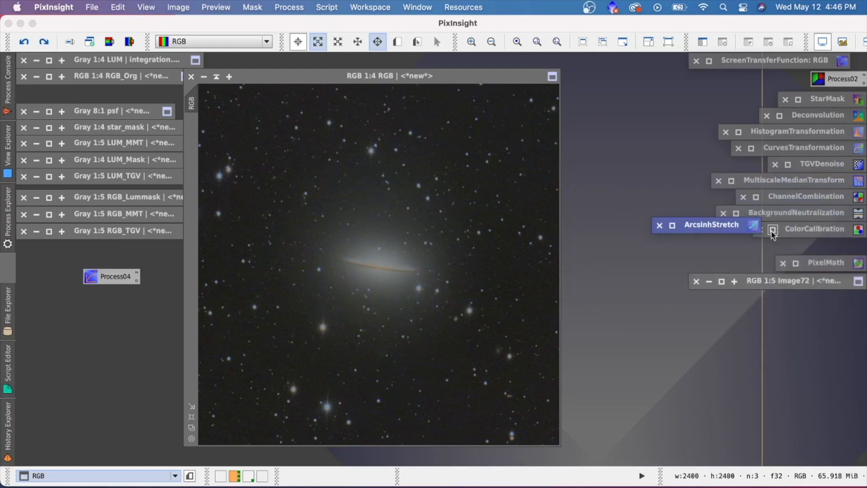
pyautogui.doubleClick(815, 135)
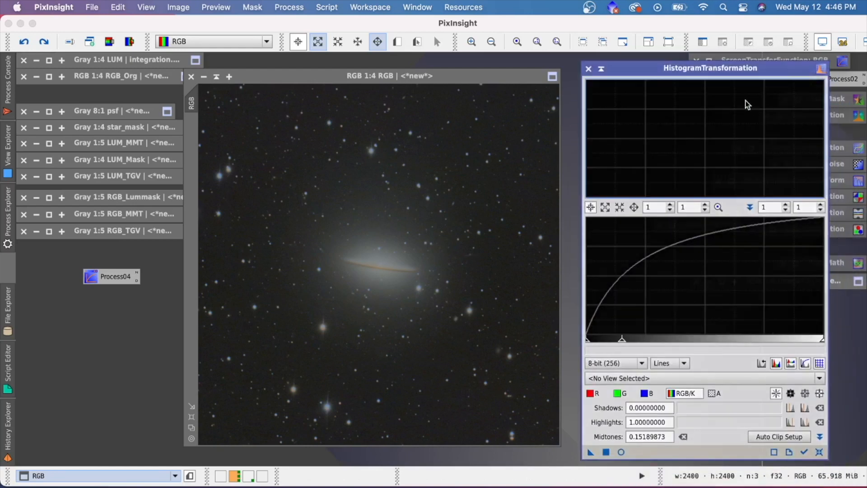
pyautogui.click(819, 444)
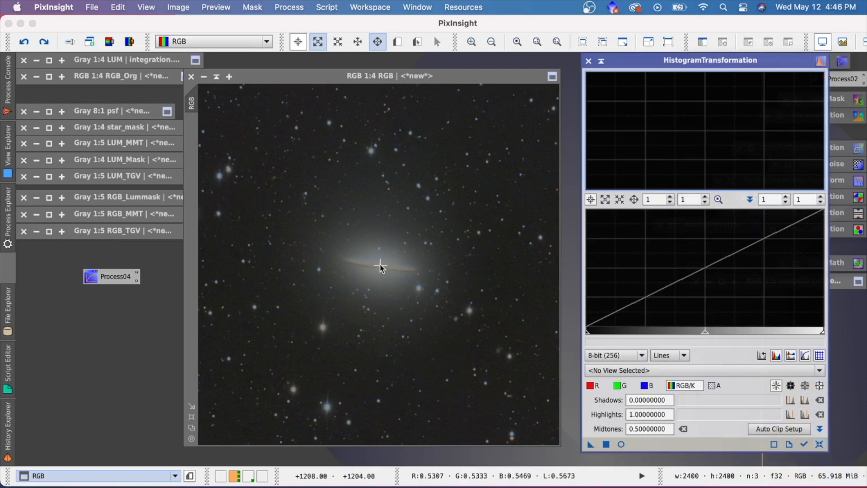
# Track the RGB image in HistogramTransformation with a real-time preview and lower the midtones to about 0.362.
pyautogui.click(803, 445)
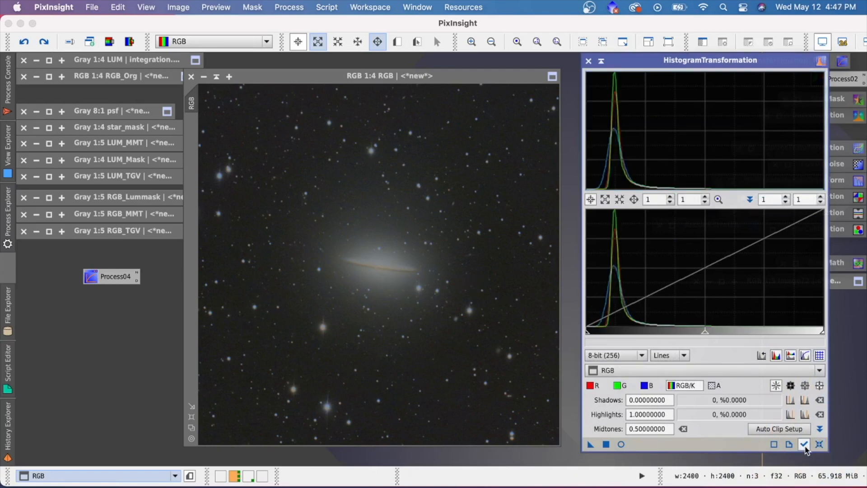
pyautogui.click(621, 445)
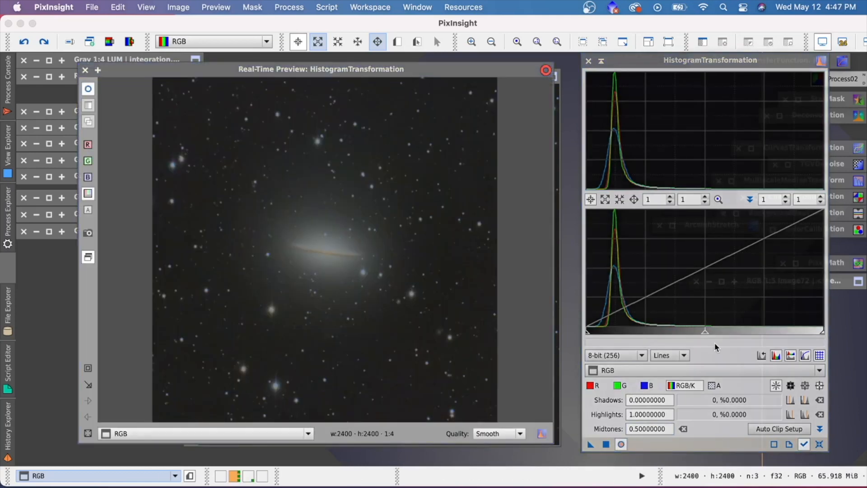
pyautogui.moveTo(705, 336); pyautogui.dragTo(674, 335)
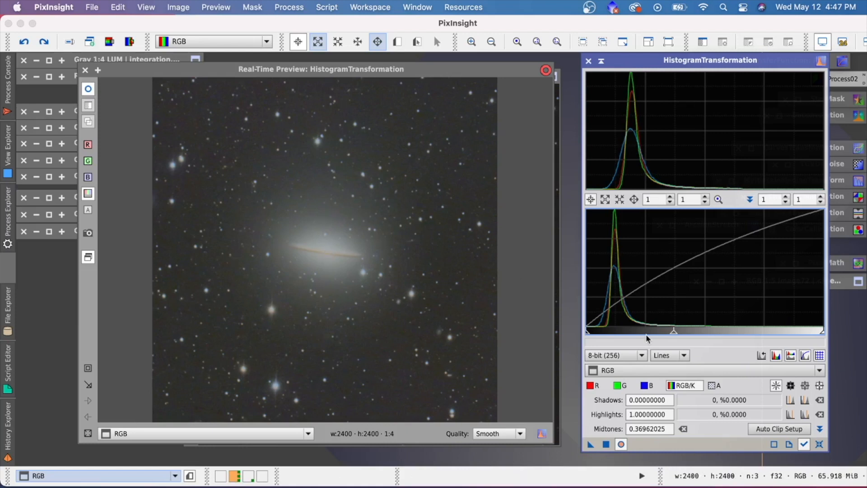
pyautogui.click(673, 333)
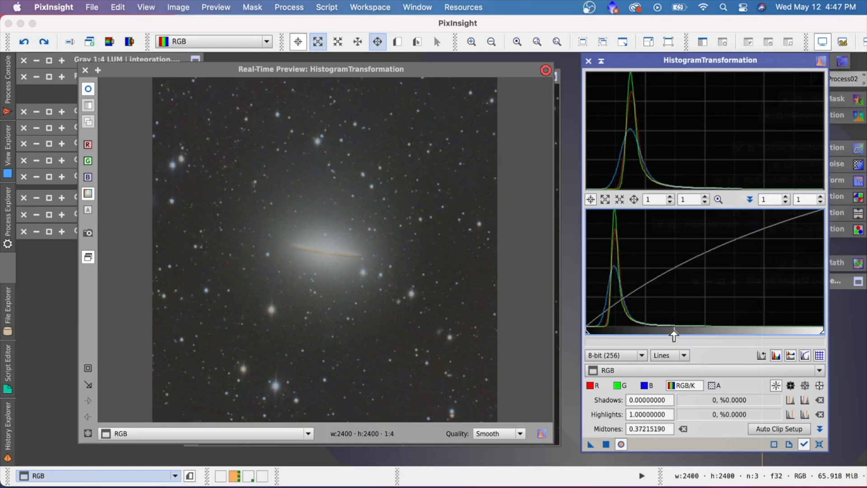
pyautogui.moveTo(674, 335); pyautogui.dragTo(671, 335)
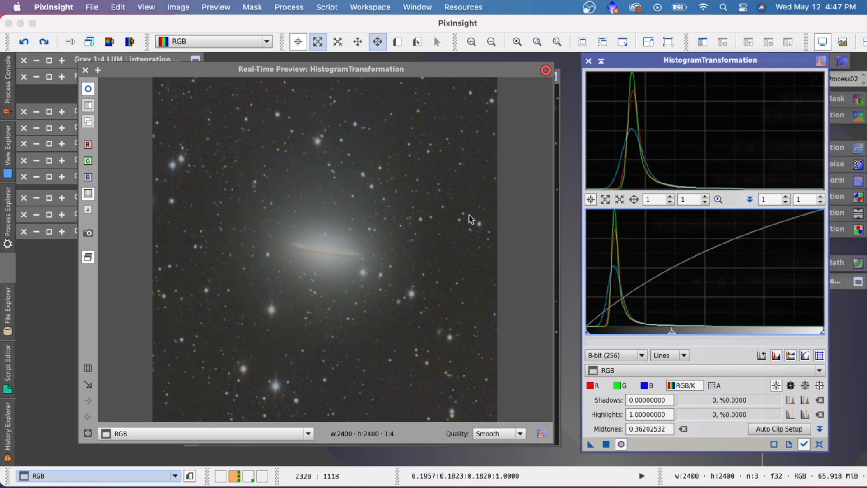
# Raise the HistogramTransformation shadows clipping point to about 0.048 to darken the RGB image's background.
pyautogui.moveTo(587, 334); pyautogui.dragTo(589, 335)
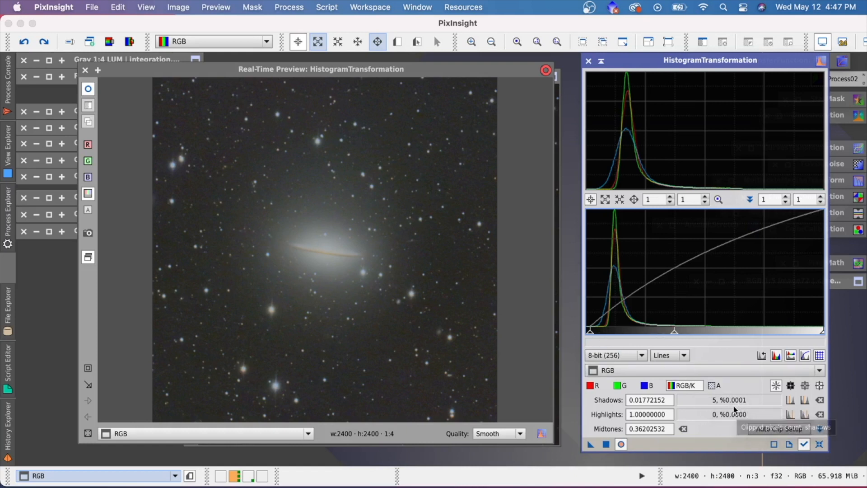
pyautogui.moveTo(590, 335); pyautogui.dragTo(605, 335)
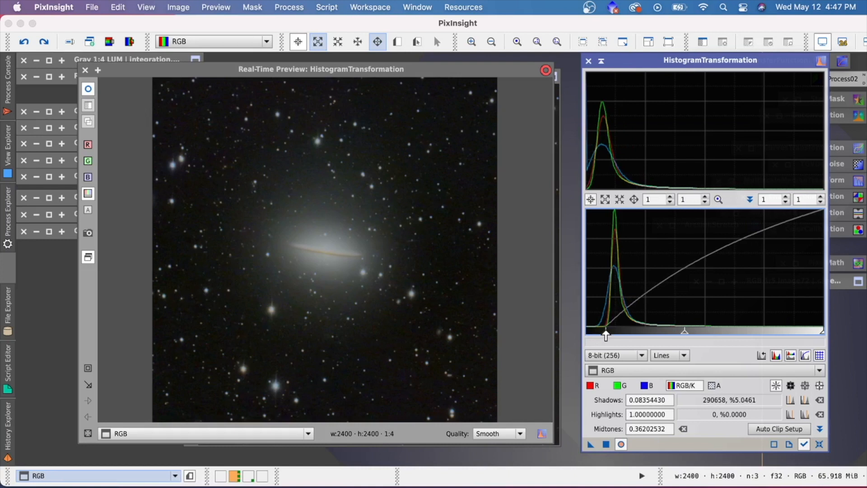
pyautogui.moveTo(605, 335); pyautogui.dragTo(597, 335)
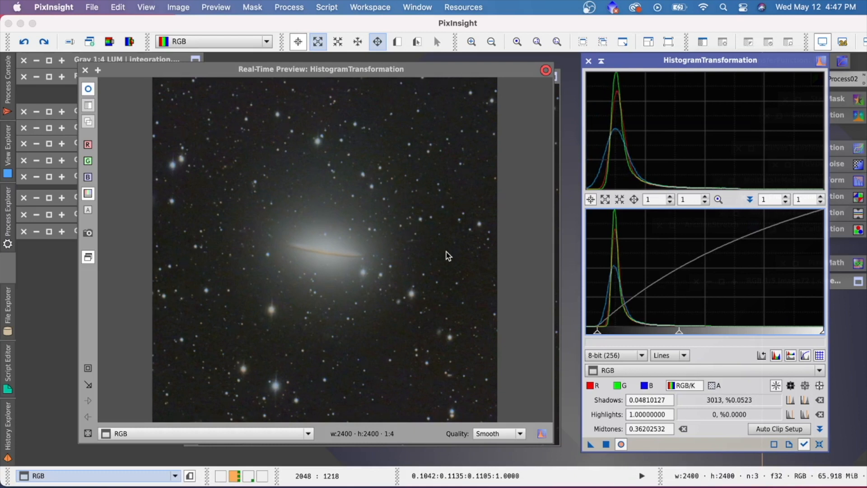
# Close the real-time preview, apply the histogram stretch to the RGB image and collapse HistogramTransformation.
pyautogui.click(85, 70)
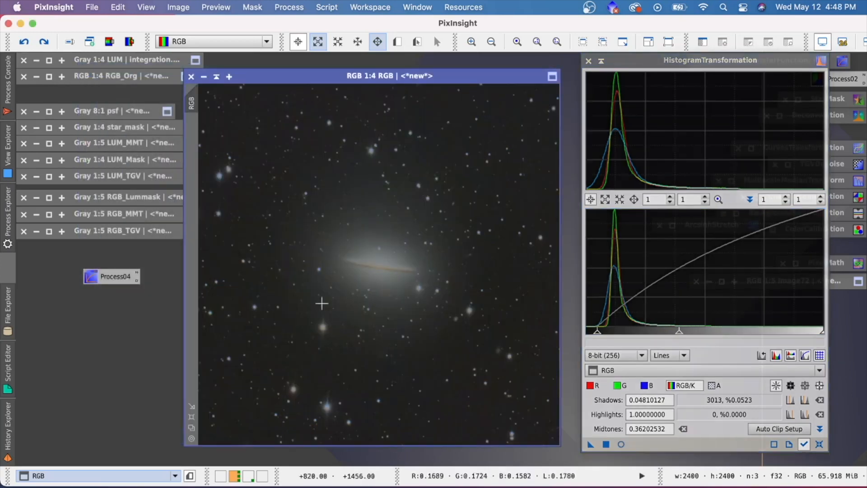
pyautogui.moveTo(590, 444); pyautogui.dragTo(407, 247)
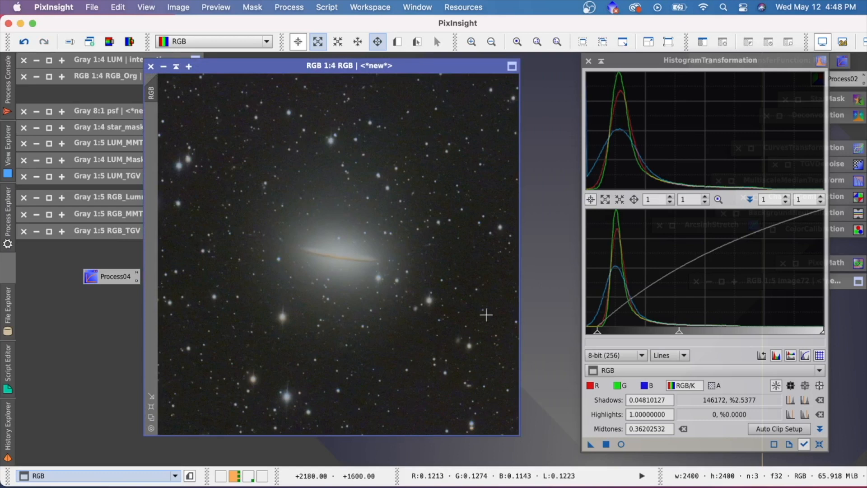
pyautogui.moveTo(604, 61); pyautogui.dragTo(605, 66)
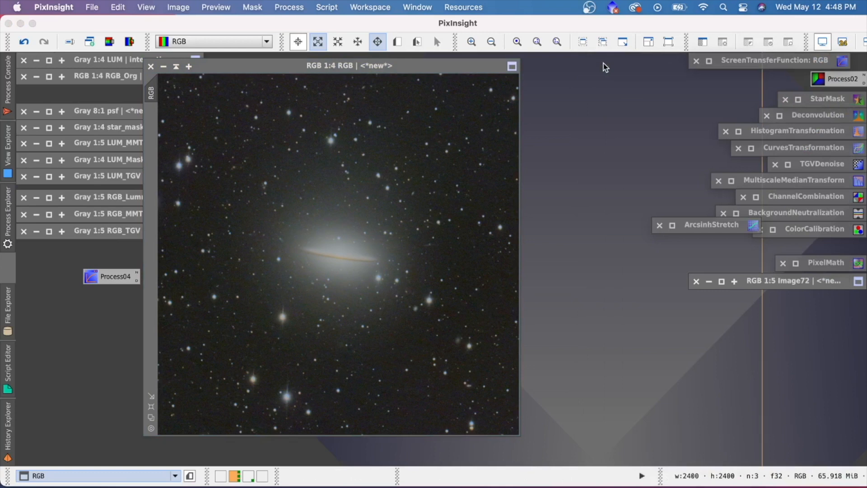
pyautogui.moveTo(453, 66); pyautogui.dragTo(454, 76)
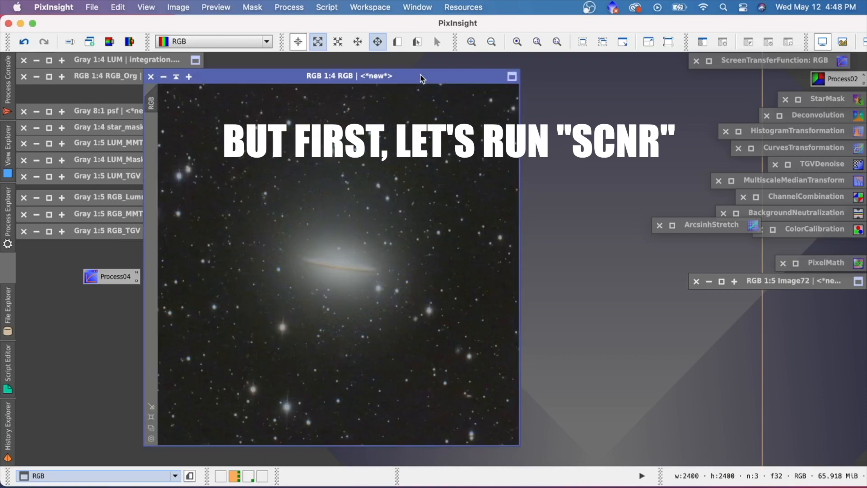
# Apply SCNR to the RGB image, removing green with Average Neutral protection, amount 1.00 and lightness preserved.
pyautogui.click(289, 7)
pyautogui.moveTo(338, 25)
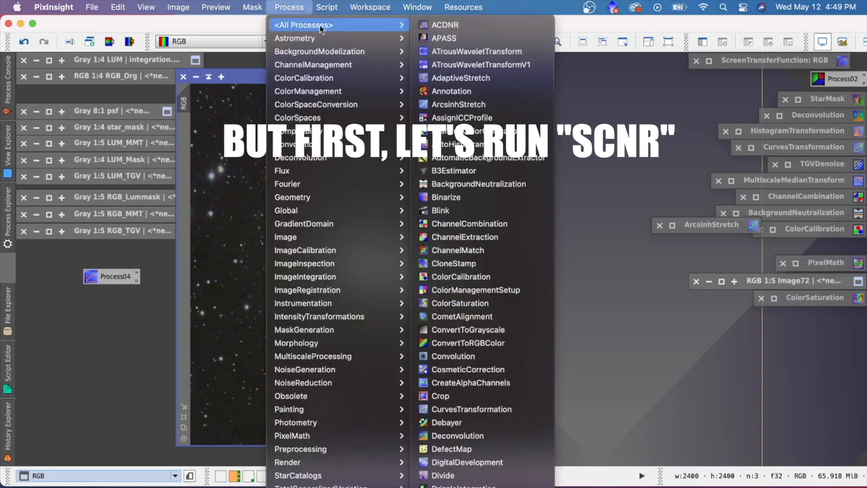
pyautogui.scroll(-10, 496, 293)
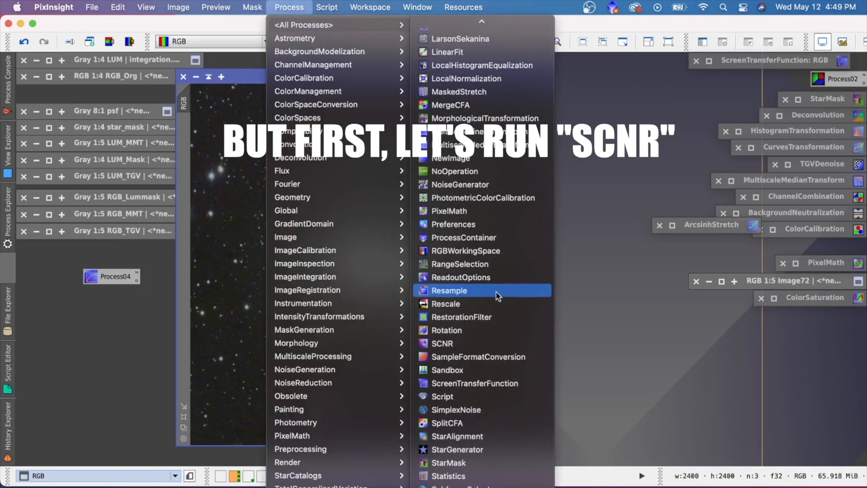
pyautogui.click(459, 343)
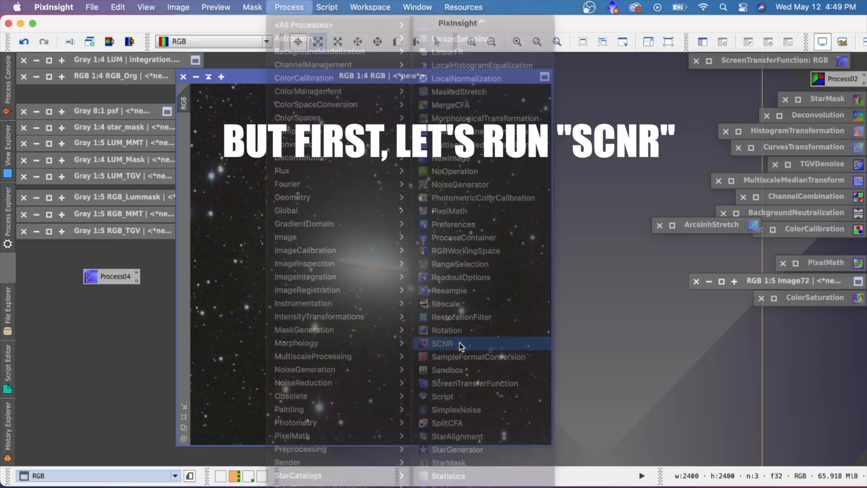
pyautogui.moveTo(415, 78); pyautogui.dragTo(418, 78)
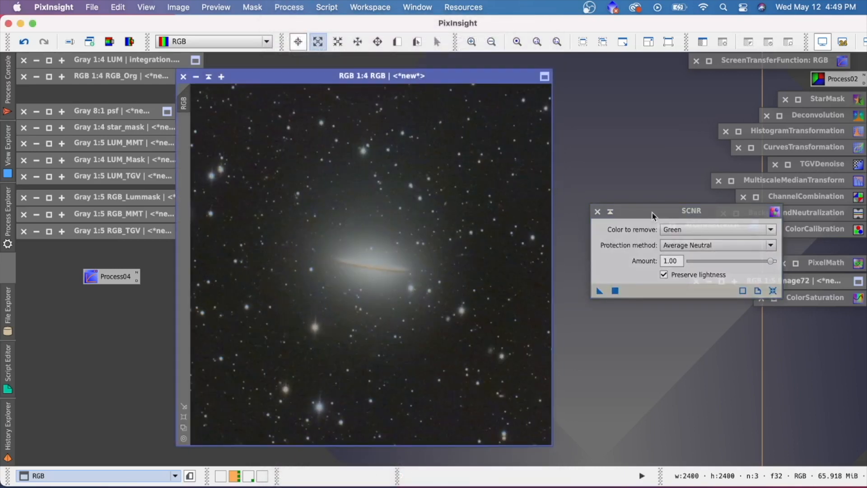
pyautogui.moveTo(671, 216)
pyautogui.mouseDown()
pyautogui.moveTo(664, 202)
pyautogui.moveTo(670, 229)
pyautogui.mouseUp()
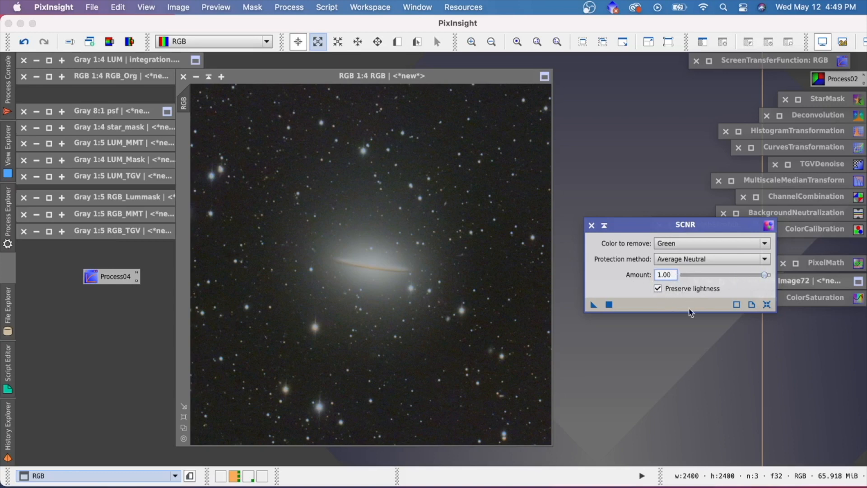
pyautogui.moveTo(591, 305); pyautogui.dragTo(400, 252)
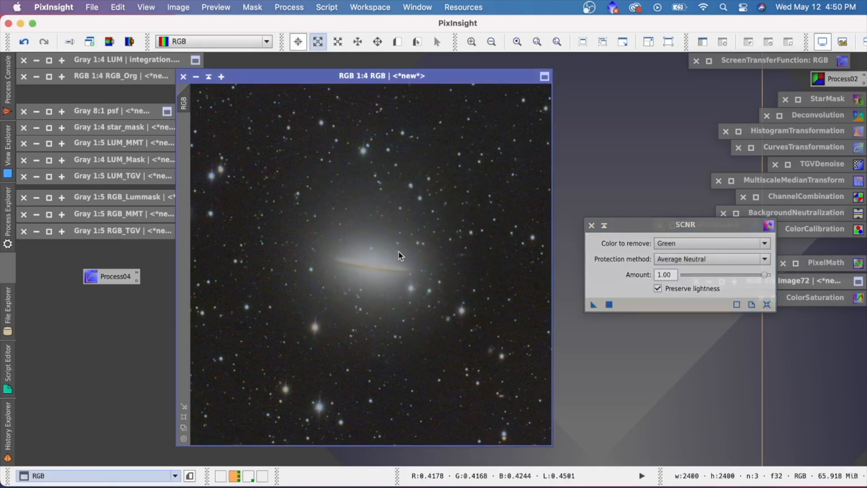
# Examine the colour of the galaxy, stars and background in the RGB image between 1:4 and 1:1 magnification.
pyautogui.scroll(3, 399, 247)
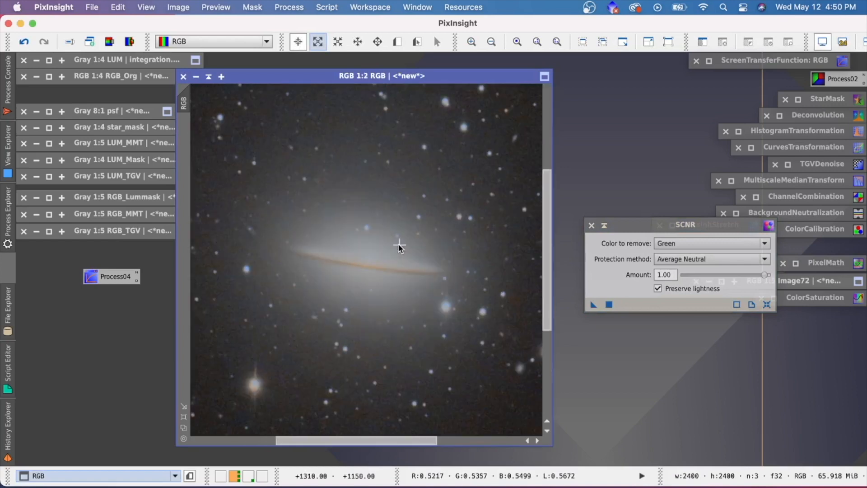
pyautogui.scroll(-3, 399, 247)
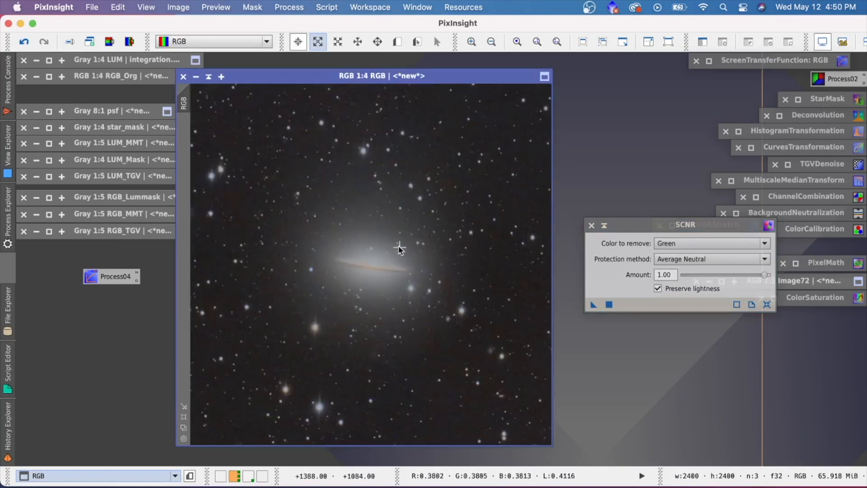
pyautogui.scroll(2, 399, 249)
pyautogui.scroll(-2, 399, 248)
pyautogui.scroll(2, 399, 249)
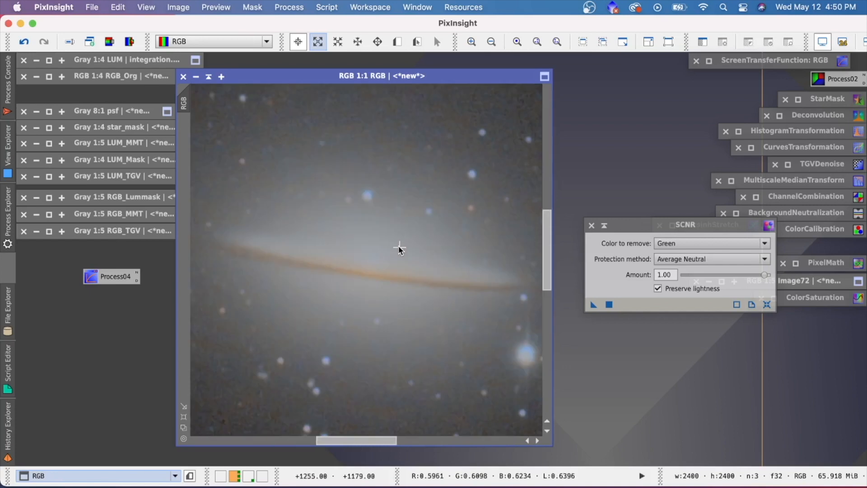
pyautogui.scroll(-2, 399, 249)
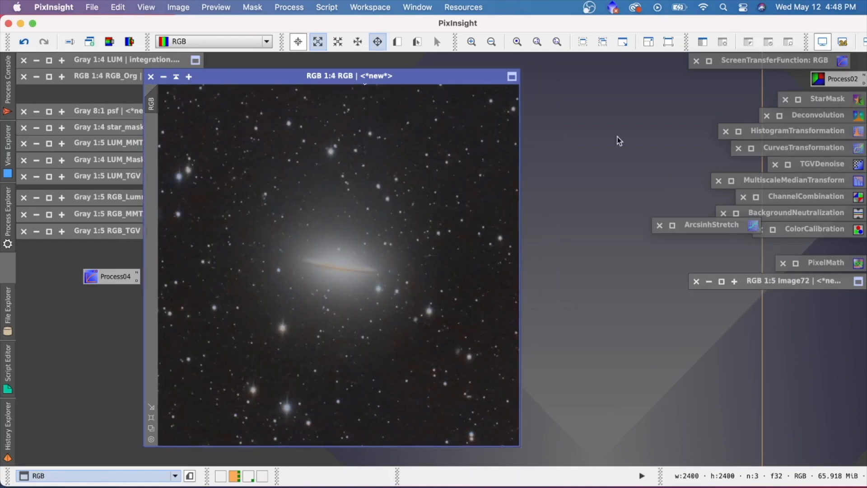
# Open the ColorSaturation process, collapse its window and park it below the minimized Image72 window.
pyautogui.click(300, 8)
pyautogui.moveTo(303, 24)
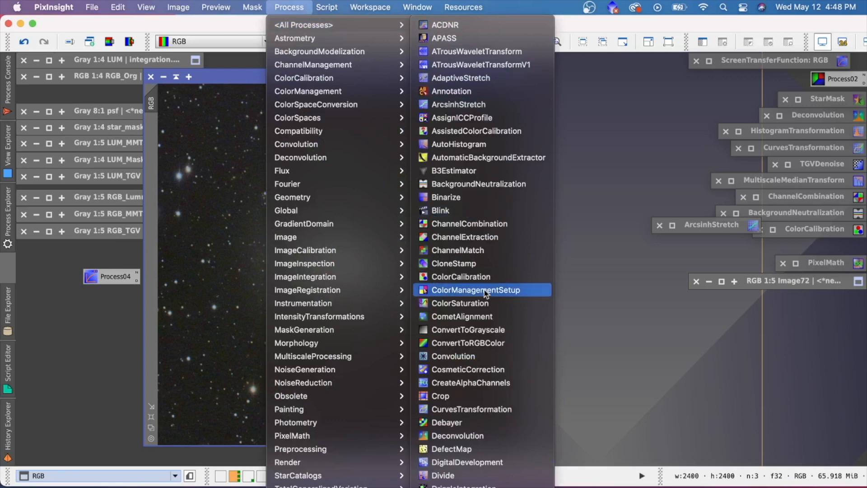
pyautogui.click(478, 305)
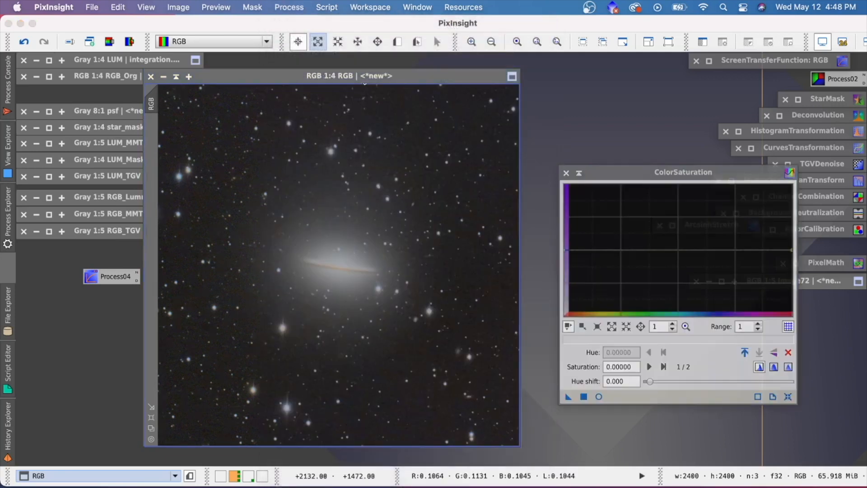
pyautogui.moveTo(681, 185); pyautogui.dragTo(684, 210)
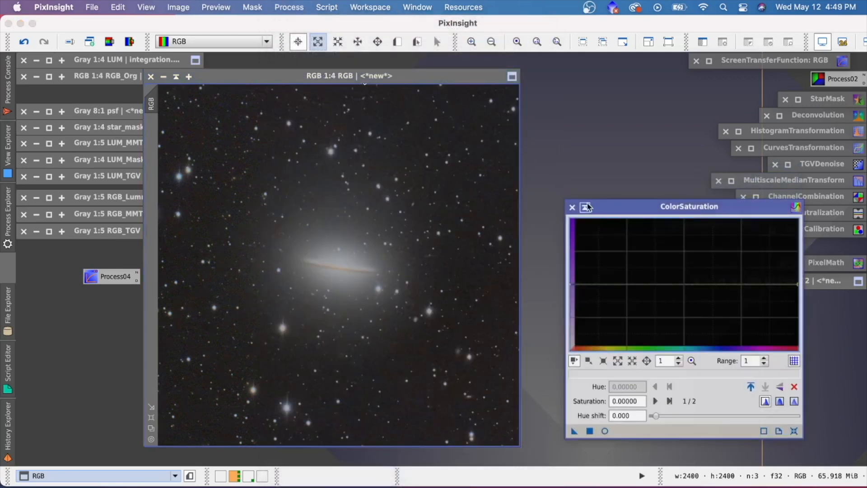
pyautogui.click(584, 207)
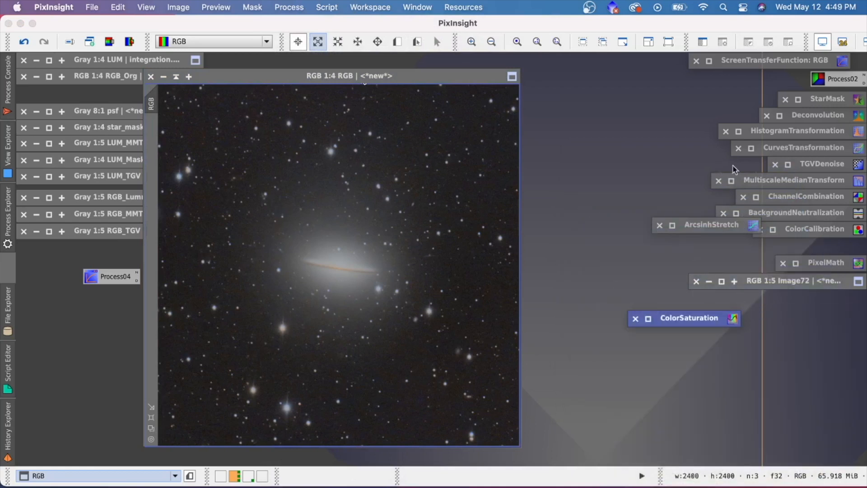
pyautogui.click(796, 151)
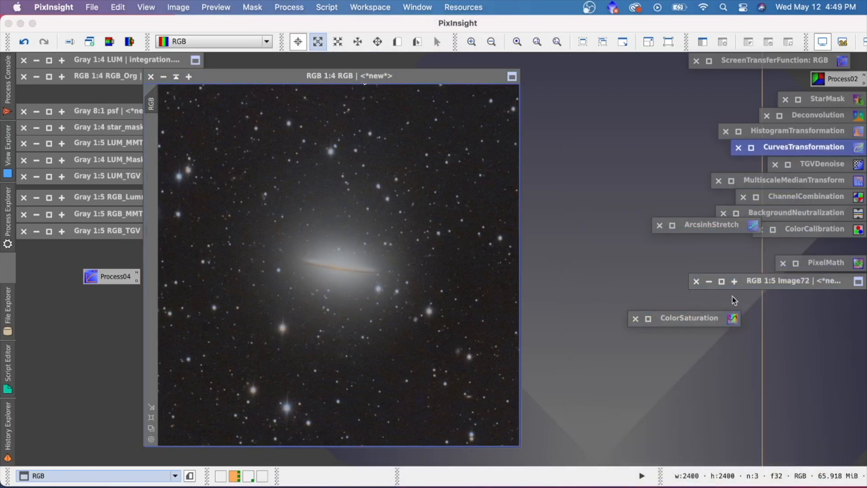
pyautogui.moveTo(697, 318); pyautogui.dragTo(825, 299)
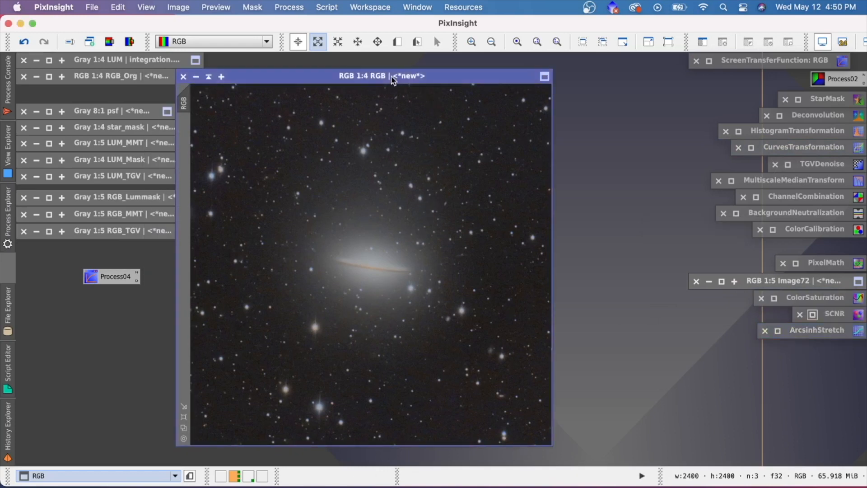
# Restore the RGB_Lummask image, enlarge it to 1:4 and place it over the RGB image.
pyautogui.moveTo(394, 75); pyautogui.dragTo(413, 74)
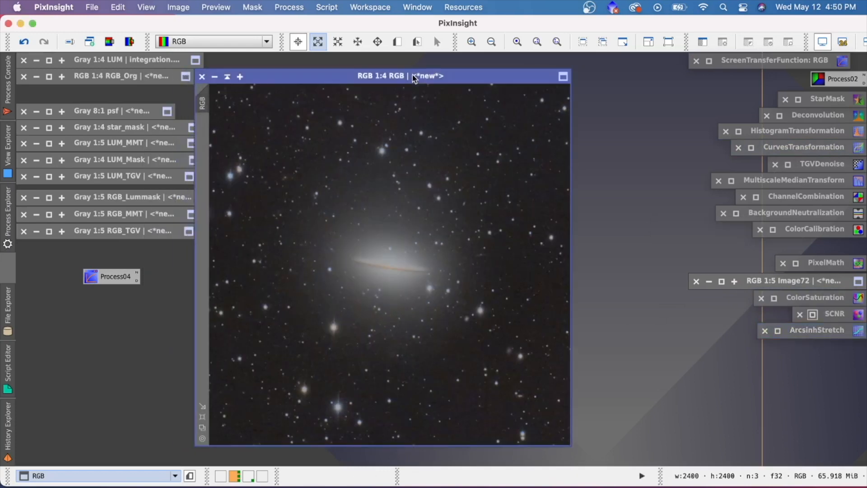
pyautogui.doubleClick(111, 201)
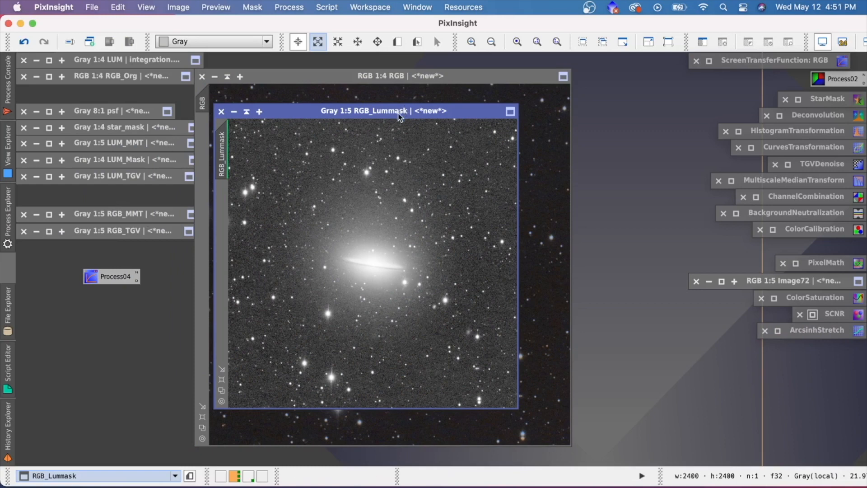
pyautogui.click(222, 380)
pyautogui.moveTo(374, 100); pyautogui.dragTo(355, 80)
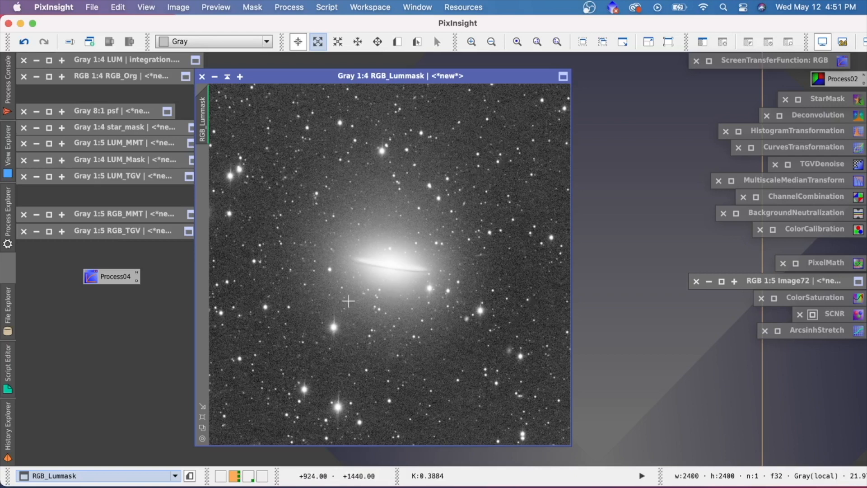
# Expand HistogramTransformation, reset it to default settings and open a real-time preview of RGB_Lummask.
pyautogui.doubleClick(799, 127)
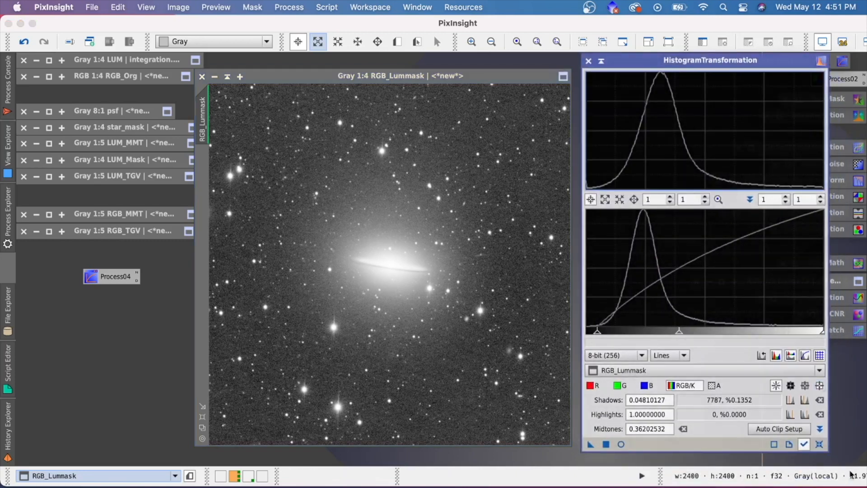
pyautogui.click(819, 444)
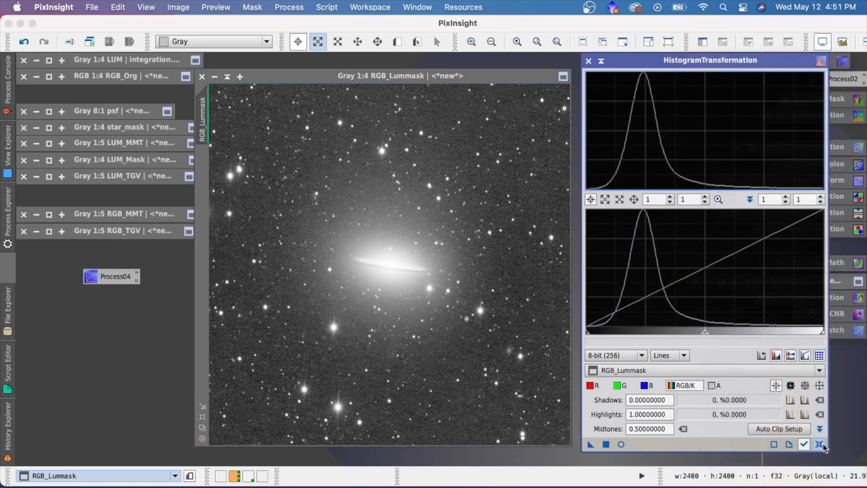
pyautogui.click(620, 444)
# Set the RGB_Lummask histogram shadows to about 0.273 and midtones to about 0.627, and close the real-time preview.
pyautogui.moveTo(703, 334); pyautogui.dragTo(672, 334)
pyautogui.moveTo(587, 336); pyautogui.dragTo(613, 334)
pyautogui.moveTo(692, 335); pyautogui.dragTo(759, 335)
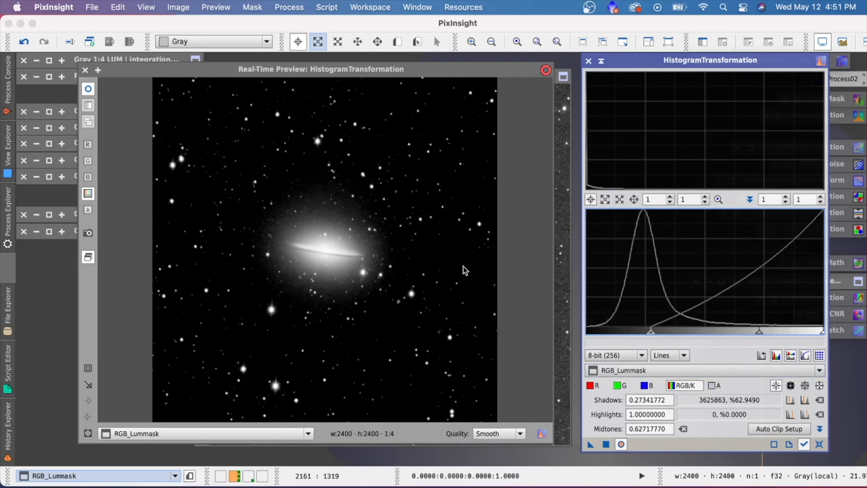
pyautogui.click(85, 70)
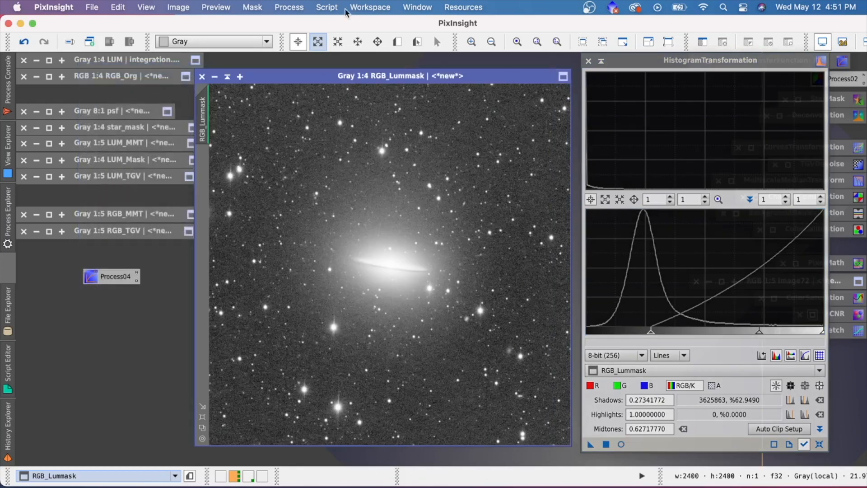
# Open the RangeSelection process, move it clear of the image and open a real-time preview of RGB_Lummask.
pyautogui.click(289, 7)
pyautogui.moveTo(316, 25)
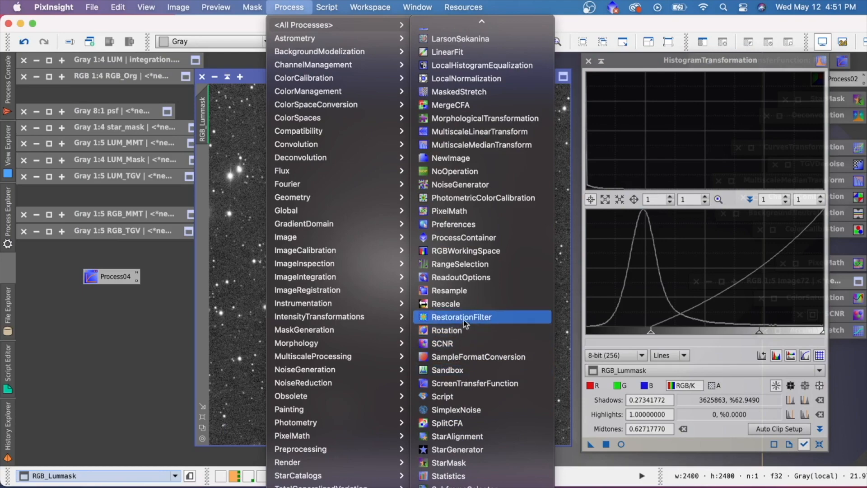
pyautogui.click(467, 264)
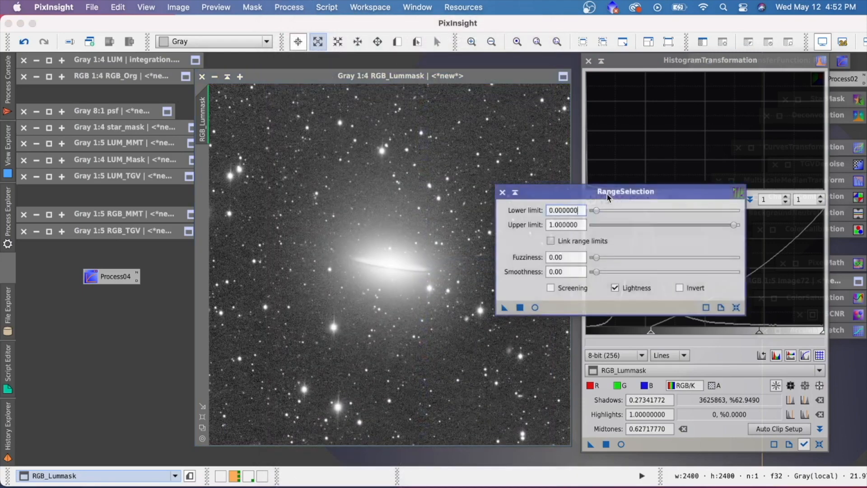
pyautogui.moveTo(608, 197); pyautogui.dragTo(695, 204)
pyautogui.moveTo(514, 76); pyautogui.dragTo(443, 76)
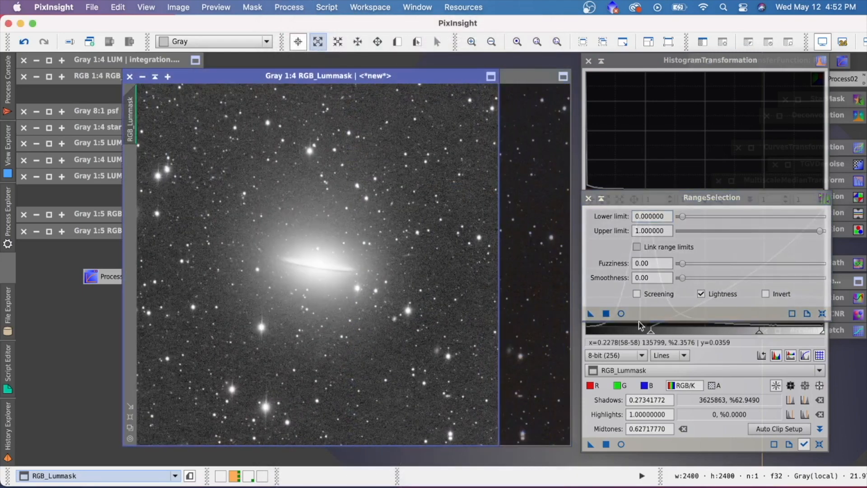
pyautogui.click(621, 314)
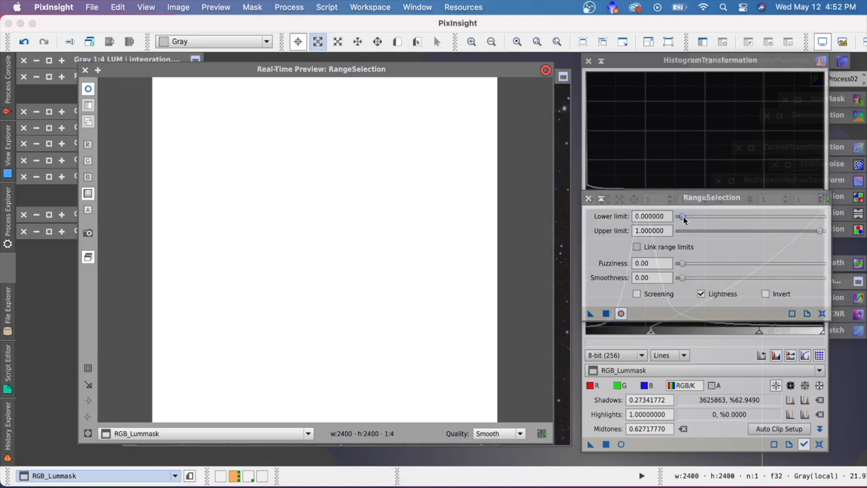
# Set the RangeSelection lower limit to 0.46 and the smoothness to 7.50, keeping the galaxy and stars white.
pyautogui.moveTo(682, 217); pyautogui.dragTo(753, 221)
pyautogui.click(651, 263)
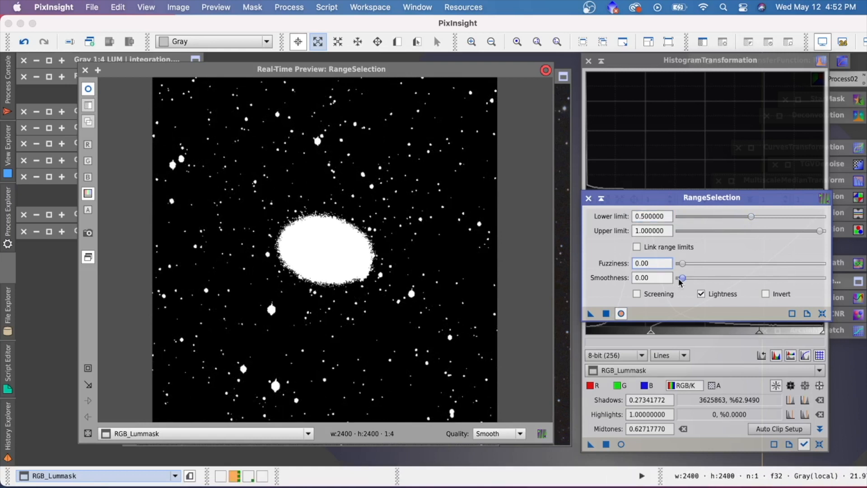
pyautogui.moveTo(680, 281); pyautogui.dragTo(699, 283)
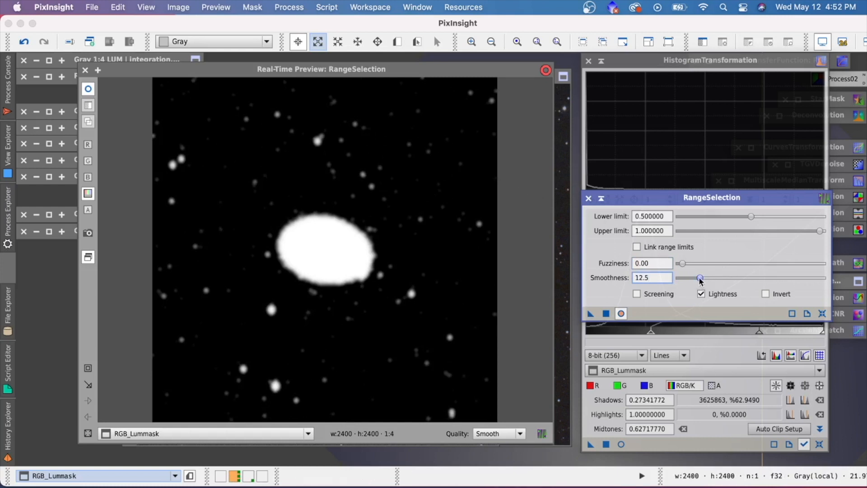
pyautogui.moveTo(699, 279); pyautogui.dragTo(694, 281)
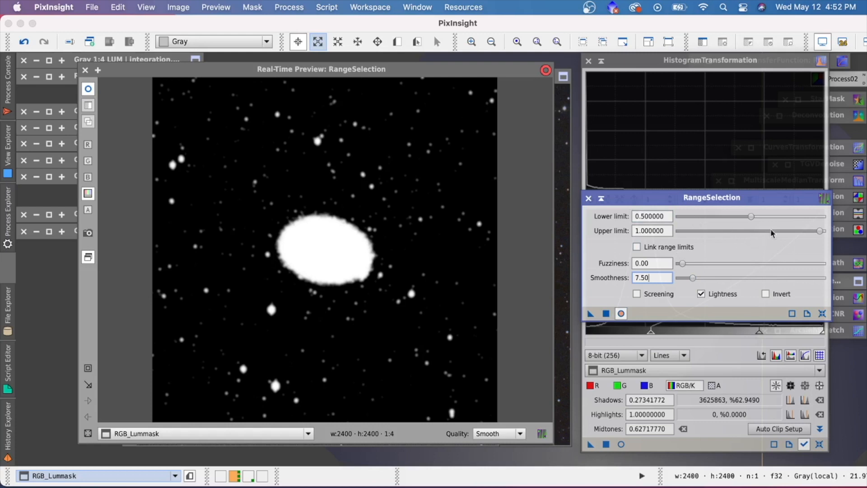
pyautogui.moveTo(752, 217); pyautogui.dragTo(746, 218)
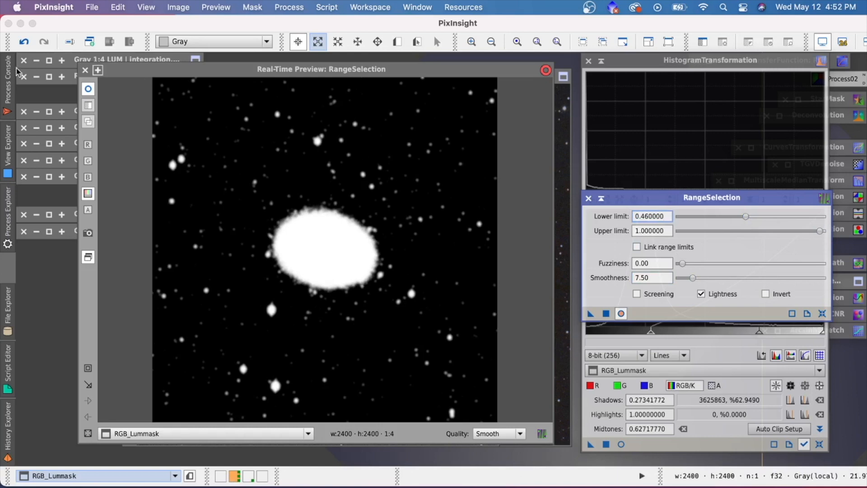
# Close the real-time preview and apply RangeSelection to RGB_Lummask to generate a separate mask image.
pyautogui.click(85, 70)
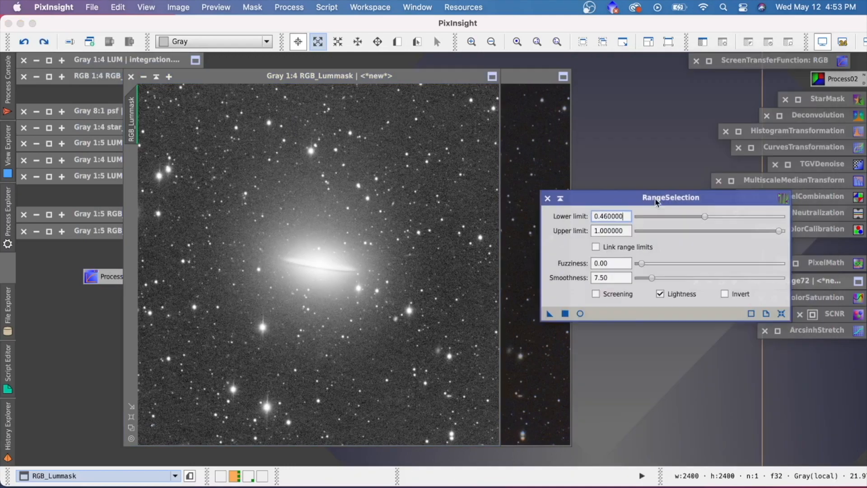
pyautogui.moveTo(655, 202); pyautogui.dragTo(647, 203)
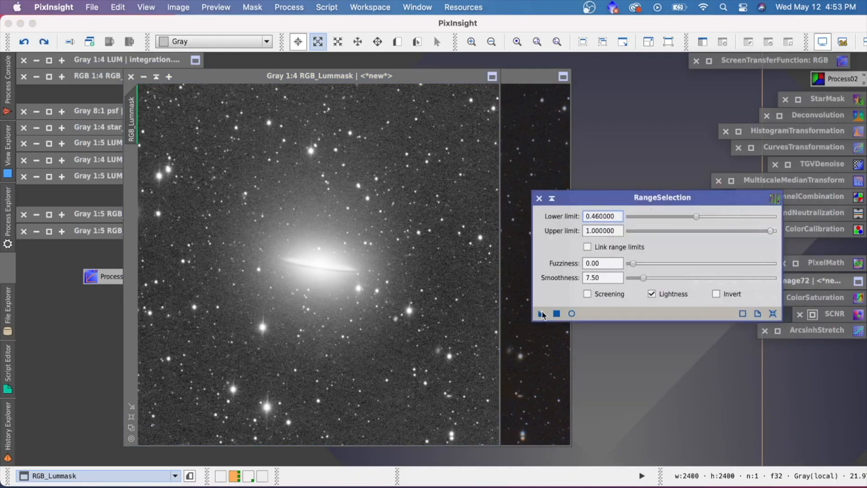
pyautogui.moveTo(542, 314); pyautogui.dragTo(315, 245)
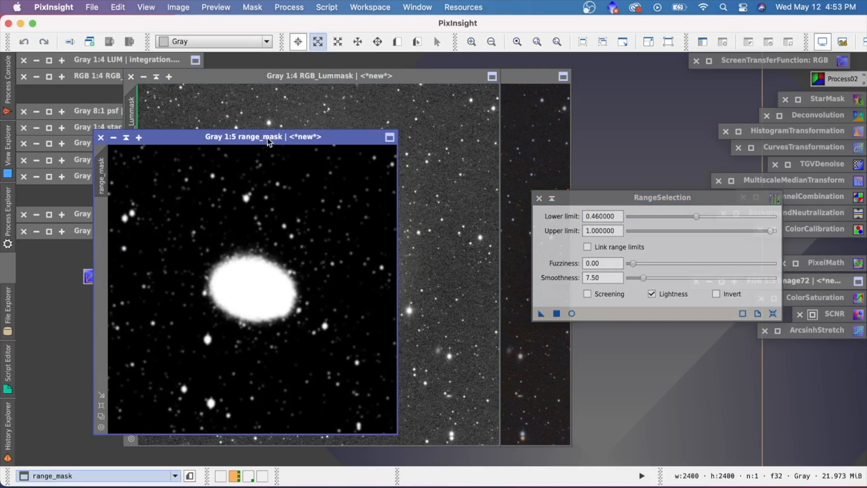
# Minimize RGB_Lummask, park the collapsed RangeSelection window below ArcsinhStretch, and place range_mask over the RGB image.
pyautogui.moveTo(280, 137); pyautogui.dragTo(469, 148)
pyautogui.click(158, 79)
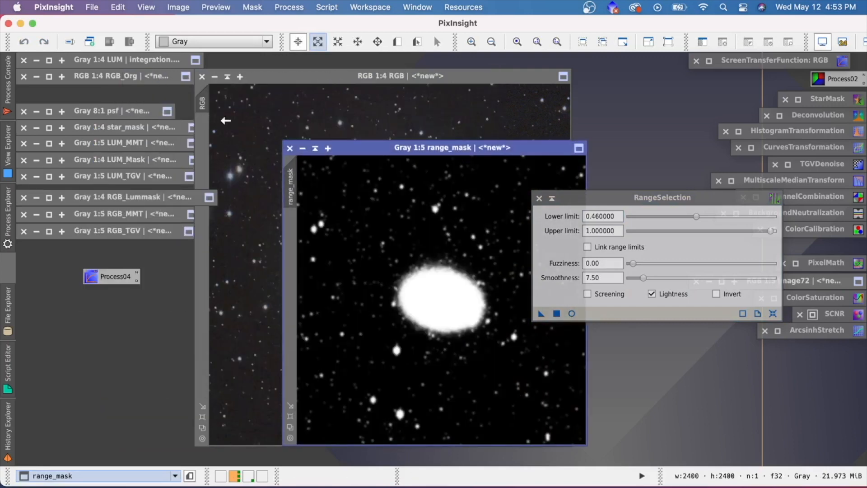
pyautogui.moveTo(372, 149); pyautogui.dragTo(298, 148)
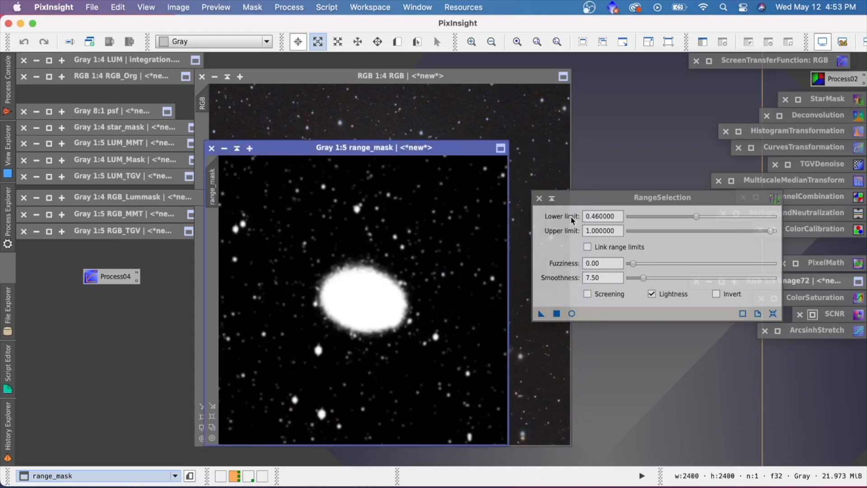
pyautogui.click(552, 198)
pyautogui.moveTo(658, 260); pyautogui.dragTo(808, 350)
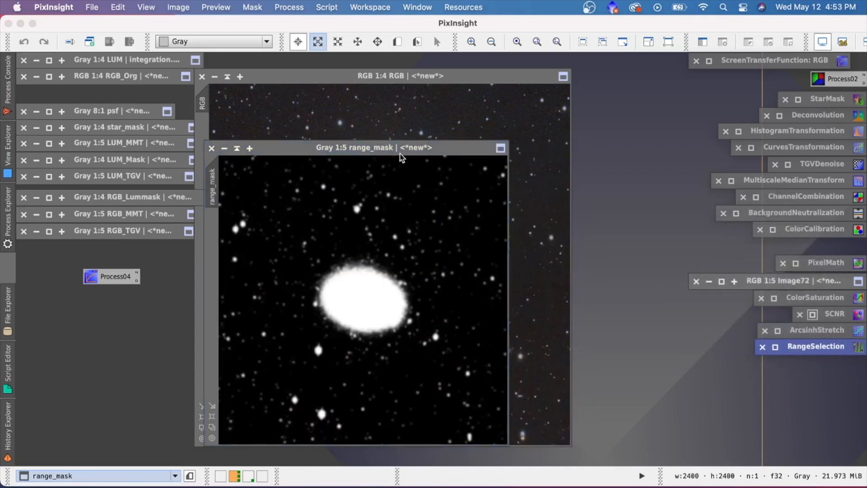
pyautogui.moveTo(403, 154); pyautogui.dragTo(423, 105)
# Auto-stretch the screen display of range_mask to inspect its faint areas, and reset and collapse ScreenTransferFunction.
pyautogui.doubleClick(752, 63)
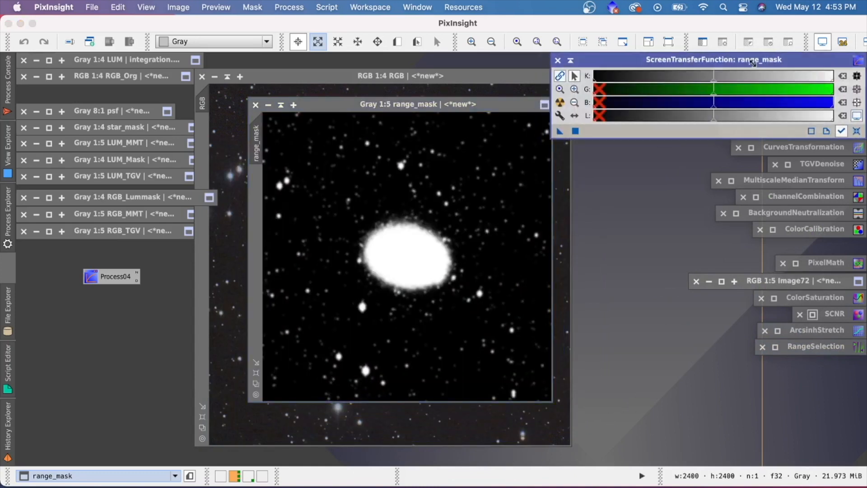
pyautogui.click(560, 103)
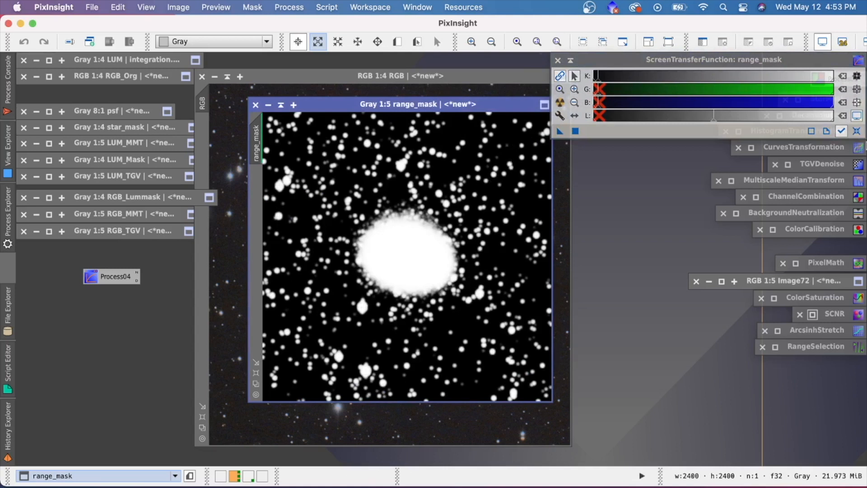
pyautogui.click(857, 131)
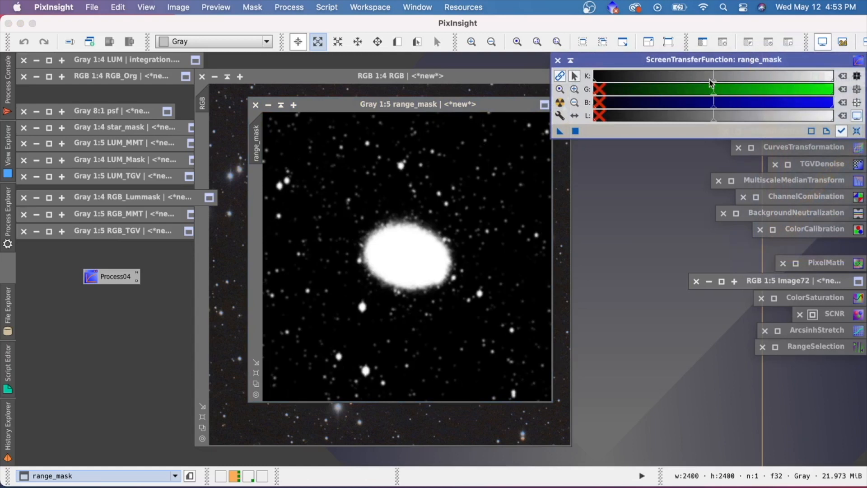
pyautogui.click(571, 61)
# Apply range_mask as the mask of the RGB image and invert it so the galaxy and stars are protected.
pyautogui.moveTo(256, 141); pyautogui.dragTo(208, 149)
pyautogui.click(280, 105)
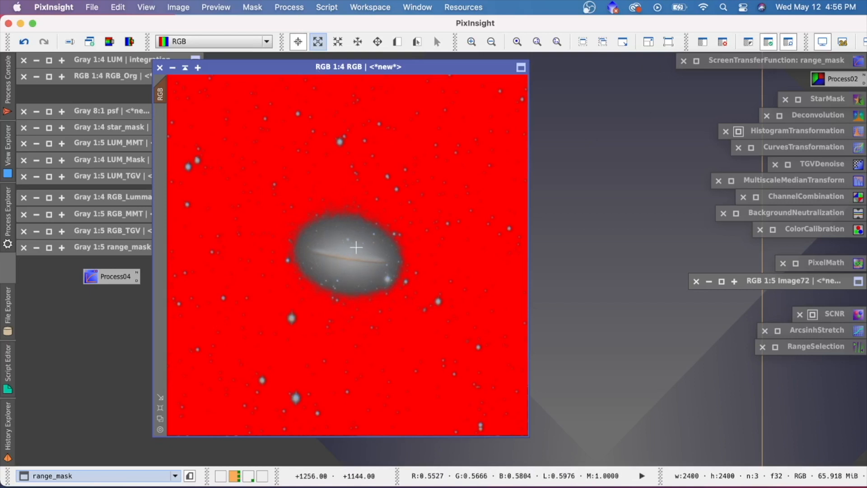
pyautogui.click(749, 43)
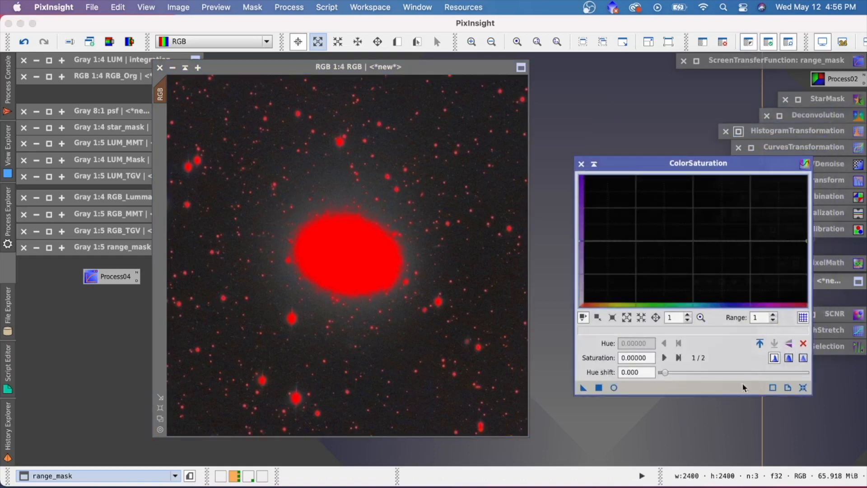
# Preview a background region of the RGB image at 1:1 and lower the ColorSaturation curve to about -0.491 across all hues.
pyautogui.click(613, 387)
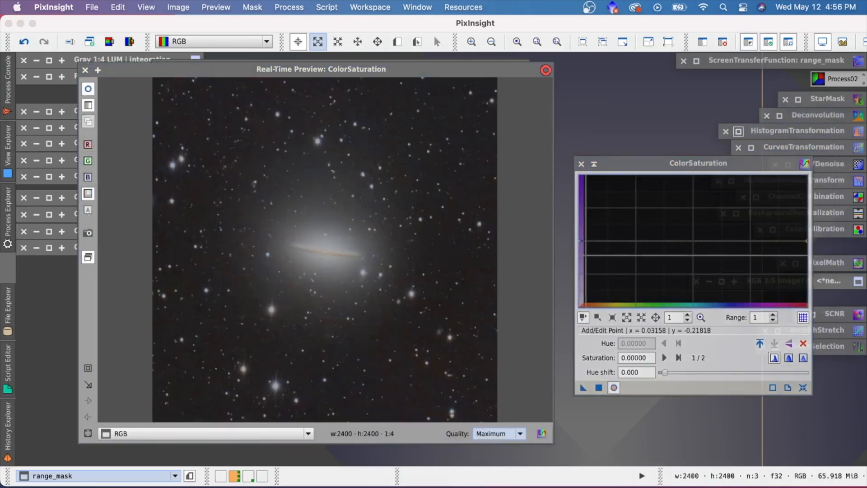
pyautogui.click(88, 368)
pyautogui.moveTo(342, 295); pyautogui.dragTo(422, 369)
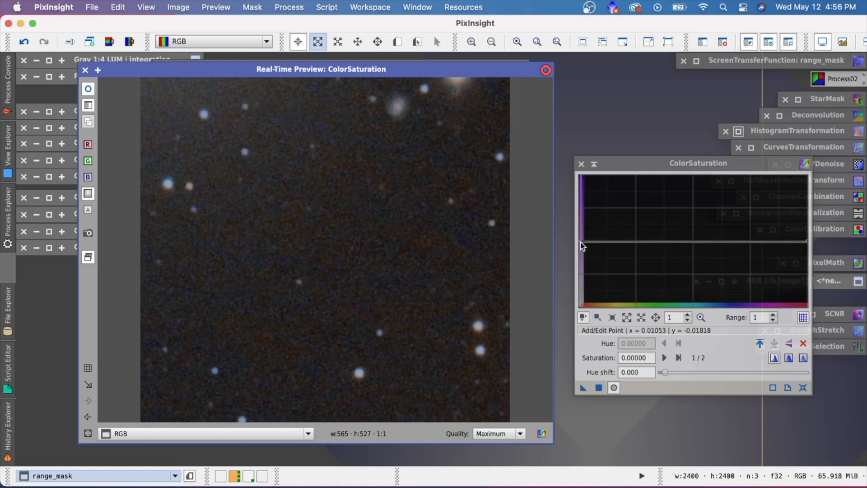
pyautogui.moveTo(581, 245); pyautogui.dragTo(581, 219)
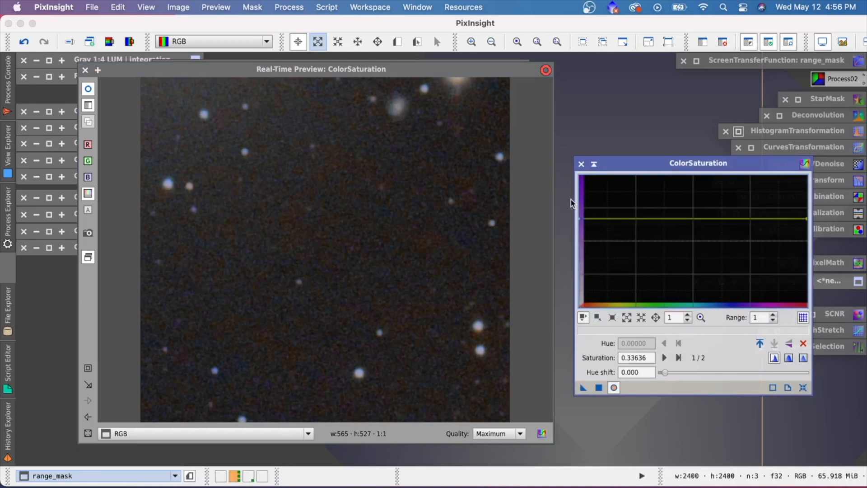
pyautogui.moveTo(581, 266)
pyautogui.mouseDown()
pyautogui.moveTo(581, 214)
pyautogui.moveTo(585, 269)
pyautogui.mouseUp()
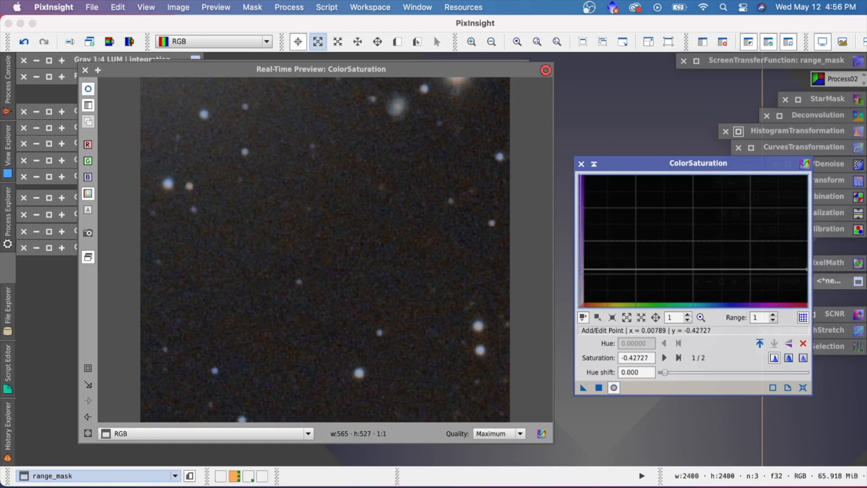
pyautogui.moveTo(584, 269)
pyautogui.mouseDown()
pyautogui.moveTo(583, 220)
pyautogui.moveTo(580, 270)
pyautogui.mouseUp()
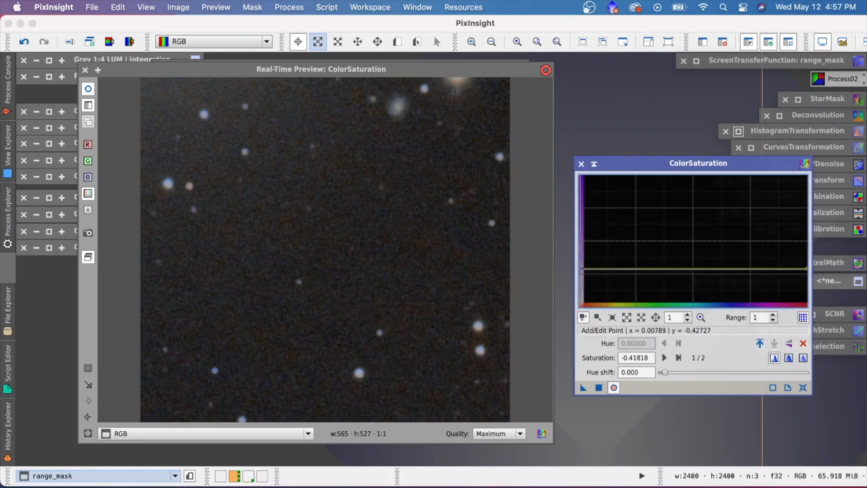
pyautogui.moveTo(582, 269); pyautogui.dragTo(582, 273)
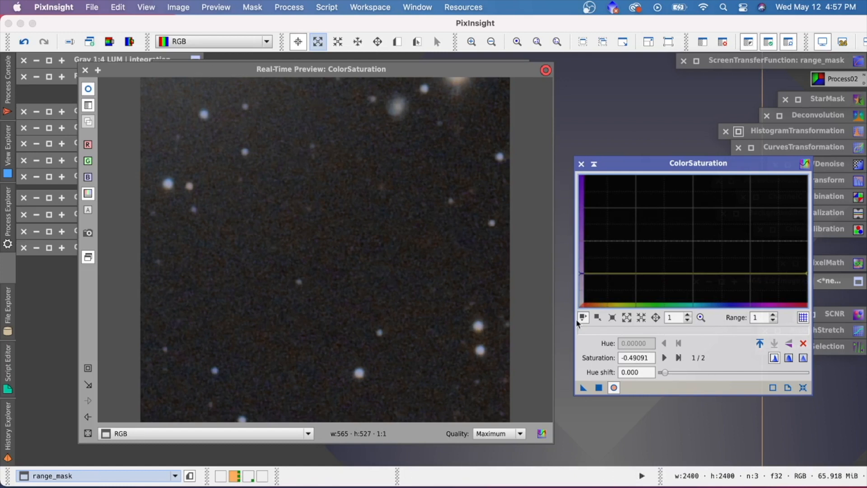
# Close the preview, apply the saturation reduction to the RGB image's background, inspect it zoomed in, and collapse ColorSaturation.
pyautogui.click(84, 70)
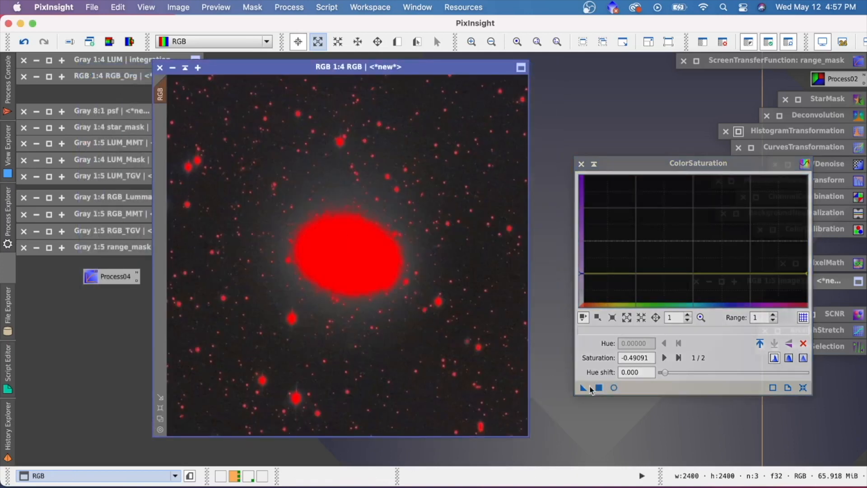
pyautogui.scroll(3, 441, 248)
pyautogui.scroll(-1, 441, 247)
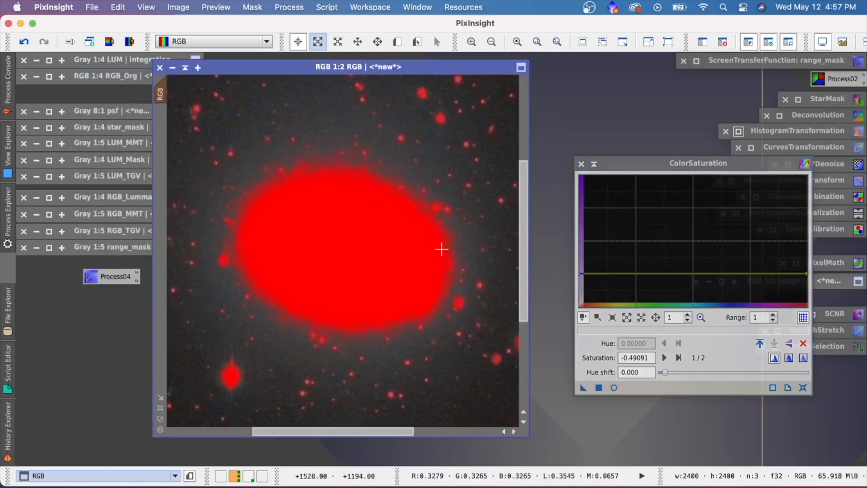
pyautogui.moveTo(524, 275); pyautogui.dragTo(524, 361)
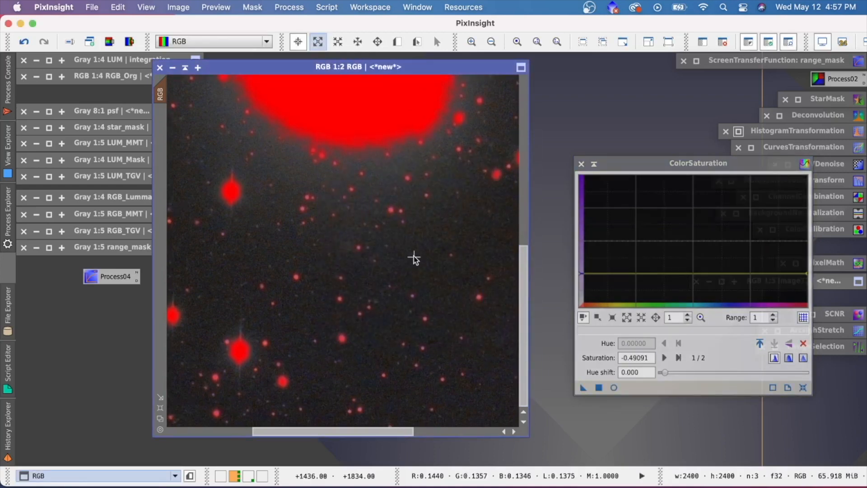
pyautogui.scroll(-2, 415, 259)
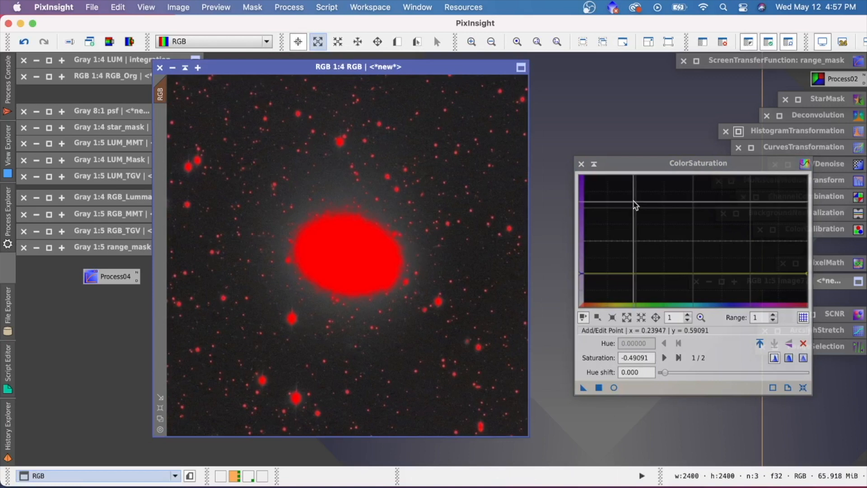
pyautogui.click(594, 164)
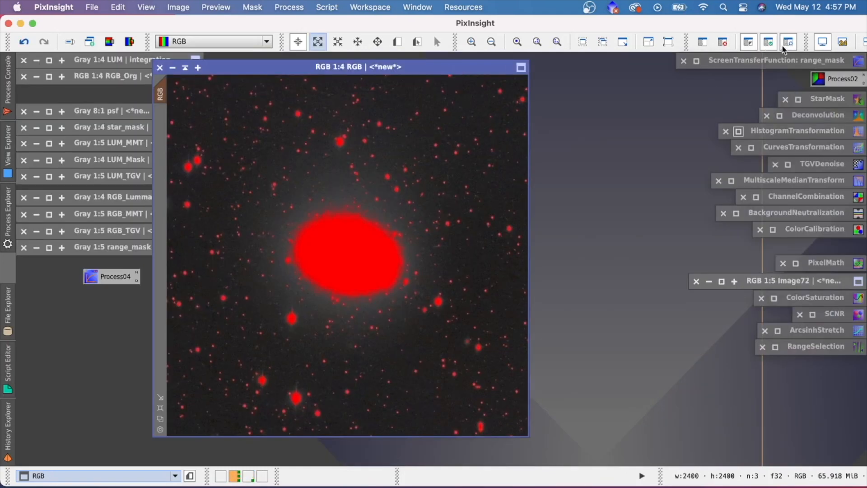
# Invert the RGB image's mask back so the background is protected, and hide the mask overlay.
pyautogui.click(787, 43)
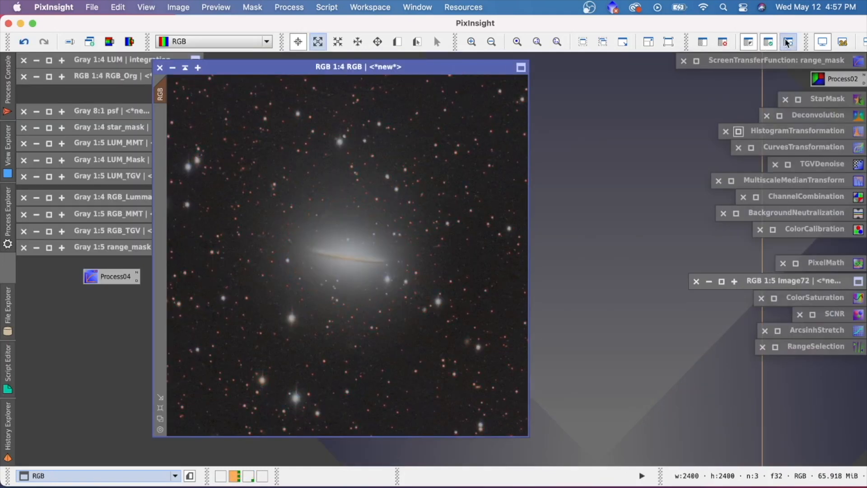
pyautogui.click(786, 42)
pyautogui.click(748, 42)
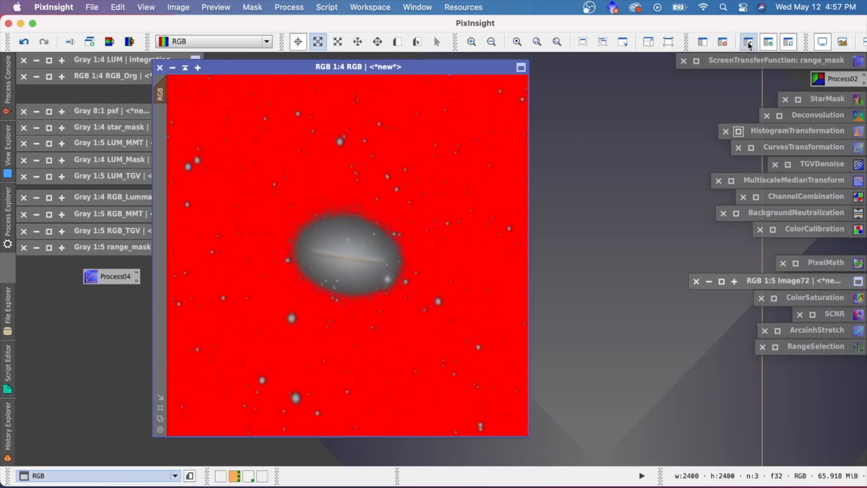
pyautogui.click(788, 42)
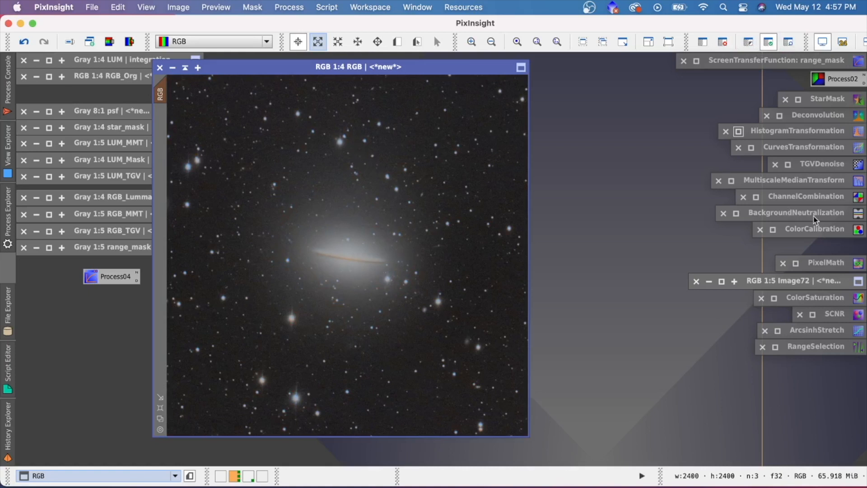
# Expand ColorSaturation, reset it to default settings and open a real-time preview of the RGB image.
pyautogui.click(823, 301)
pyautogui.doubleClick(818, 295)
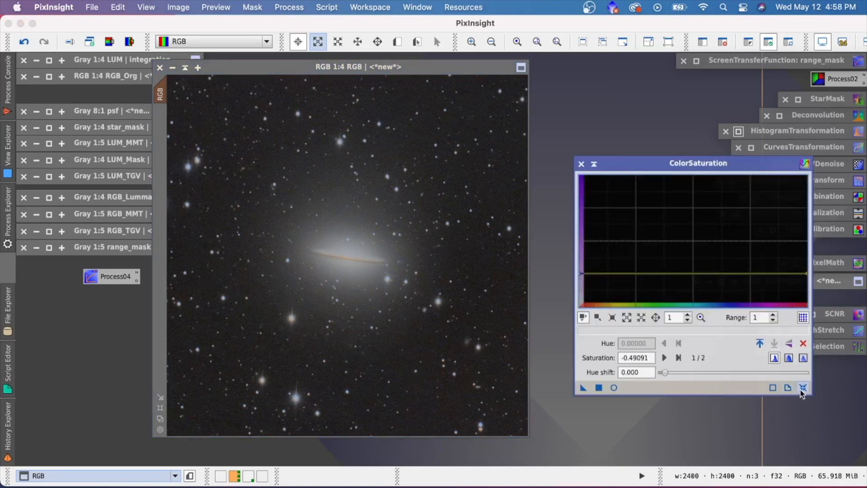
pyautogui.click(613, 387)
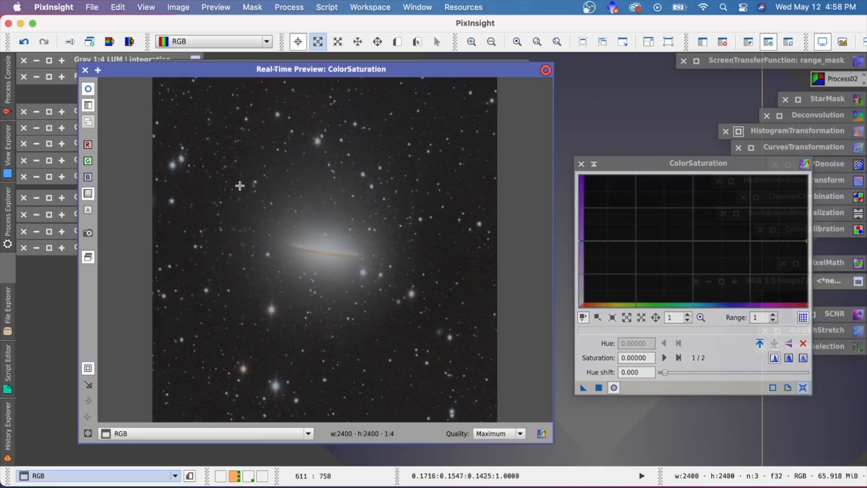
# Zoom the preview in on the galaxy and raise the ColorSaturation curve to about 0.509 across all hues.
pyautogui.moveTo(239, 180); pyautogui.dragTo(412, 333)
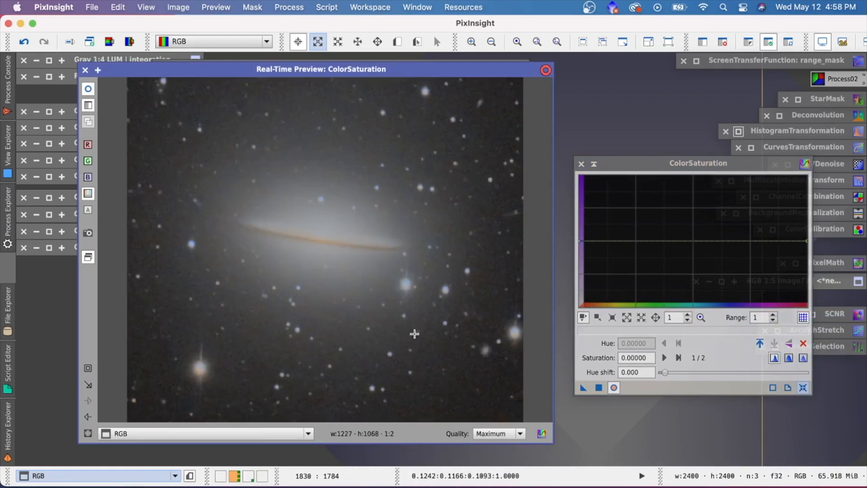
pyautogui.moveTo(579, 242); pyautogui.dragTo(579, 204)
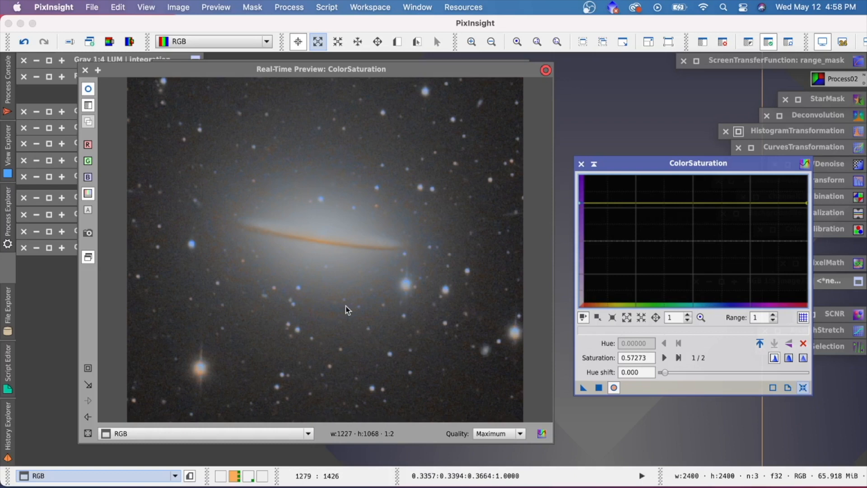
pyautogui.moveTo(586, 203)
pyautogui.mouseDown()
pyautogui.moveTo(583, 242)
pyautogui.moveTo(581, 207)
pyautogui.mouseUp()
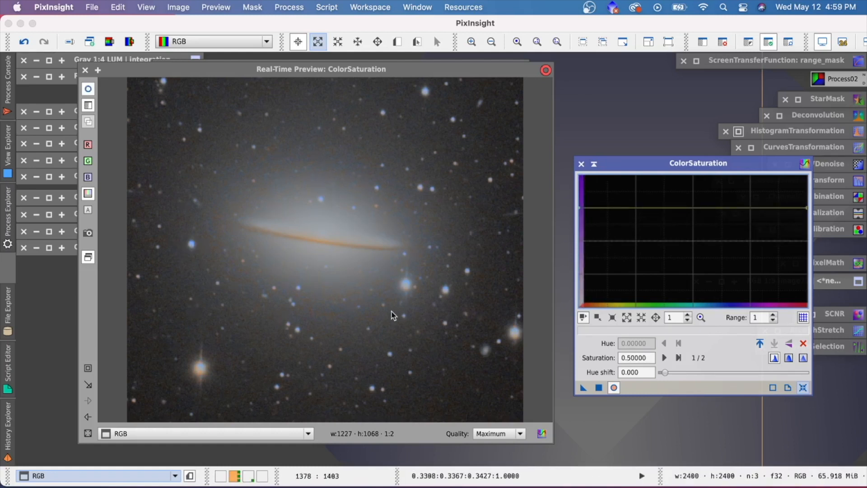
pyautogui.moveTo(580, 208); pyautogui.dragTo(581, 204)
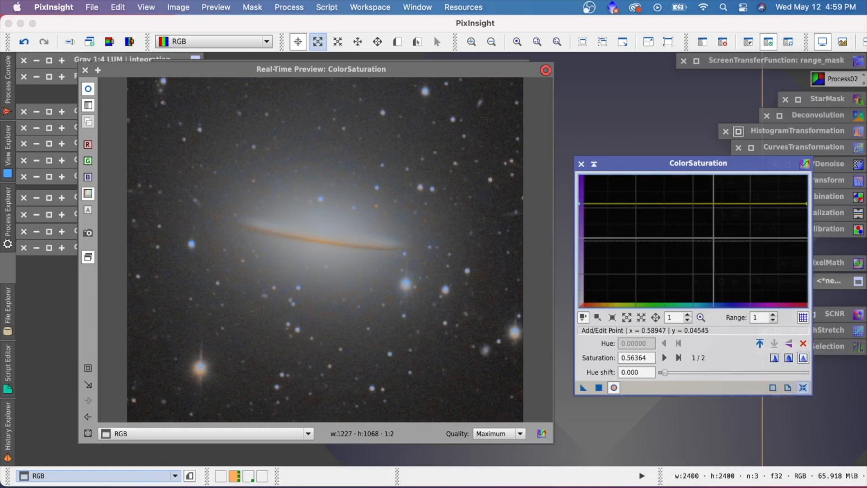
pyautogui.moveTo(580, 204); pyautogui.dragTo(581, 207)
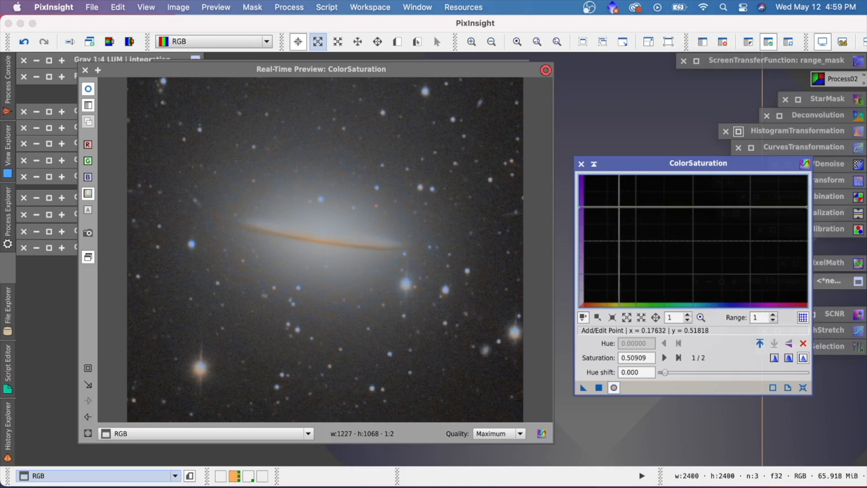
# Shape the saturation curve with points: about 0.518 at hue 0.176, 0 at 0.213, 0.182 at 0.503, and 0.509 at 0.774.
pyautogui.click(619, 207)
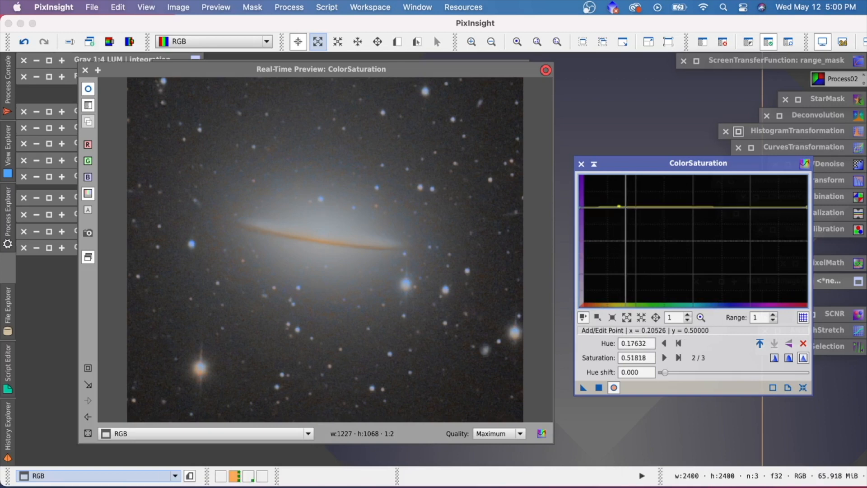
pyautogui.moveTo(627, 207); pyautogui.dragTo(627, 240)
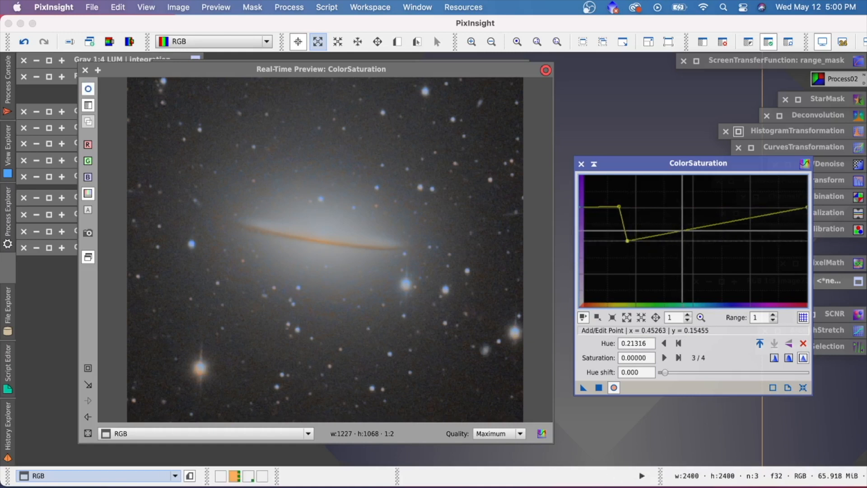
pyautogui.moveTo(681, 233)
pyautogui.mouseDown()
pyautogui.moveTo(684, 240)
pyautogui.moveTo(694, 229)
pyautogui.mouseUp()
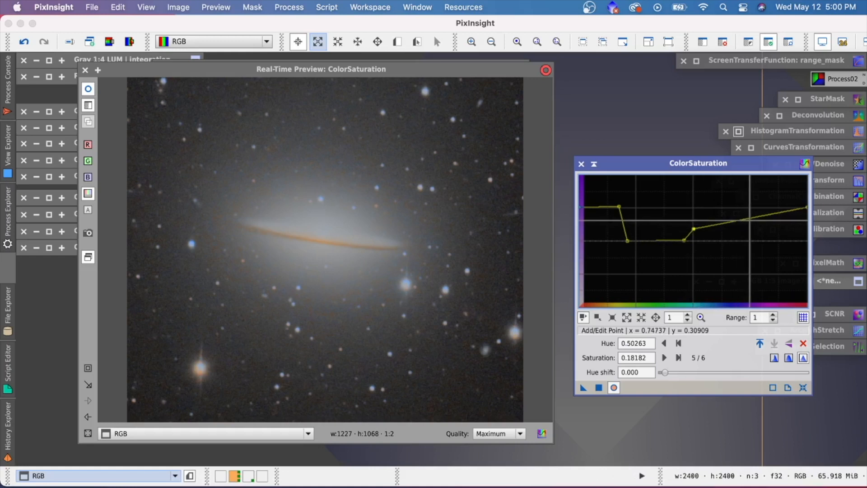
pyautogui.moveTo(750, 219)
pyautogui.mouseDown()
pyautogui.moveTo(749, 228)
pyautogui.moveTo(756, 207)
pyautogui.mouseUp()
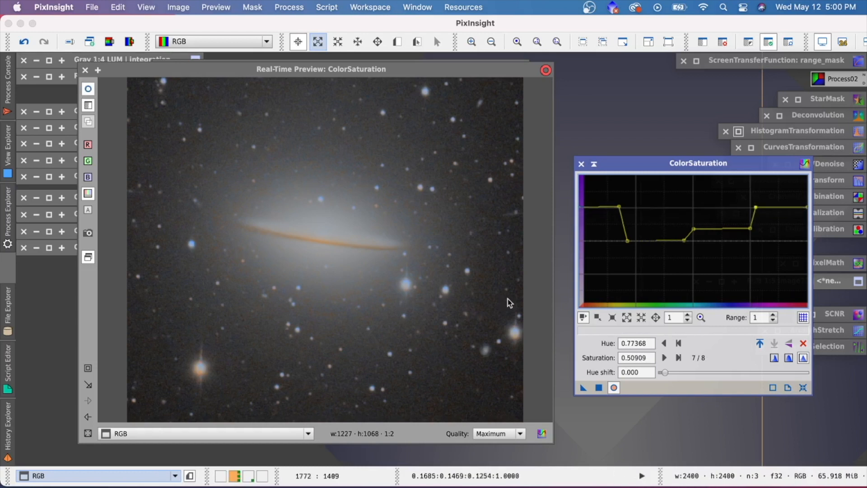
# Close the preview, apply the saturation boost to the RGB image, and collapse ColorSaturation.
pyautogui.click(88, 90)
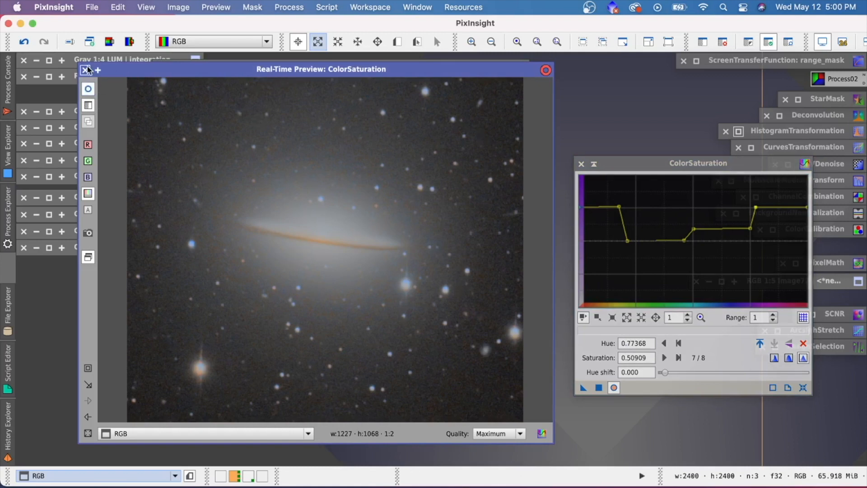
pyautogui.click(85, 70)
pyautogui.moveTo(581, 386); pyautogui.dragTo(425, 311)
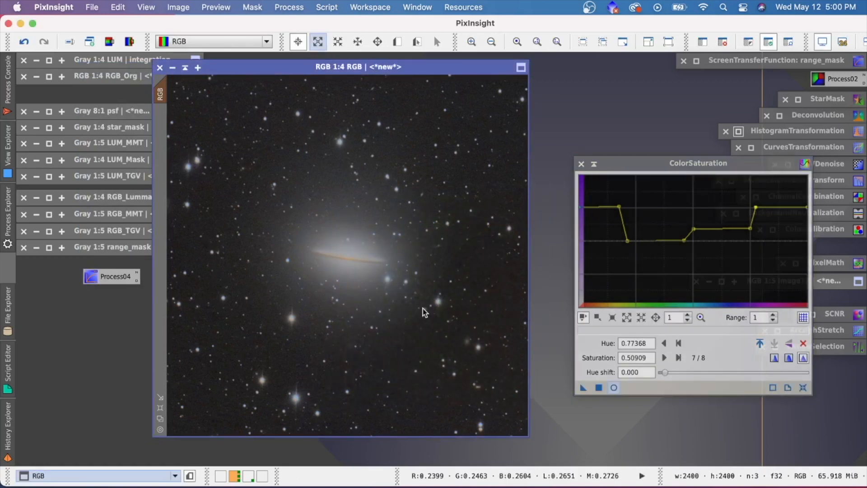
pyautogui.click(594, 163)
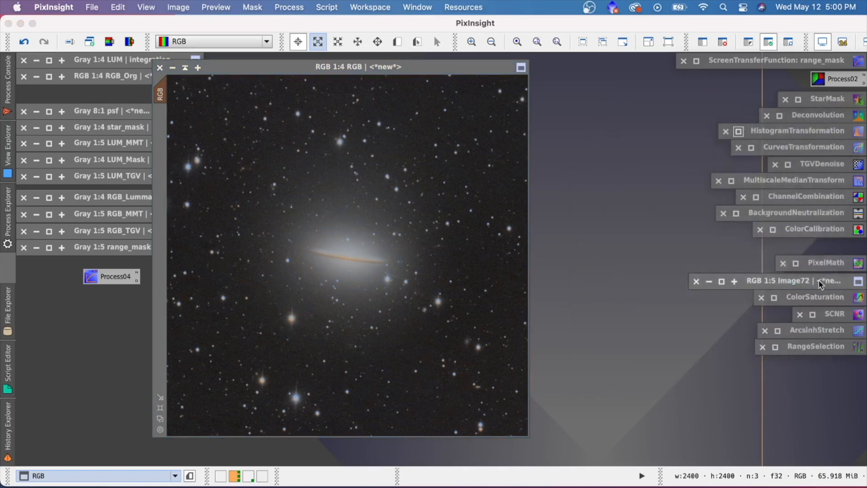
# Expand CurvesTransformation, reset it to default settings and open a real-time preview of the RGB image.
pyautogui.doubleClick(813, 147)
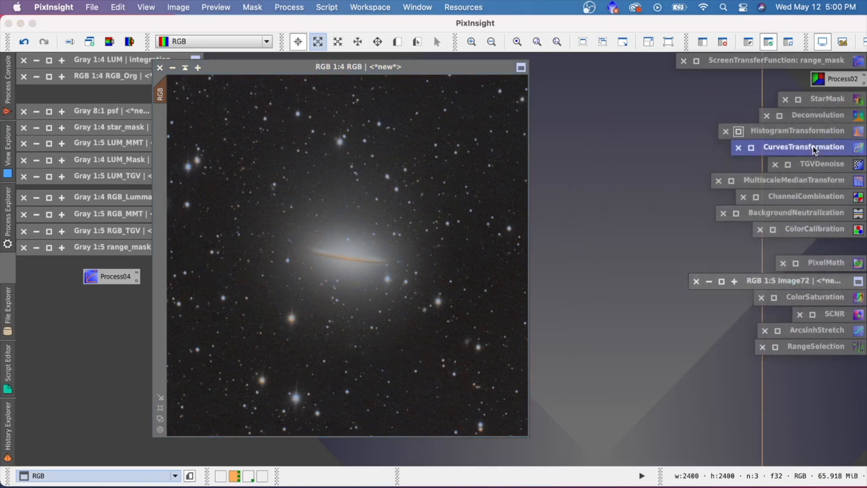
pyautogui.click(794, 426)
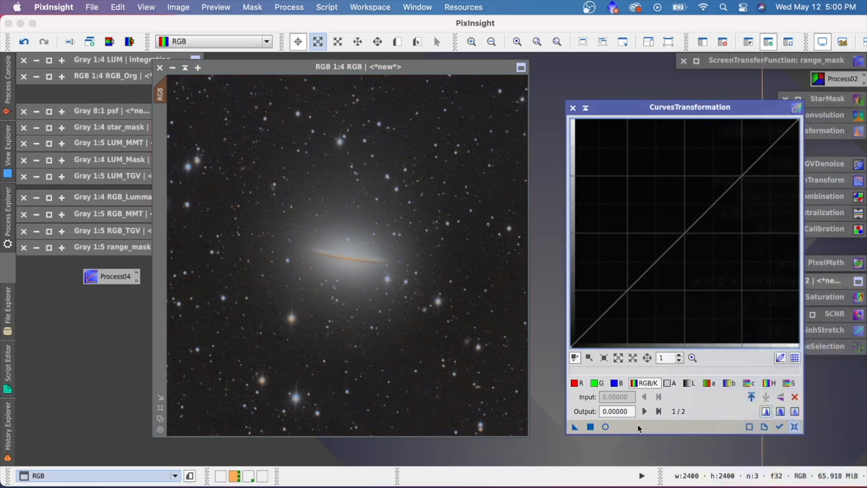
pyautogui.click(605, 427)
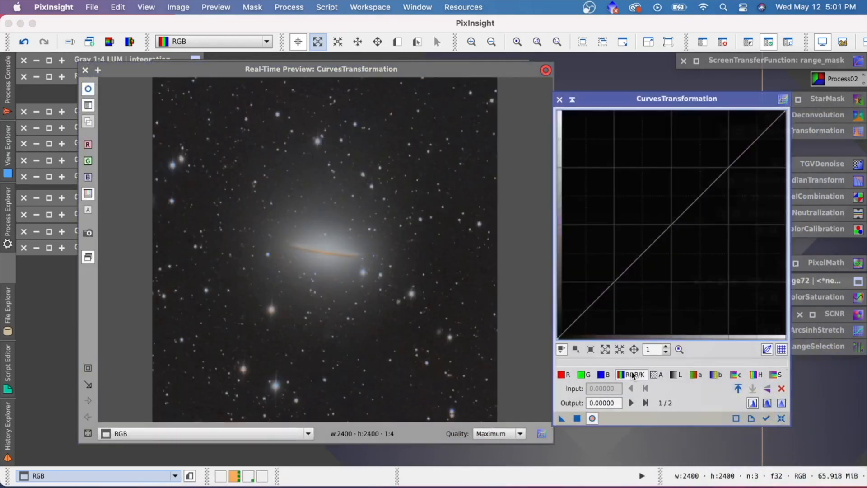
# Raise the RGB/K curve's midpoint to about input 0.445, output 0.555, and add a shadow point near input 0.245, output 0.255.
pyautogui.moveTo(660, 234)
pyautogui.mouseDown()
pyautogui.moveTo(660, 218)
pyautogui.moveTo(667, 218)
pyautogui.moveTo(672, 224)
pyautogui.moveTo(591, 167)
pyautogui.moveTo(670, 225)
pyautogui.mouseUp()
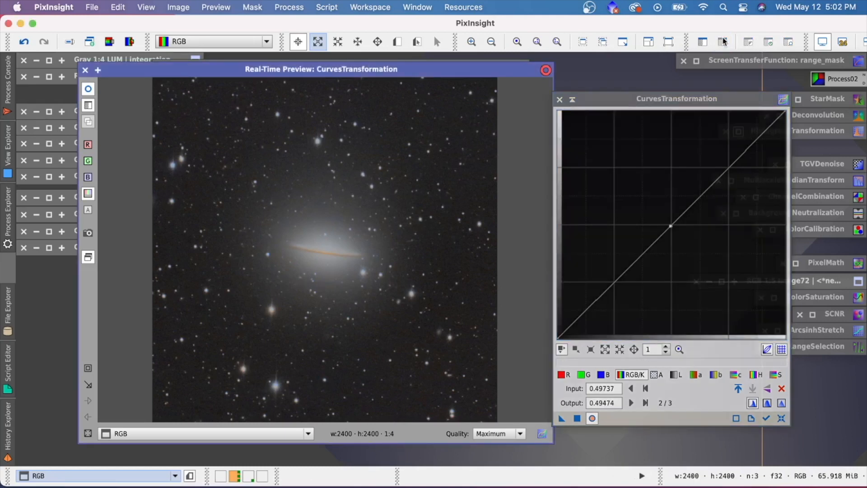
pyautogui.moveTo(670, 226)
pyautogui.mouseDown()
pyautogui.moveTo(637, 199)
pyautogui.moveTo(595, 194)
pyautogui.moveTo(664, 219)
pyautogui.mouseUp()
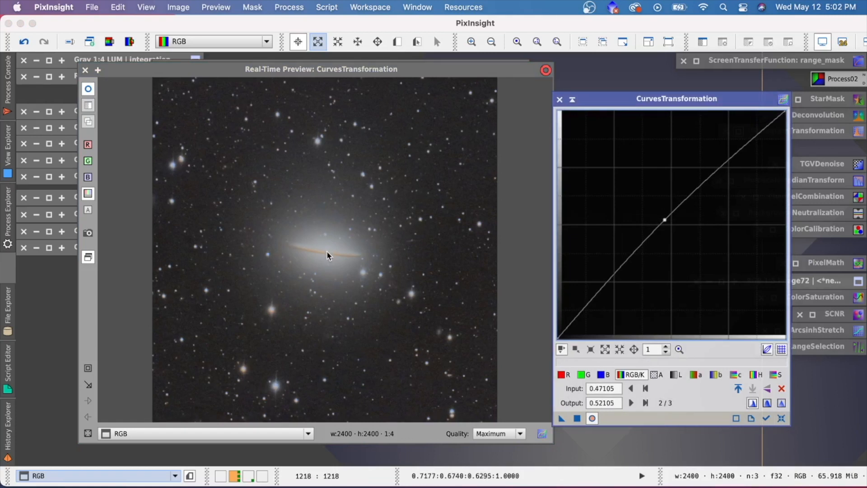
pyautogui.moveTo(664, 220); pyautogui.dragTo(659, 212)
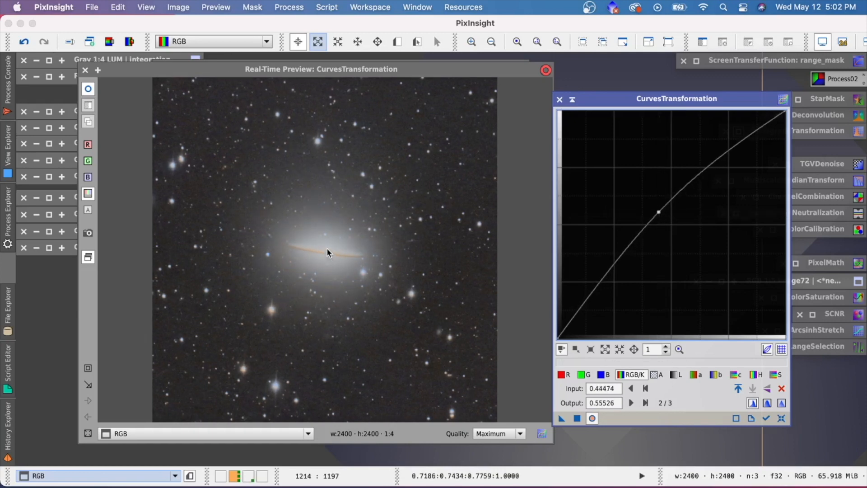
pyautogui.click(612, 270)
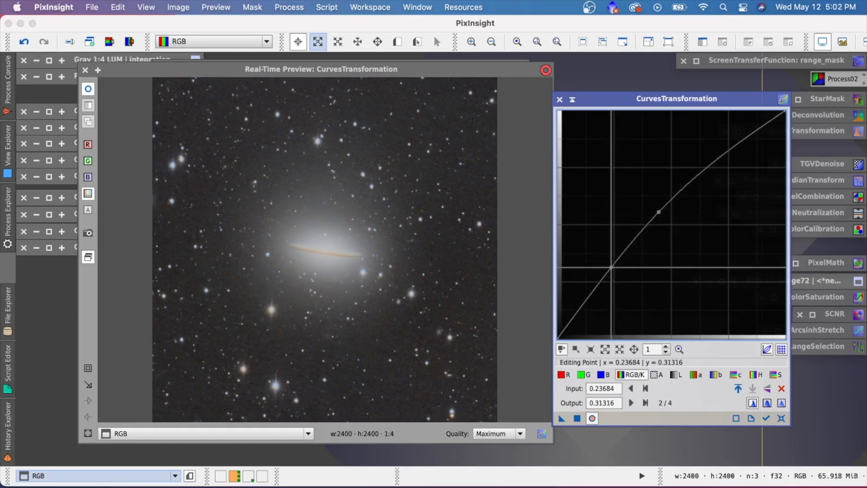
pyautogui.moveTo(611, 269); pyautogui.dragTo(613, 281)
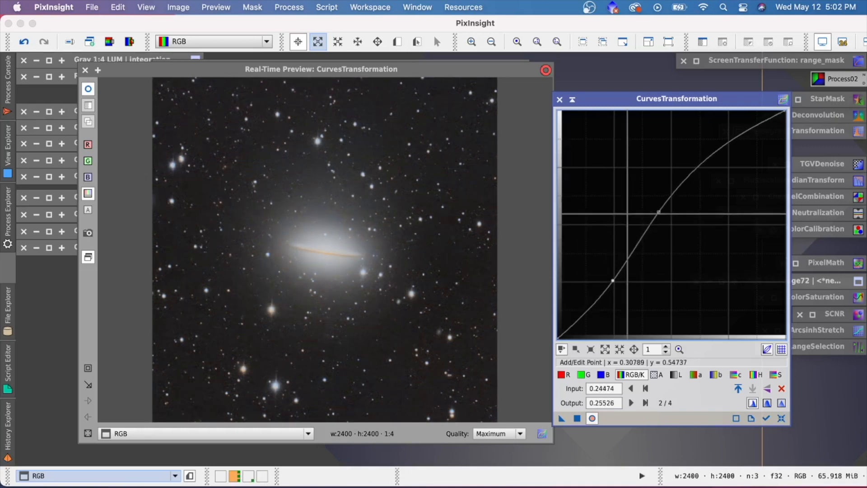
# Refine the RGB/K curve to a gentle S, with the shadow point near 0.253/0.232 and the midpoint near 0.497/0.532.
pyautogui.click(659, 212)
pyautogui.moveTo(659, 211); pyautogui.dragTo(665, 215)
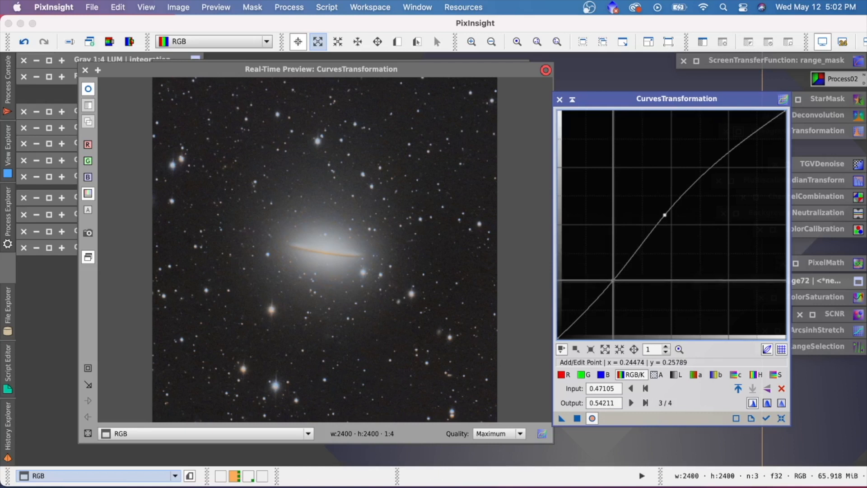
pyautogui.moveTo(612, 279); pyautogui.dragTo(617, 287)
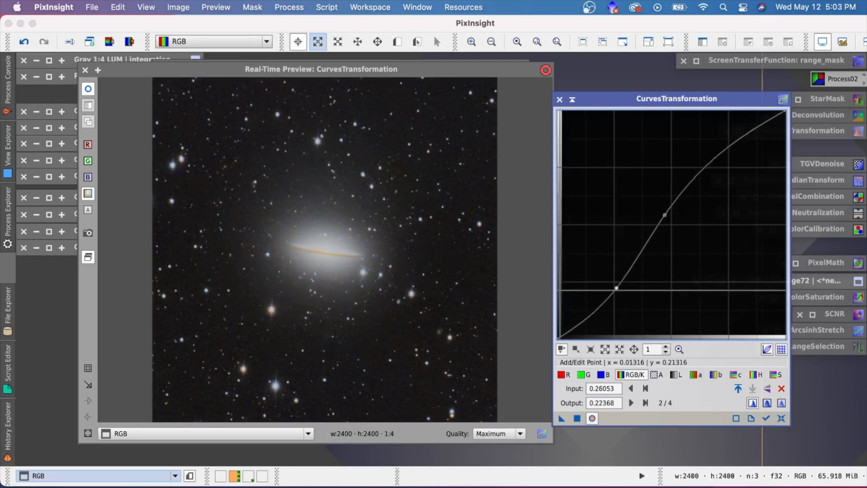
pyautogui.moveTo(616, 288); pyautogui.dragTo(615, 286)
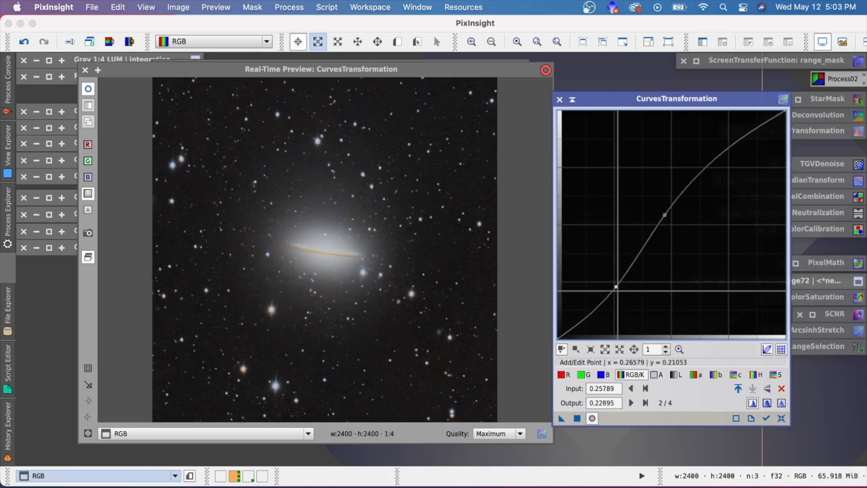
pyautogui.moveTo(615, 287); pyautogui.dragTo(615, 286)
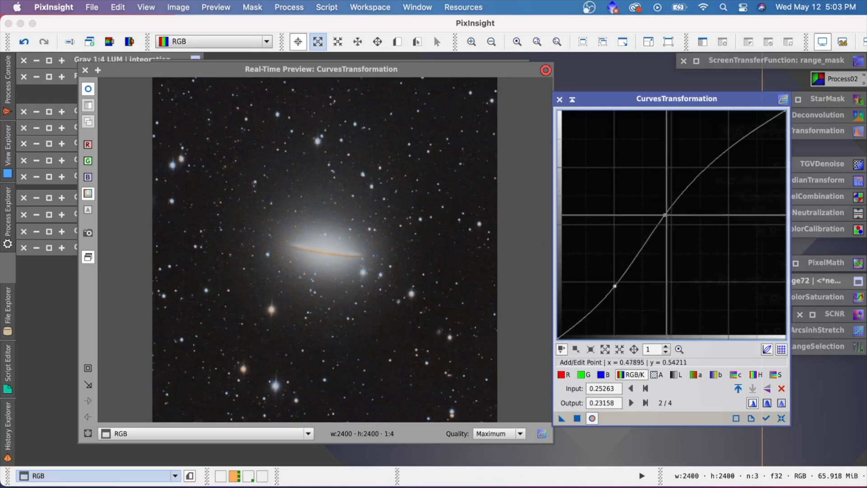
pyautogui.moveTo(666, 214); pyautogui.dragTo(670, 217)
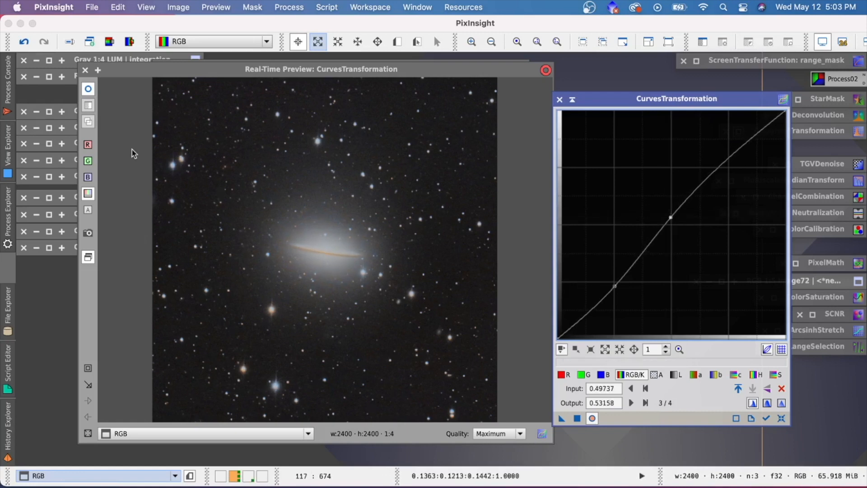
# Compare the RGB image with and without the contrast curve, close the preview, and collapse CurvesTransformation.
pyautogui.click(90, 89)
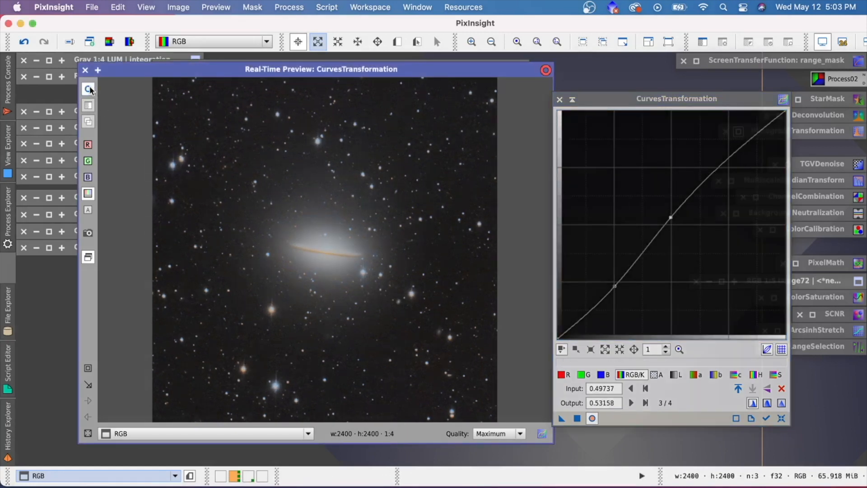
pyautogui.click(90, 89)
pyautogui.click(89, 89)
pyautogui.click(90, 90)
pyautogui.click(90, 89)
pyautogui.click(86, 70)
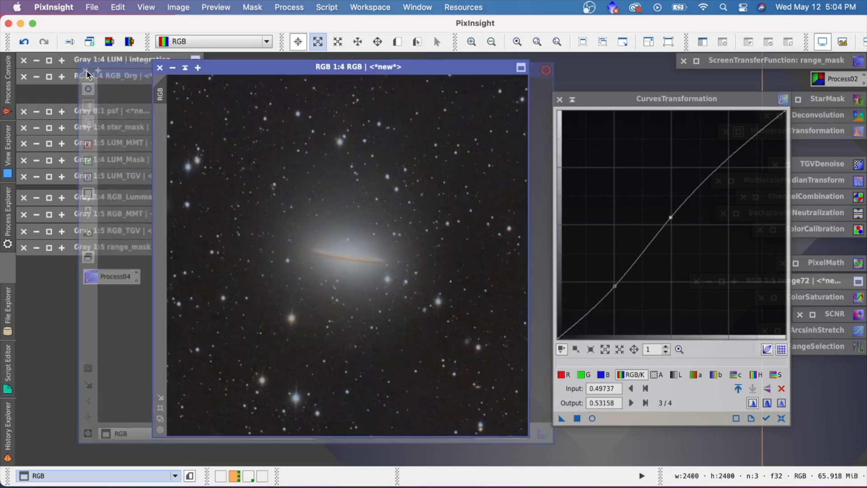
pyautogui.moveTo(430, 68); pyautogui.dragTo(412, 71)
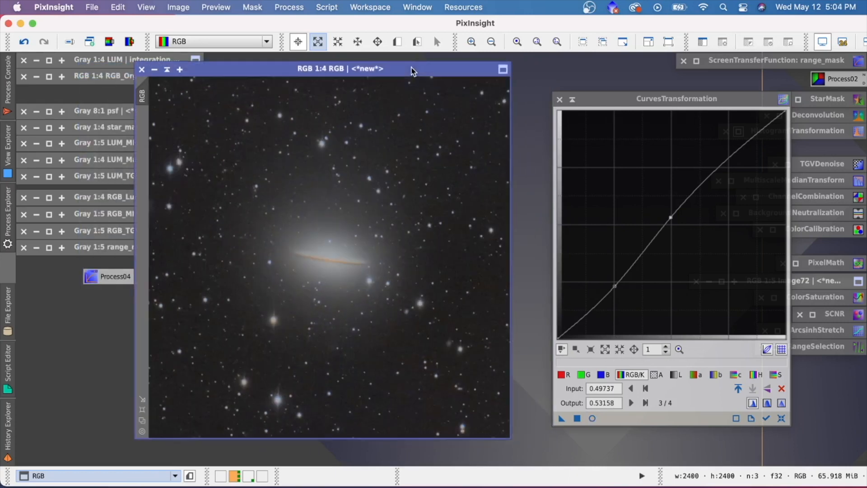
pyautogui.click(608, 99)
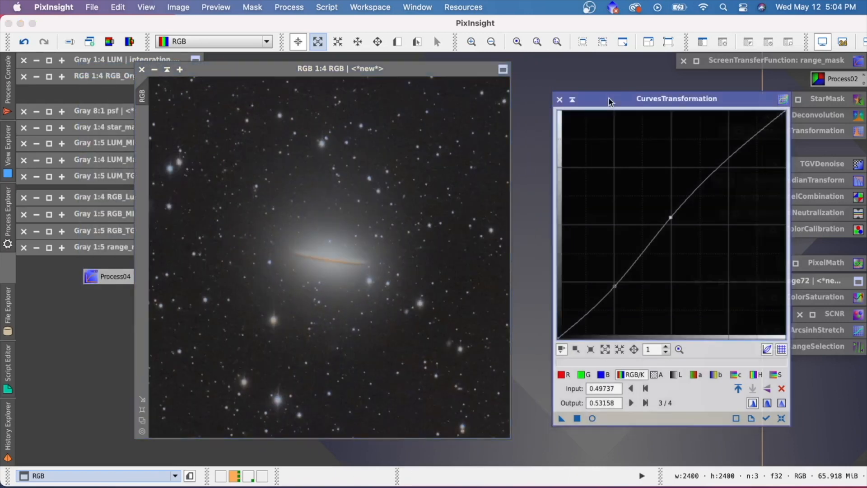
pyautogui.click(572, 100)
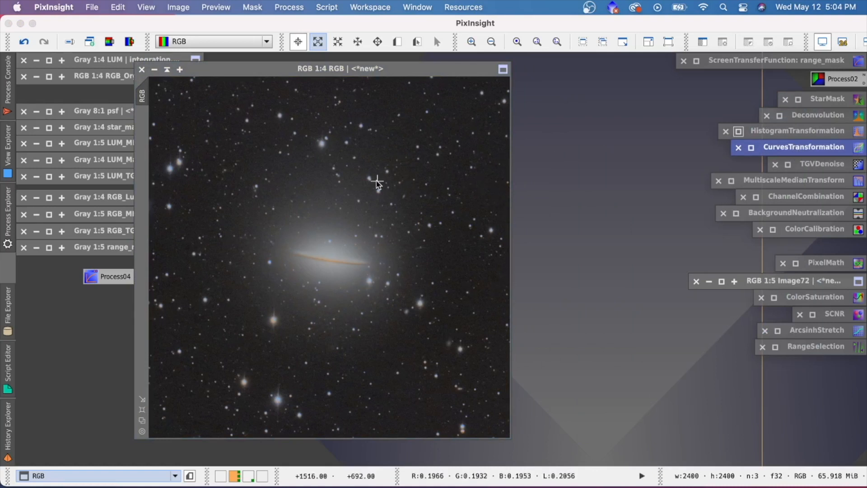
pyautogui.moveTo(341, 69); pyautogui.dragTo(417, 76)
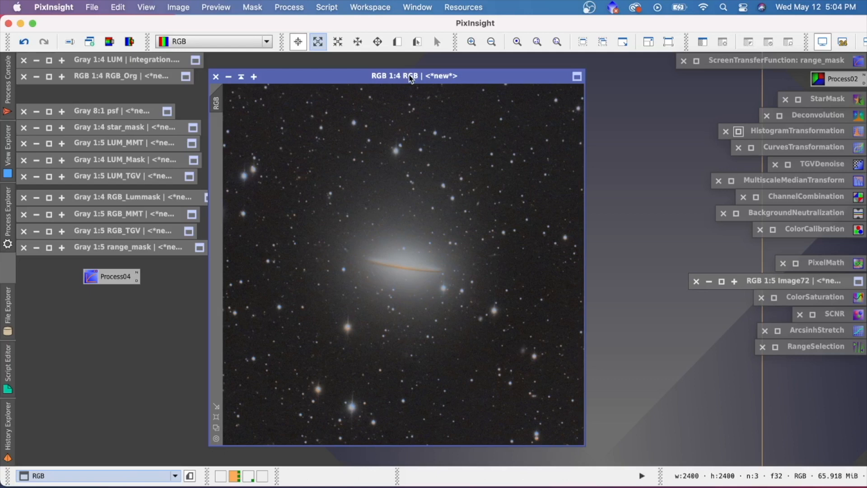
pyautogui.moveTo(411, 79); pyautogui.dragTo(419, 76)
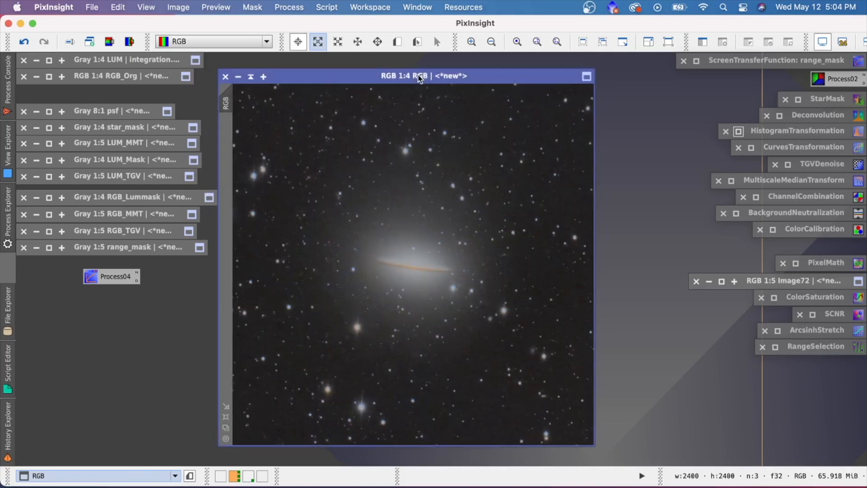
pyautogui.click(418, 77)
pyautogui.moveTo(430, 78)
pyautogui.mouseDown()
pyautogui.moveTo(441, 78)
pyautogui.moveTo(429, 78)
pyautogui.mouseUp()
pyautogui.moveTo(430, 79); pyautogui.dragTo(436, 78)
pyautogui.moveTo(435, 76); pyautogui.dragTo(426, 76)
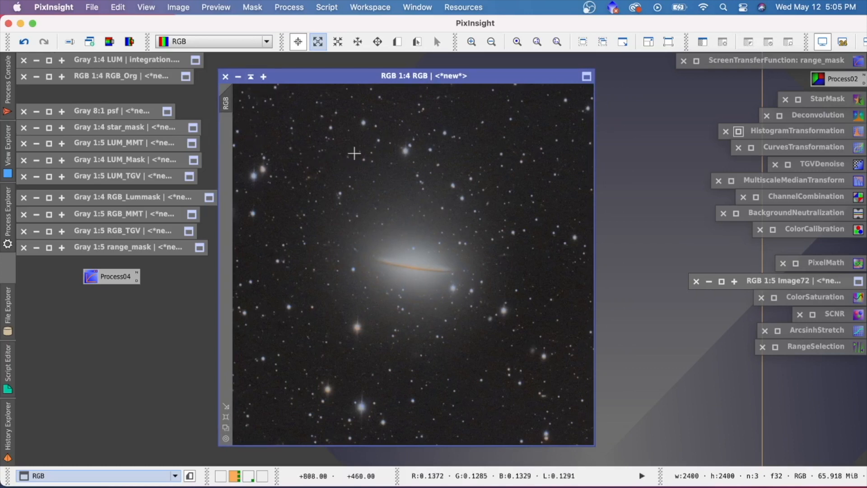
pyautogui.moveTo(405, 80); pyautogui.dragTo(393, 77)
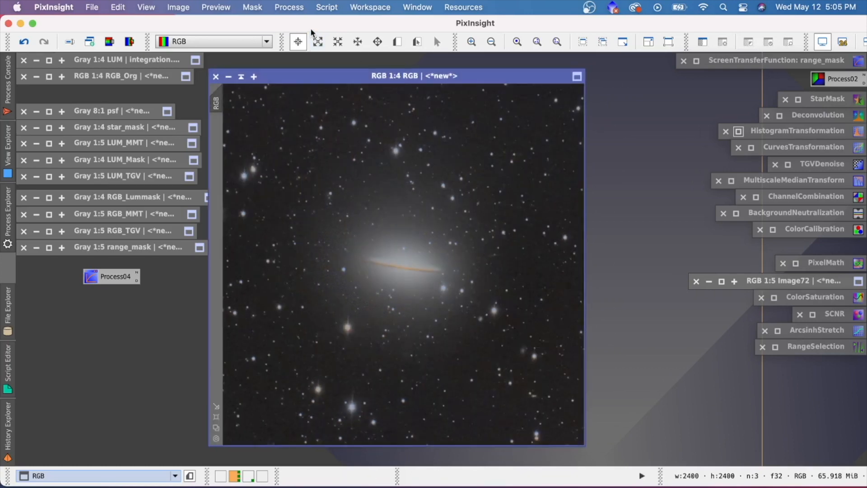
pyautogui.moveTo(327, 80); pyautogui.dragTo(326, 79)
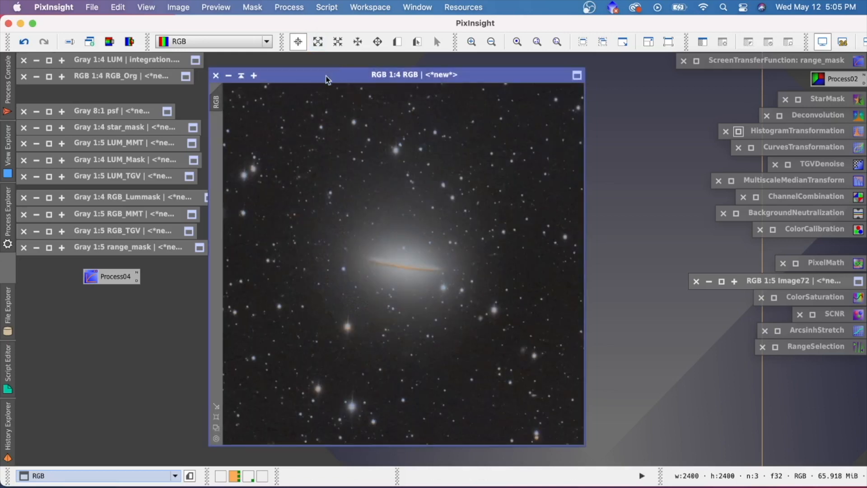
# Collapse the RGB image, restore the LUM image integration.xisf, and inspect its galaxy core at 1:1.
pyautogui.click(243, 77)
pyautogui.moveTo(399, 251); pyautogui.dragTo(282, 55)
pyautogui.doubleClick(155, 64)
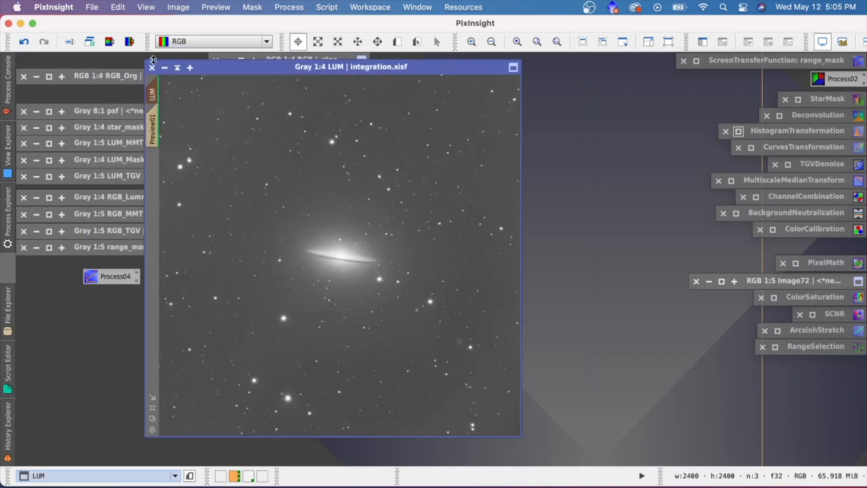
pyautogui.moveTo(363, 69); pyautogui.dragTo(430, 69)
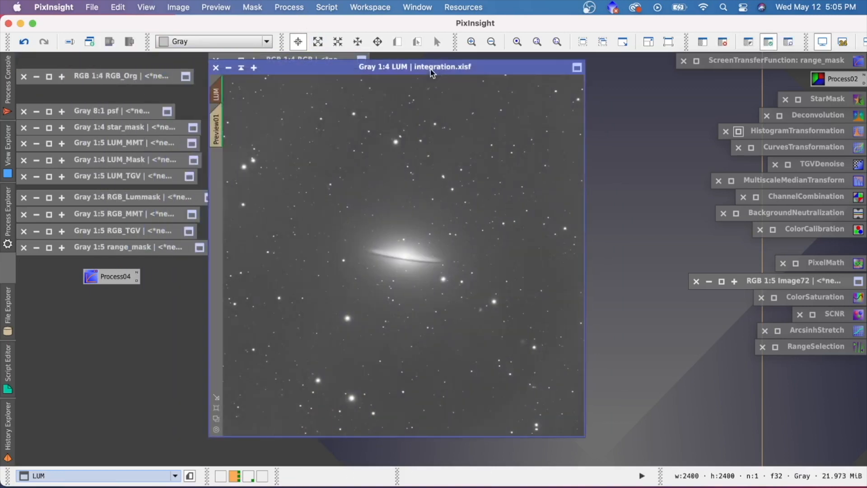
pyautogui.scroll(3, 440, 247)
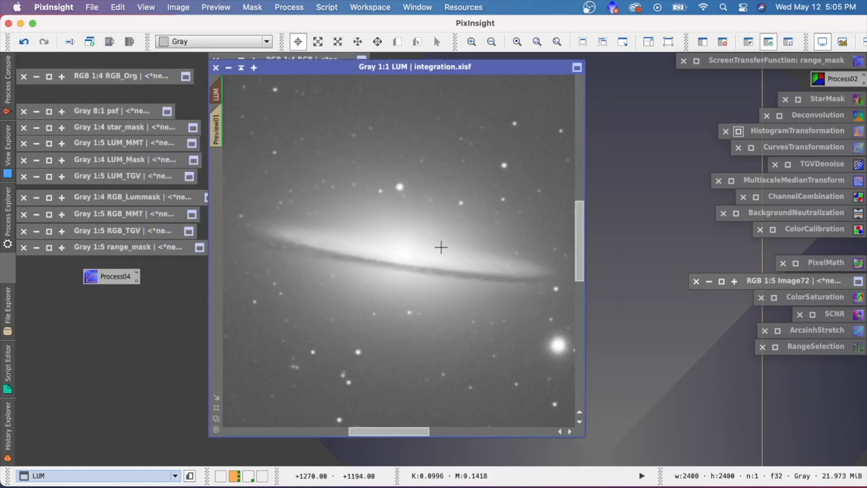
pyautogui.scroll(-3, 468, 260)
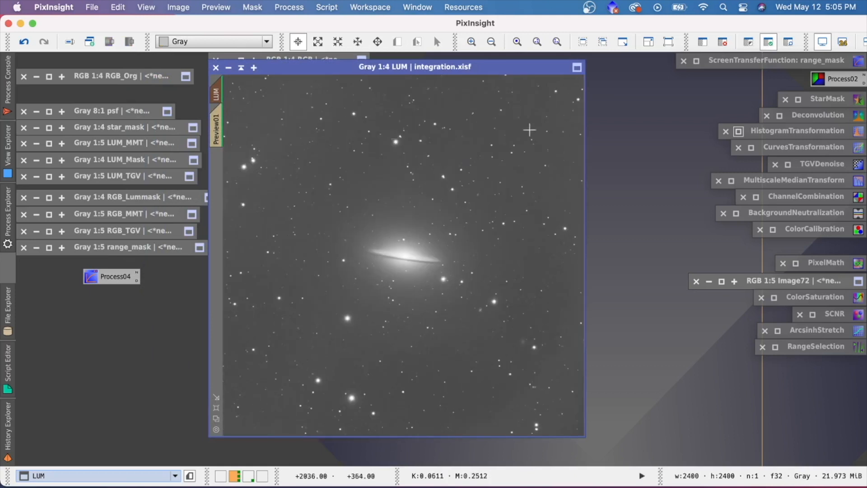
# Delete Preview01 from the LUM image and remove the image's mask.
pyautogui.click(216, 131)
pyautogui.rightClick(216, 133)
pyautogui.click(251, 247)
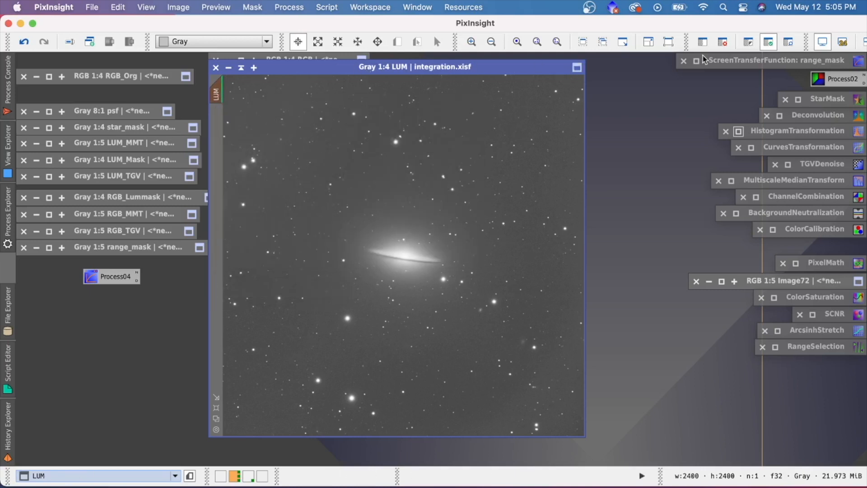
pyautogui.click(784, 43)
pyautogui.click(784, 42)
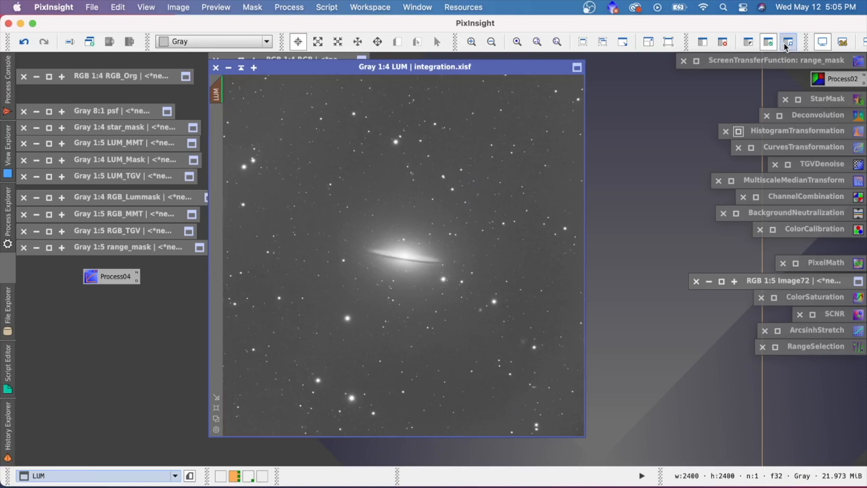
pyautogui.click(722, 42)
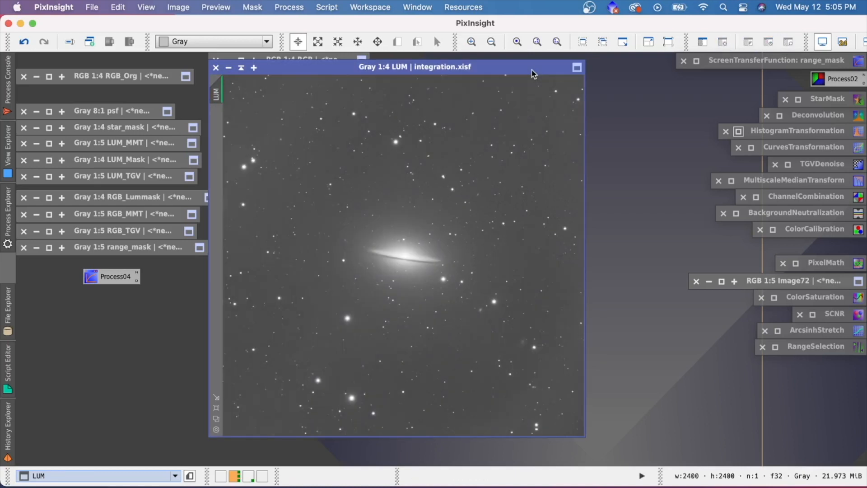
# Reset the ScreenTransferFunction on the LUM image to show its linear data, and collapse the process window.
pyautogui.moveTo(532, 72); pyautogui.dragTo(502, 72)
pyautogui.doubleClick(773, 62)
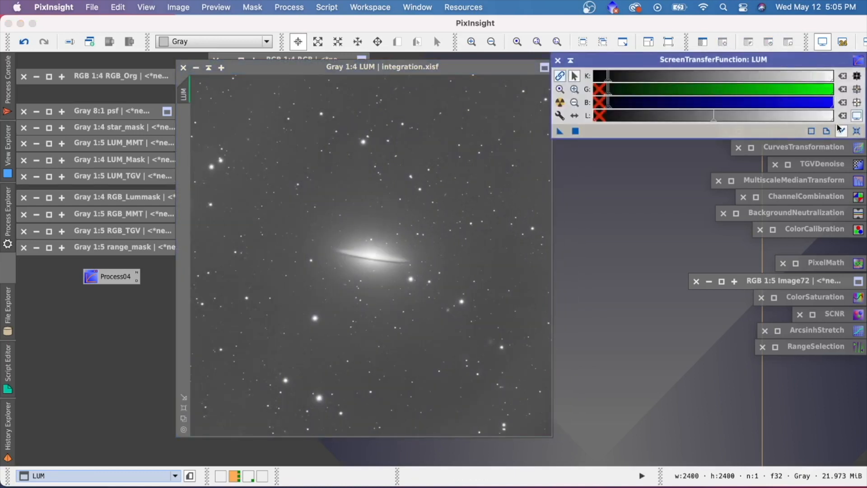
pyautogui.click(854, 131)
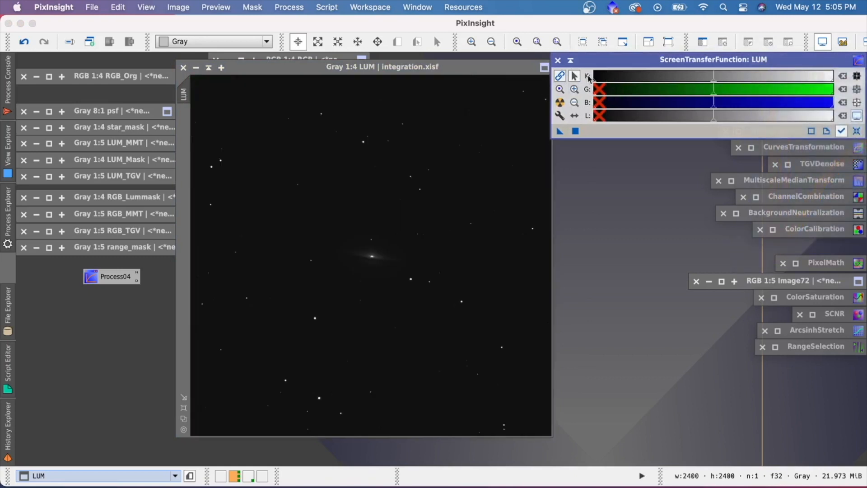
pyautogui.click(570, 60)
pyautogui.moveTo(449, 66); pyautogui.dragTo(406, 66)
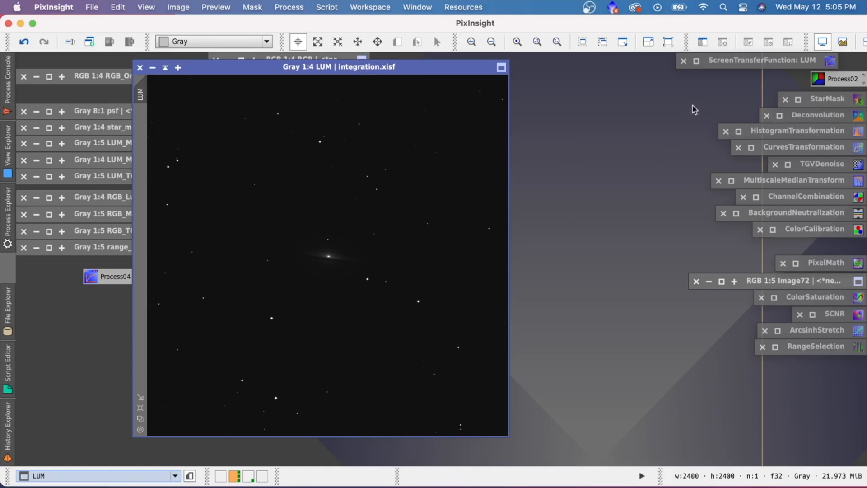
# Preview the LUM image with an automatic screen stretch, and reset the screen stretch again.
pyautogui.doubleClick(736, 67)
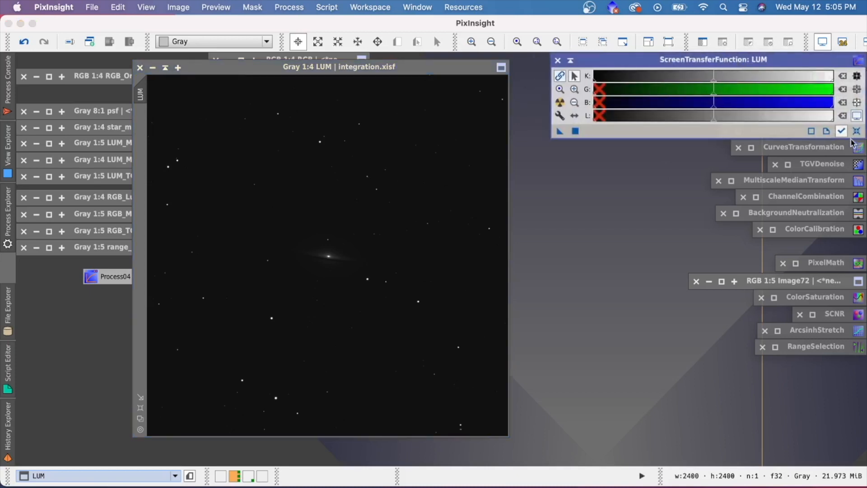
pyautogui.click(563, 104)
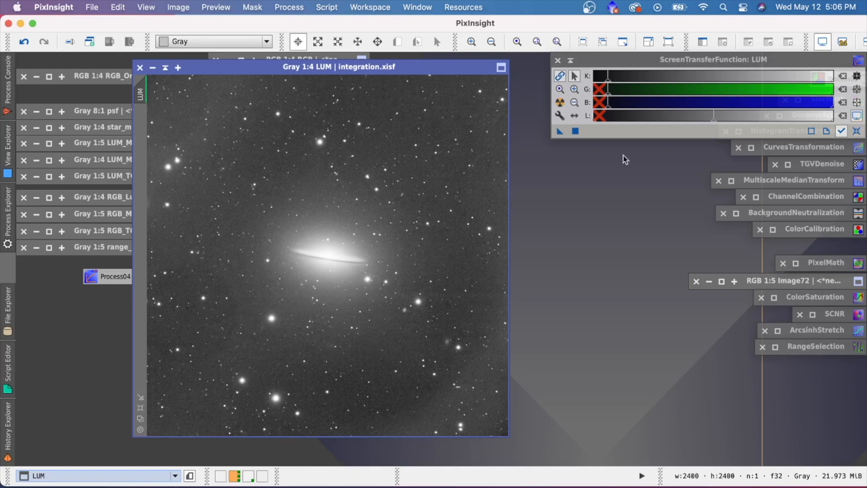
pyautogui.click(857, 131)
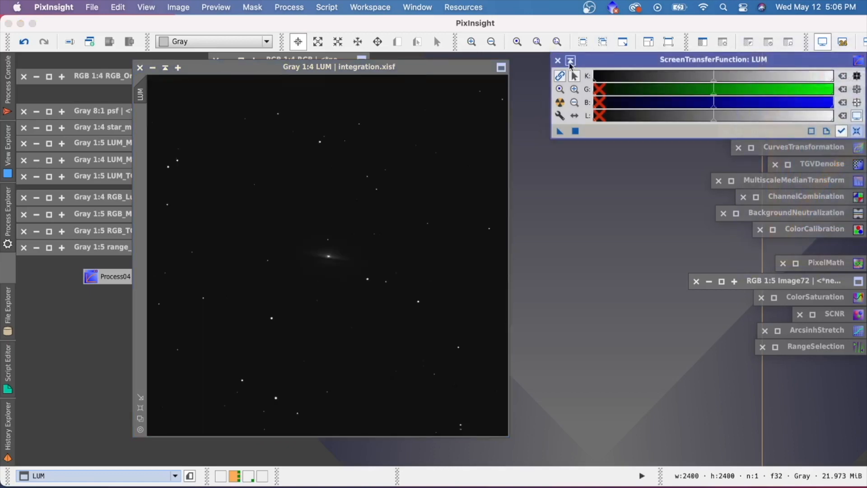
pyautogui.click(570, 60)
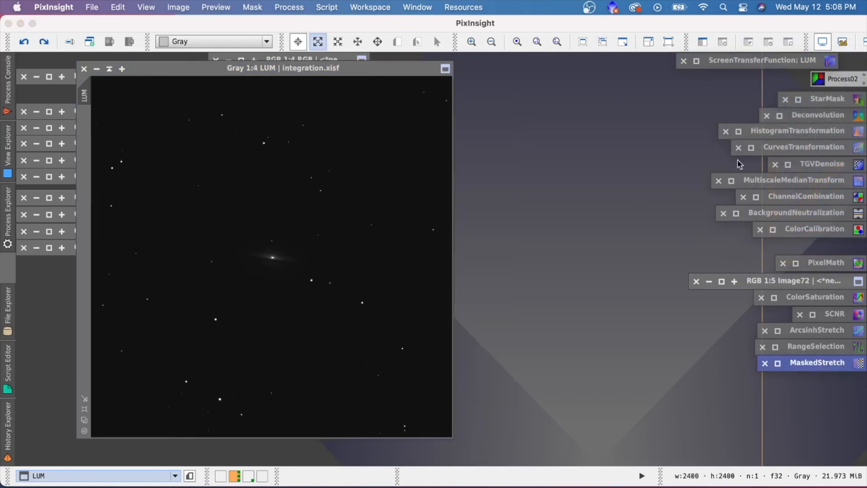
# Apply ArcsinhStretch repeatedly to the LUM image with stretch factor 4.94, black point 0 and highlight protection.
pyautogui.click(815, 333)
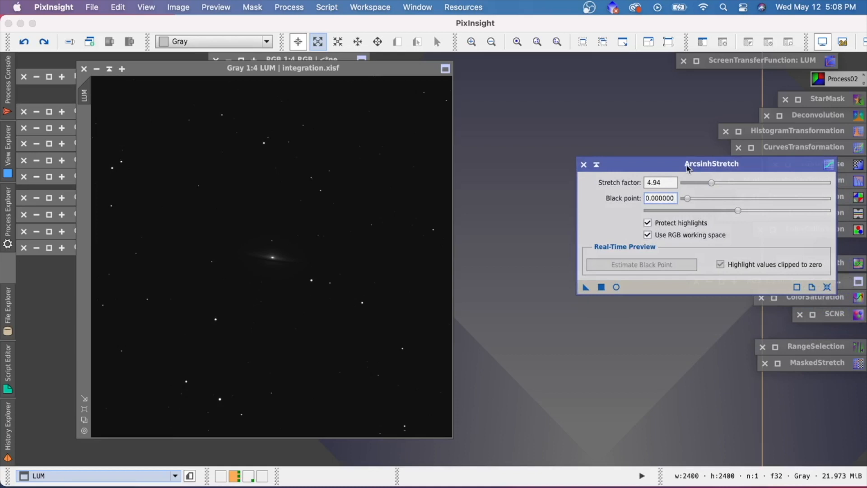
pyautogui.moveTo(688, 164); pyautogui.dragTo(608, 148)
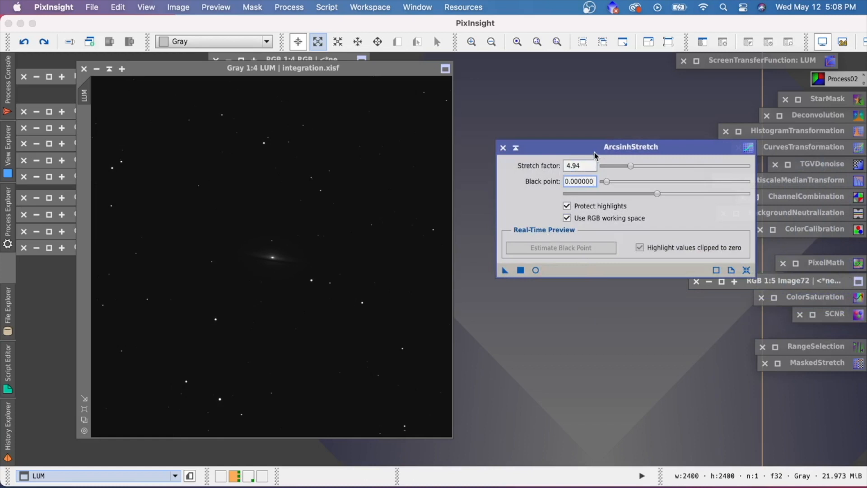
pyautogui.moveTo(504, 269); pyautogui.dragTo(313, 239)
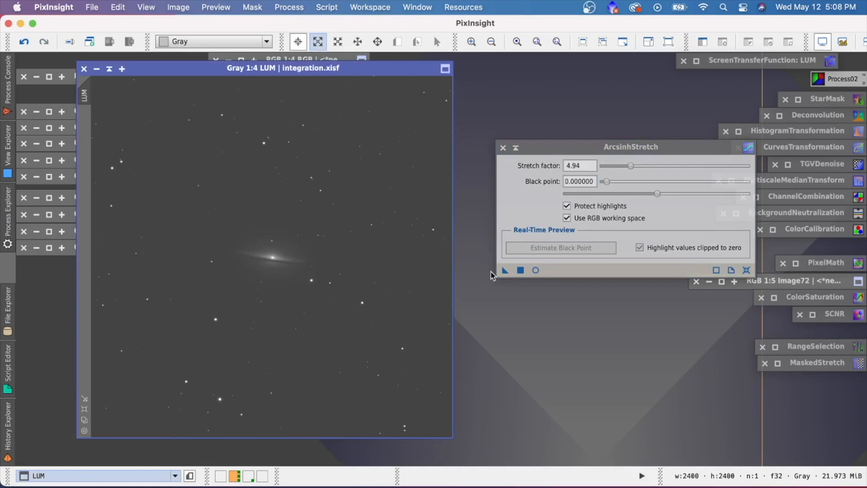
pyautogui.moveTo(503, 270); pyautogui.dragTo(380, 234)
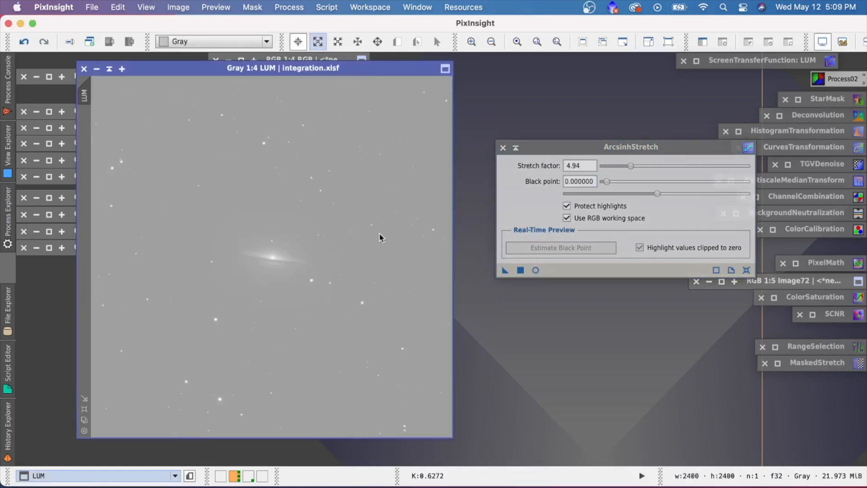
# Reset HistogramTransformation, raise the shadows to about 0.575 using a real-time preview, and apply it to the LUM image.
pyautogui.moveTo(598, 151); pyautogui.dragTo(517, 151)
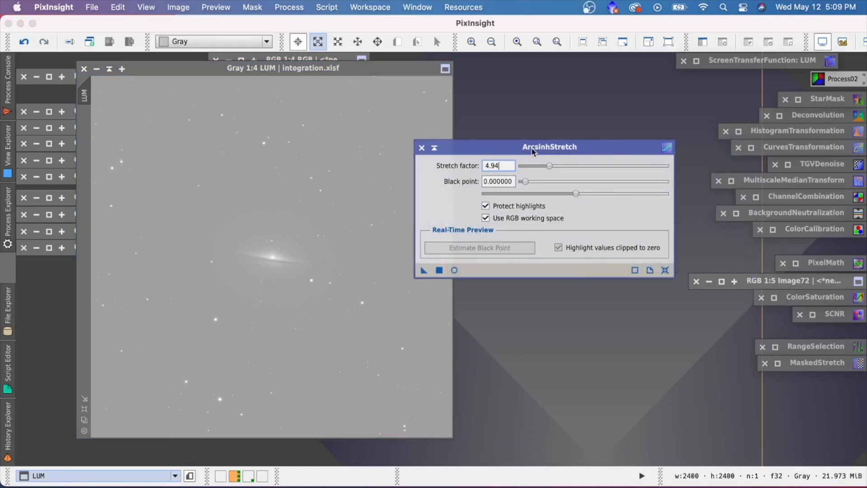
pyautogui.doubleClick(762, 134)
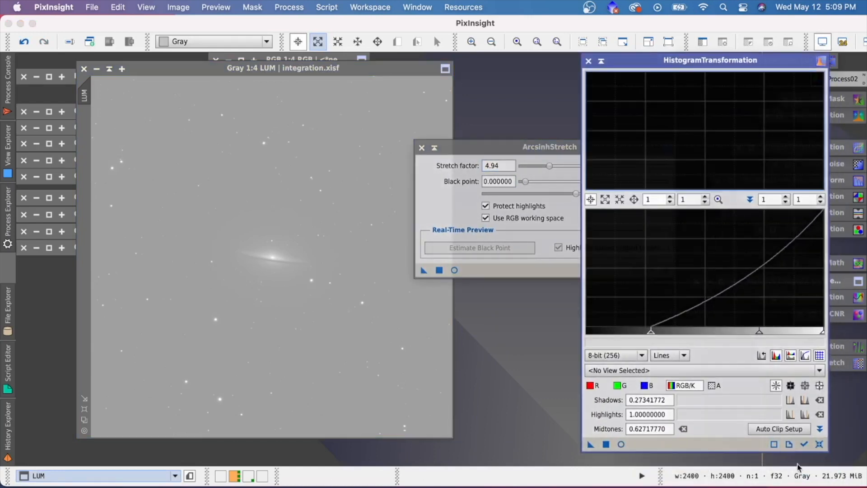
pyautogui.click(819, 444)
pyautogui.click(621, 444)
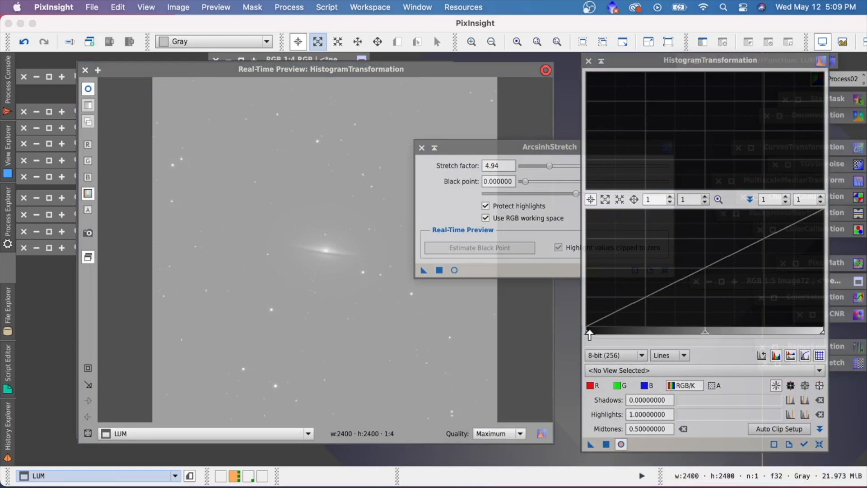
pyautogui.moveTo(586, 334); pyautogui.dragTo(722, 337)
pyautogui.click(803, 443)
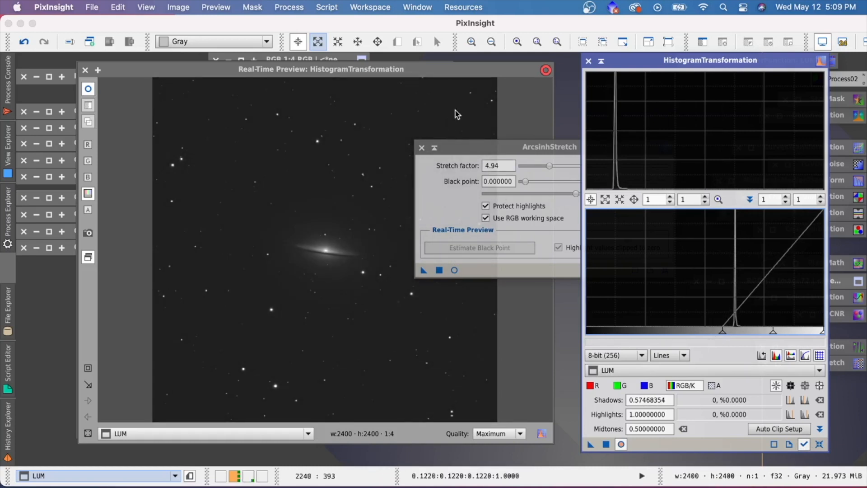
pyautogui.click(85, 70)
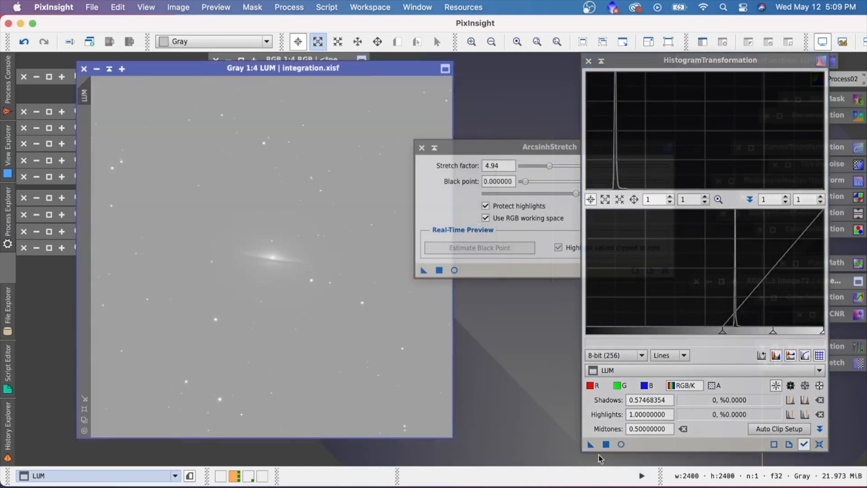
pyautogui.moveTo(590, 444); pyautogui.dragTo(329, 351)
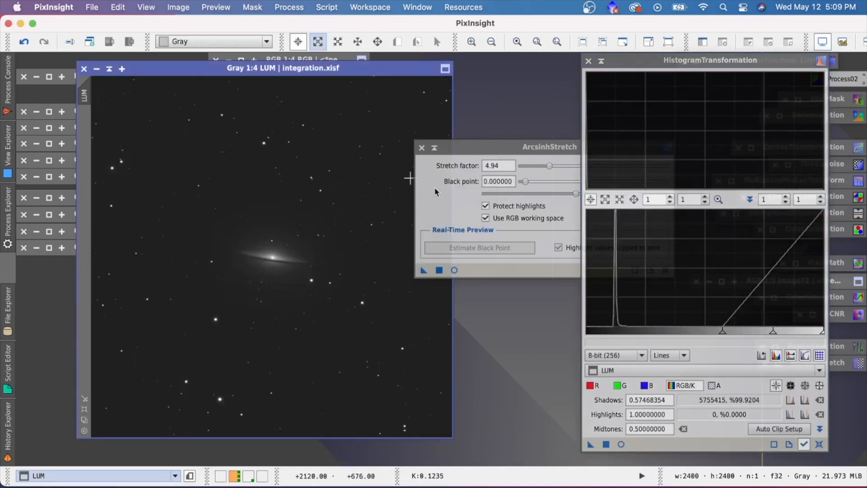
# Apply ArcsinhStretch to the darkened LUM image once more with stretch factor 4.94 and black point 0.
pyautogui.moveTo(471, 148); pyautogui.dragTo(481, 147)
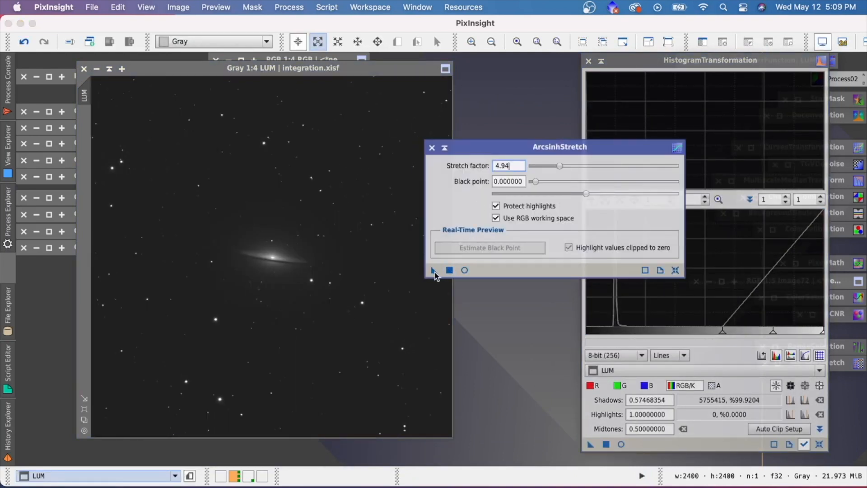
pyautogui.moveTo(434, 271); pyautogui.dragTo(350, 234)
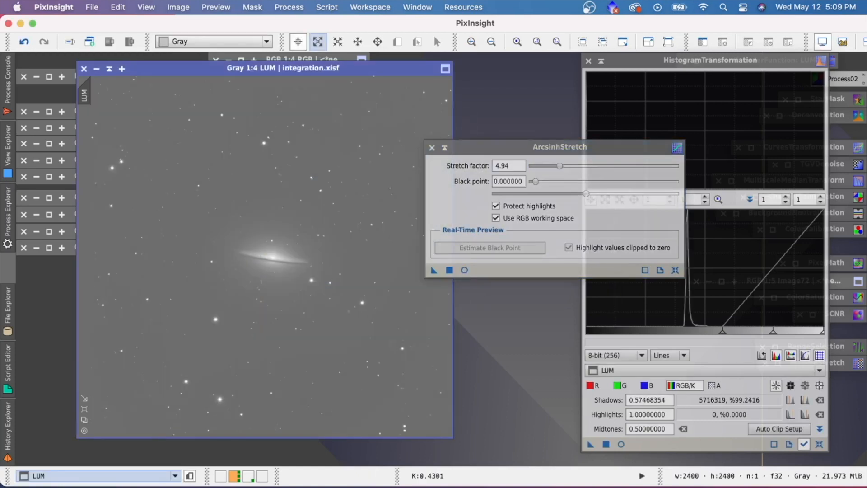
# Reset HistogramTransformation, raise the shadows to about 0.349, and open a real-time preview of the LUM image.
pyautogui.click(638, 335)
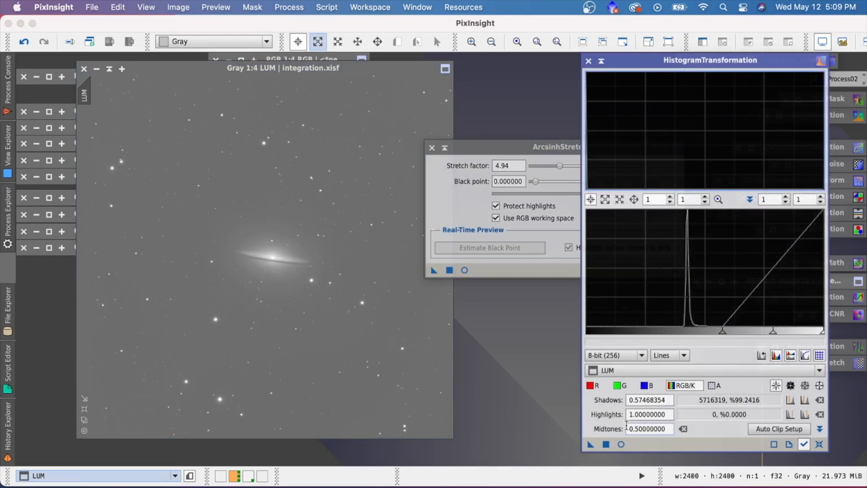
pyautogui.click(819, 444)
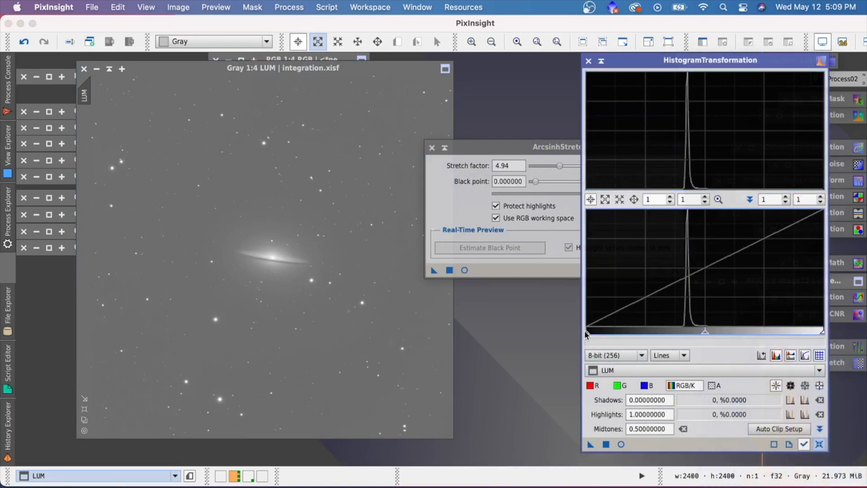
pyautogui.moveTo(585, 334); pyautogui.dragTo(669, 335)
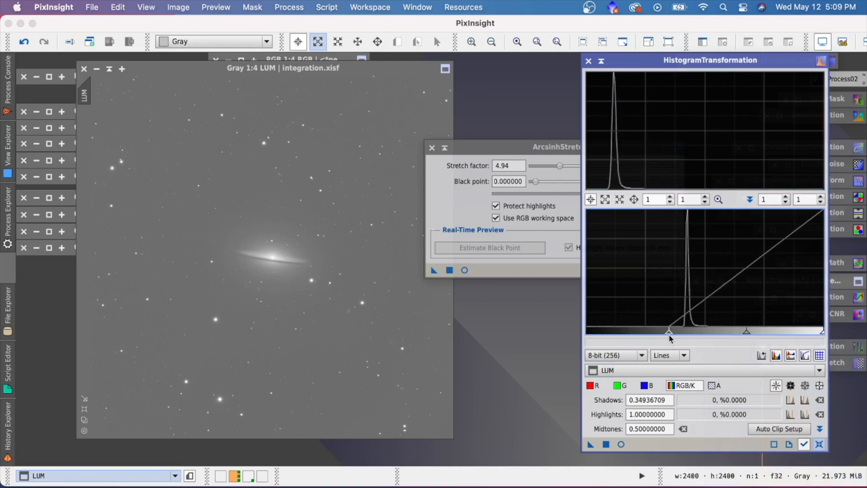
pyautogui.click(621, 443)
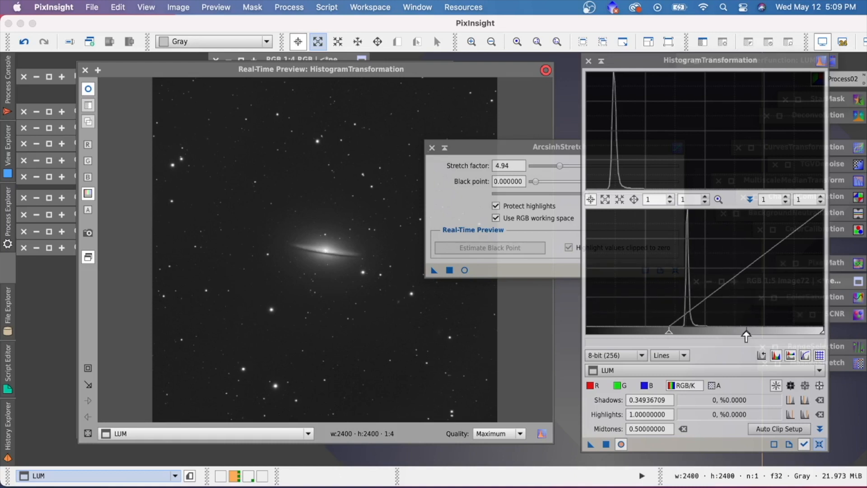
# Adjust the histogram midtones to about 0.782 and the shadows to about 0.058, and close the real-time preview.
pyautogui.moveTo(746, 332); pyautogui.dragTo(776, 334)
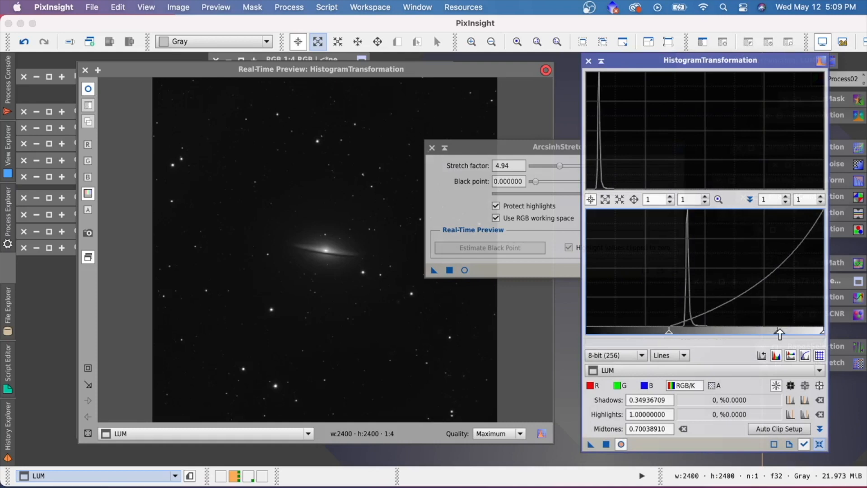
pyautogui.moveTo(669, 332); pyautogui.dragTo(638, 332)
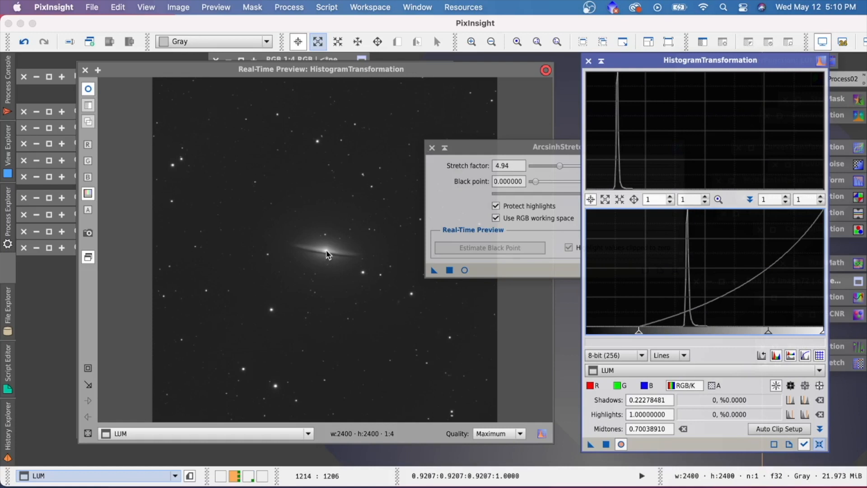
pyautogui.moveTo(767, 332); pyautogui.dragTo(783, 335)
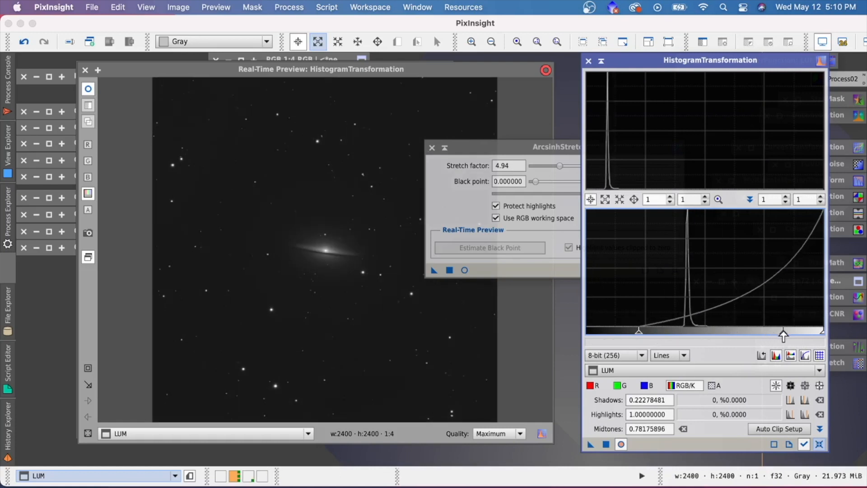
pyautogui.moveTo(639, 333); pyautogui.dragTo(600, 334)
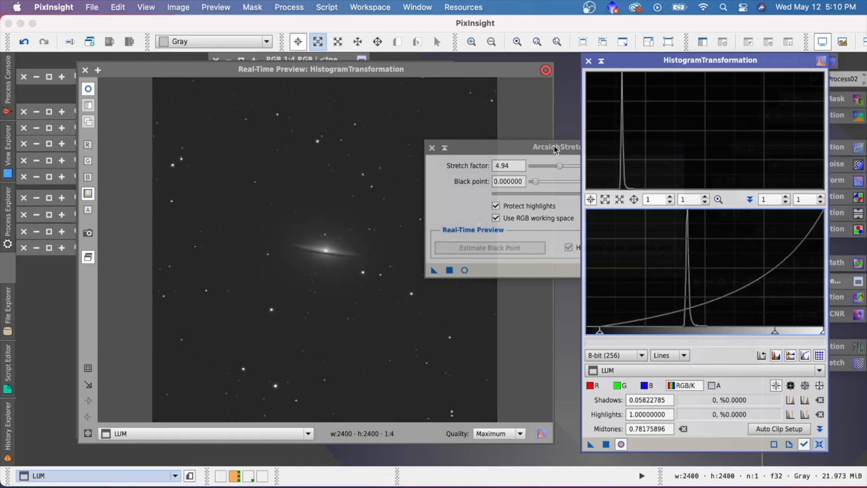
pyautogui.click(85, 70)
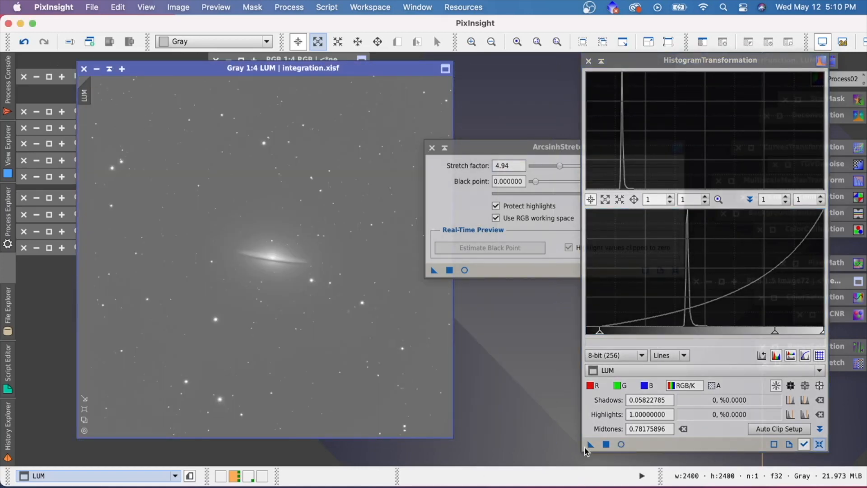
# Apply the adjusted HistogramTransformation to the LUM image and collapse the ArcsinhStretch and HistogramTransformation windows.
pyautogui.moveTo(590, 444); pyautogui.dragTo(276, 277)
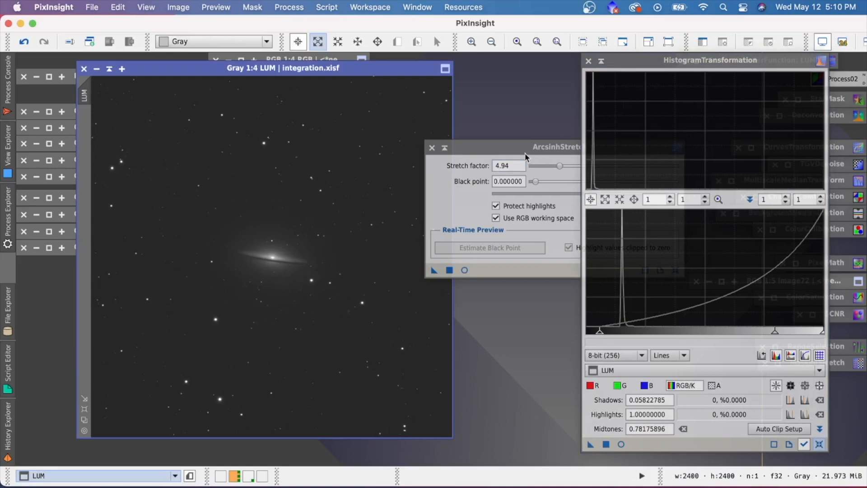
pyautogui.click(444, 148)
pyautogui.click(601, 60)
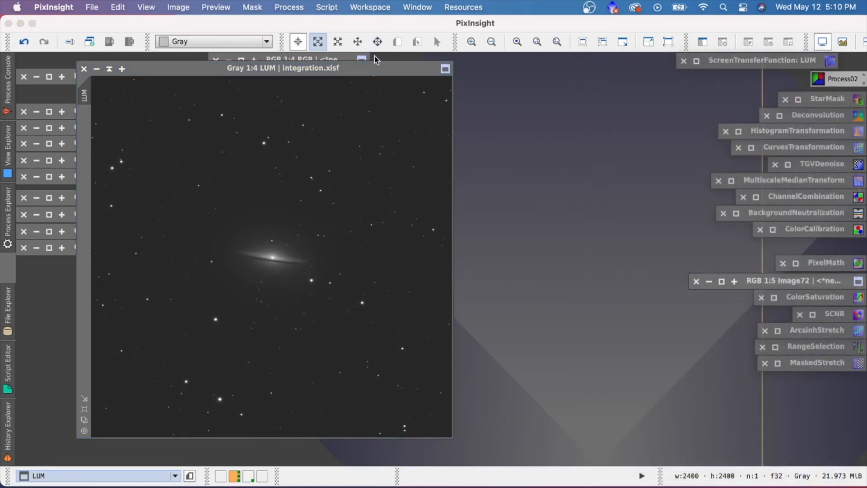
# Examine the galaxy's core and dust lane closely in the stretched LUM image, widening its window to show the full disk.
pyautogui.moveTo(375, 68); pyautogui.dragTo(536, 92)
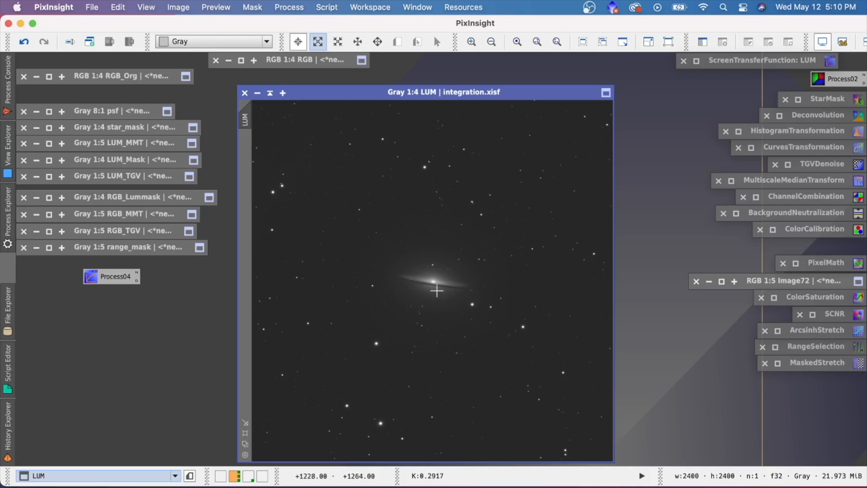
pyautogui.scroll(4, 436, 290)
pyautogui.scroll(-1, 436, 290)
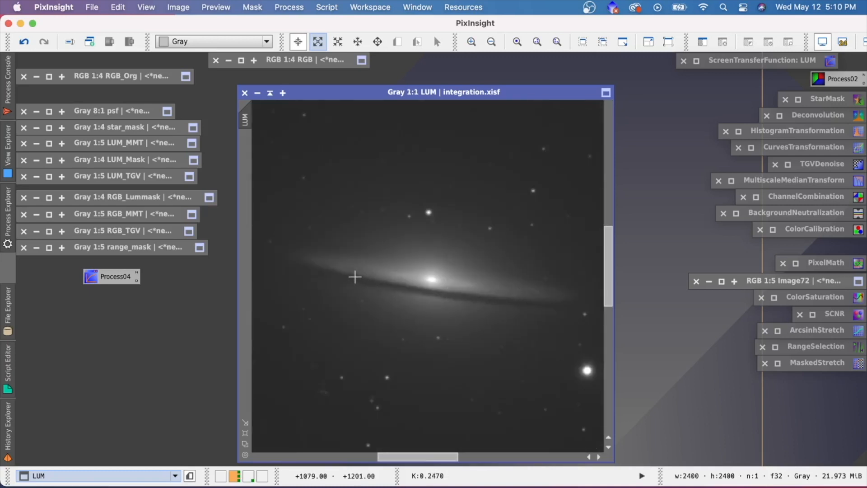
pyautogui.scroll(1, 483, 289)
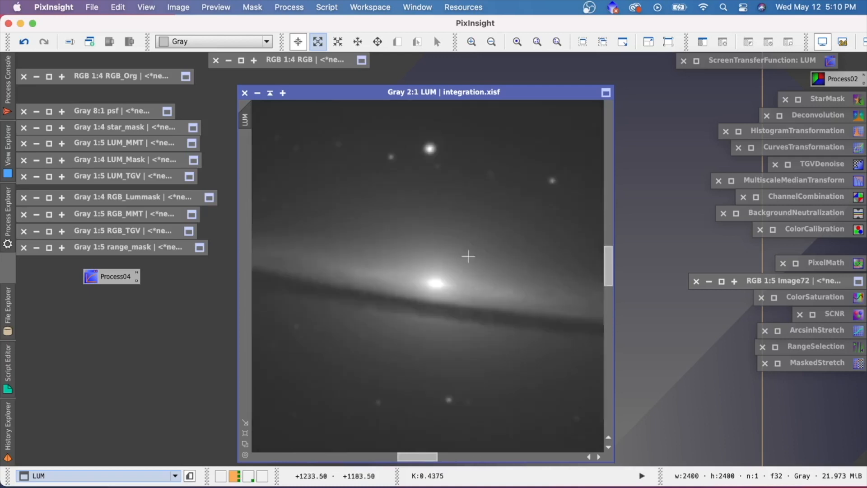
pyautogui.moveTo(437, 93); pyautogui.dragTo(363, 61)
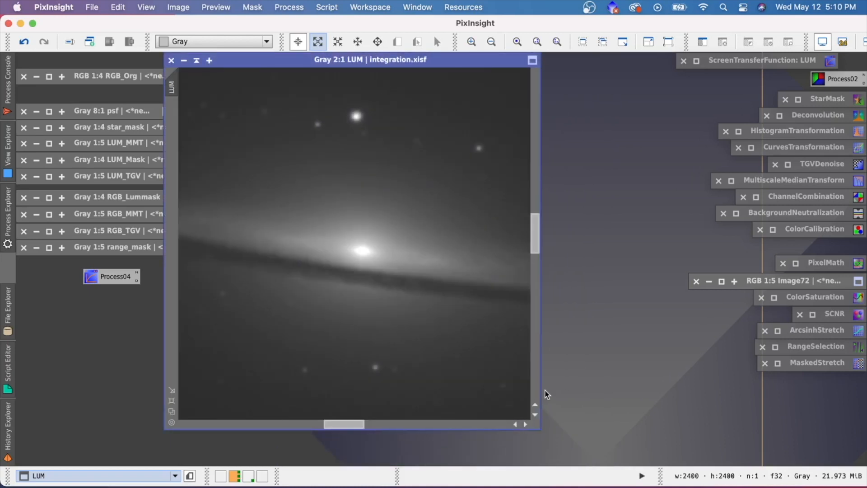
pyautogui.moveTo(544, 394); pyautogui.dragTo(665, 400)
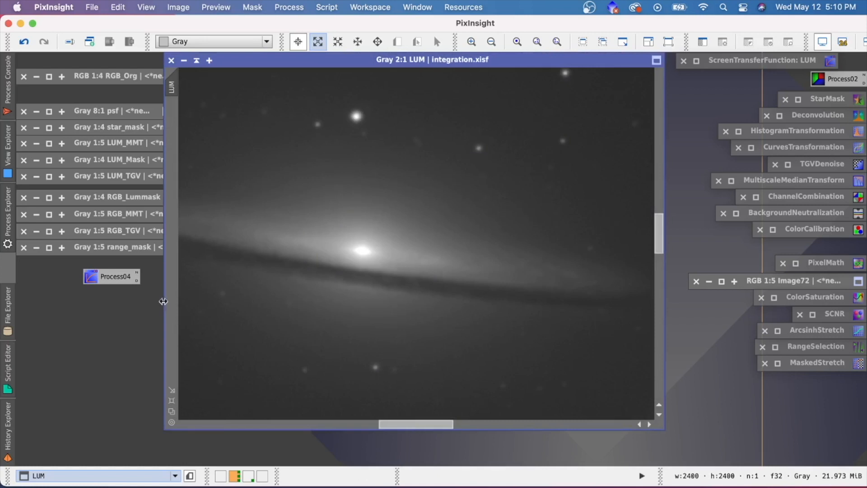
pyautogui.moveTo(162, 301); pyautogui.dragTo(24, 301)
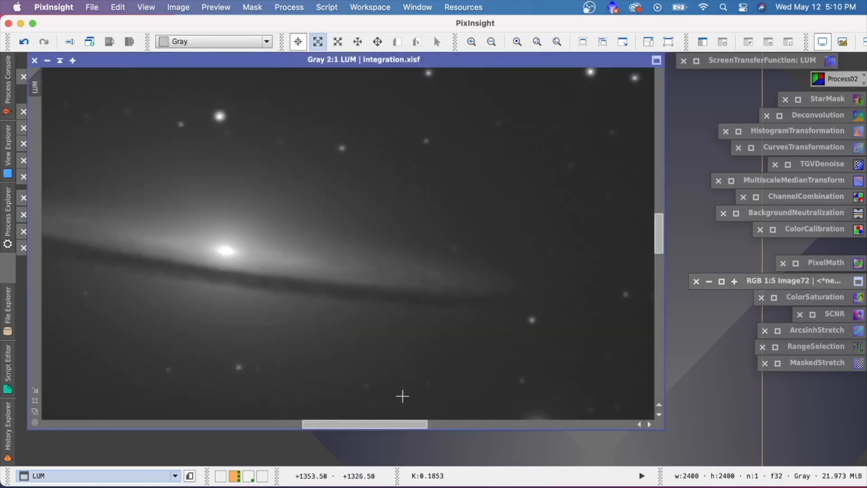
pyautogui.moveTo(399, 423); pyautogui.dragTo(373, 425)
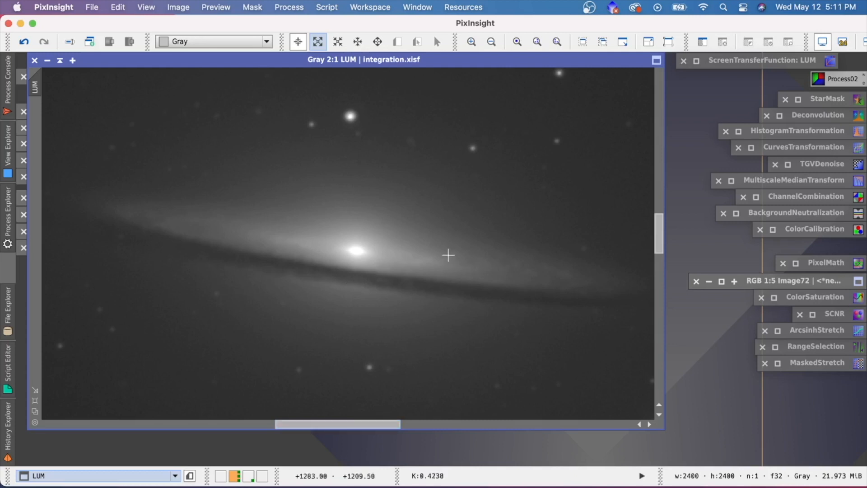
pyautogui.moveTo(377, 425); pyautogui.dragTo(397, 425)
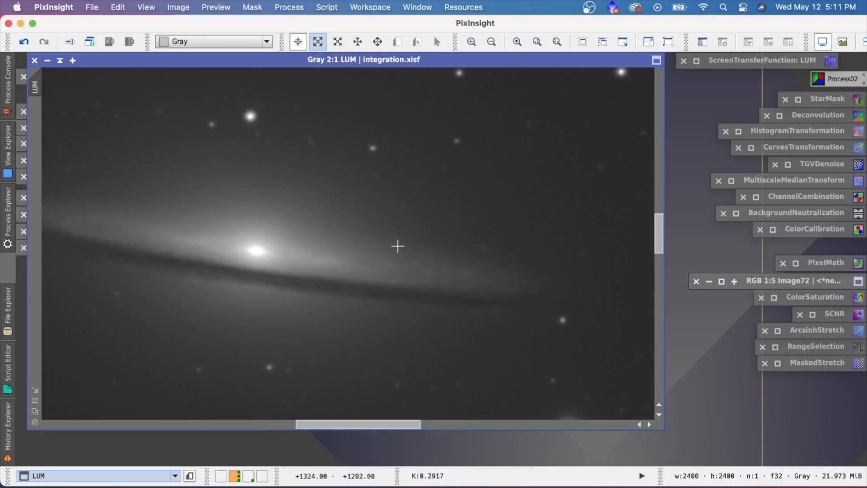
pyautogui.scroll(-3, 397, 246)
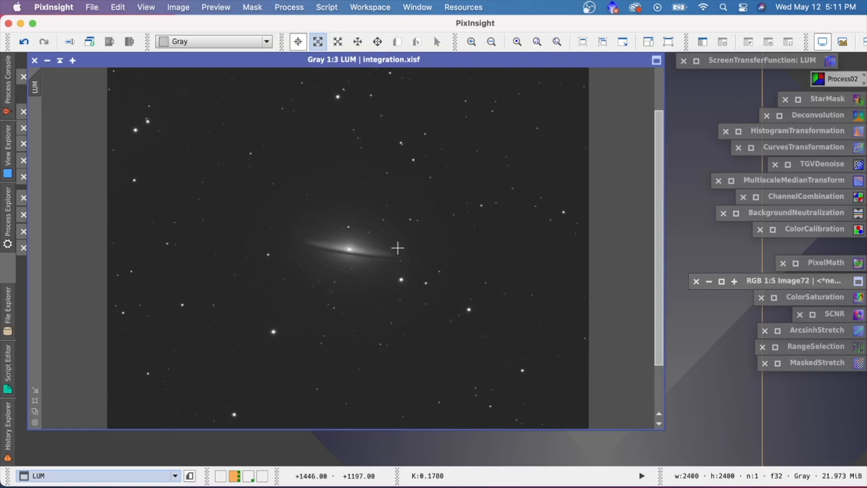
# Open the HDRMultiscaleTransform process and arrange its window beside the LUM image.
pyautogui.moveTo(382, 64); pyautogui.dragTo(433, 81)
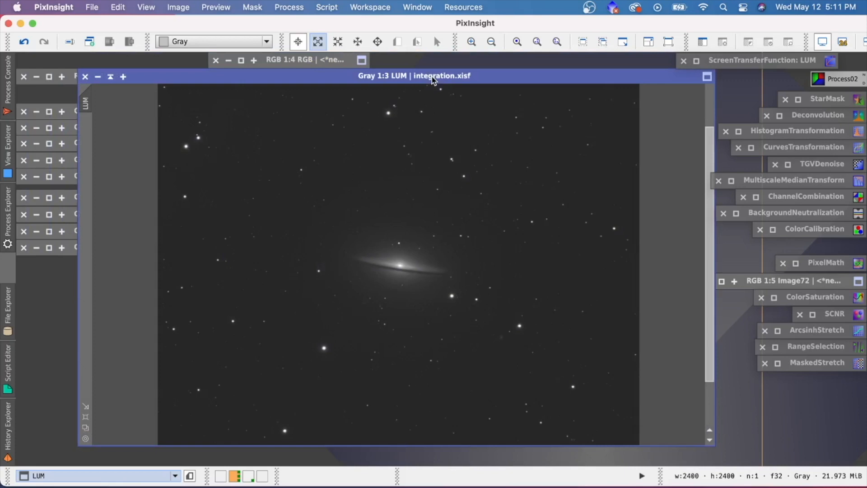
pyautogui.click(292, 8)
pyautogui.moveTo(301, 20)
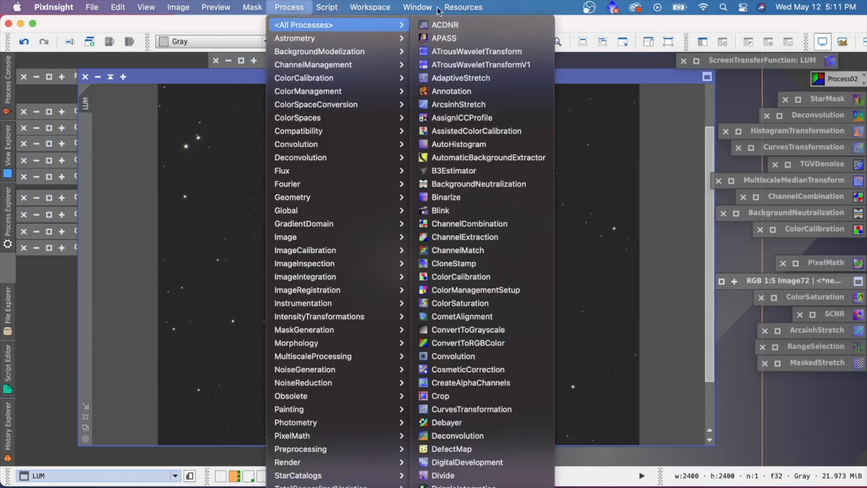
pyautogui.scroll(-10, 478, 239)
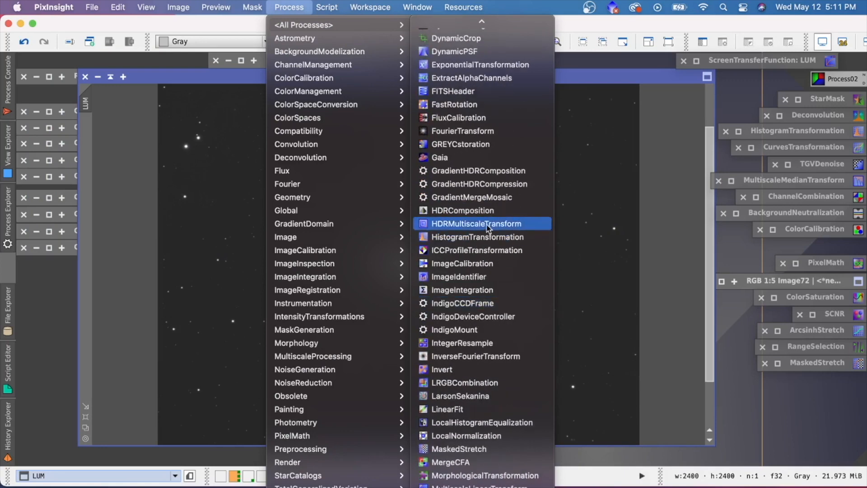
pyautogui.click(487, 226)
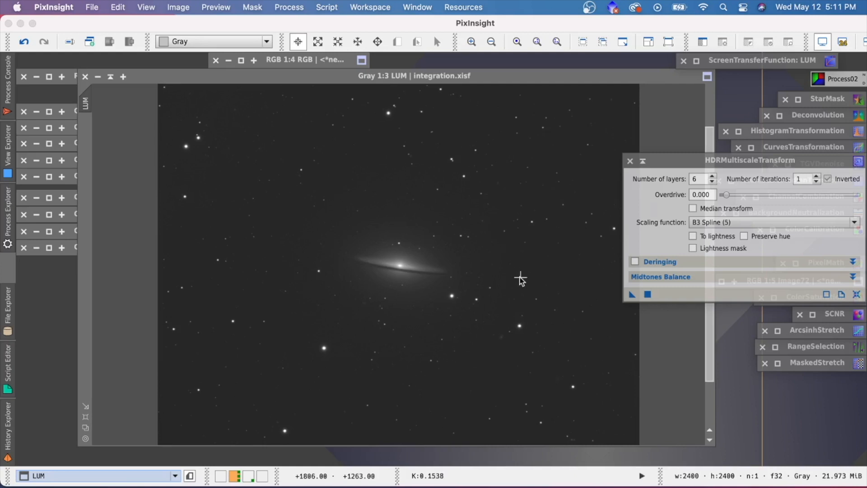
pyautogui.moveTo(441, 79); pyautogui.dragTo(397, 79)
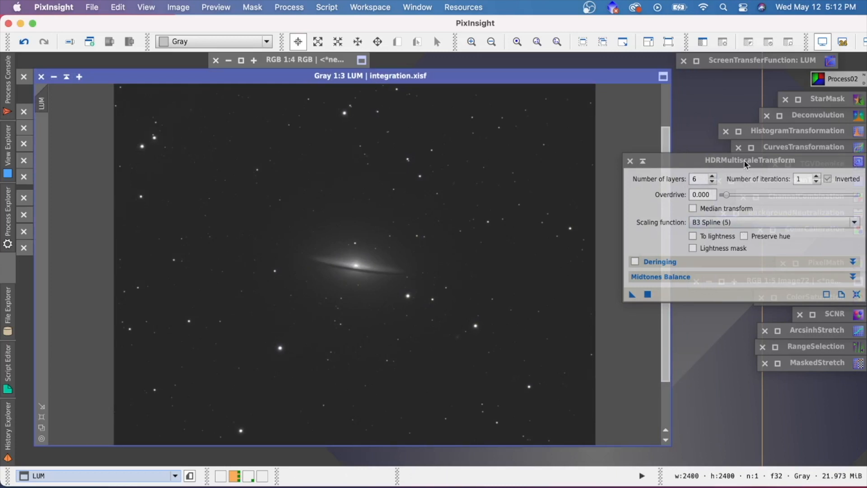
pyautogui.moveTo(744, 160); pyautogui.dragTo(726, 164)
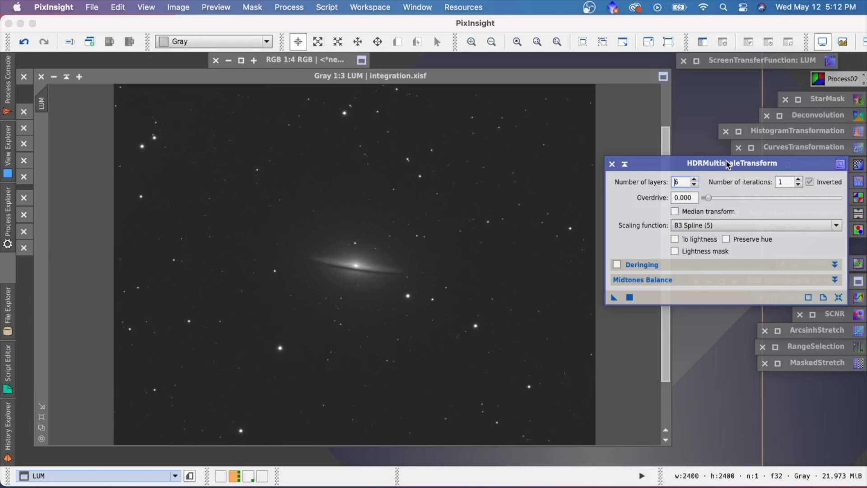
pyautogui.moveTo(727, 164)
pyautogui.mouseDown()
pyautogui.moveTo(743, 173)
pyautogui.moveTo(730, 163)
pyautogui.moveTo(743, 162)
pyautogui.mouseUp()
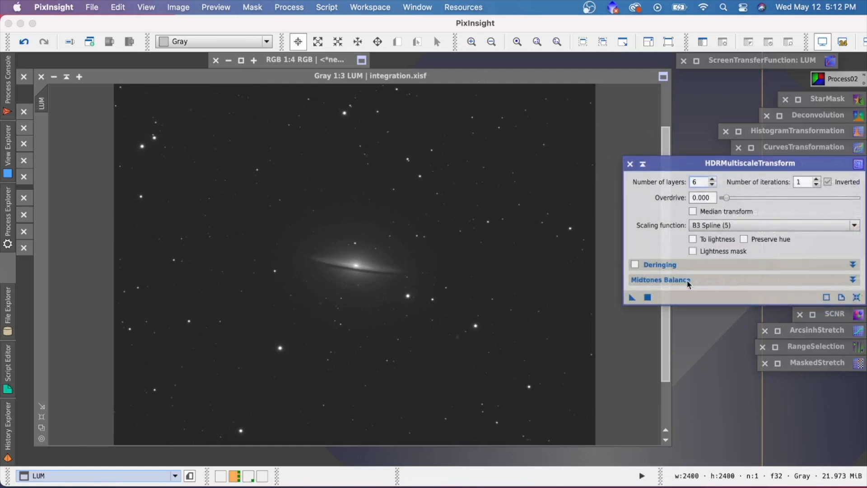
pyautogui.moveTo(725, 163); pyautogui.dragTo(696, 163)
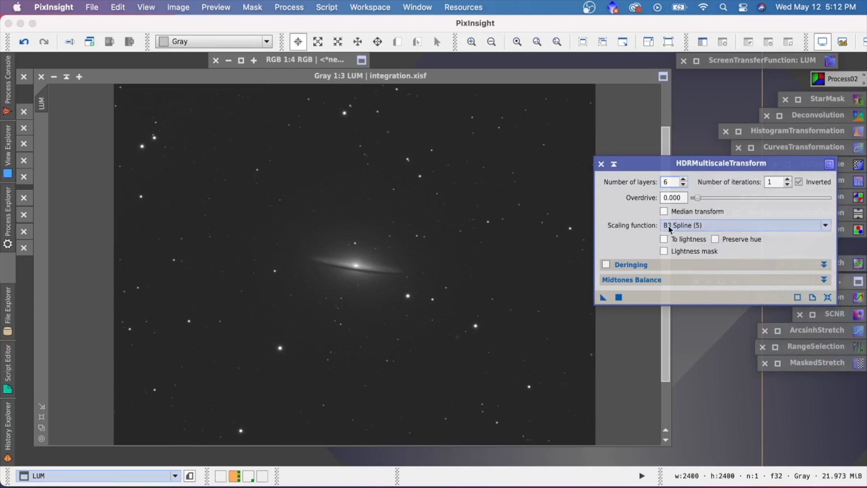
# Set the HDRMultiscaleTransform scaling function to Gaussian (5), enable the lightness mask, and make the LUM image active.
pyautogui.click(704, 229)
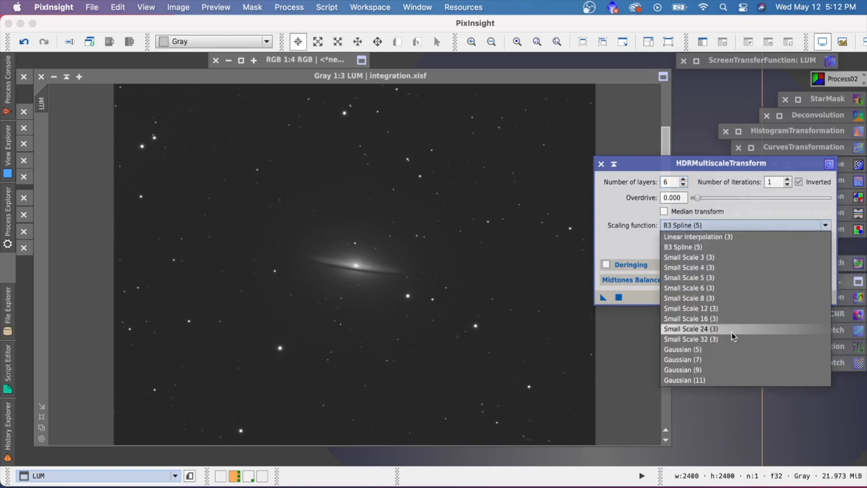
pyautogui.click(701, 350)
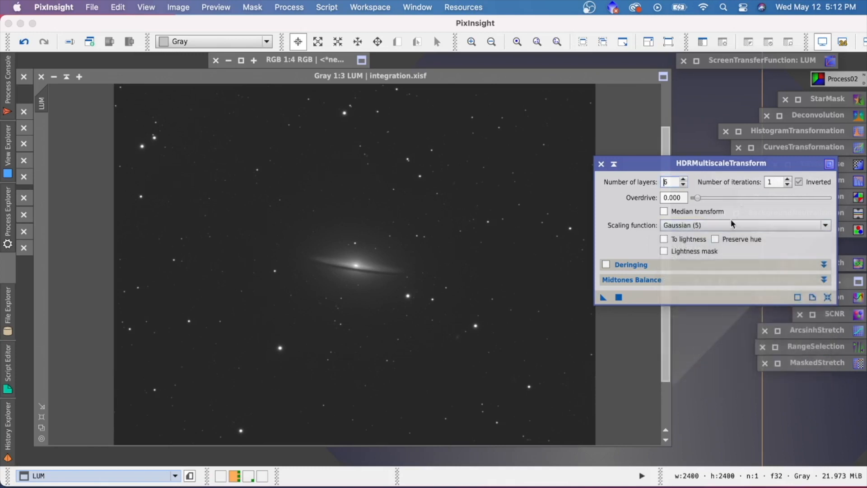
pyautogui.click(664, 252)
pyautogui.click(396, 77)
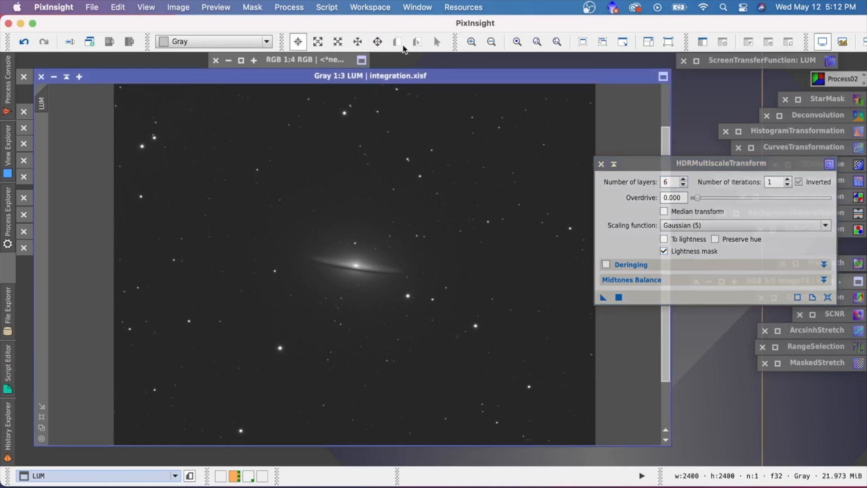
pyautogui.moveTo(212, 79); pyautogui.dragTo(219, 80)
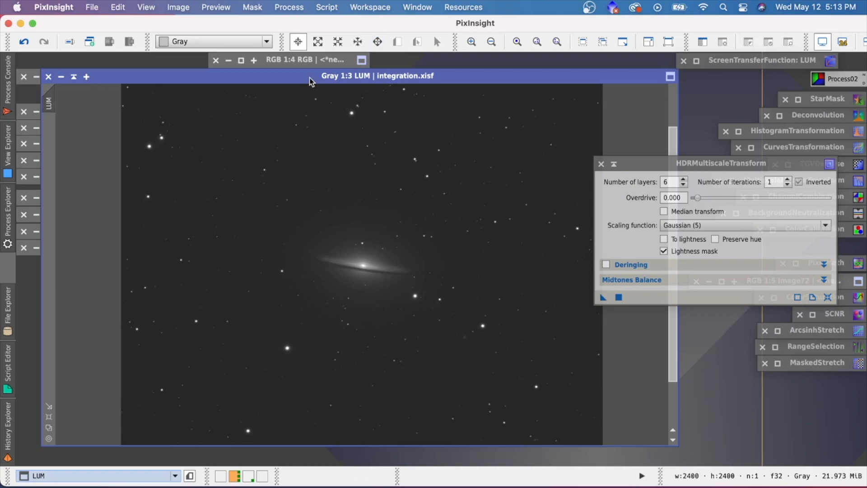
pyautogui.moveTo(364, 78); pyautogui.dragTo(375, 78)
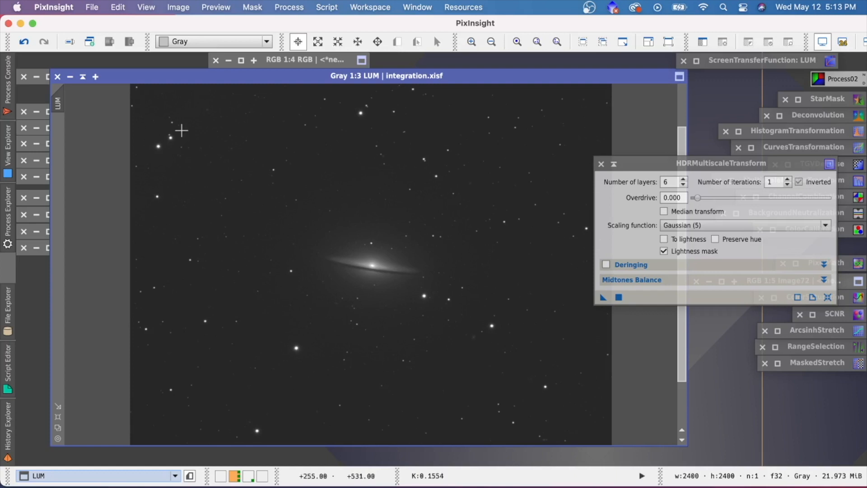
# Create a preview of about 885 × 480 pixels around the galaxy in the LUM image and display it.
pyautogui.rightClick(59, 104)
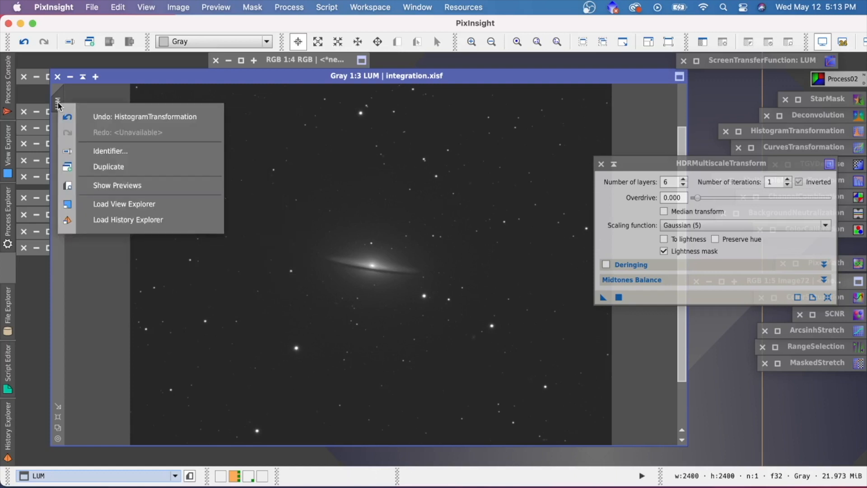
pyautogui.click(105, 185)
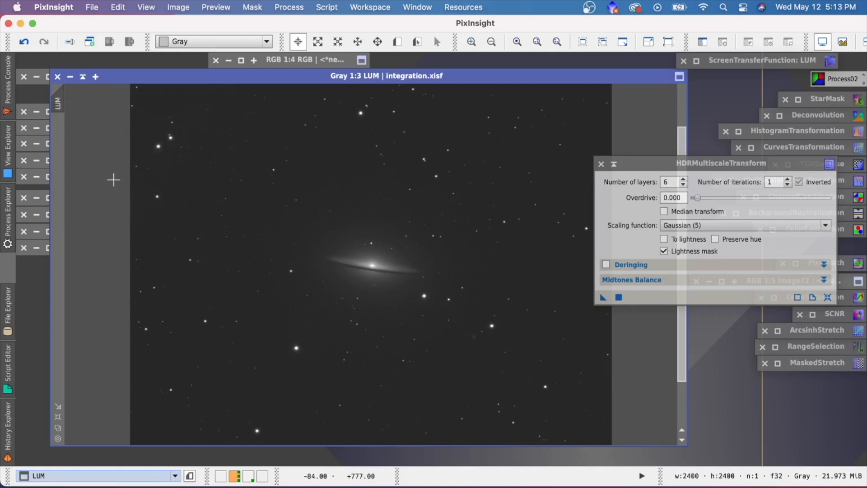
pyautogui.click(397, 42)
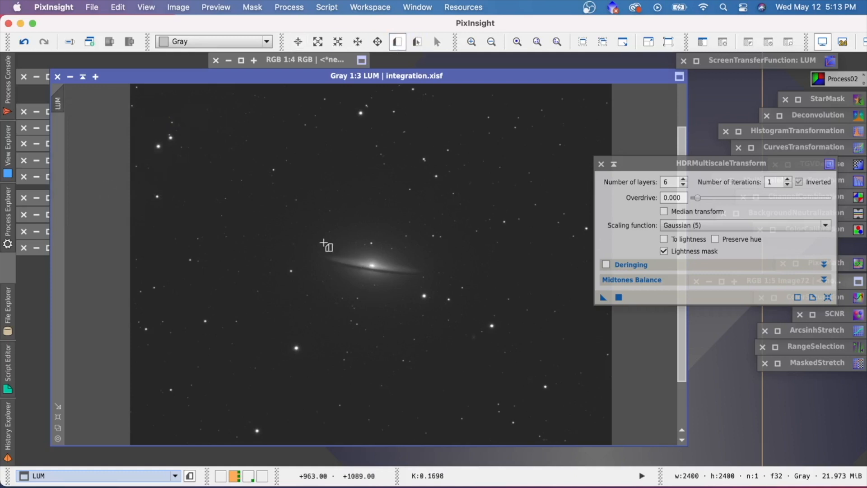
pyautogui.moveTo(284, 221); pyautogui.dragTo(461, 317)
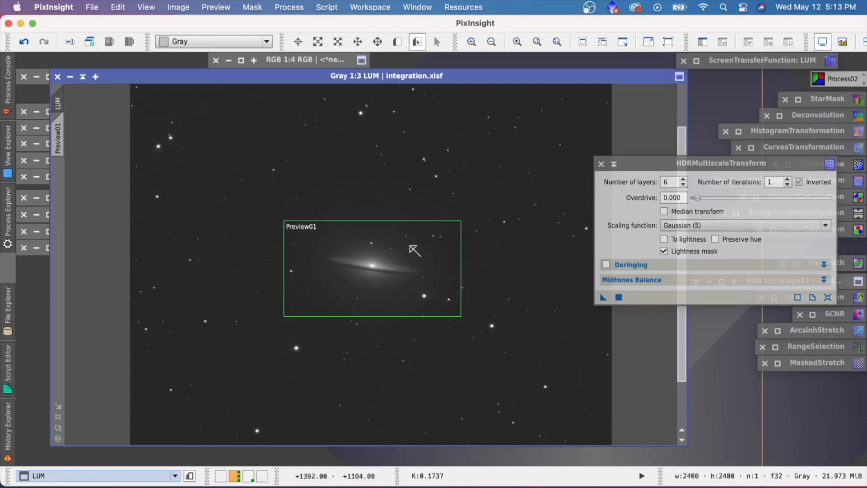
pyautogui.click(58, 140)
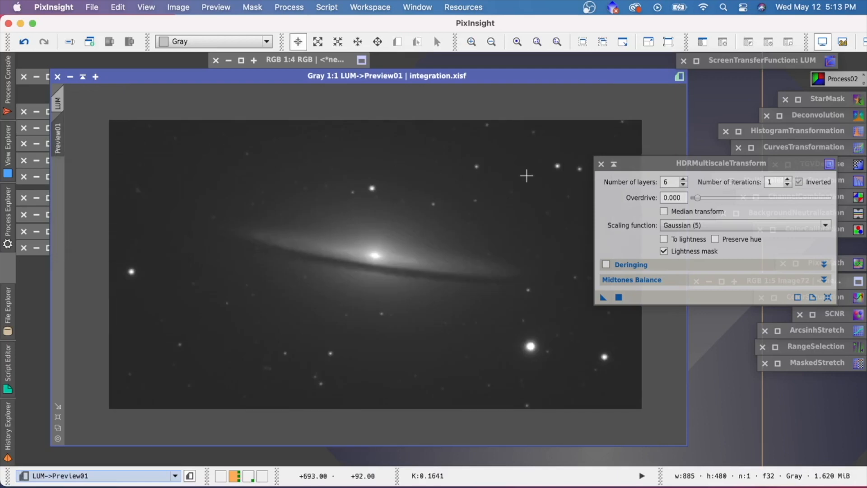
# Apply HDRMultiscaleTransform with its current settings to the galaxy preview and compare the before and after states.
pyautogui.moveTo(646, 166); pyautogui.dragTo(713, 167)
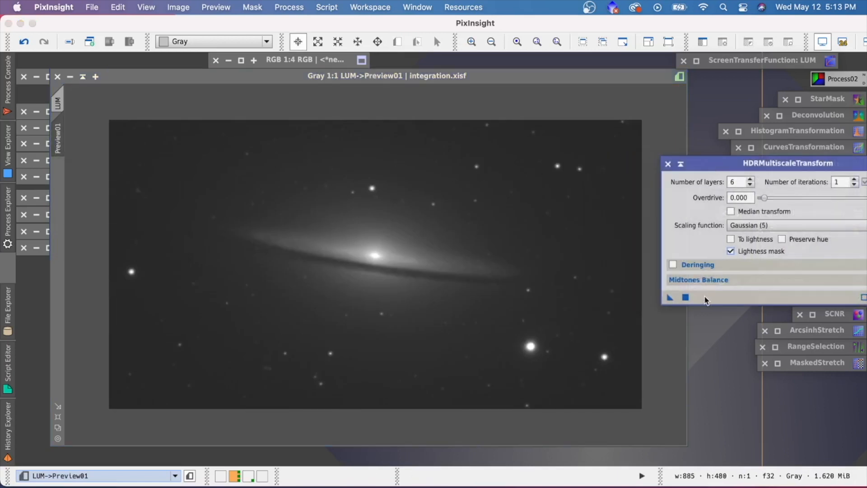
pyautogui.moveTo(669, 297); pyautogui.dragTo(475, 241)
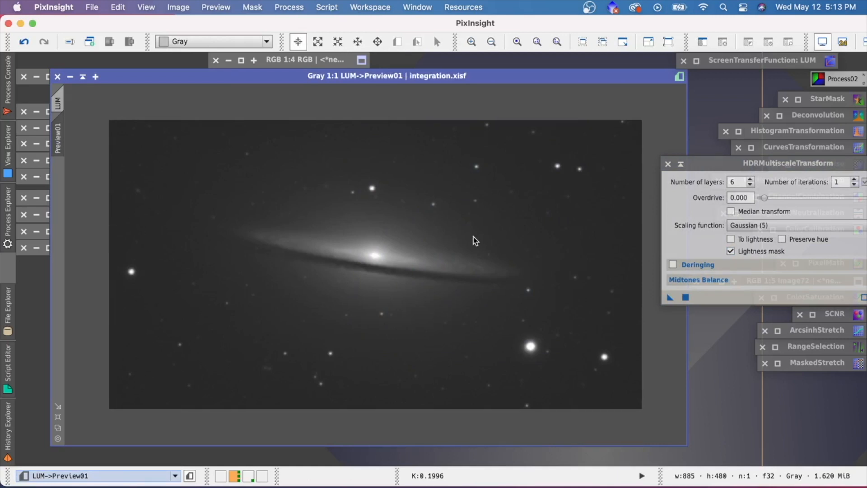
pyautogui.press('shift+super+z')
pyautogui.press('shift+super+z')
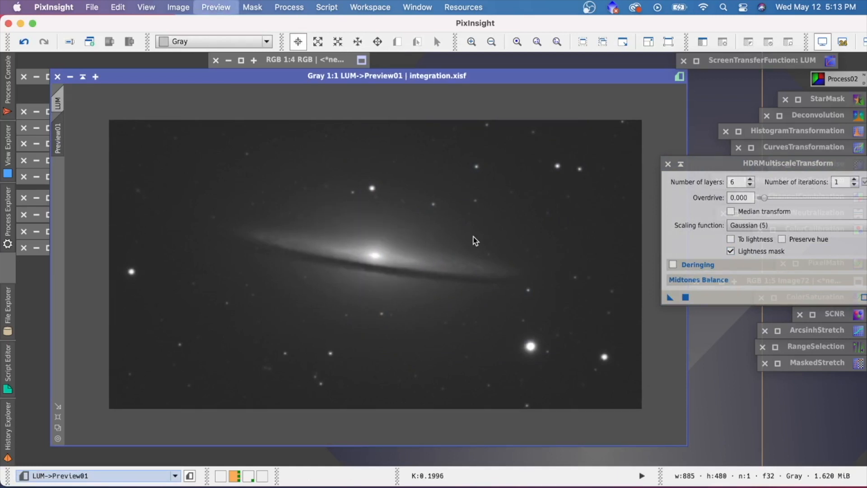
pyautogui.press('shift+super+z')
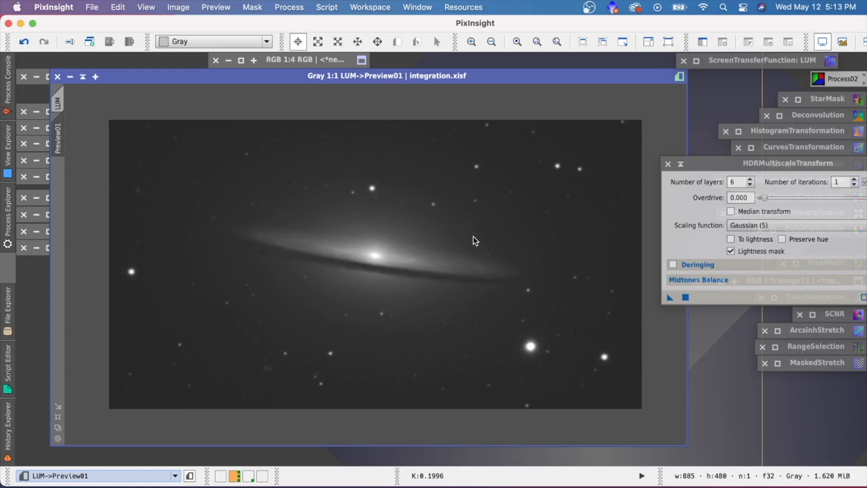
pyautogui.press('shift+super+z')
pyautogui.press('shift+super+z')
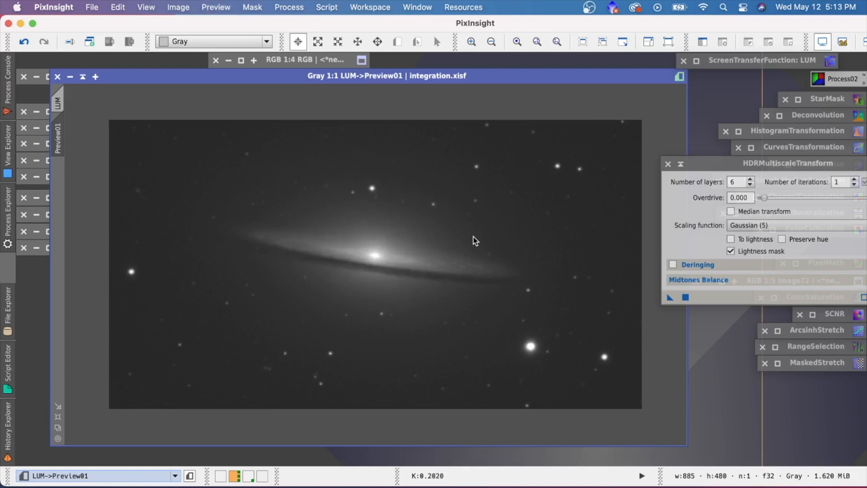
pyautogui.press('shift+super+z')
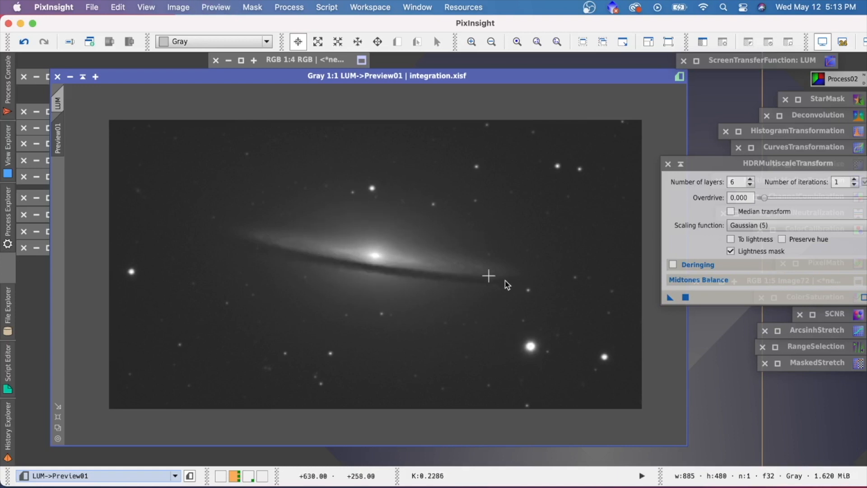
pyautogui.press('shift+super+z')
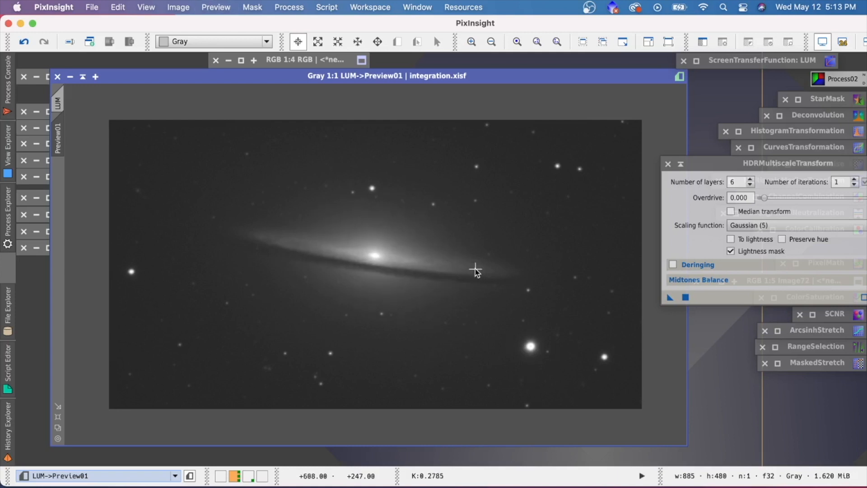
# Try HDRMultiscaleTransform with the Gaussian (7) scaling function on the galaxy preview and compare before and after.
pyautogui.moveTo(734, 168); pyautogui.dragTo(683, 151)
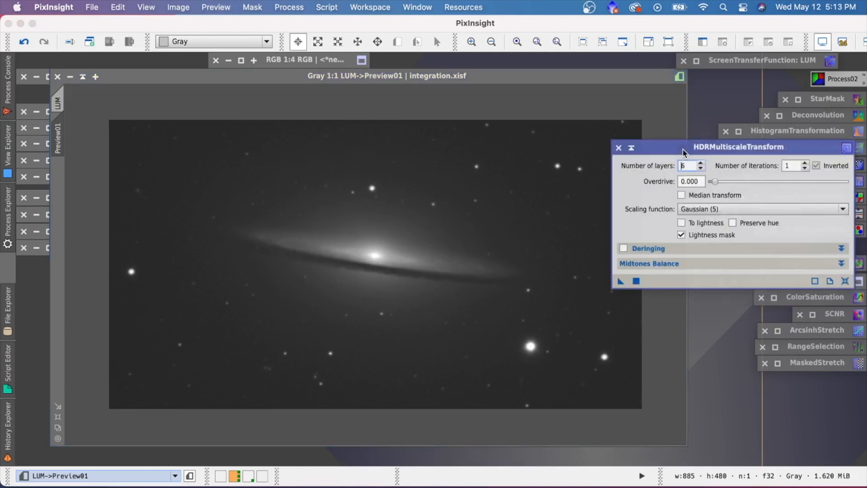
pyautogui.click(819, 213)
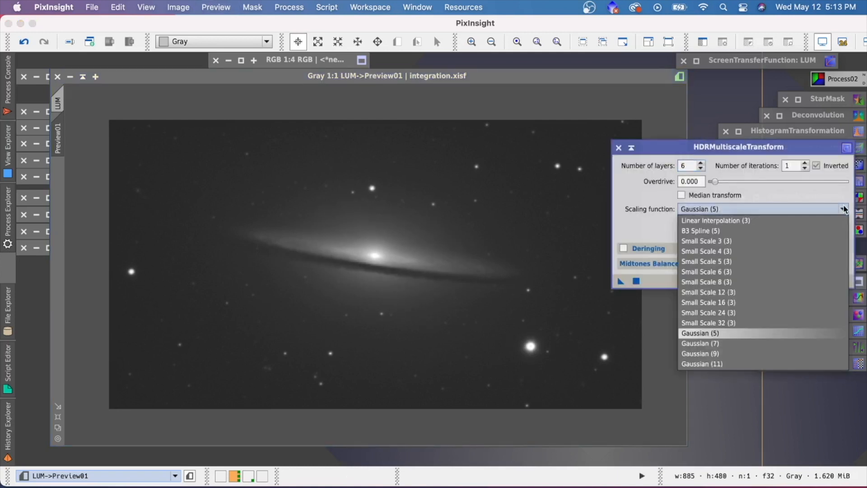
pyautogui.click(726, 344)
pyautogui.moveTo(621, 281); pyautogui.dragTo(480, 267)
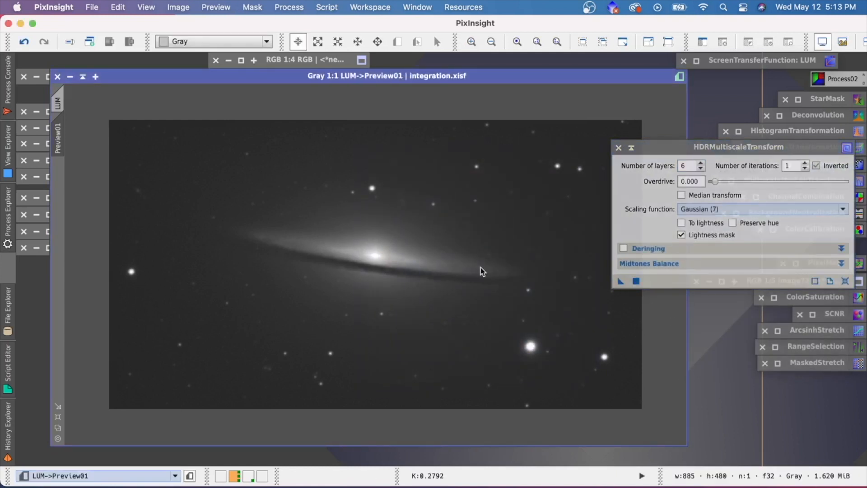
pyautogui.press('super+shift+z')
pyautogui.press('super+shift+z')
pyautogui.press('super+shift+z')
pyautogui.press('super+shift+z')
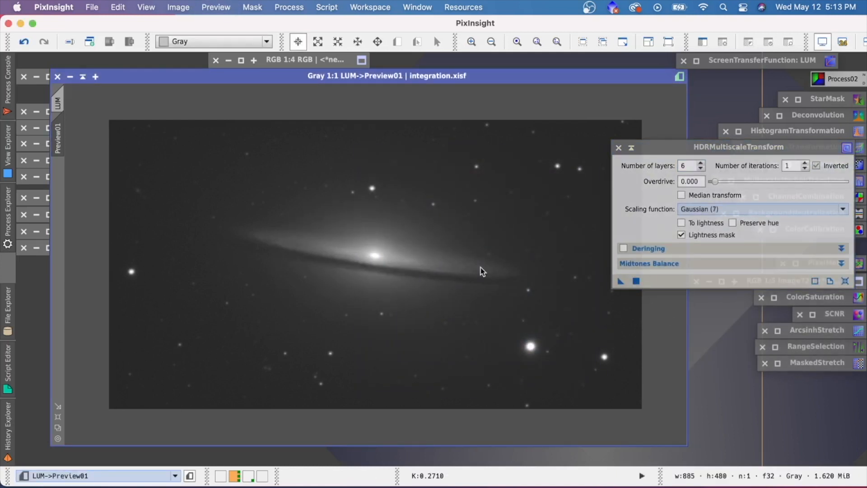
pyautogui.press('super+shift+z')
pyautogui.press('super+shift+z')
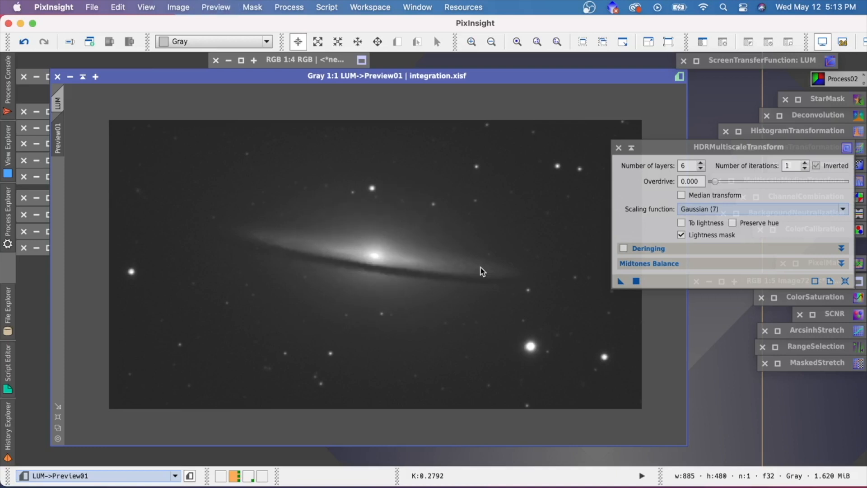
pyautogui.press('super+shift+z')
pyautogui.press('super+shift+z')
pyautogui.press('super+shift+z')
pyautogui.press('super+shift+z')
# Try the Small Scale 5 (3) scaling function of HDRMultiscaleTransform on the galaxy preview and compare before and after.
pyautogui.click(751, 212)
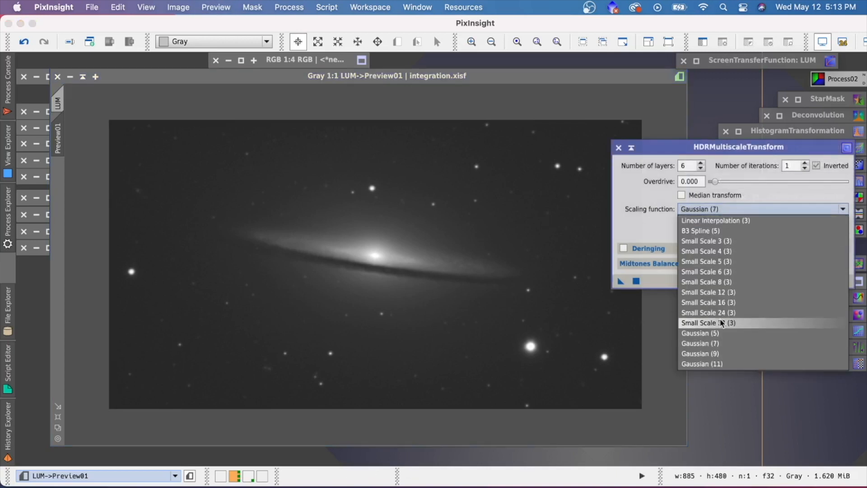
pyautogui.click(723, 261)
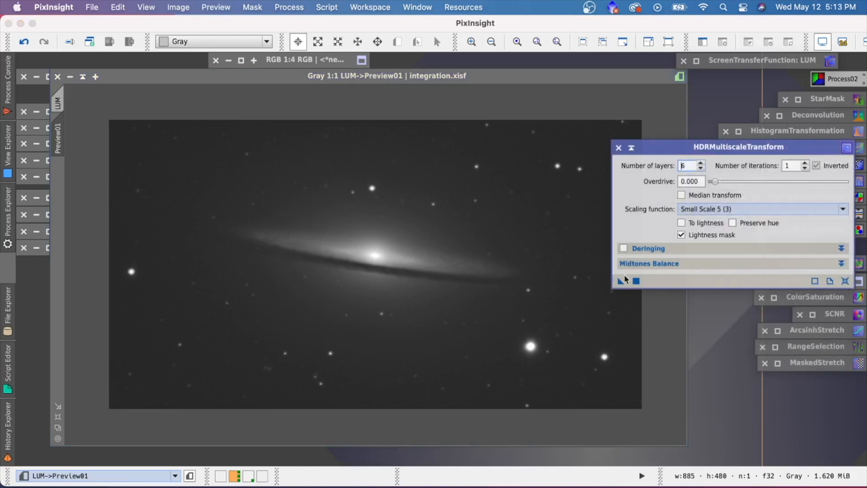
pyautogui.moveTo(523, 256); pyautogui.dragTo(464, 213)
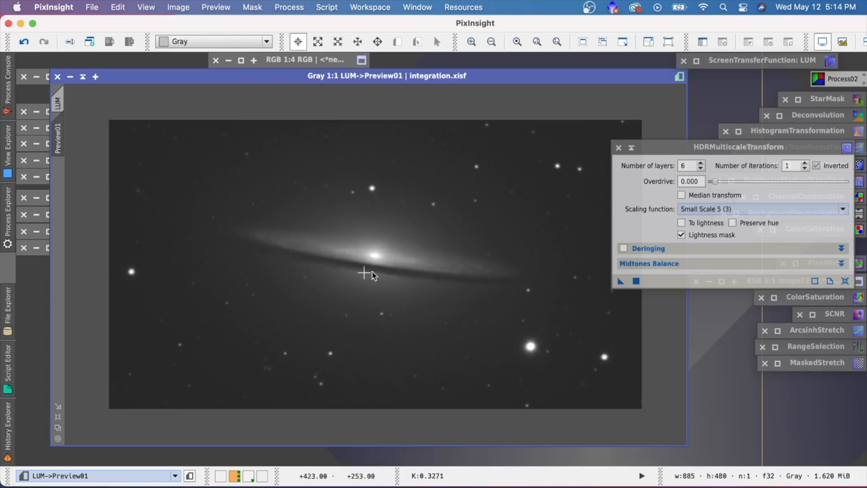
pyautogui.press('super+shift+z')
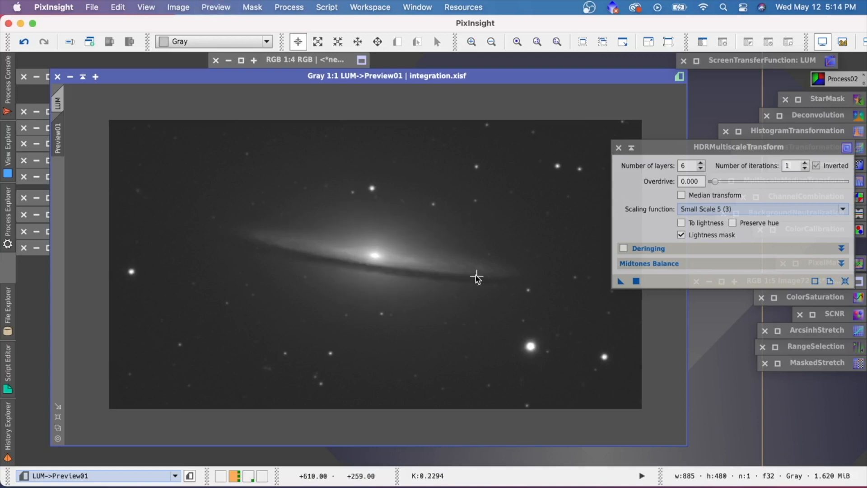
pyautogui.press('super+shift+z')
# Try the Small Scale 6 (3) scaling function of HDRMultiscaleTransform on the galaxy preview and compare before and after.
pyautogui.click(718, 211)
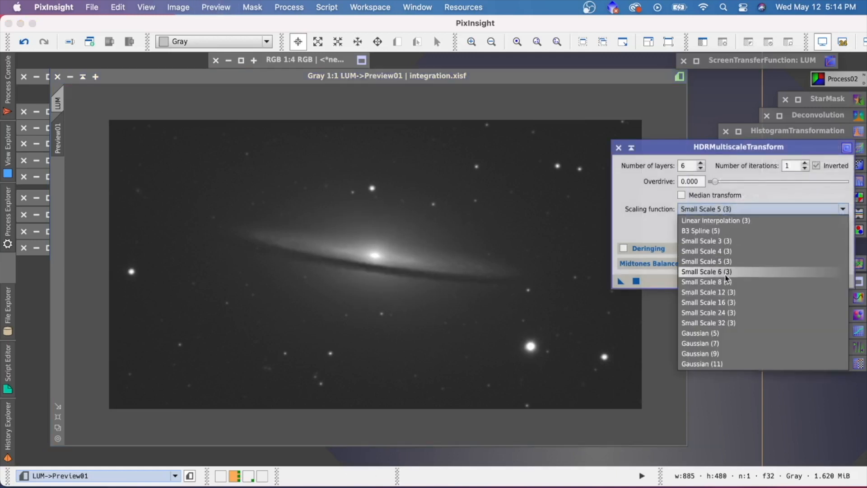
pyautogui.click(690, 273)
pyautogui.moveTo(621, 281); pyautogui.dragTo(490, 258)
pyautogui.press('super+shift+z')
pyautogui.press('super+shift+z')
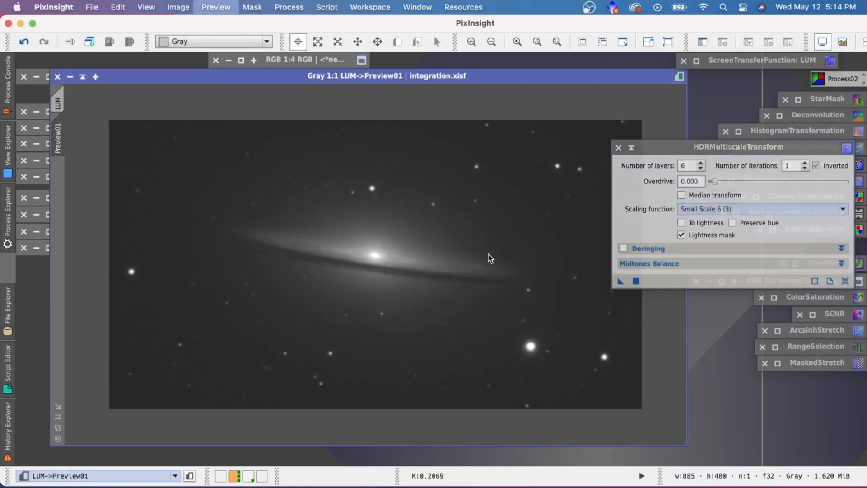
# Apply HDRMultiscaleTransform with the Gaussian (5) scaling function and 7 layers to the galaxy preview, comparing before and after.
pyautogui.click(739, 209)
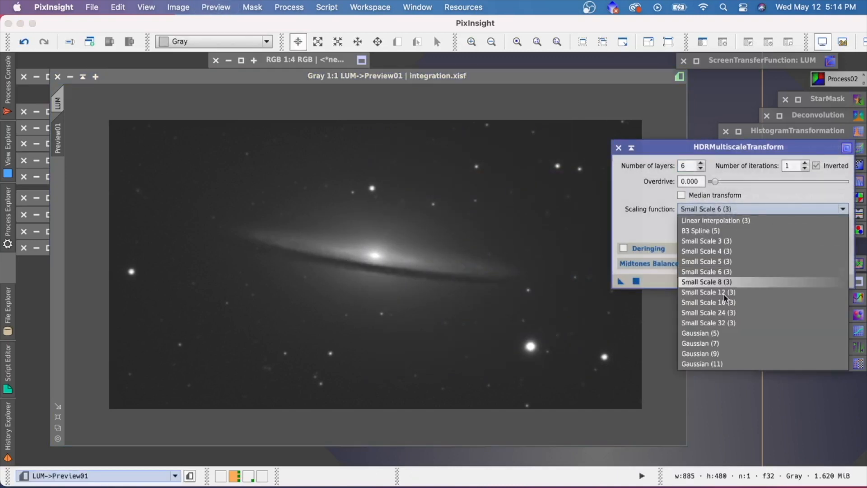
pyautogui.click(718, 335)
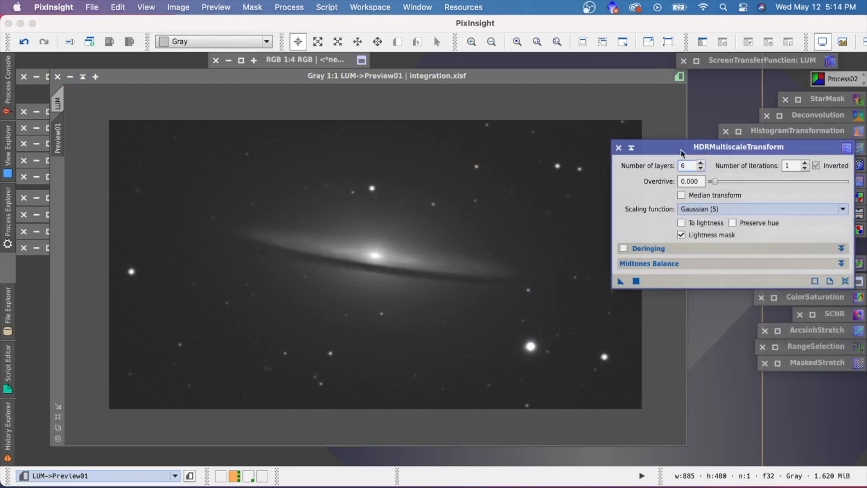
pyautogui.click(701, 163)
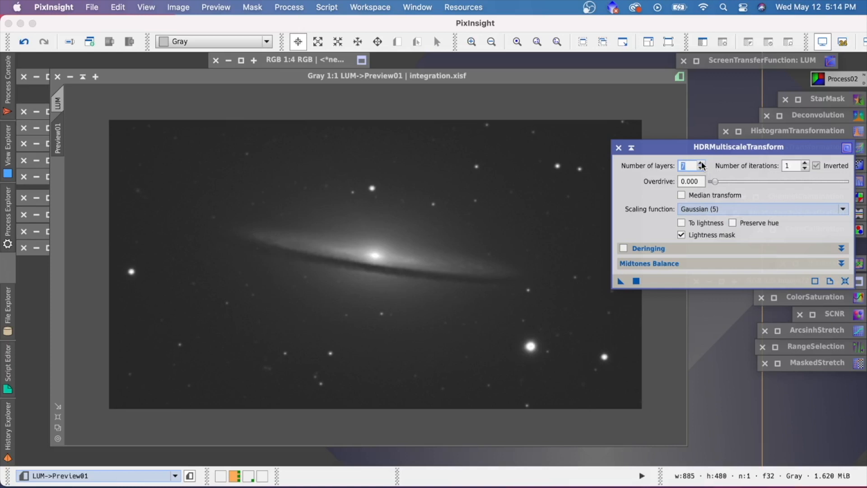
pyautogui.click(636, 281)
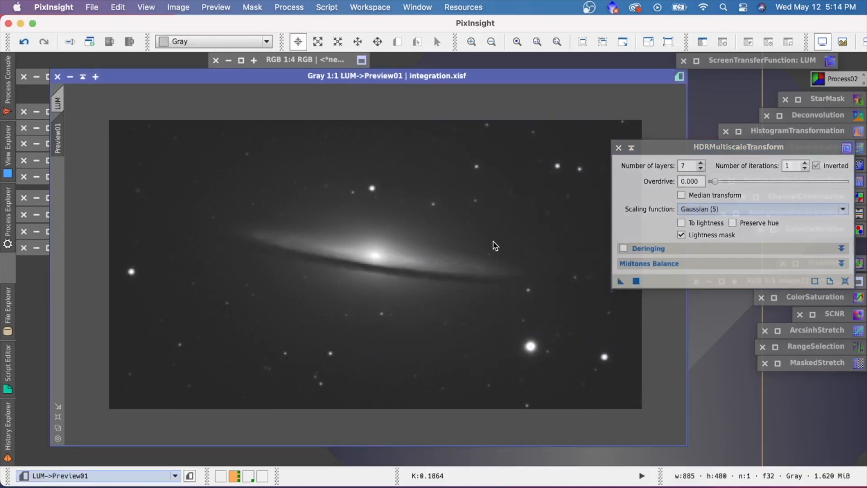
pyautogui.press('super+shift+z')
pyautogui.press('super+shift+z')
pyautogui.press('super+shift+z')
pyautogui.press('super+shift+z')
# Duplicate the galaxy preview and apply HDRMultiscaleTransform with 6 layers to the copy.
pyautogui.moveTo(57, 140); pyautogui.dragTo(60, 194)
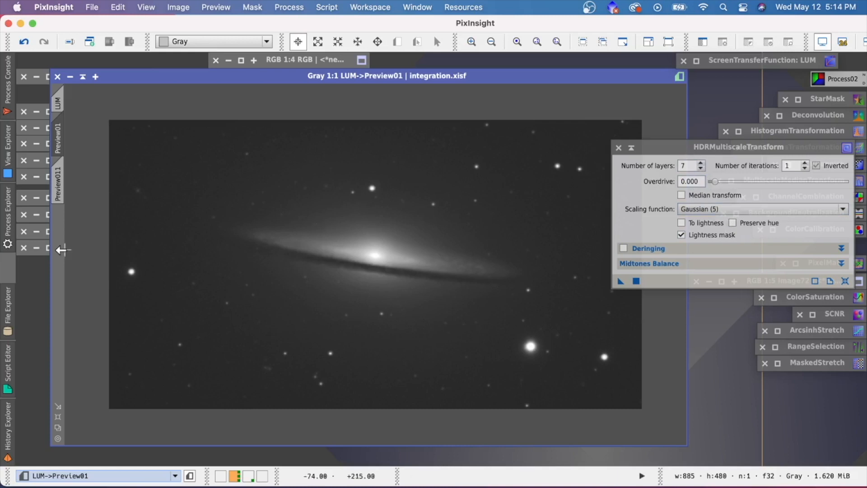
pyautogui.click(59, 188)
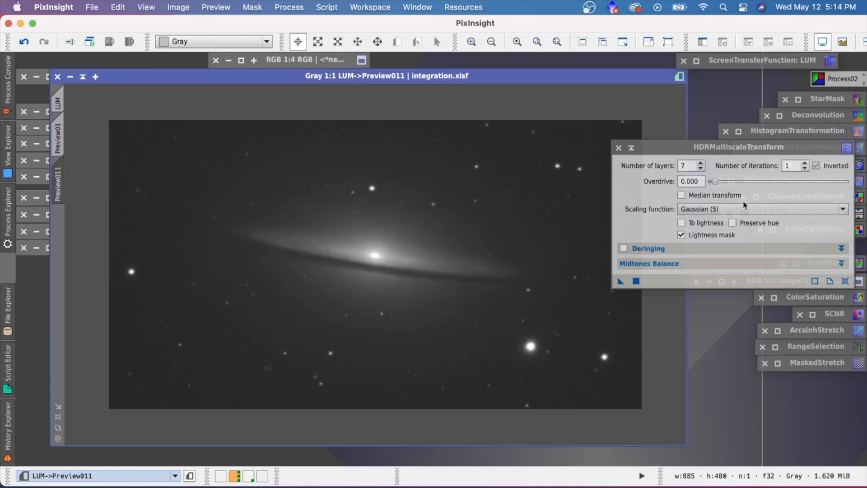
pyautogui.click(701, 168)
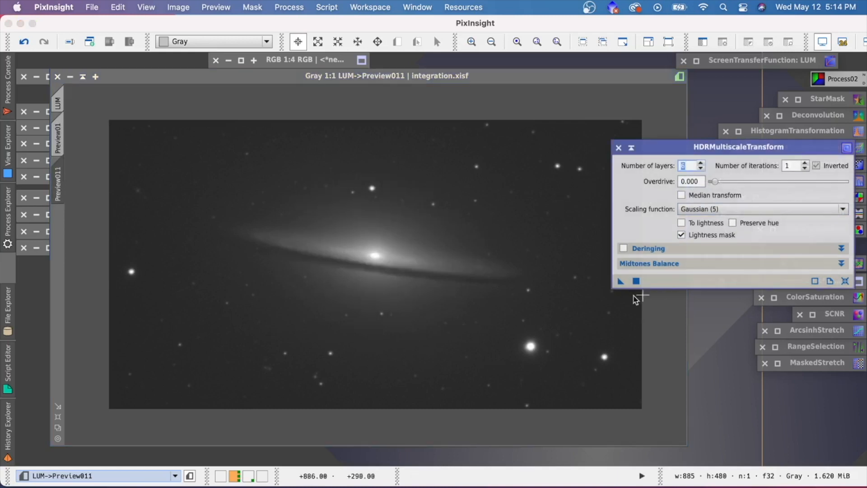
pyautogui.click(621, 282)
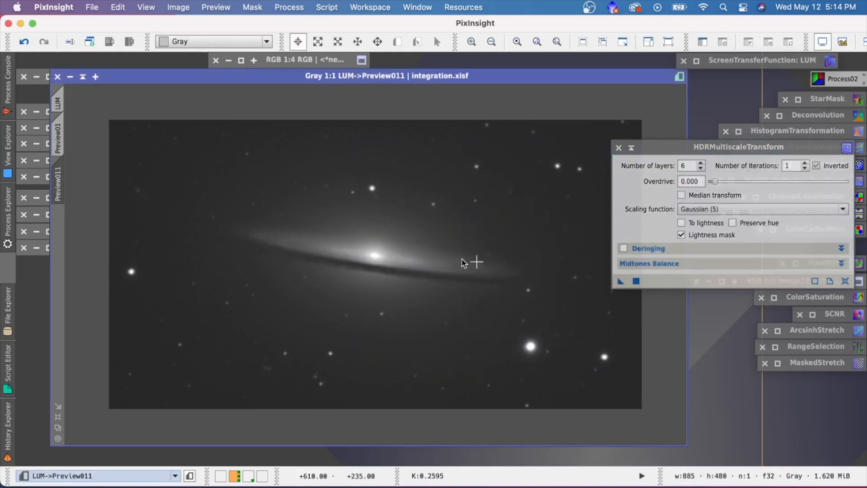
# Compare the 7-layer result in Preview01 with the 6-layer result in Preview011 by switching between them.
pyautogui.click(58, 136)
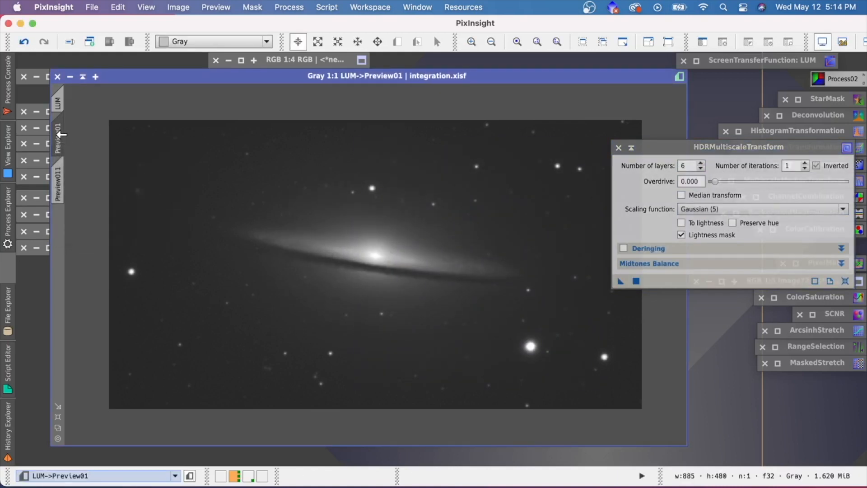
pyautogui.click(61, 173)
pyautogui.click(62, 142)
pyautogui.click(62, 174)
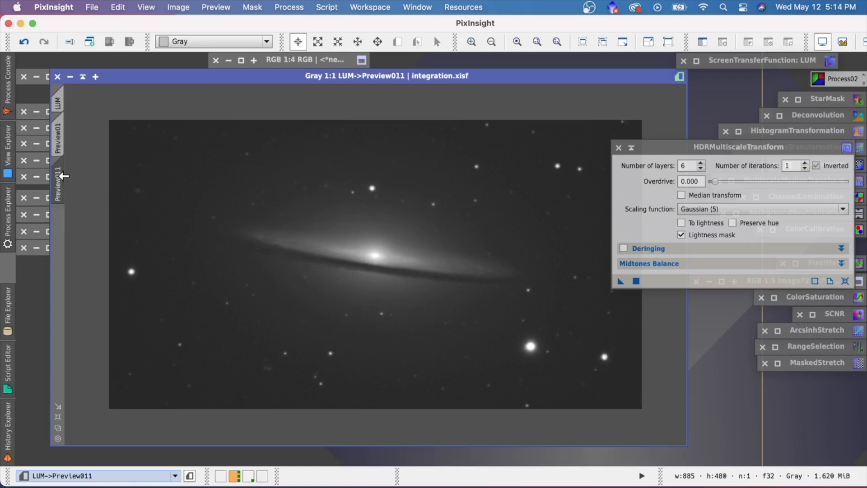
pyautogui.click(62, 144)
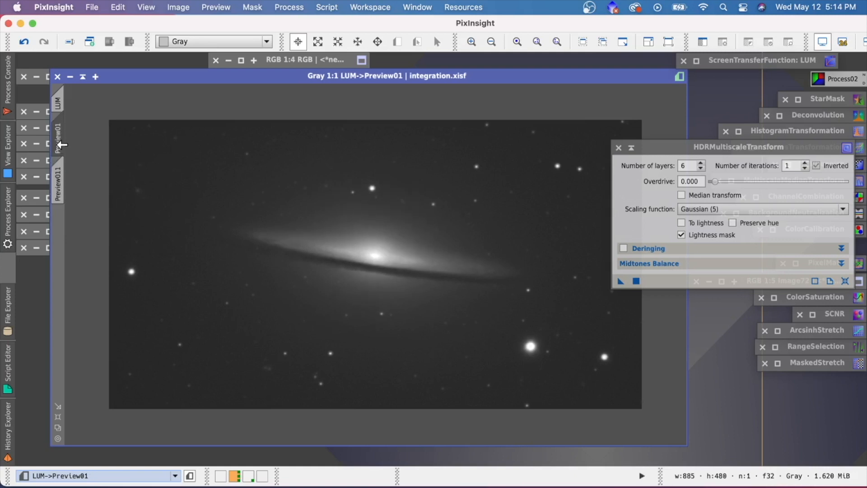
pyautogui.click(61, 179)
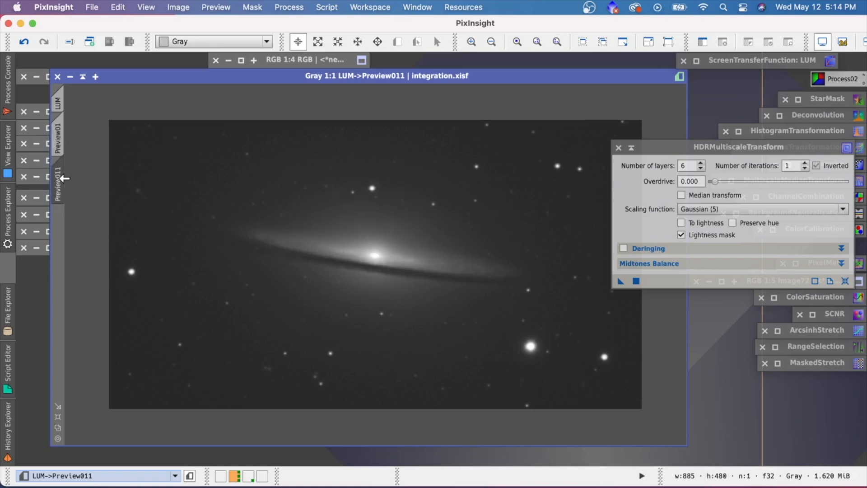
# Keep alternating between Preview01 and Preview011 to judge how the two layer counts treat the galaxy's core and dust lane.
pyautogui.click(63, 141)
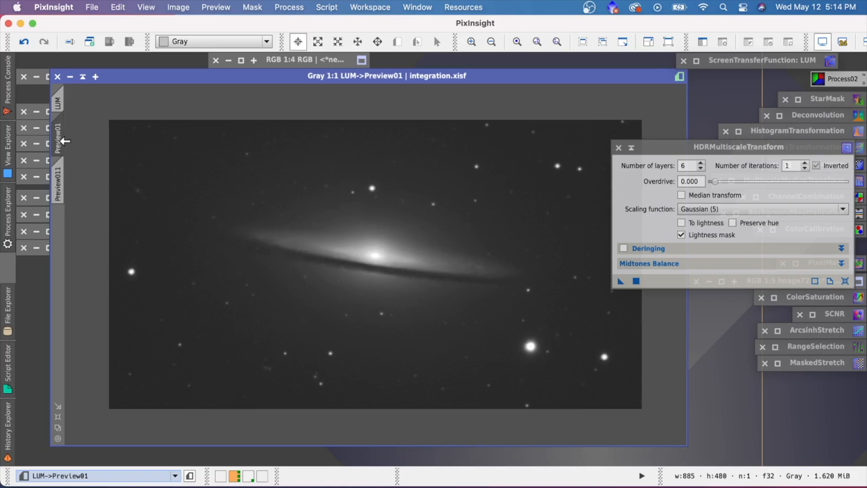
pyautogui.click(61, 176)
pyautogui.click(63, 143)
pyautogui.click(64, 178)
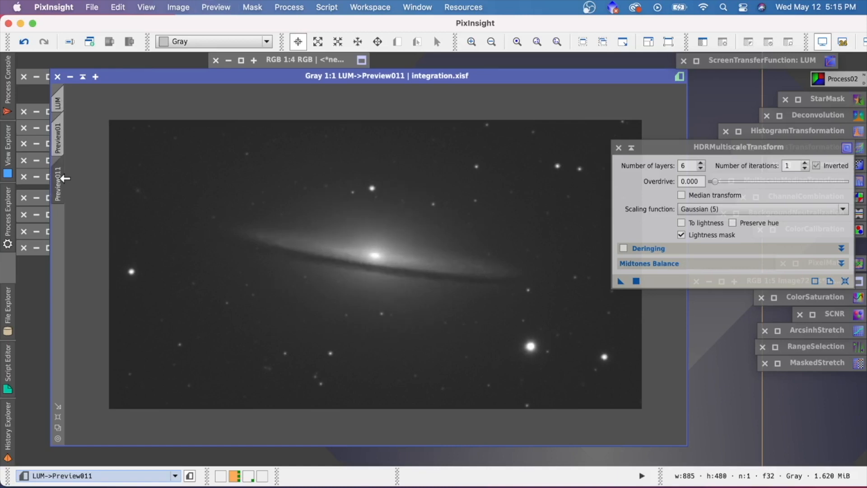
pyautogui.click(58, 140)
pyautogui.click(60, 179)
pyautogui.click(63, 144)
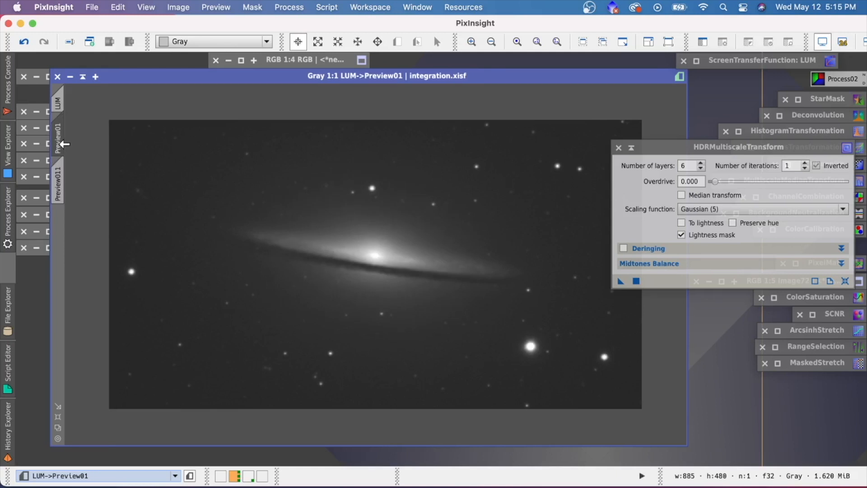
pyautogui.click(62, 179)
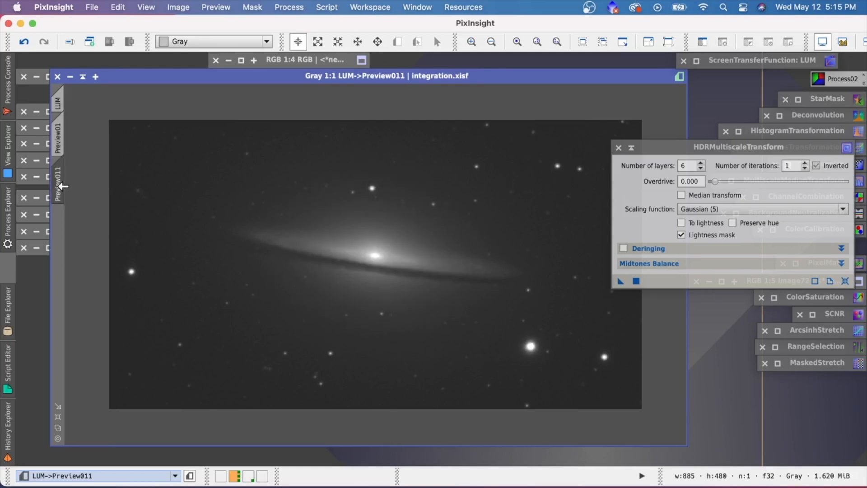
pyautogui.click(61, 144)
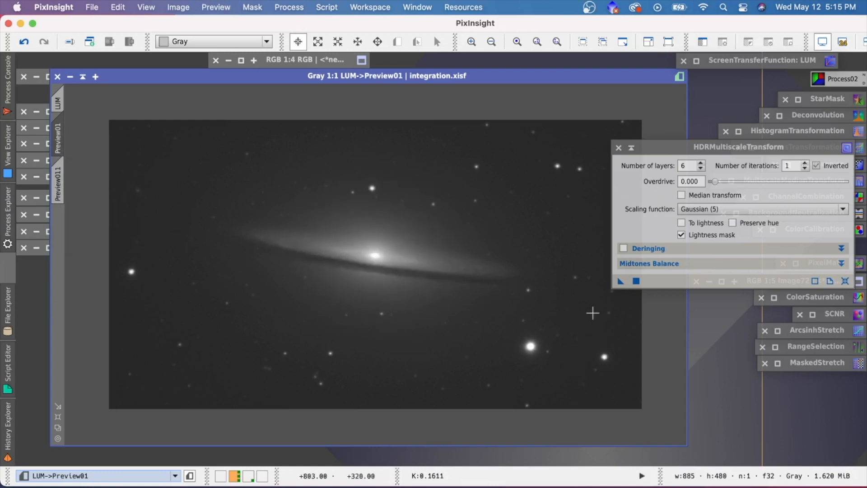
# Compare the galaxy in Preview01 before and after the 7-layer HDRMultiscaleTransform.
pyautogui.press('super+shift+z')
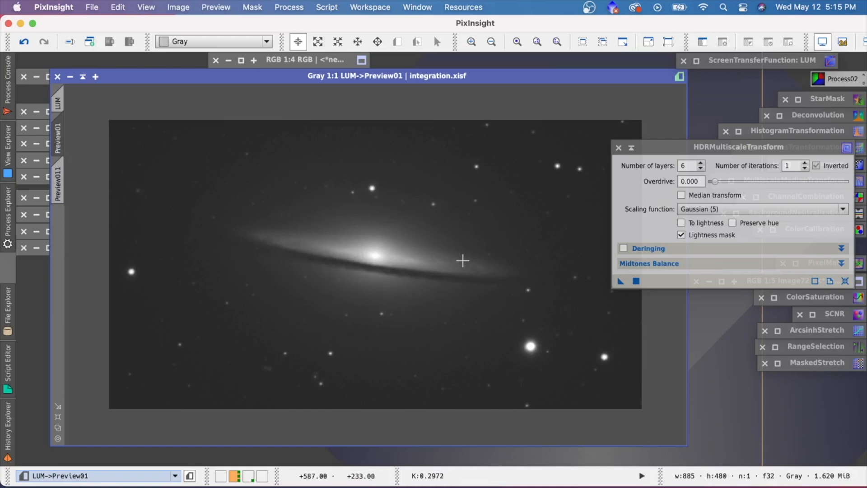
pyautogui.press('super+shift+z')
pyautogui.press('super+shift+z')
pyautogui.press('super+shift+z')
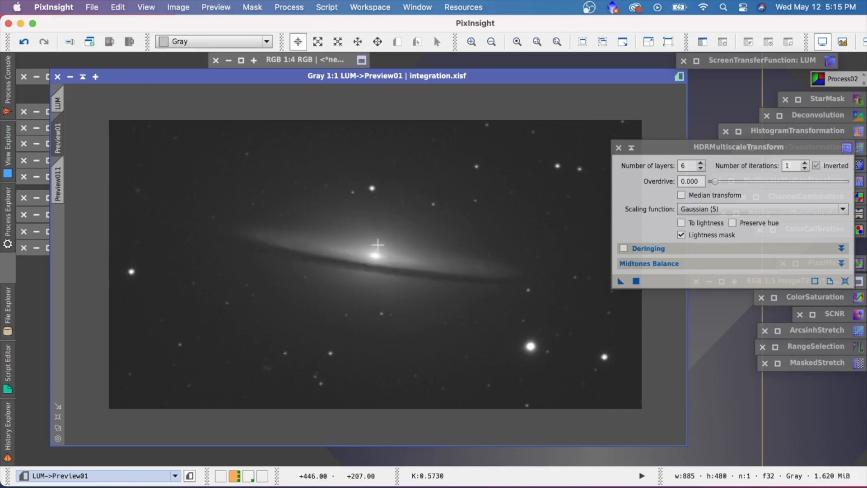
pyautogui.press('super+shift+z')
pyautogui.press('super+shift+z')
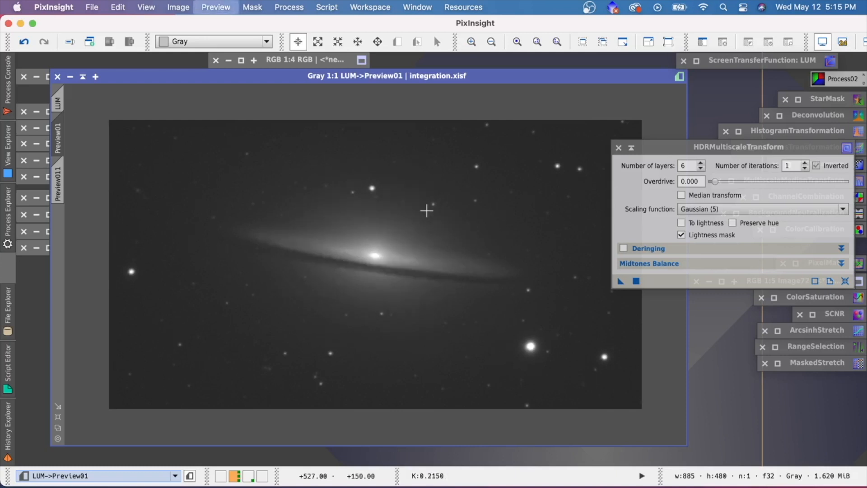
pyautogui.press('super+shift+z')
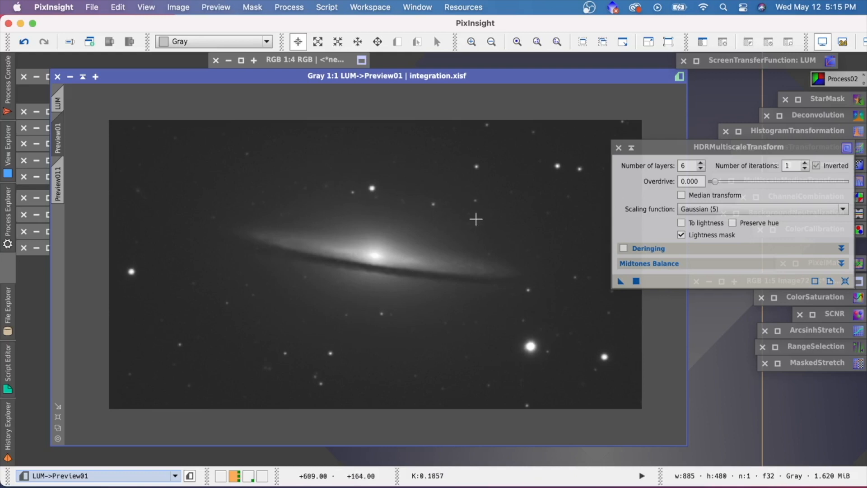
# Return to the full LUM image, fit its window to the view, and launch the GAME galaxy mask script.
pyautogui.moveTo(715, 149); pyautogui.dragTo(727, 149)
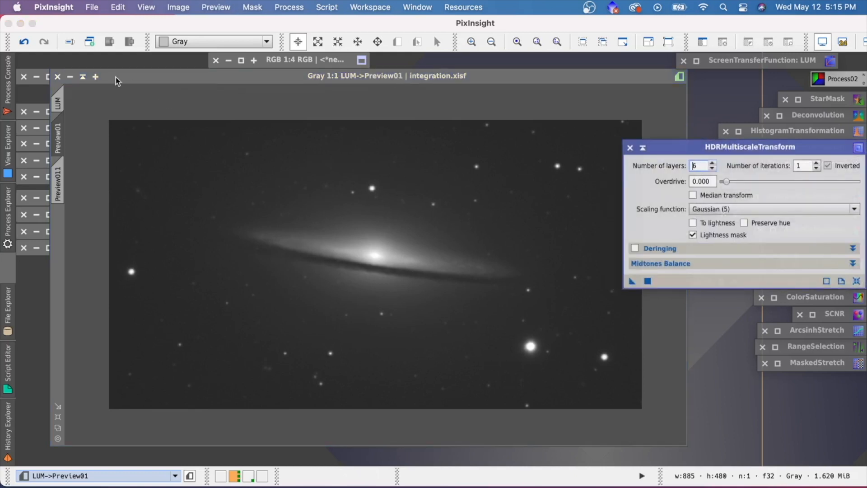
pyautogui.click(57, 103)
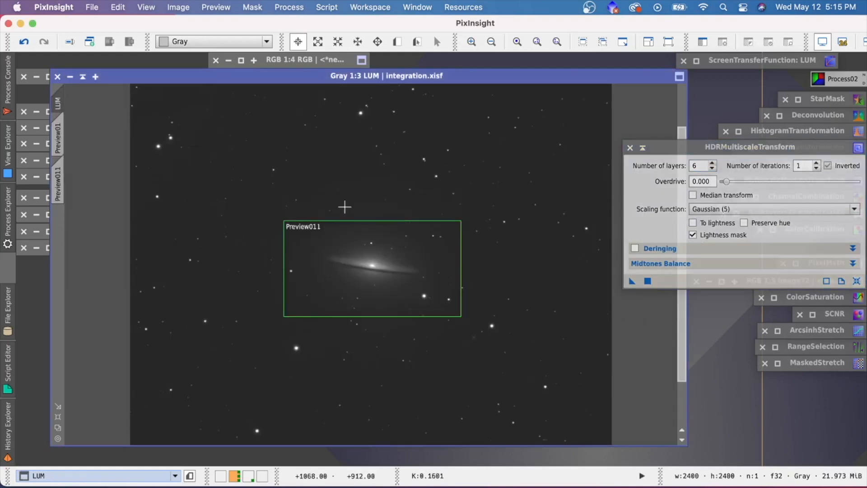
pyautogui.scroll(-2, 340, 219)
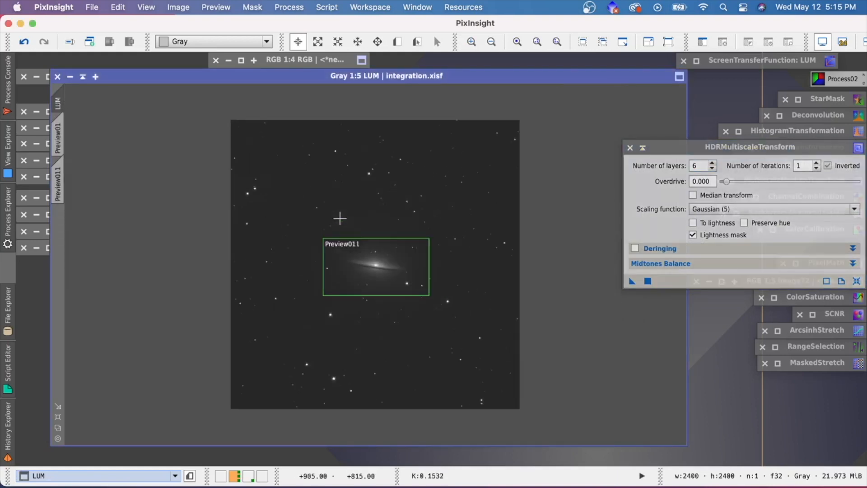
pyautogui.click(58, 415)
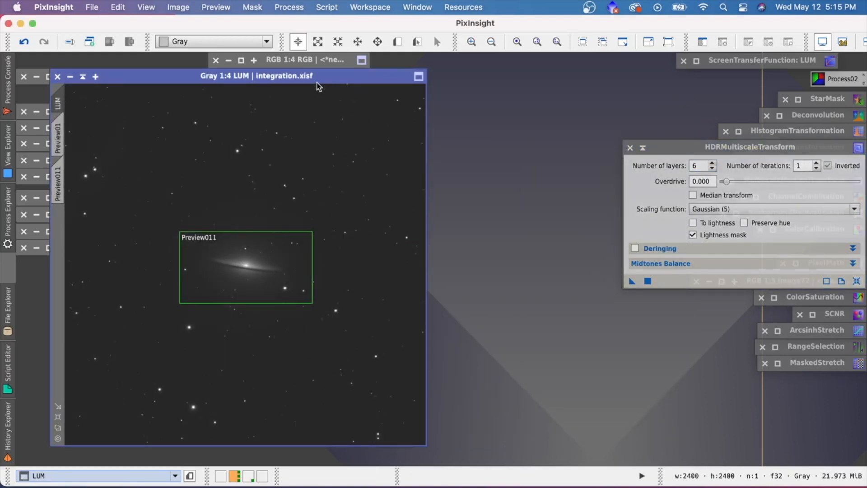
pyautogui.moveTo(320, 80); pyautogui.dragTo(488, 99)
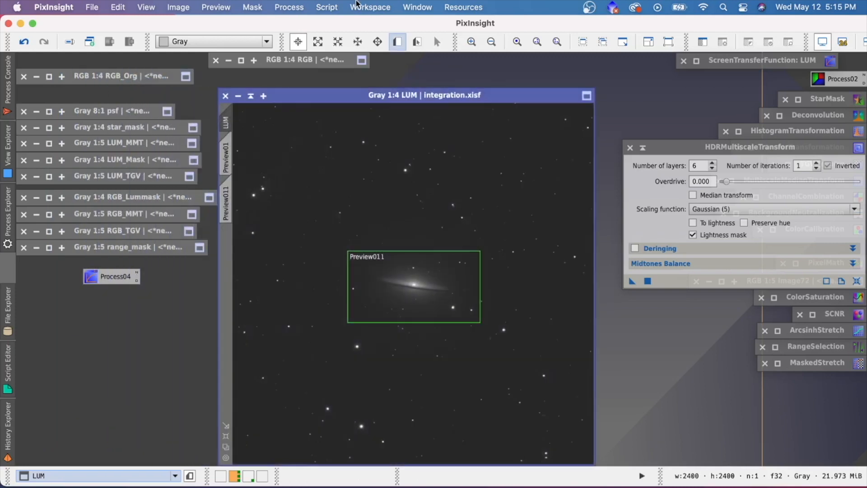
pyautogui.click(327, 7)
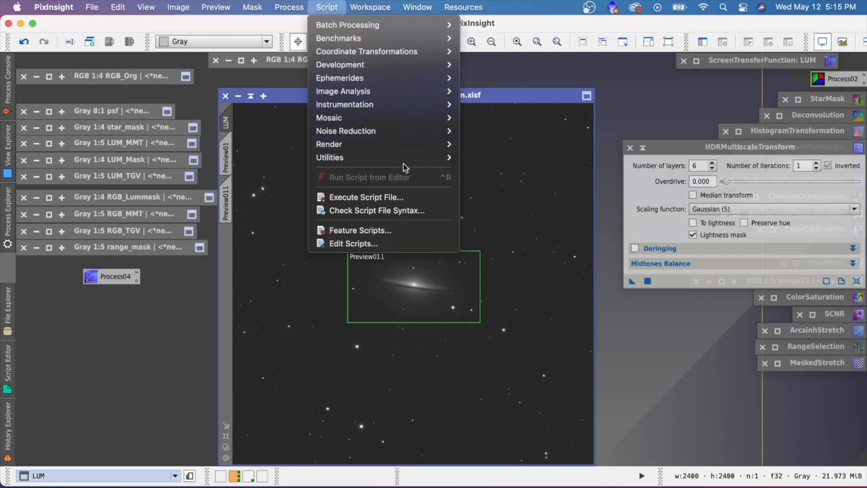
pyautogui.moveTo(411, 162)
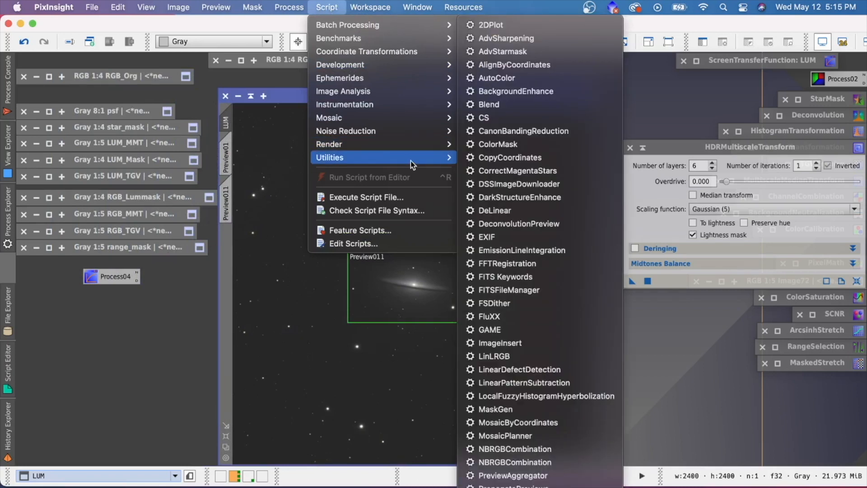
pyautogui.click(510, 329)
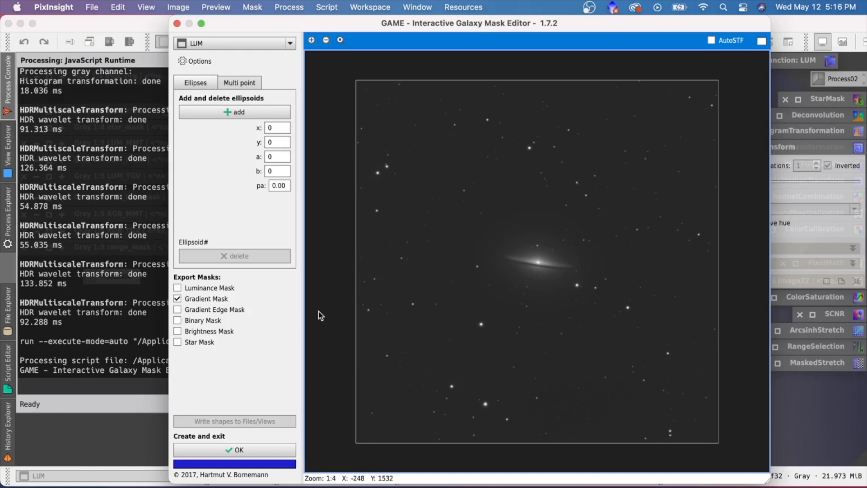
# Add an ellipse fitted tightly around the tilted galaxy, about a 282 and b 85, and export it as a gradient mask.
pyautogui.click(234, 109)
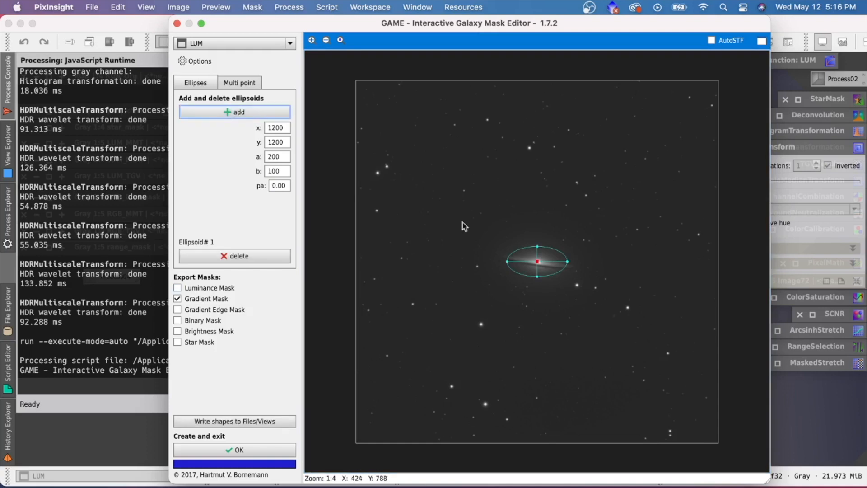
pyautogui.moveTo(537, 261); pyautogui.dragTo(580, 269)
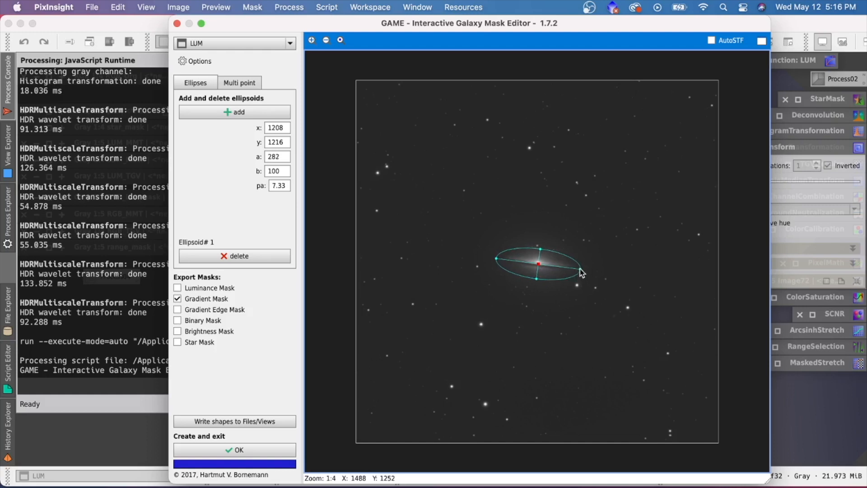
pyautogui.moveTo(539, 249); pyautogui.dragTo(539, 250)
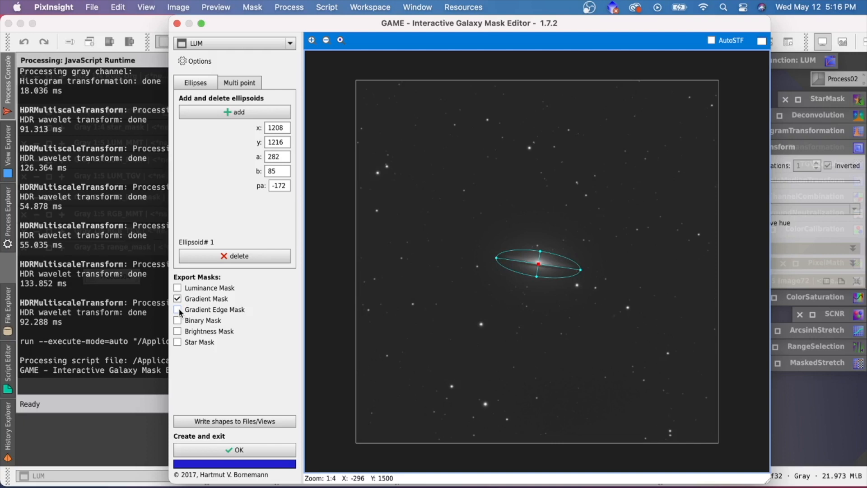
pyautogui.click(257, 448)
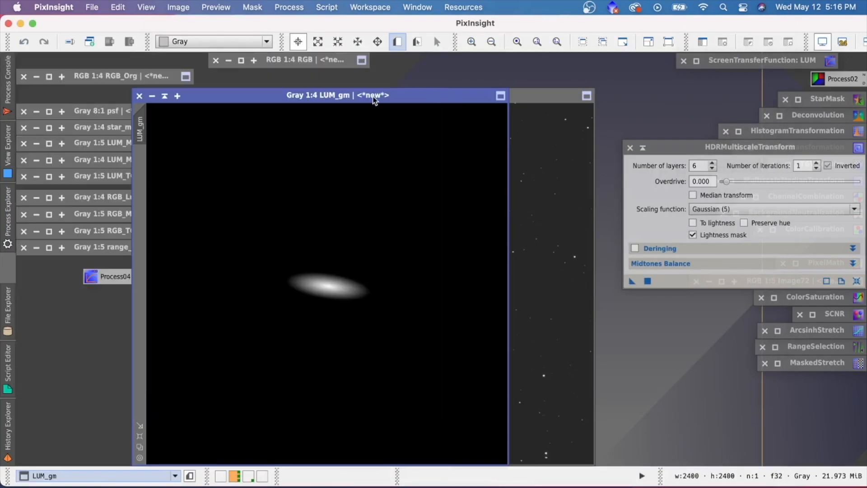
# Open the Convolution process and arrange it beside the LUM_gm mask window.
pyautogui.moveTo(374, 97); pyautogui.dragTo(416, 85)
pyautogui.click(288, 8)
pyautogui.moveTo(349, 27)
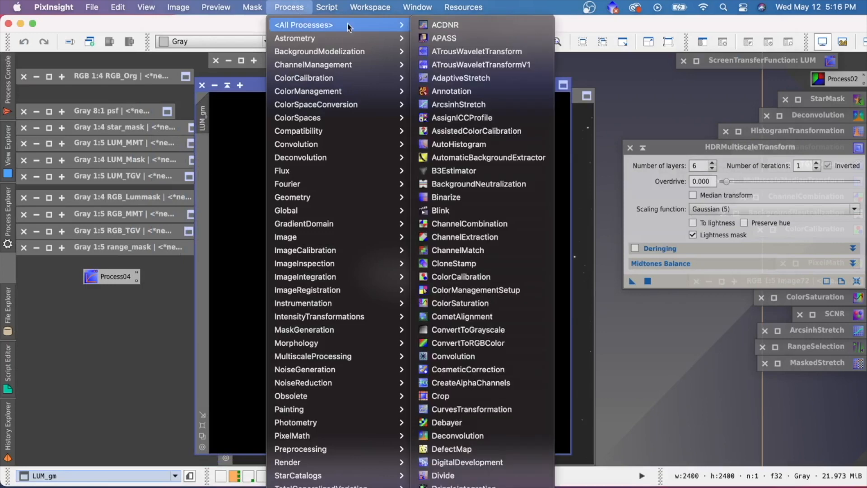
pyautogui.scroll(-10, 483, 183)
pyautogui.scroll(2, 483, 183)
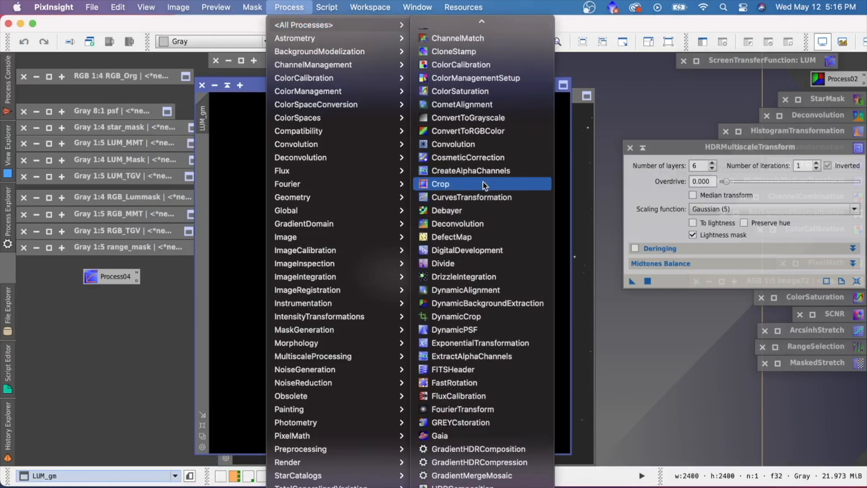
pyautogui.click(470, 144)
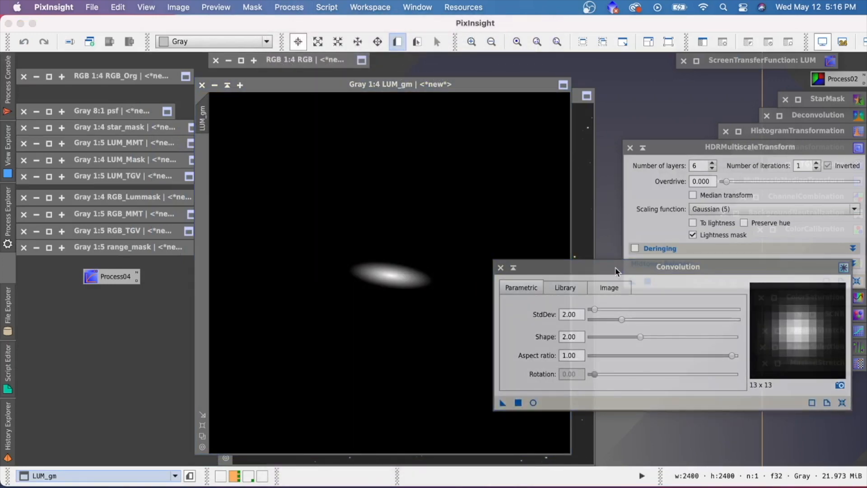
pyautogui.moveTo(616, 271); pyautogui.dragTo(654, 242)
pyautogui.moveTo(457, 86); pyautogui.dragTo(414, 85)
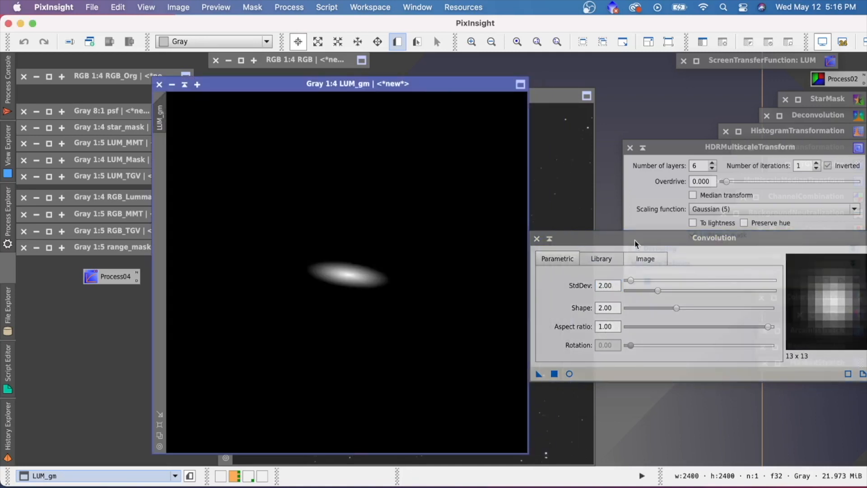
pyautogui.moveTo(634, 243); pyautogui.dragTo(639, 214)
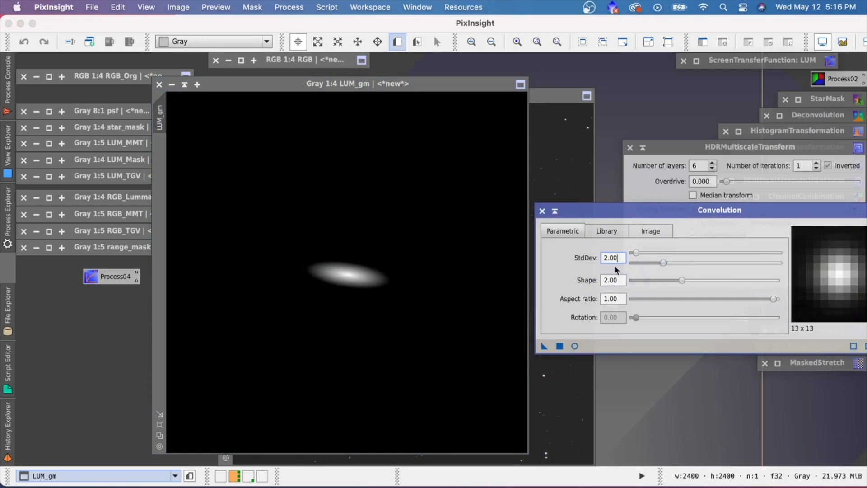
# Blur the LUM_gm mask using Convolution with StdDev 22, checking the softening in a real-time preview.
pyautogui.click(574, 346)
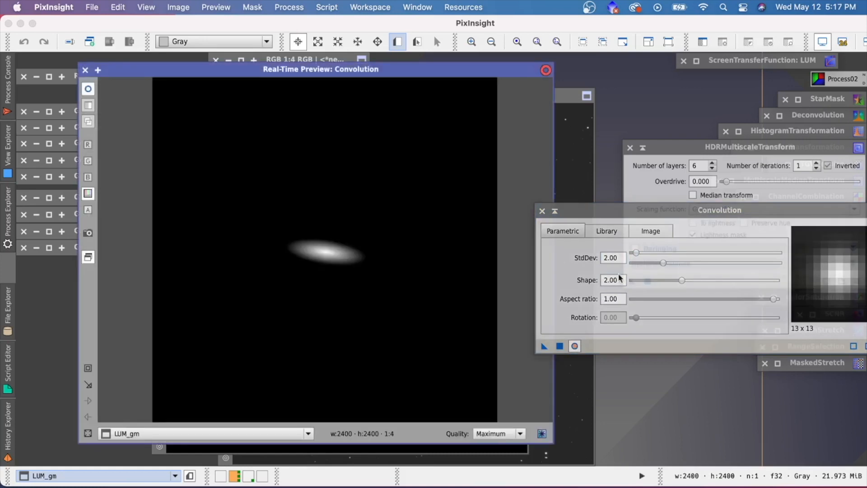
pyautogui.moveTo(636, 252)
pyautogui.mouseDown()
pyautogui.moveTo(662, 254)
pyautogui.moveTo(645, 254)
pyautogui.mouseUp()
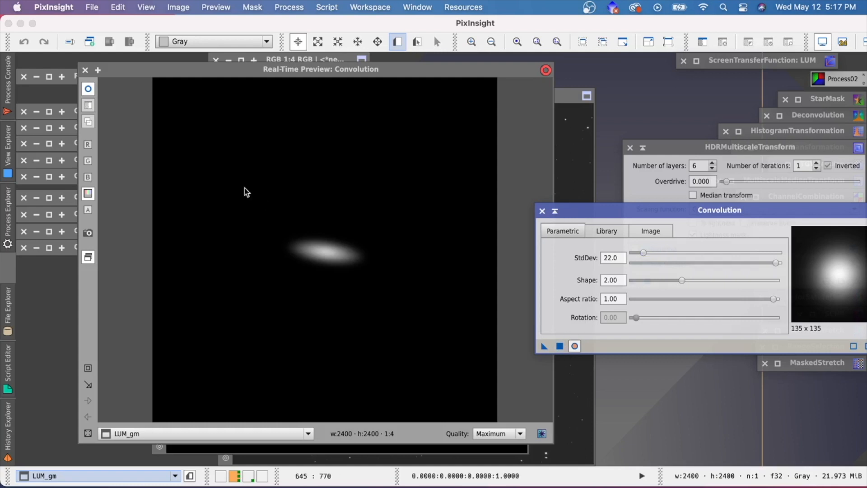
pyautogui.click(88, 90)
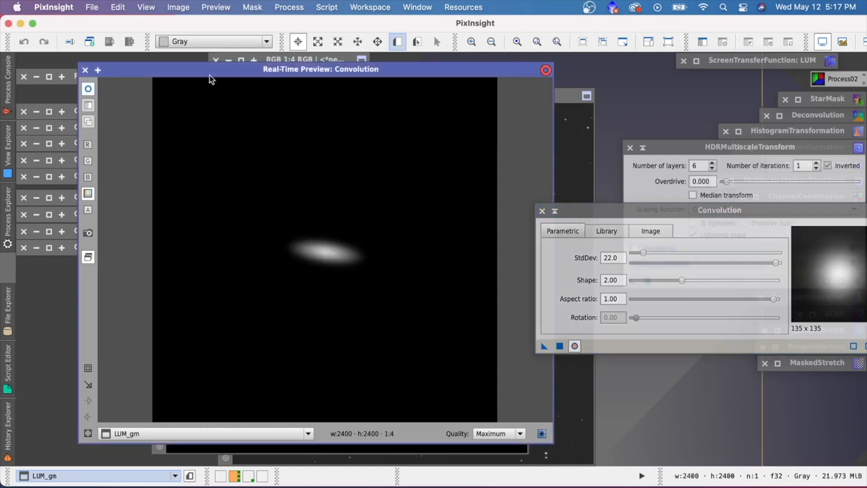
pyautogui.click(85, 70)
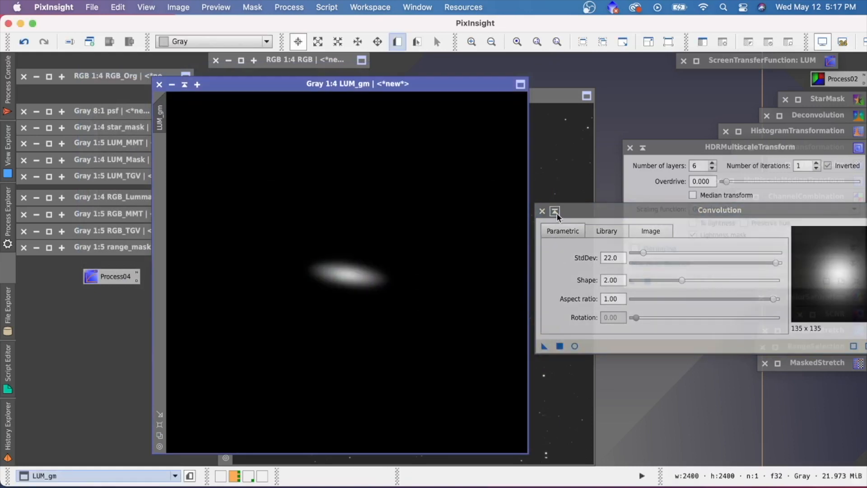
pyautogui.click(556, 211)
# Apply LUM_gm as the mask of the LUM image, park the mask window, and show the mask overlay.
pyautogui.moveTo(313, 83); pyautogui.dragTo(478, 101)
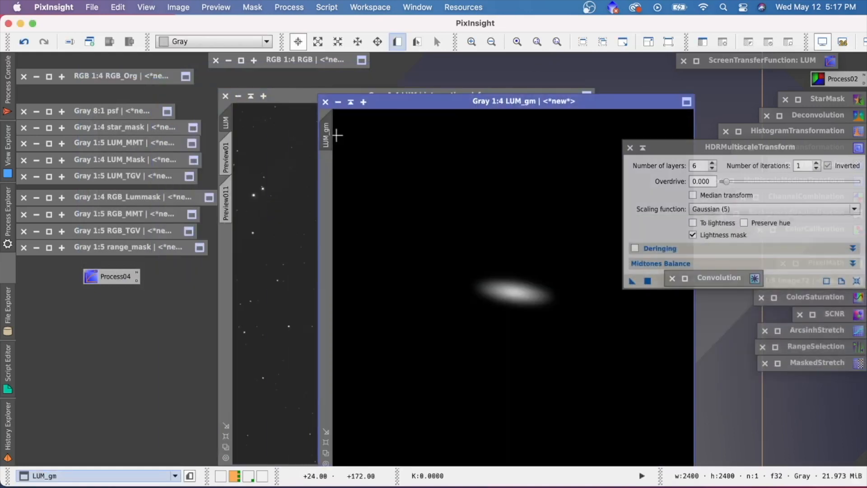
pyautogui.moveTo(326, 135)
pyautogui.mouseDown()
pyautogui.moveTo(292, 187)
pyautogui.moveTo(221, 237)
pyautogui.moveTo(227, 262)
pyautogui.mouseUp()
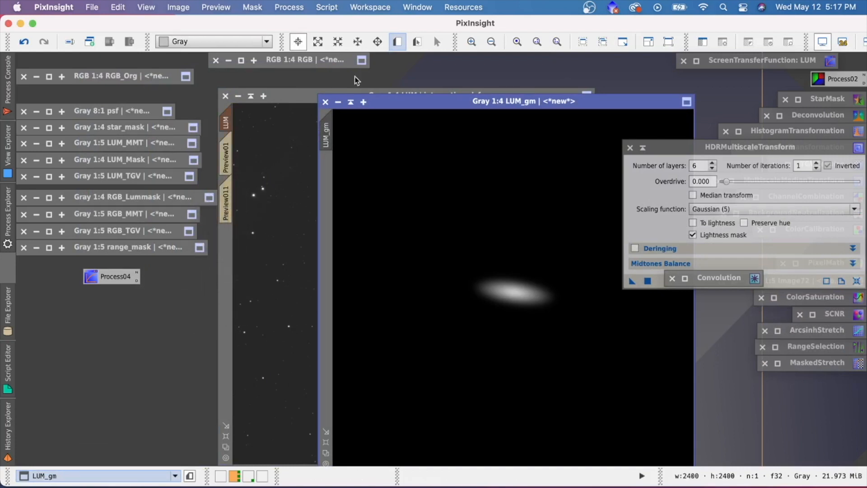
pyautogui.click(350, 102)
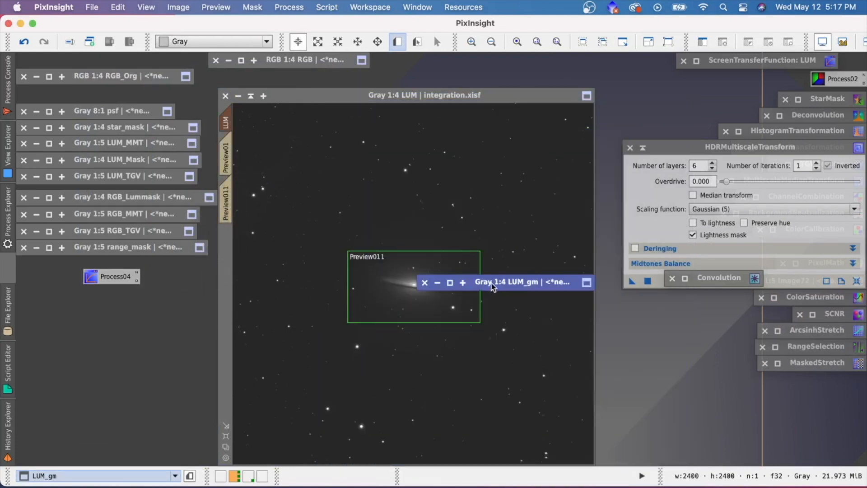
pyautogui.moveTo(492, 283)
pyautogui.mouseDown()
pyautogui.moveTo(268, 281)
pyautogui.moveTo(148, 316)
pyautogui.moveTo(91, 320)
pyautogui.moveTo(149, 321)
pyautogui.mouseUp()
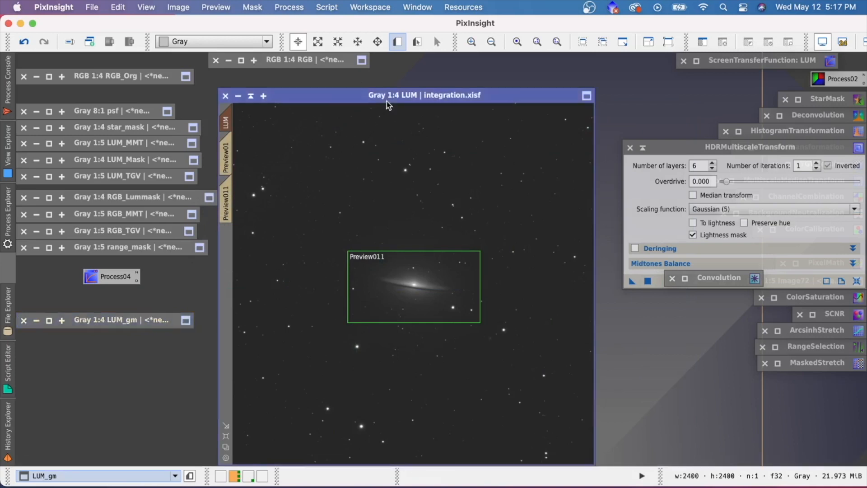
pyautogui.moveTo(387, 96); pyautogui.dragTo(376, 77)
pyautogui.click(789, 41)
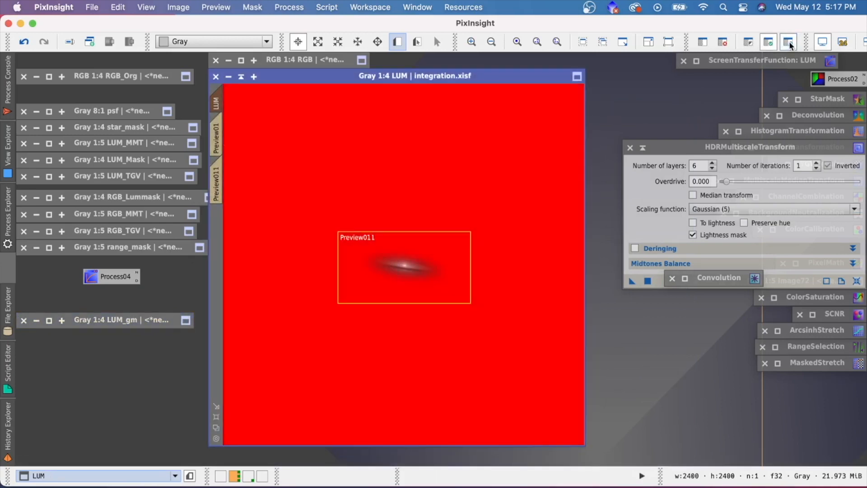
# Check the mask coverage over the galaxy core at 1:1, and hide the mask overlay on the LUM image.
pyautogui.scroll(3, 399, 282)
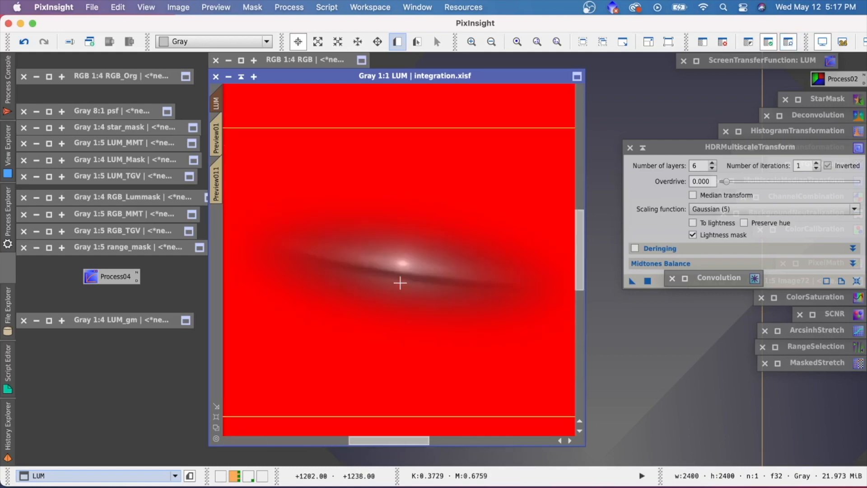
pyautogui.scroll(-3, 400, 282)
pyautogui.click(789, 41)
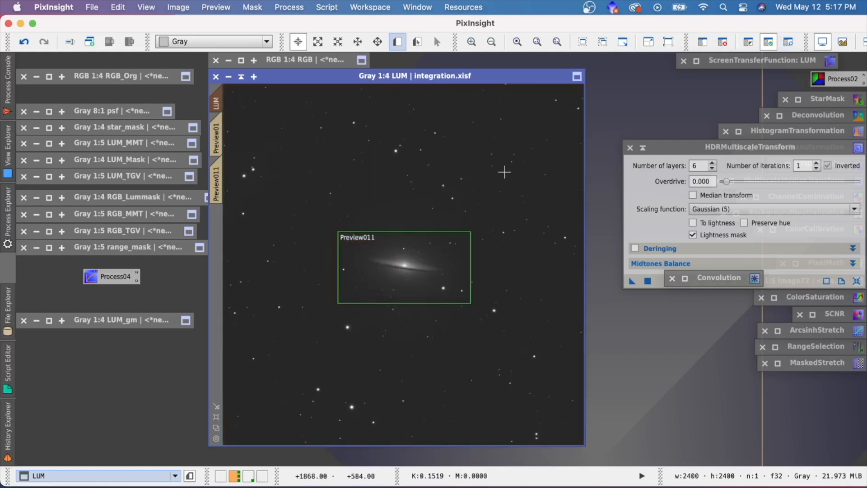
# Set HDRMultiscaleTransform to 7 layers and apply it to Preview01 of the LUM image.
pyautogui.click(217, 148)
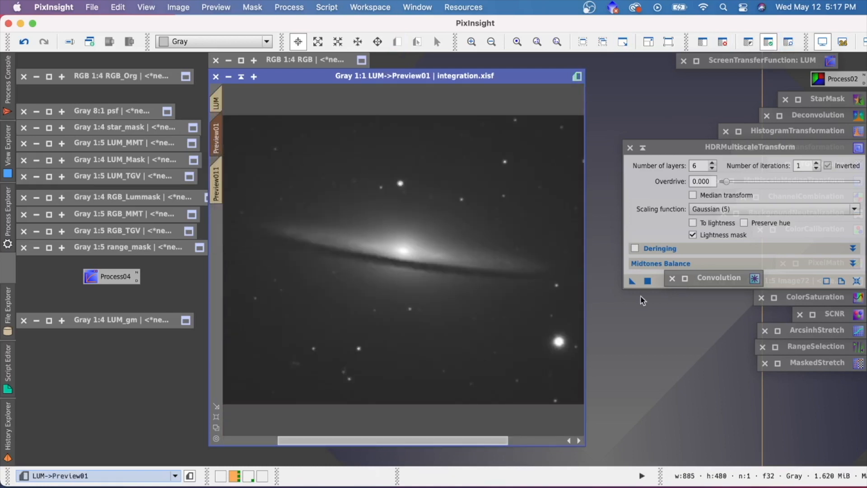
pyautogui.click(631, 283)
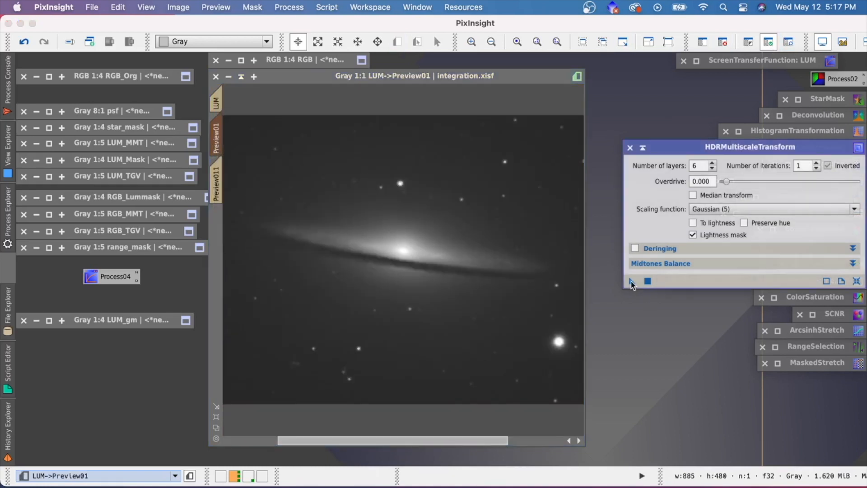
pyautogui.click(712, 163)
pyautogui.moveTo(632, 280); pyautogui.dragTo(398, 219)
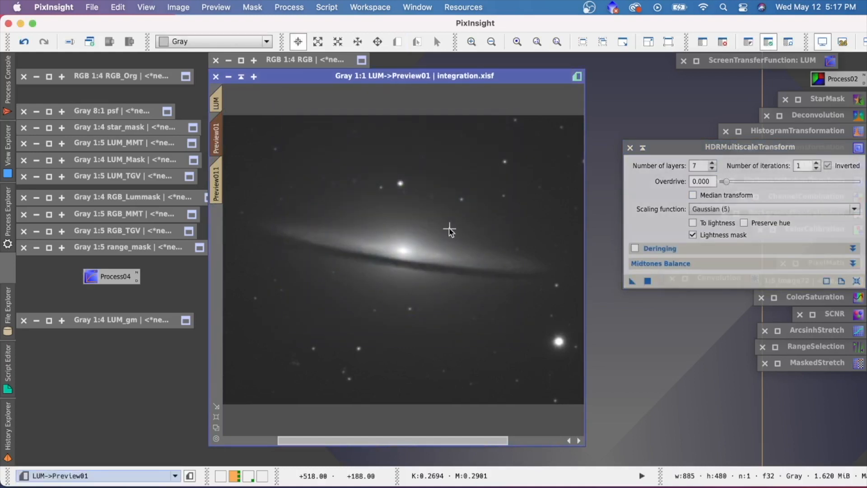
# Compare Preview01 before and after the HDR transform by repeatedly switching between the two states.
pyautogui.press('shift+super+z')
pyautogui.press('shift+super+z')
pyautogui.press('shift+super+z')
pyautogui.press('shift+super+z')
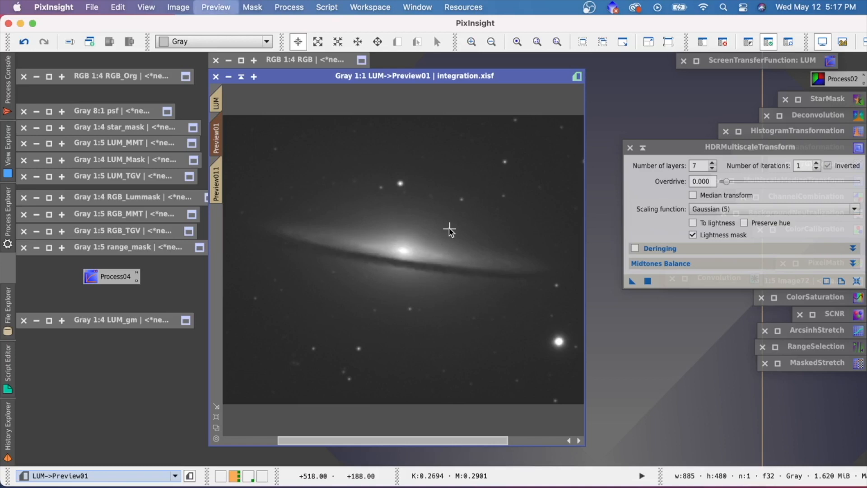
pyautogui.press('shift+super+z')
pyautogui.press('shift+super+z')
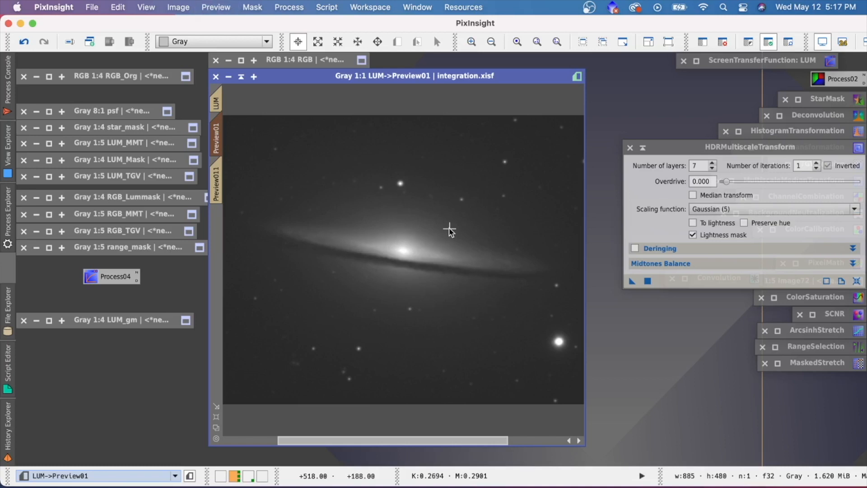
pyautogui.press('shift+super+z')
pyautogui.press('shift+super+z')
pyautogui.press('shift+super+z')
pyautogui.press('shift+super+z')
pyautogui.press('shift+super+z')
pyautogui.press('shift+super+z')
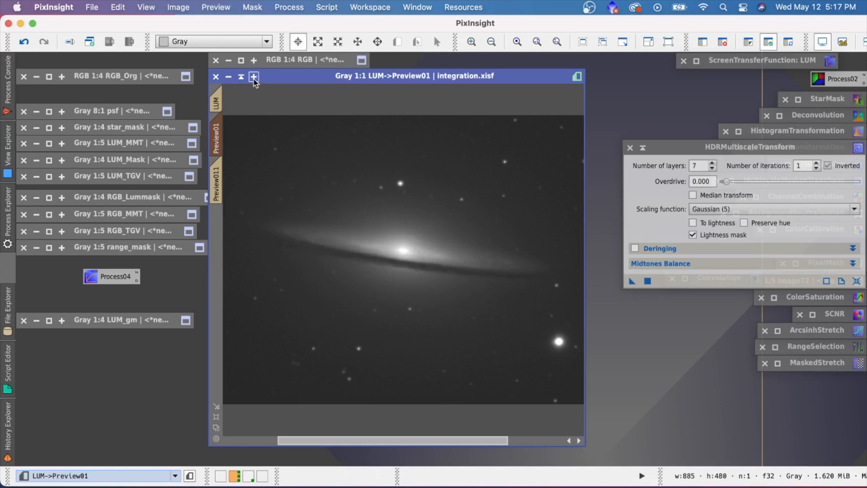
pyautogui.click(241, 77)
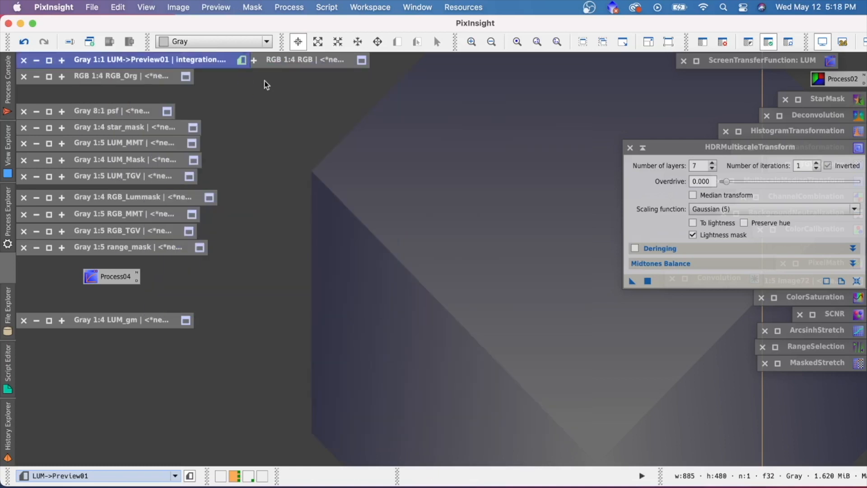
pyautogui.doubleClick(185, 64)
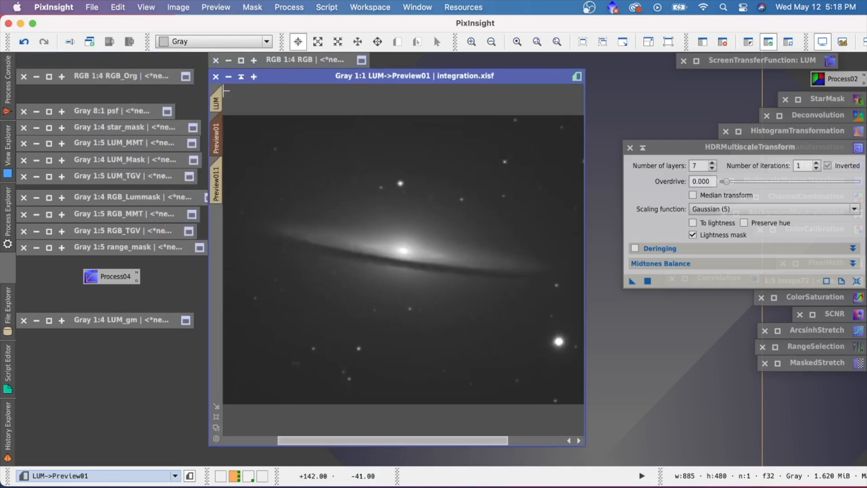
pyautogui.press('super+shift+z')
pyautogui.press('super+shift+z')
pyautogui.press('super+shift+z')
pyautogui.press('super+shift+z')
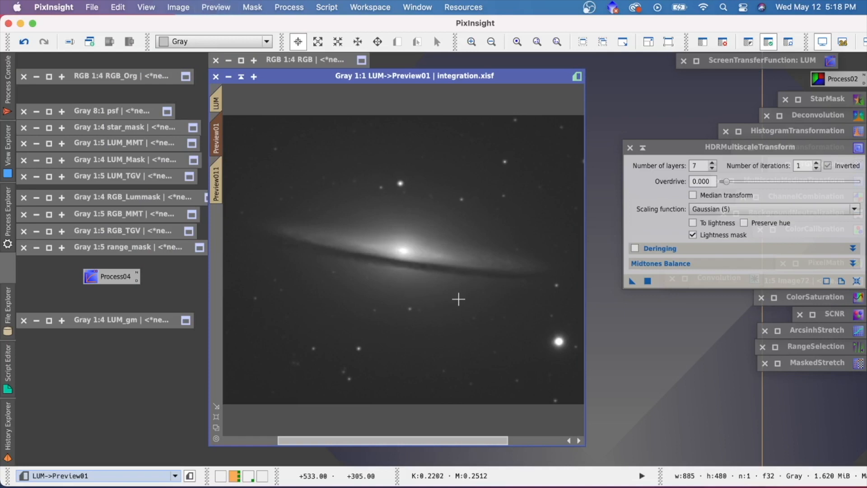
# Reopen the LUM_gm mask over the LUM window and examine its brightness around the galaxy core.
pyautogui.doubleClick(129, 319)
pyautogui.moveTo(542, 102); pyautogui.dragTo(433, 77)
pyautogui.scroll(3, 410, 269)
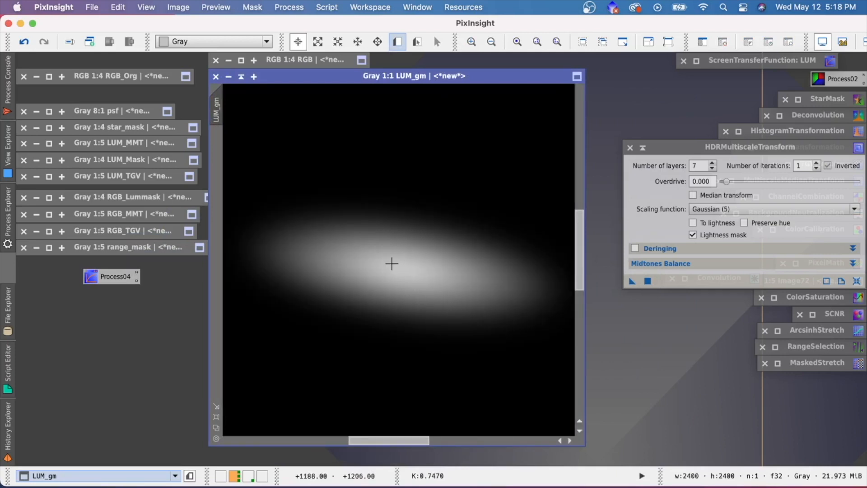
pyautogui.scroll(-3, 414, 275)
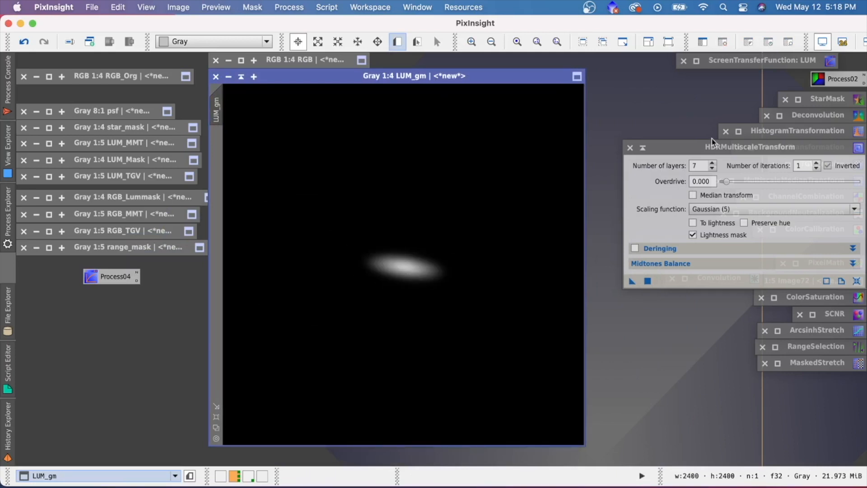
# Brighten the LUM_gm mask with a reset HistogramTransformation at midtones 0.09620253, judging the result in a real-time preview.
pyautogui.doubleClick(773, 132)
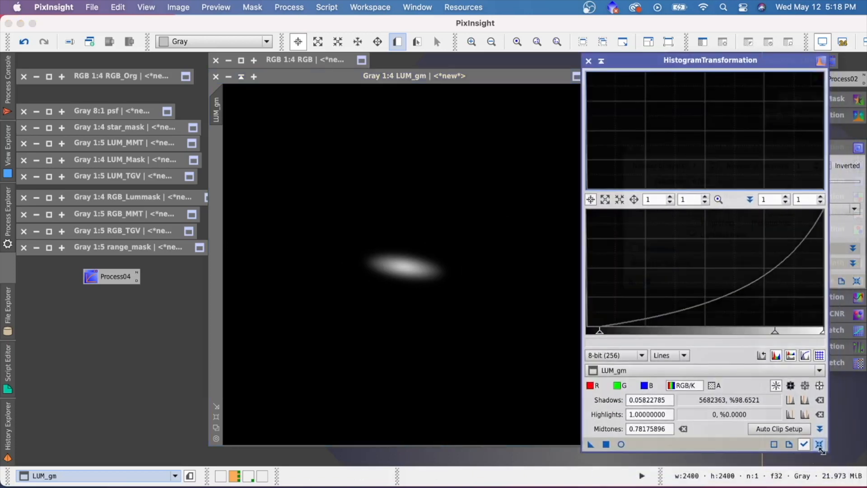
pyautogui.click(819, 445)
pyautogui.click(621, 443)
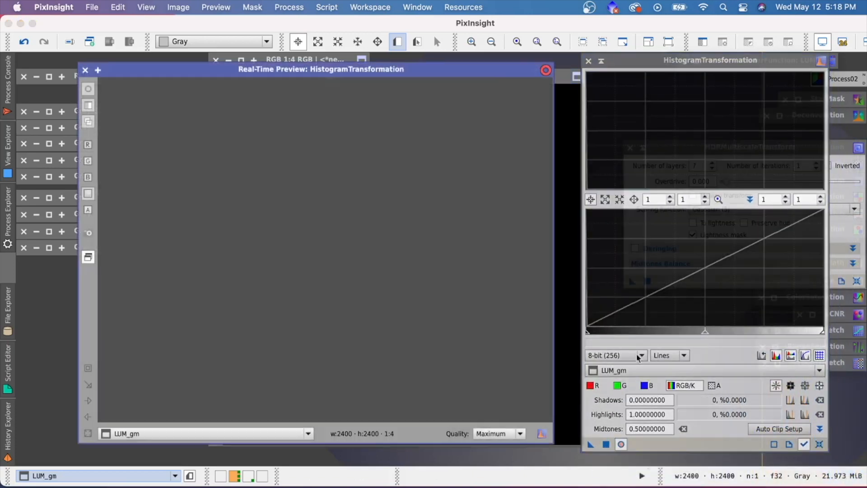
pyautogui.moveTo(705, 332); pyautogui.dragTo(609, 333)
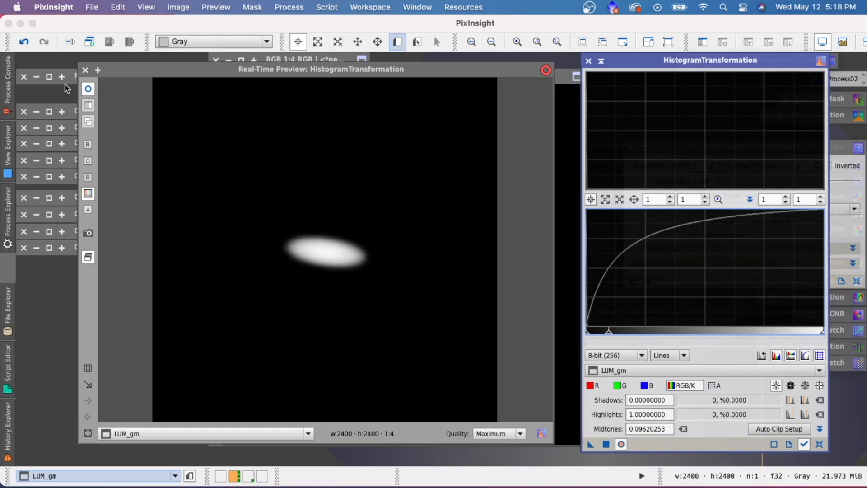
pyautogui.click(85, 70)
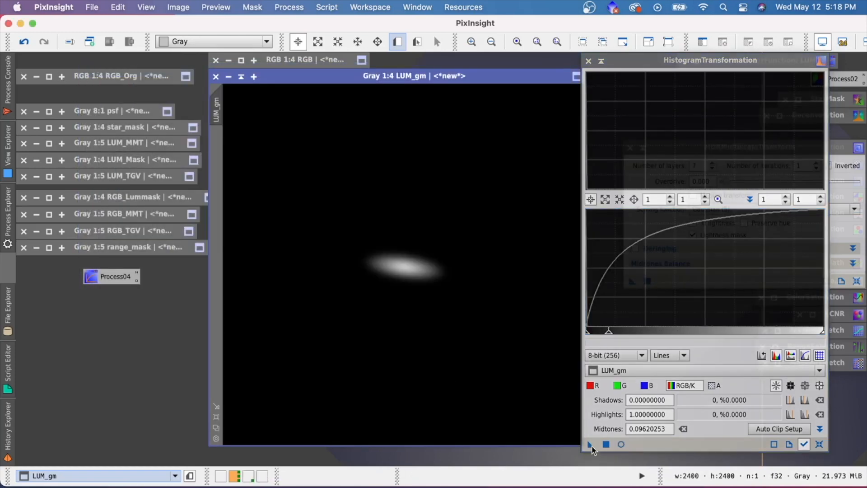
pyautogui.moveTo(590, 445); pyautogui.dragTo(383, 234)
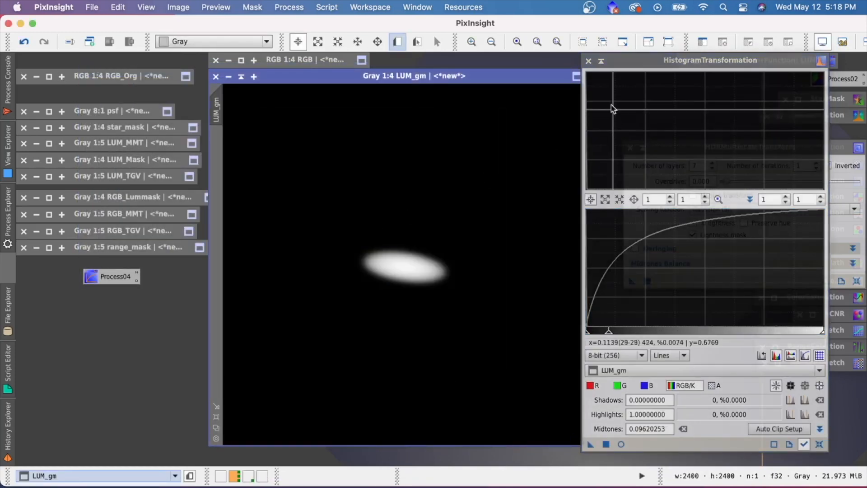
# Collapse HistogramTransformation and park the LUM_gm mask window, briefly showing the mask overlay on Preview01 to check its coverage.
pyautogui.click(600, 61)
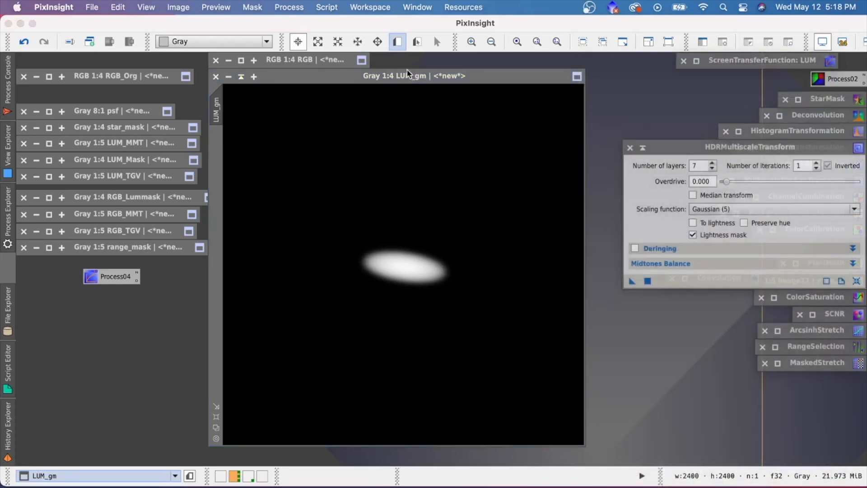
pyautogui.moveTo(408, 73); pyautogui.dragTo(374, 73)
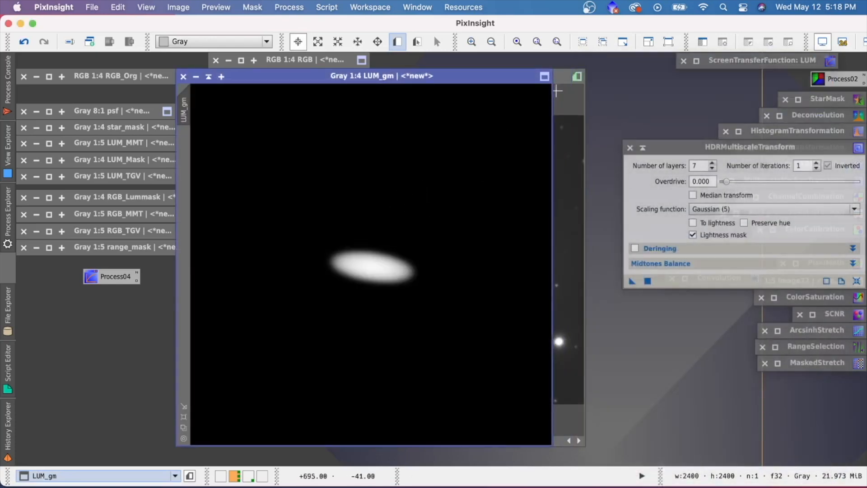
pyautogui.click(196, 76)
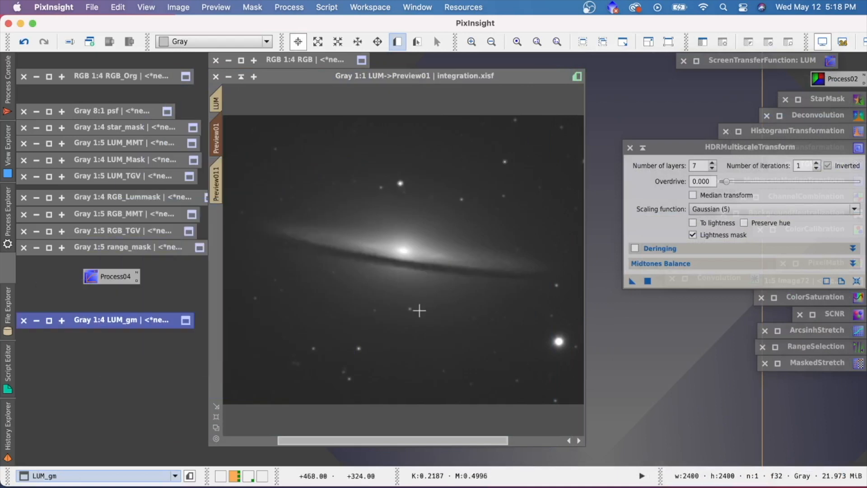
pyautogui.click(559, 77)
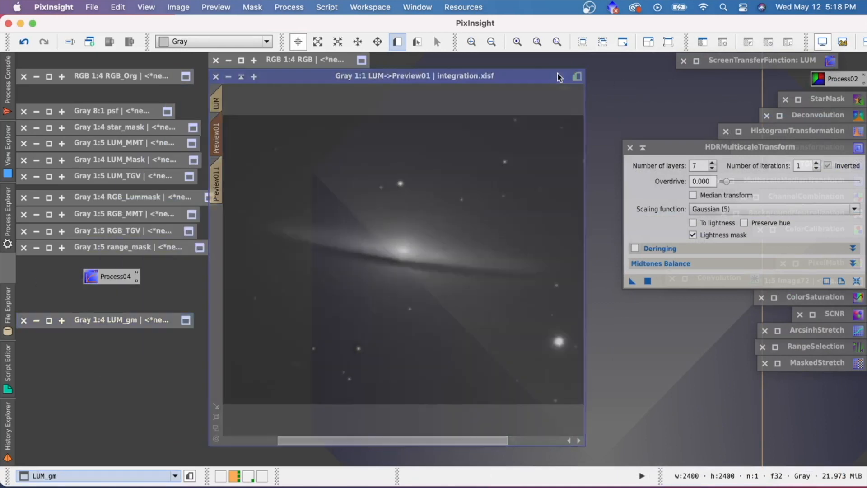
pyautogui.click(787, 43)
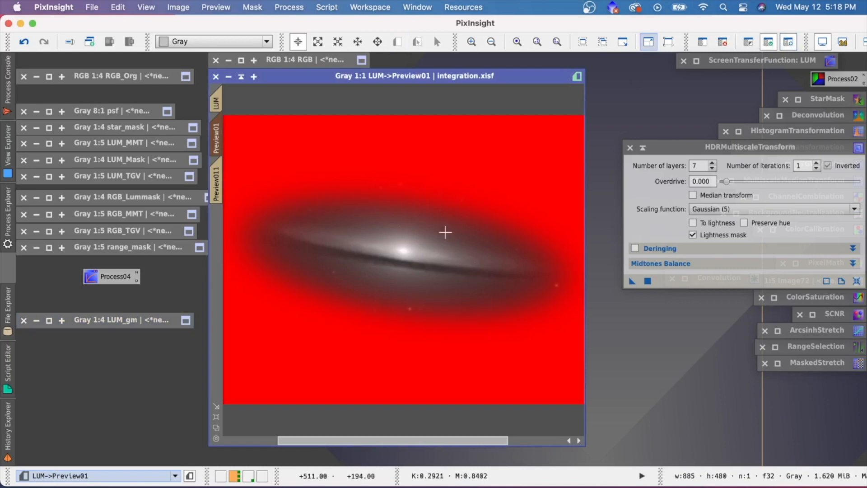
pyautogui.click(787, 43)
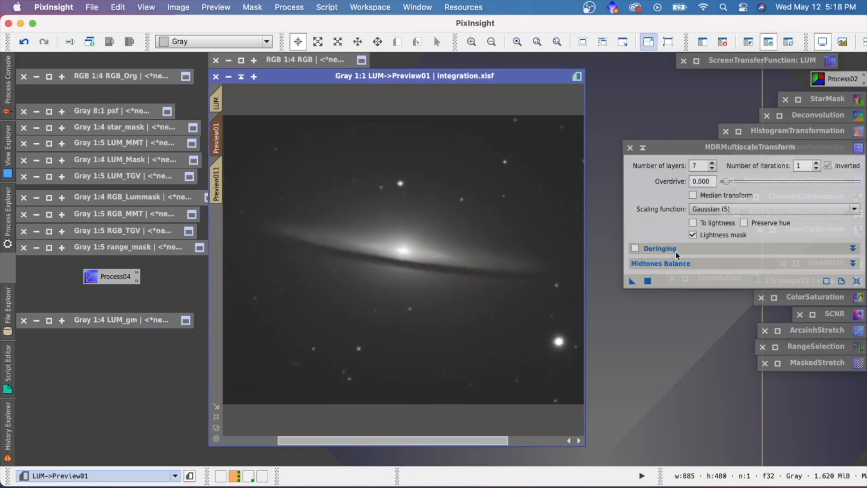
# Apply the 7-layer HDRMultiscaleTransform to Preview01 through the brightened mask, and compare the galaxy before and after.
pyautogui.moveTo(630, 279); pyautogui.dragTo(437, 222)
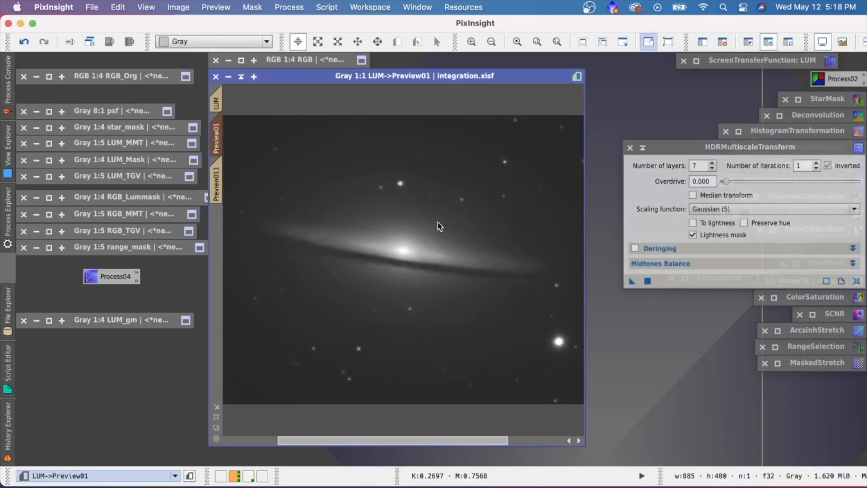
pyautogui.press('shift+super+z')
pyautogui.press('shift+super+z')
pyautogui.press('shift+super+z')
pyautogui.press('shift+super+z')
pyautogui.press('shift+super+z')
pyautogui.press('shift+super+z')
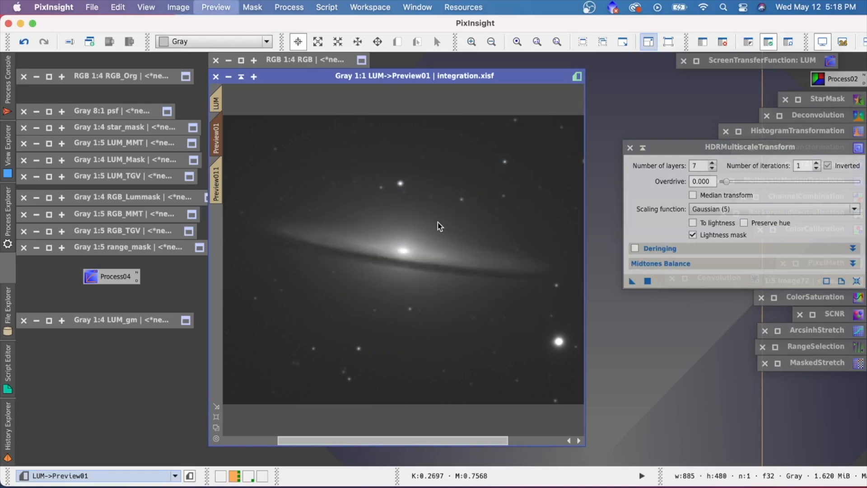
pyautogui.press('shift+super+z')
pyautogui.press('shift+super+z')
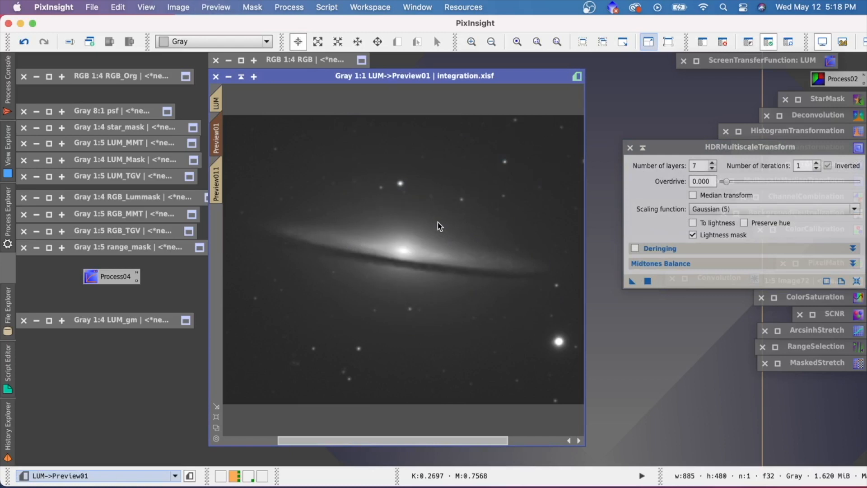
# Apply the 7-layer HDRMultiscaleTransform to the full LUM image, inspect the galaxy core, and collapse the process window.
pyautogui.click(219, 103)
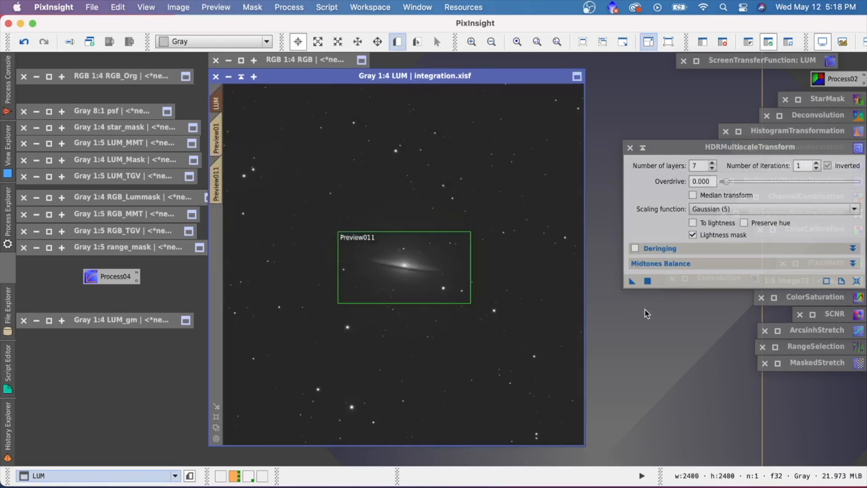
pyautogui.moveTo(632, 281); pyautogui.dragTo(453, 197)
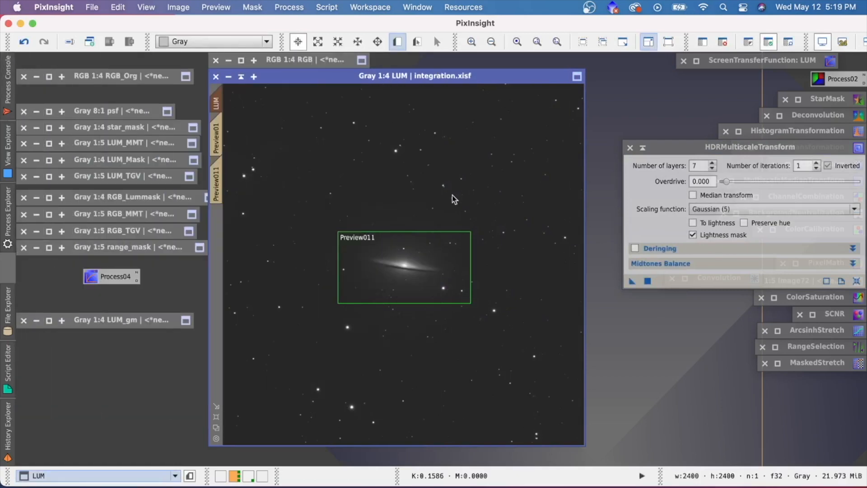
pyautogui.moveTo(399, 77); pyautogui.dragTo(385, 77)
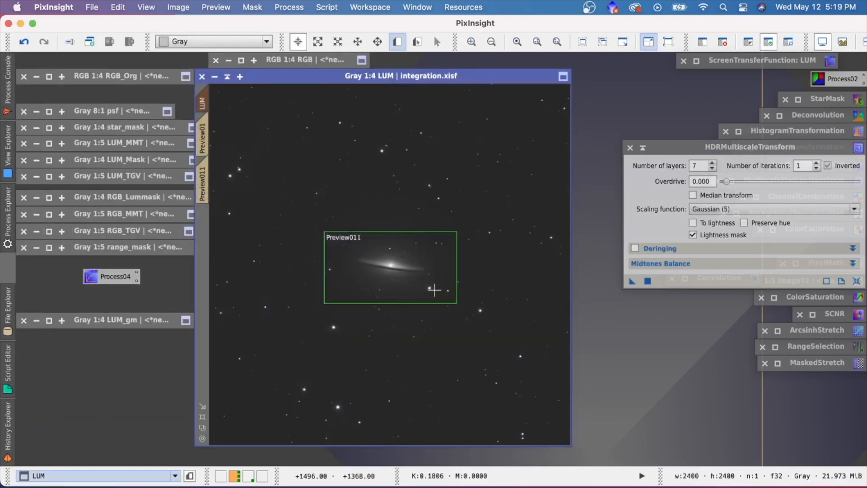
pyautogui.scroll(4, 414, 302)
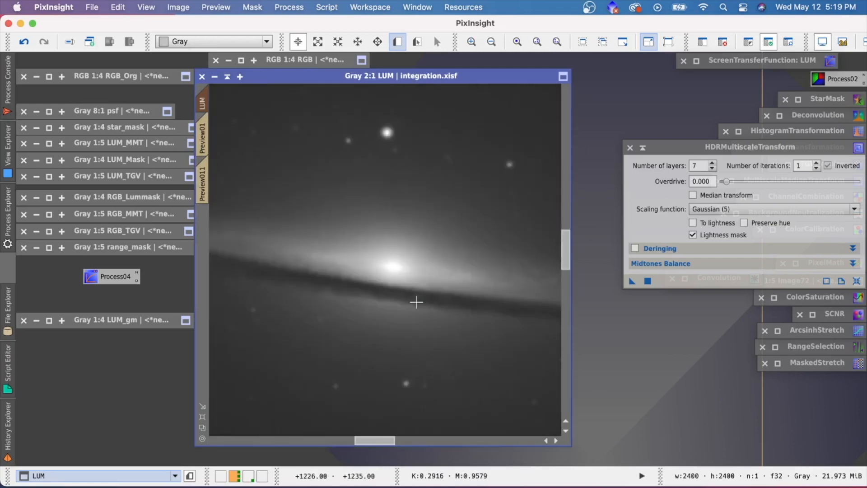
pyautogui.scroll(-2, 415, 302)
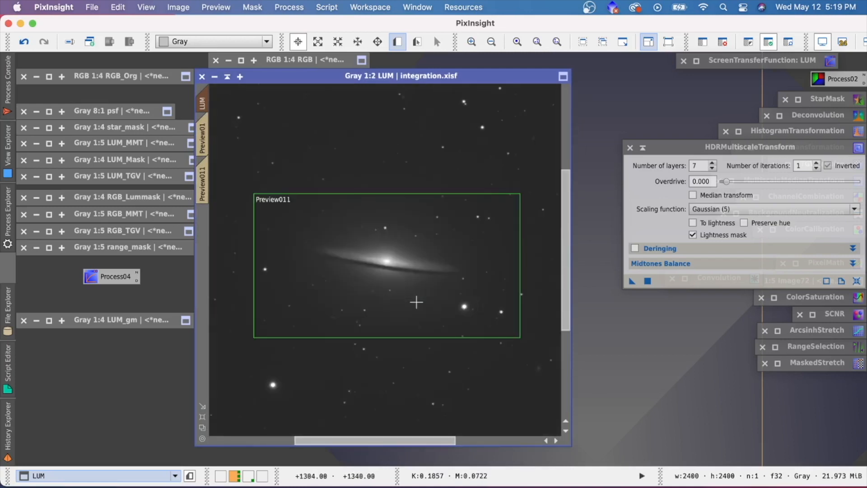
pyautogui.scroll(-2, 416, 301)
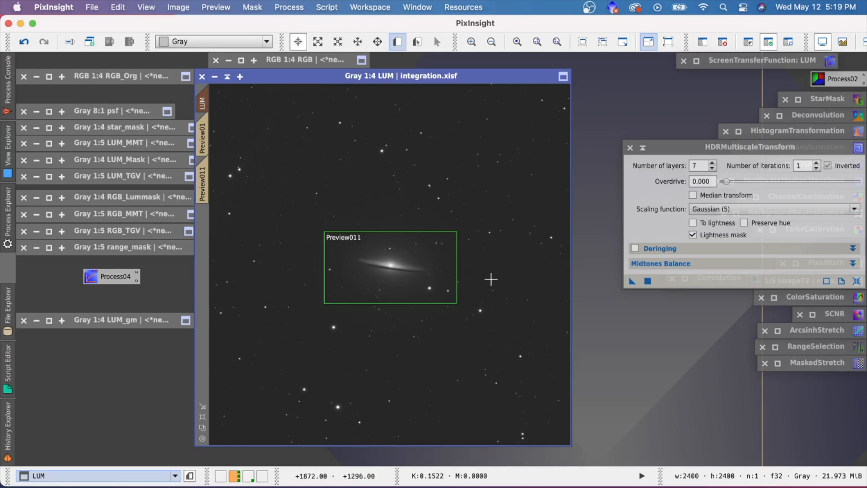
pyautogui.click(642, 148)
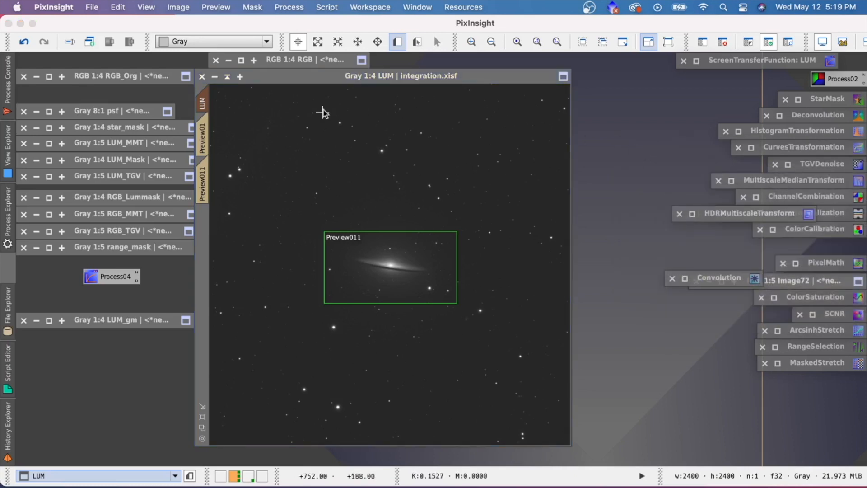
pyautogui.moveTo(365, 75); pyautogui.dragTo(340, 75)
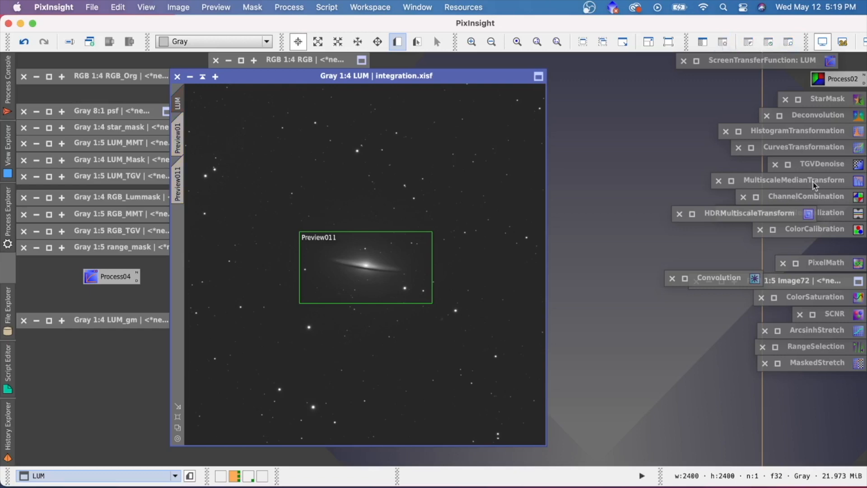
# Darken the LUM image's background with a reset HistogramTransformation at shadows 0.05569620, judging it in a real-time preview, and put the process away.
pyautogui.doubleClick(798, 131)
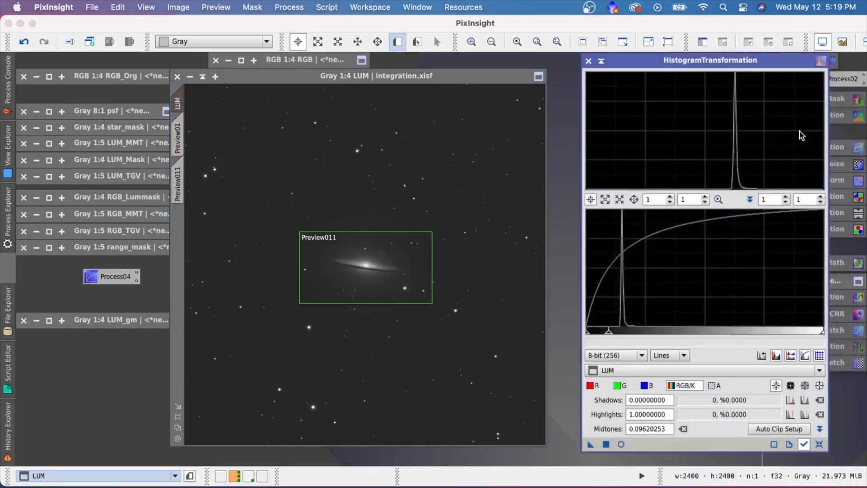
pyautogui.click(818, 443)
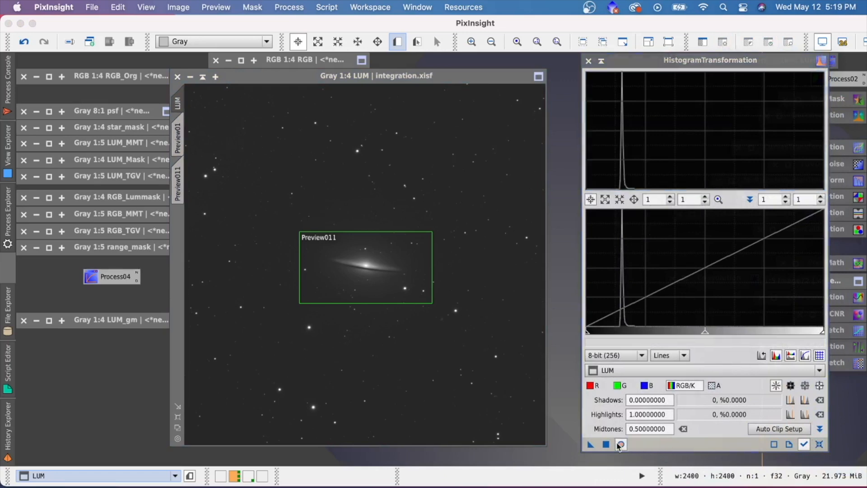
pyautogui.click(621, 444)
pyautogui.moveTo(586, 338); pyautogui.dragTo(599, 336)
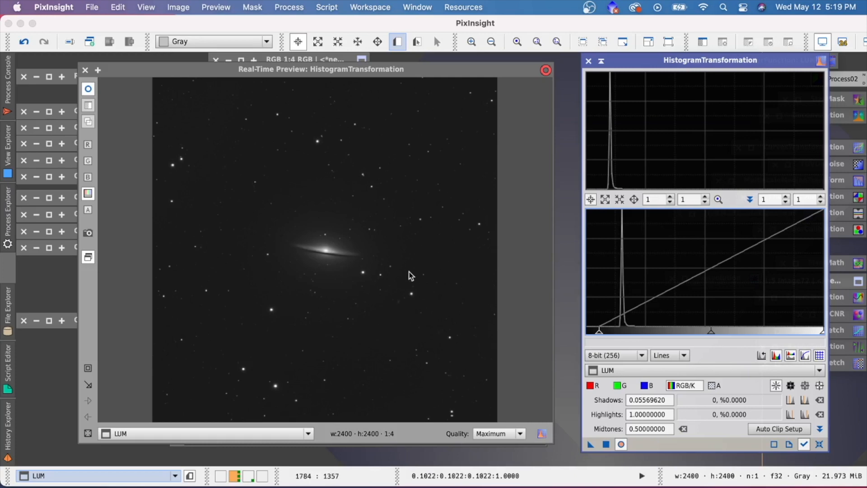
pyautogui.click(85, 70)
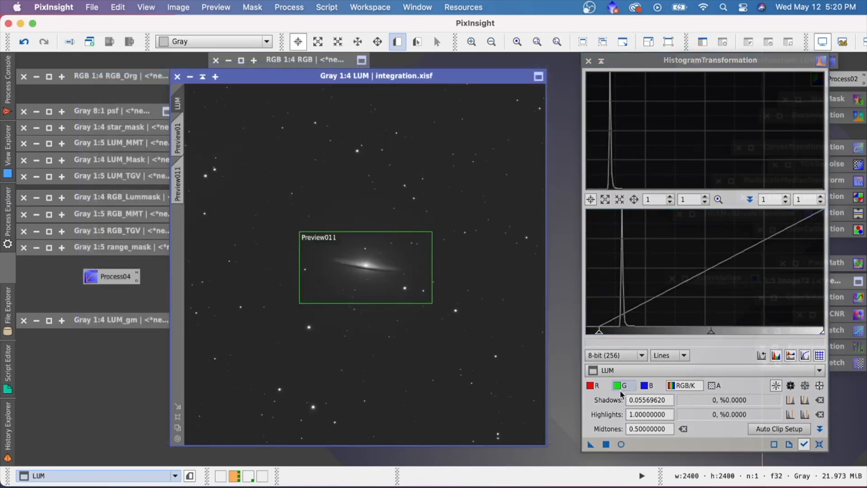
pyautogui.moveTo(590, 443); pyautogui.dragTo(455, 318)
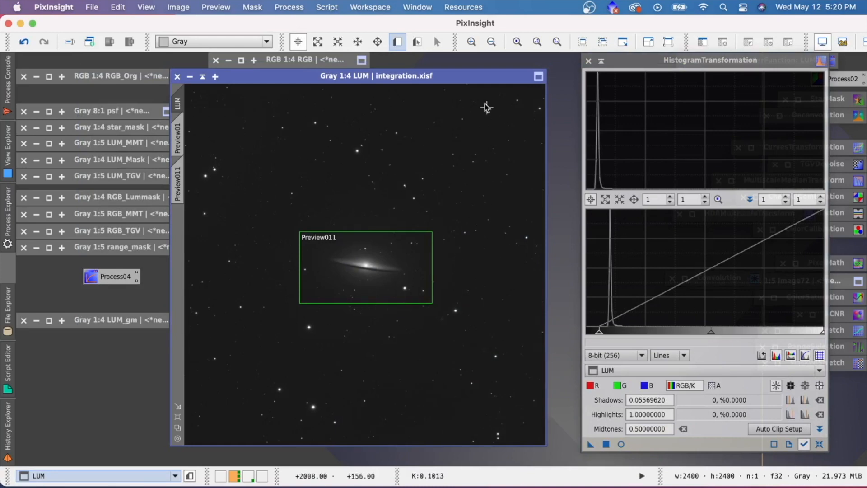
pyautogui.click(588, 61)
# Restore the RGB image window and minimize the LUM image so that only RGB stays open.
pyautogui.moveTo(401, 80)
pyautogui.mouseDown()
pyautogui.moveTo(430, 76)
pyautogui.moveTo(392, 70)
pyautogui.moveTo(413, 92)
pyautogui.moveTo(405, 90)
pyautogui.mouseUp()
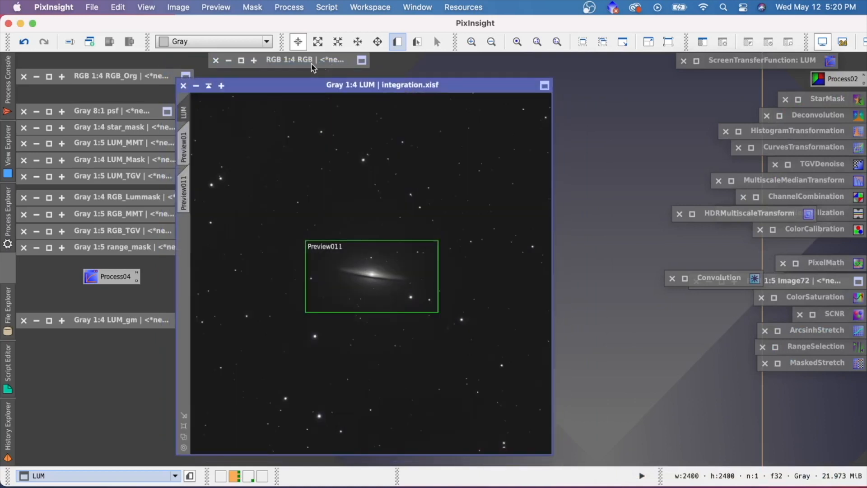
pyautogui.doubleClick(322, 60)
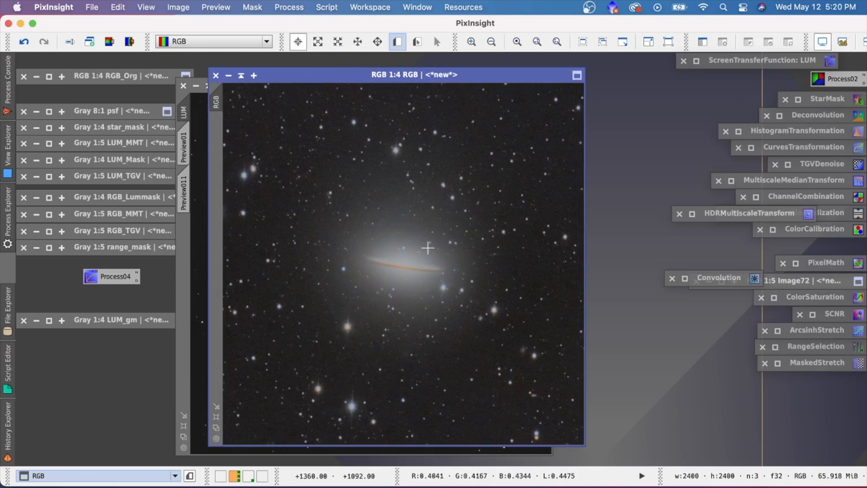
pyautogui.click(289, 7)
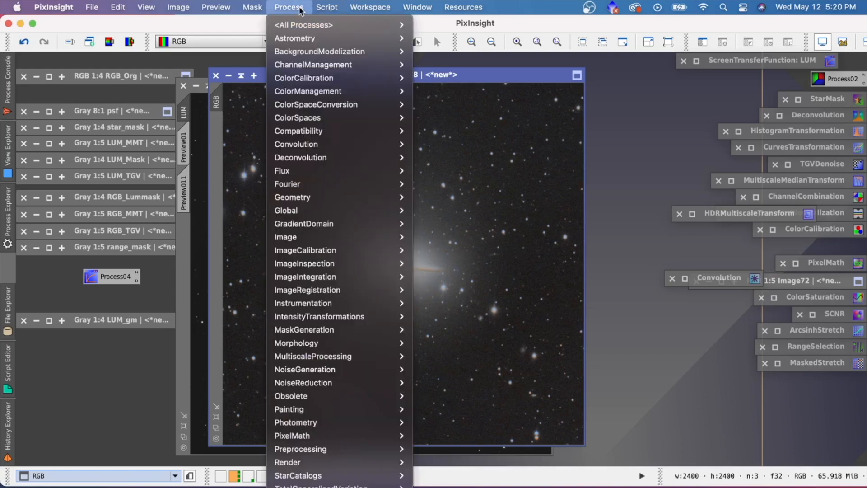
pyautogui.moveTo(388, 25)
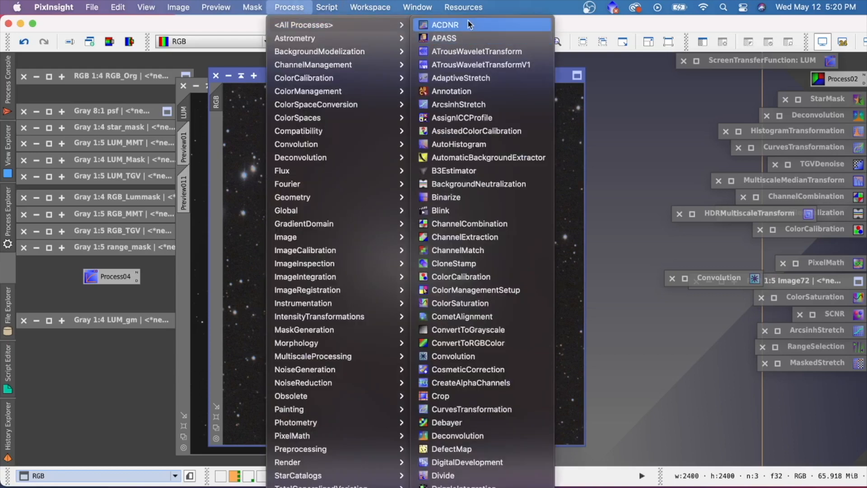
pyautogui.click(563, 77)
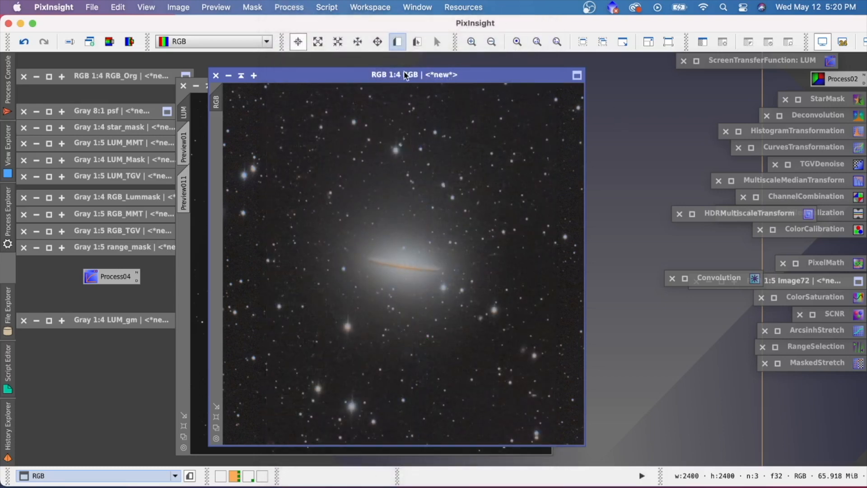
pyautogui.moveTo(405, 74); pyautogui.dragTo(391, 75)
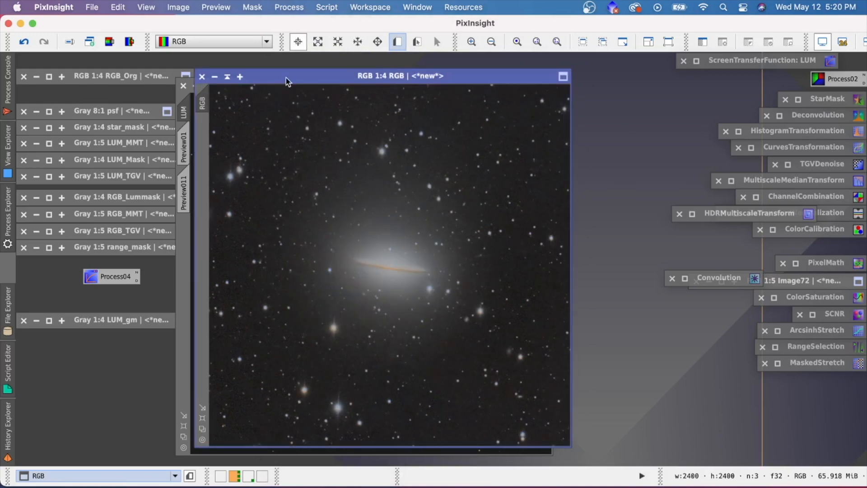
pyautogui.moveTo(286, 77); pyautogui.dragTo(314, 75)
pyautogui.click(208, 86)
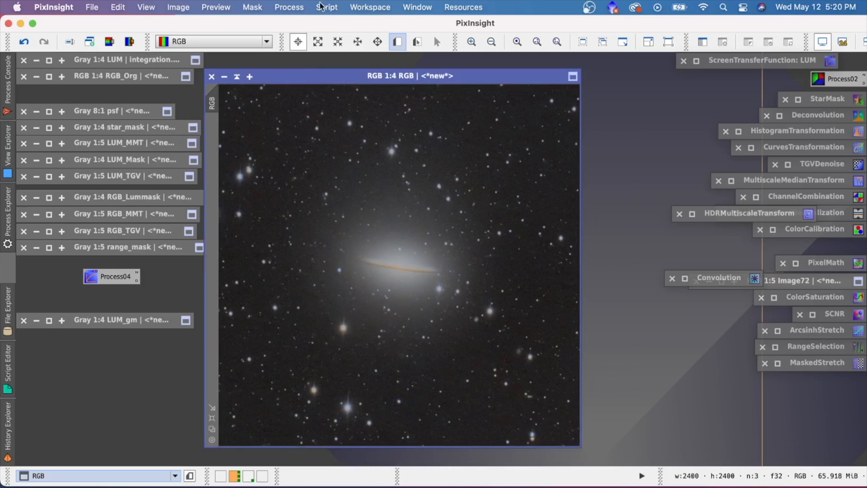
# Open the LRGBCombination process.
pyautogui.click(301, 10)
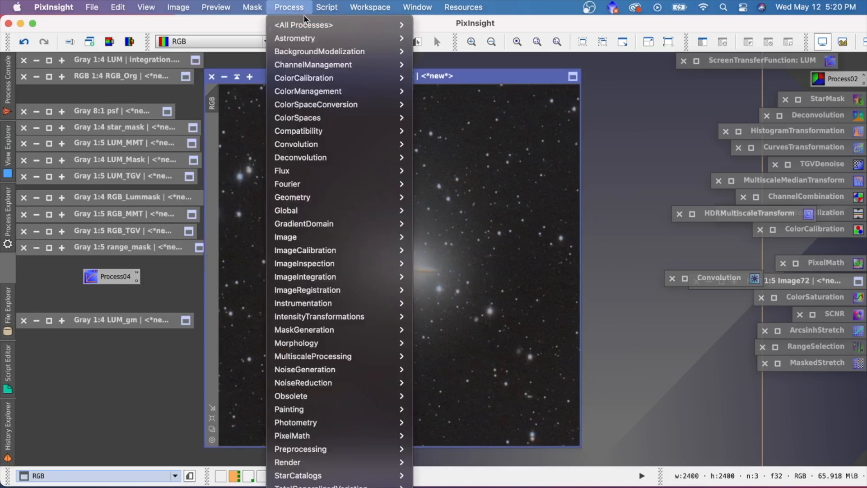
pyautogui.moveTo(306, 23)
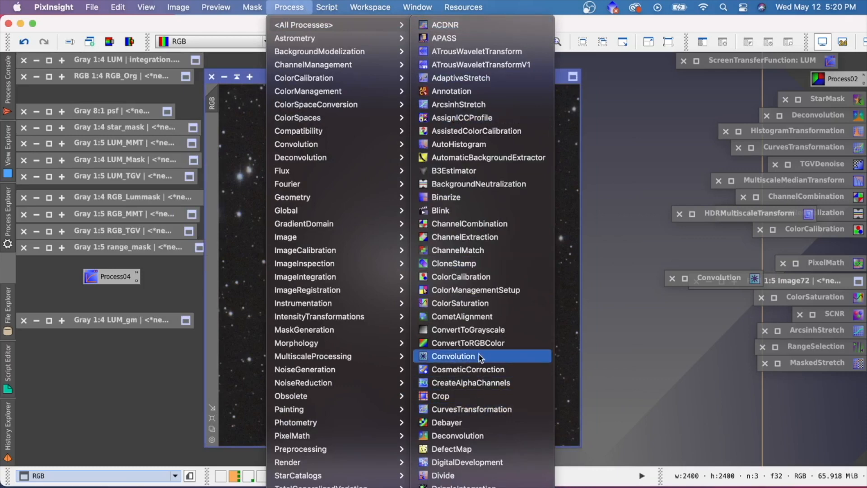
pyautogui.scroll(-10, 478, 354)
pyautogui.scroll(-2, 480, 357)
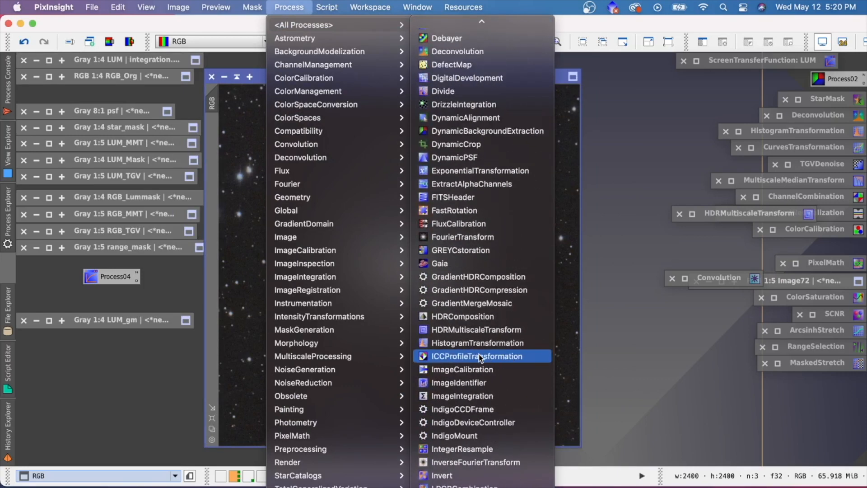
pyautogui.scroll(-4, 480, 358)
pyautogui.scroll(-2, 481, 357)
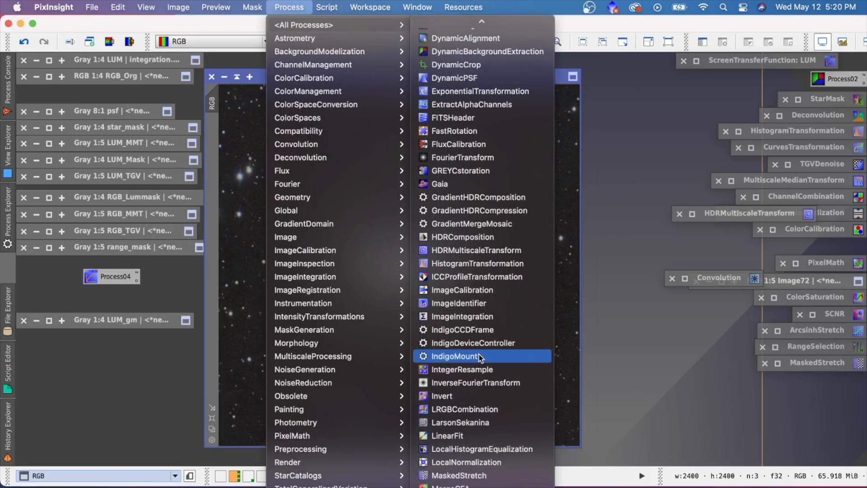
pyautogui.scroll(-2, 479, 354)
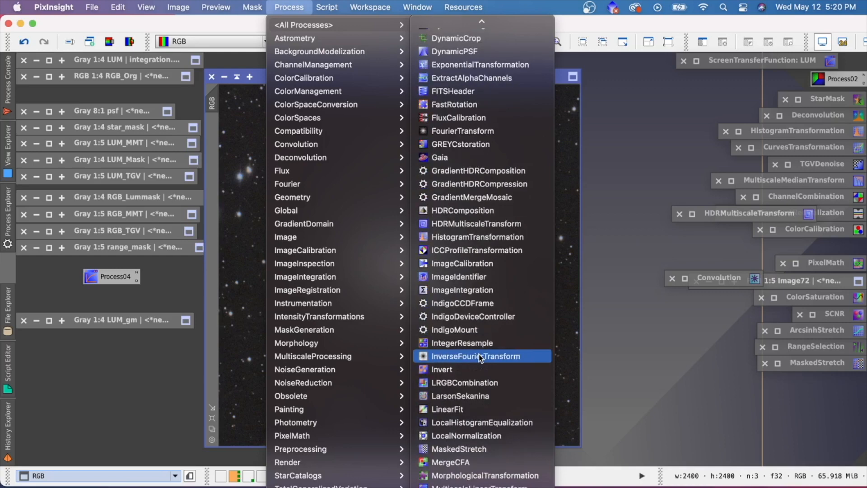
pyautogui.click(463, 383)
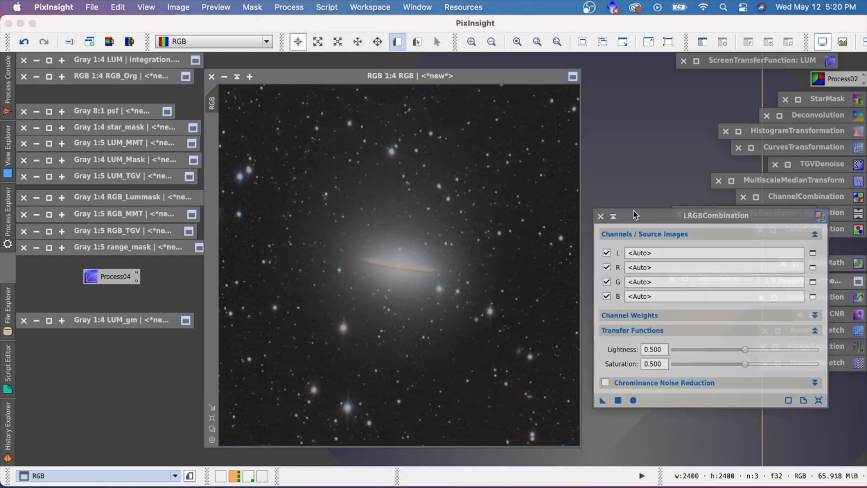
# Arrange the LRGBCombination window beside the RGB image so that both are fully accessible.
pyautogui.moveTo(634, 214); pyautogui.dragTo(633, 175)
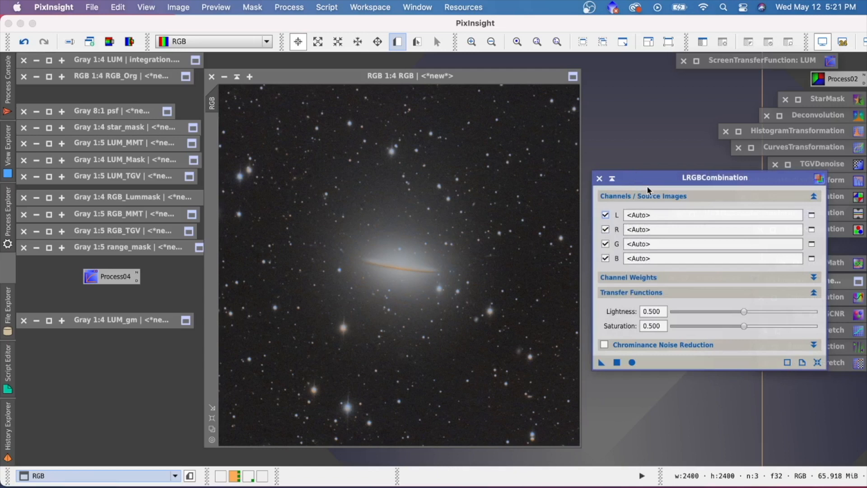
pyautogui.moveTo(421, 77); pyautogui.dragTo(405, 79)
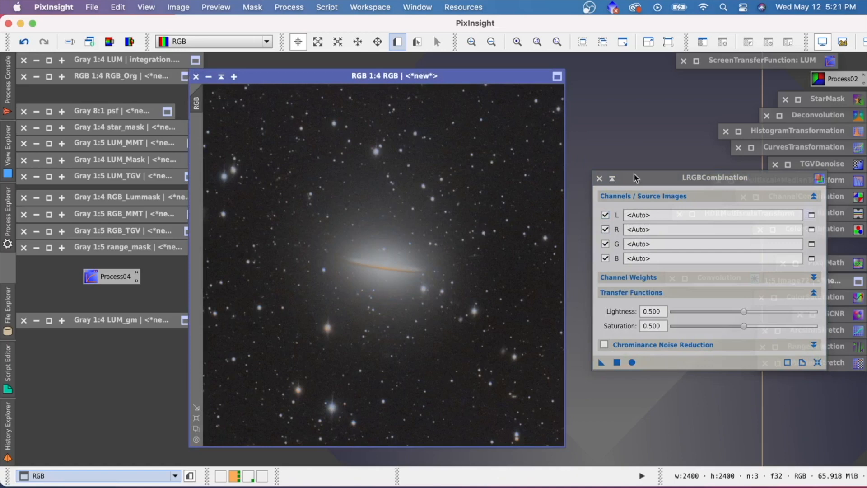
pyautogui.moveTo(634, 174); pyautogui.dragTo(630, 156)
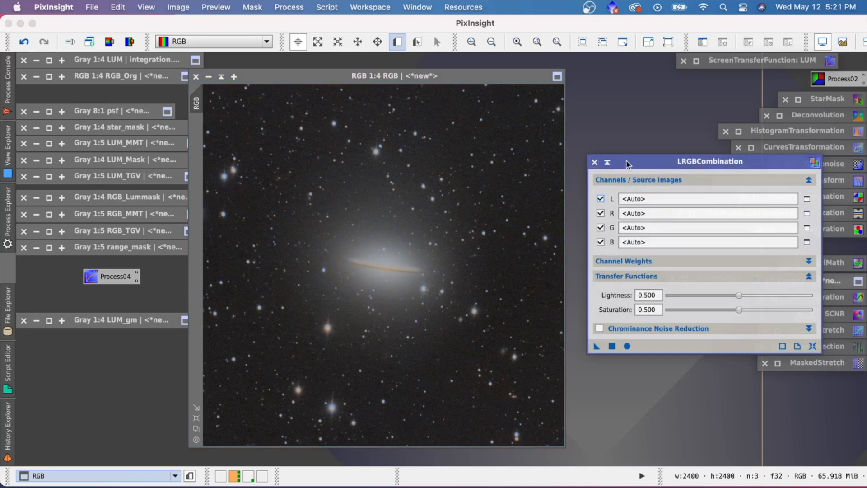
pyautogui.moveTo(631, 163)
pyautogui.mouseDown()
pyautogui.moveTo(646, 163)
pyautogui.moveTo(634, 161)
pyautogui.mouseUp()
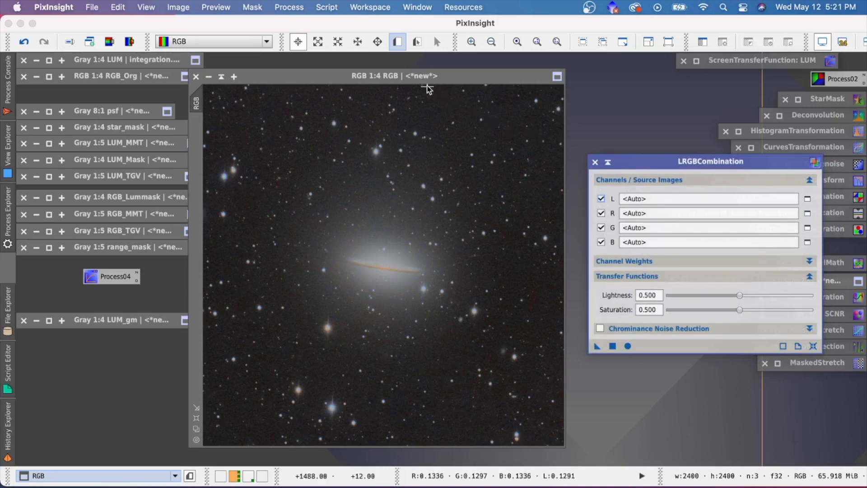
pyautogui.click(408, 76)
pyautogui.moveTo(408, 73); pyautogui.dragTo(401, 74)
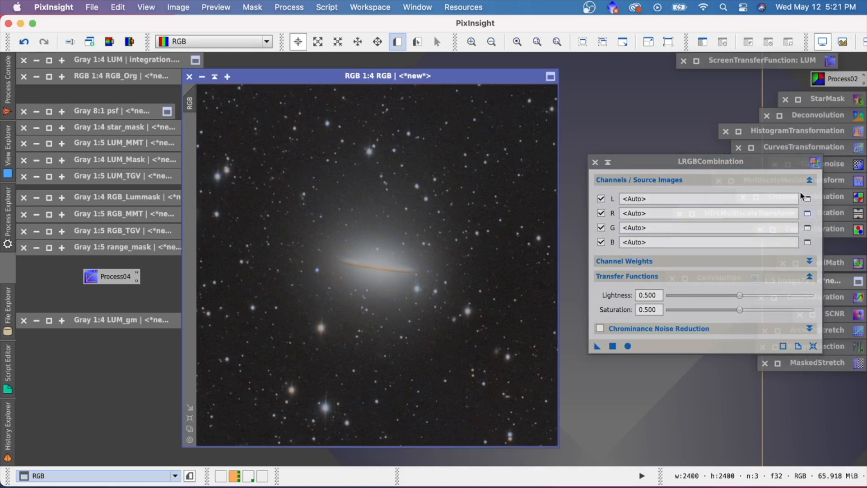
pyautogui.moveTo(704, 164); pyautogui.dragTo(688, 161)
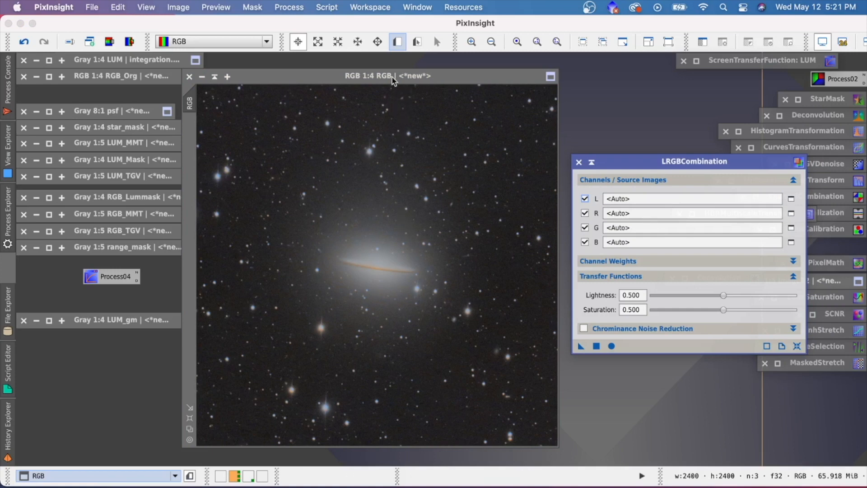
pyautogui.moveTo(392, 77); pyautogui.dragTo(386, 77)
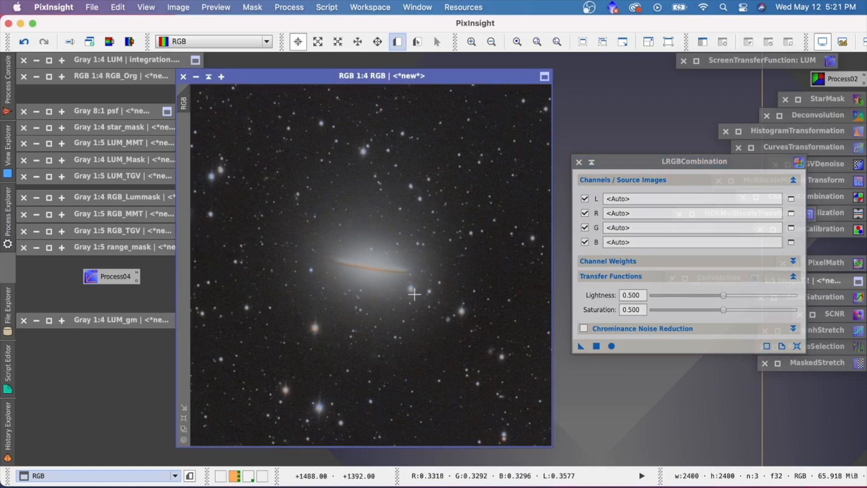
pyautogui.moveTo(648, 164); pyautogui.dragTo(657, 165)
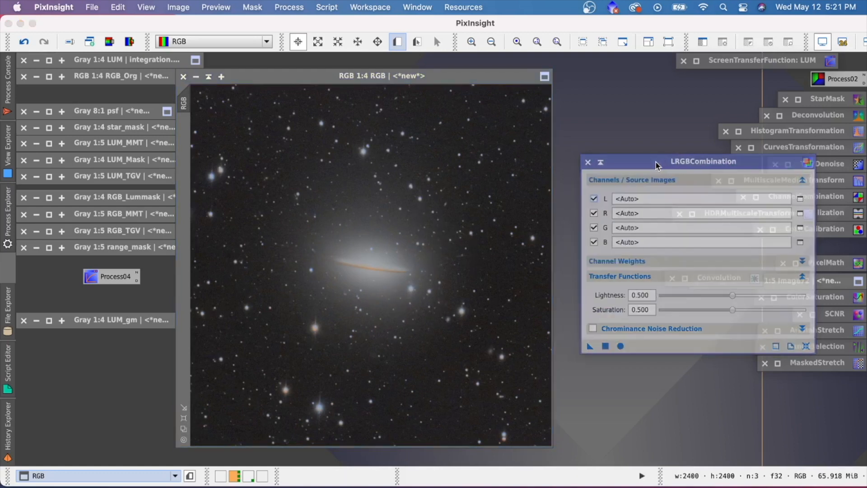
pyautogui.moveTo(682, 163); pyautogui.dragTo(674, 164)
# Disable the R, G and B channels in LRGBCombination and choose LUM as the lightness source image.
pyautogui.click(585, 213)
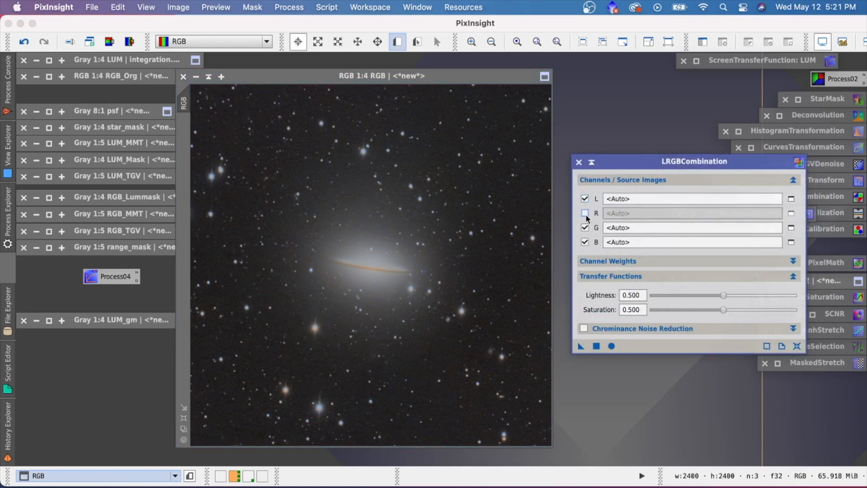
pyautogui.click(585, 242)
pyautogui.click(584, 227)
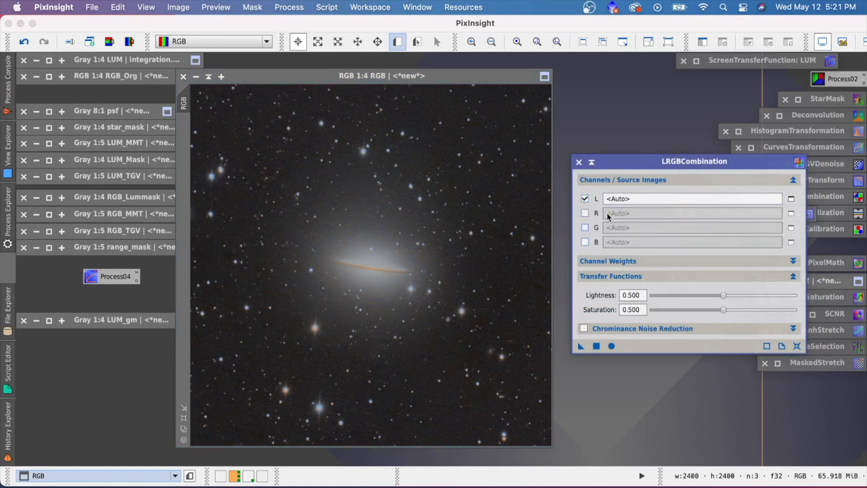
pyautogui.click(790, 198)
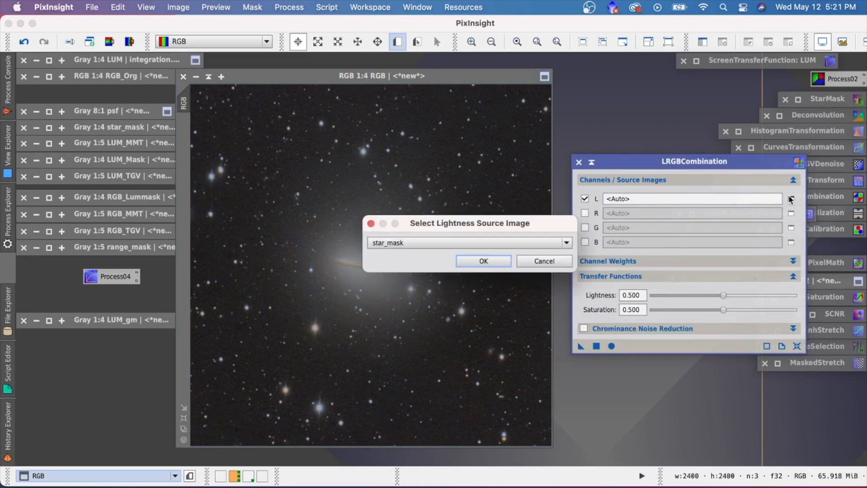
pyautogui.click(566, 243)
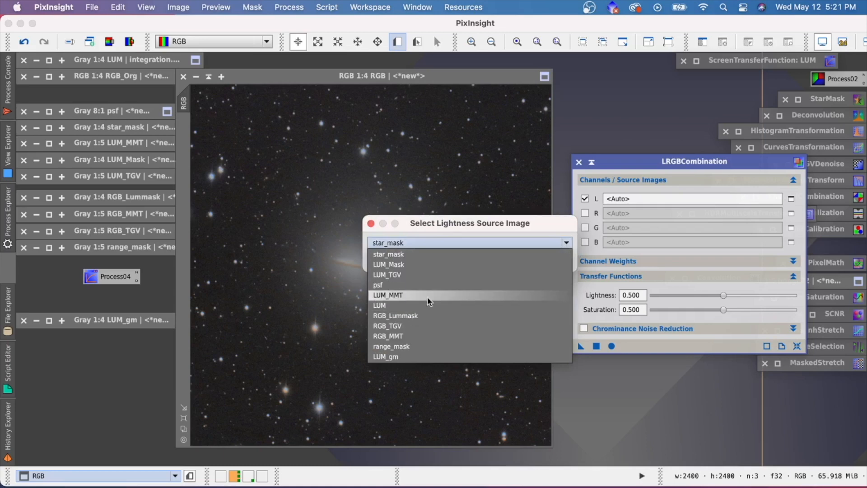
pyautogui.click(406, 305)
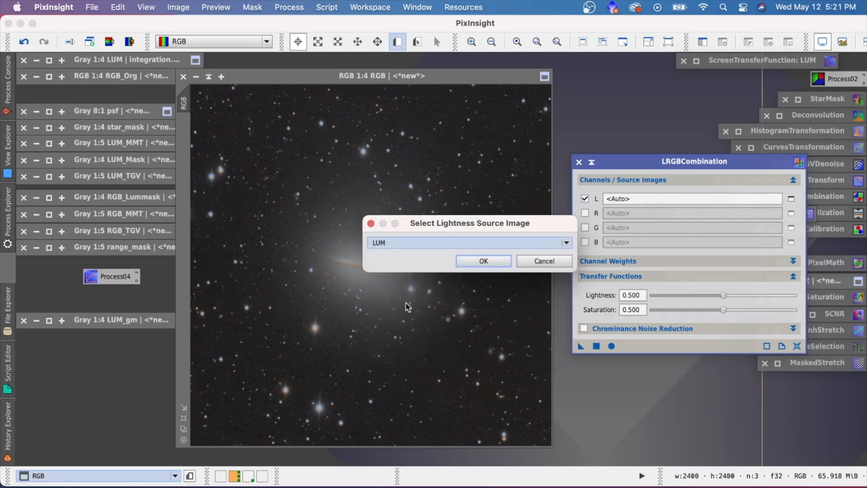
pyautogui.click(483, 261)
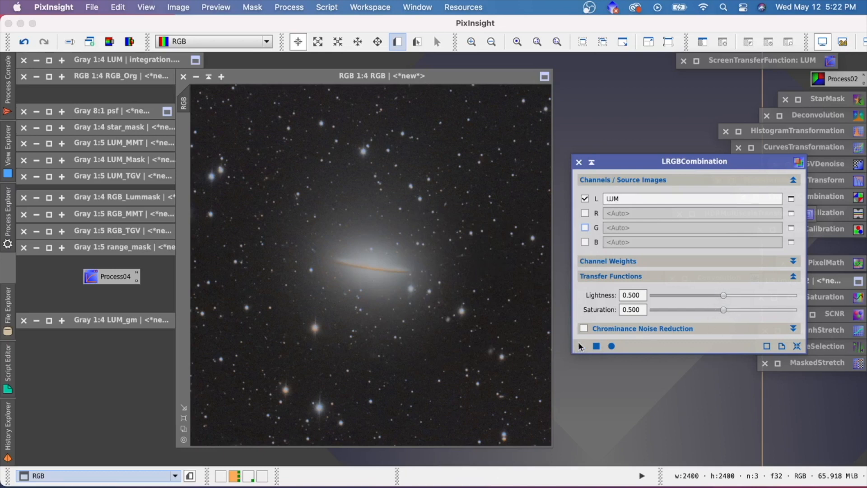
# Create a full-frame Preview01 of the RGB image and apply the LRGBCombination with LUM to it.
pyautogui.moveTo(183, 99); pyautogui.dragTo(184, 136)
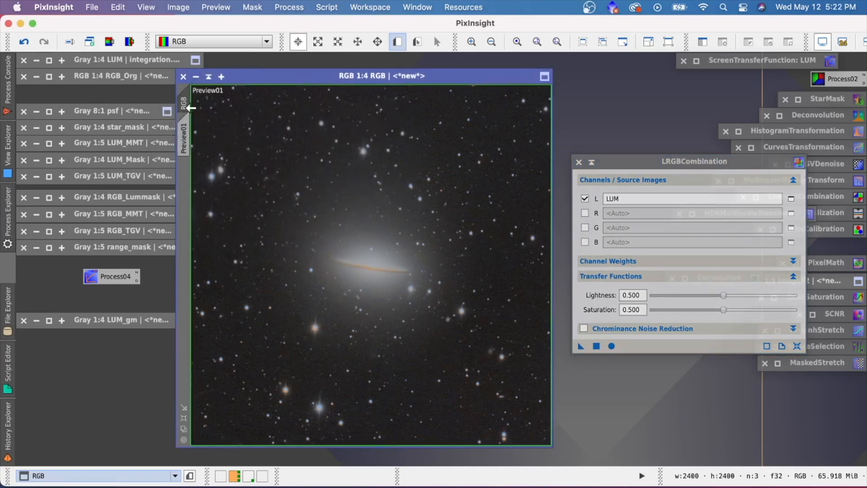
pyautogui.click(185, 135)
pyautogui.scroll(-3, 360, 246)
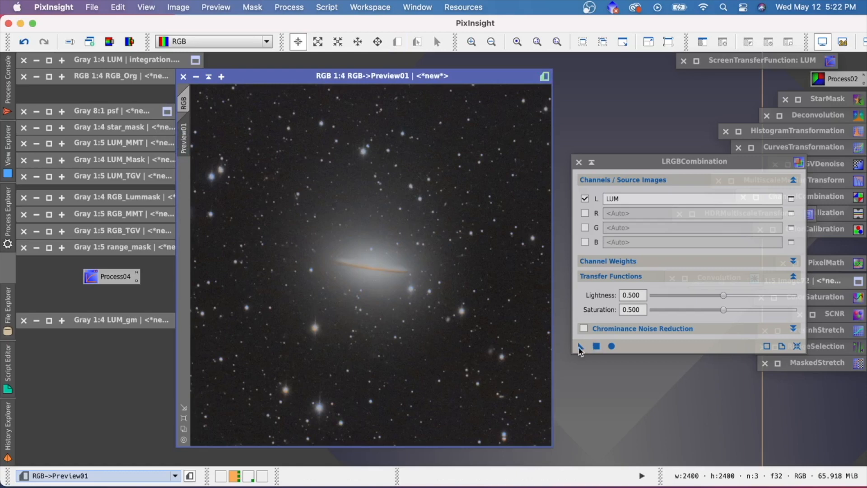
pyautogui.moveTo(581, 346); pyautogui.dragTo(429, 232)
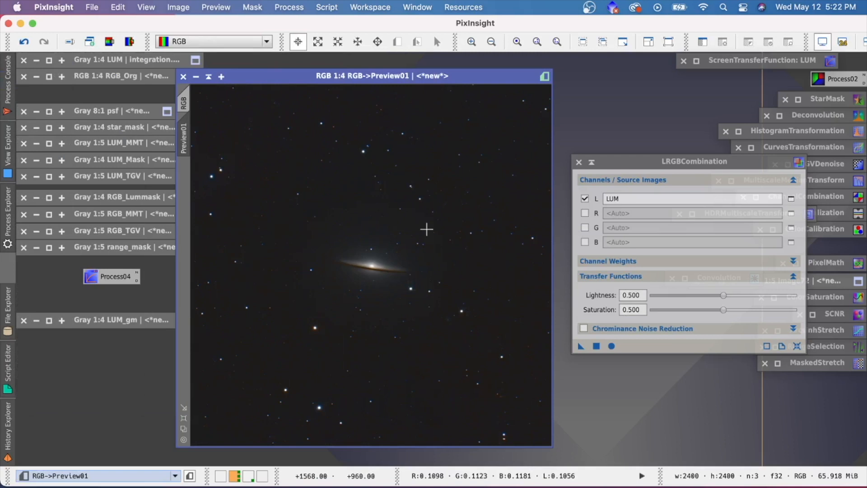
# Compare Preview01 of the RGB image before and after the LRGBCombination by toggling its result.
pyautogui.press('shift+super+z')
pyautogui.press('shift+super+z')
pyautogui.press('shift+super+z')
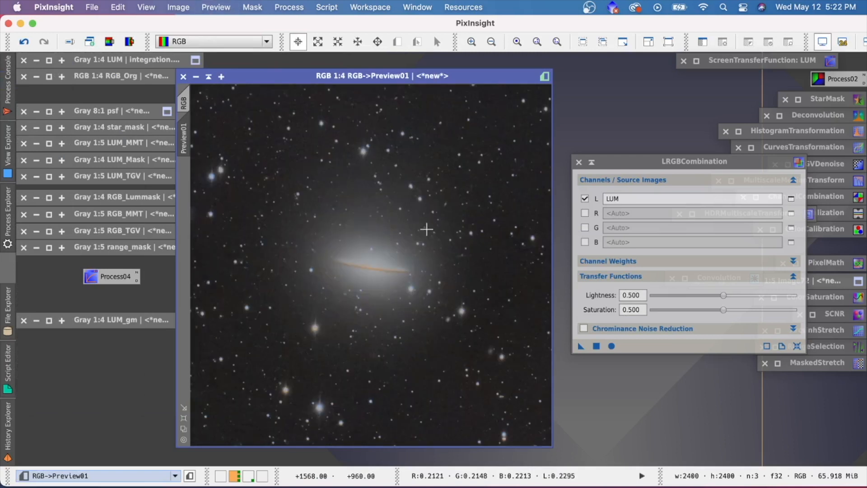
pyautogui.press('shift+super+z')
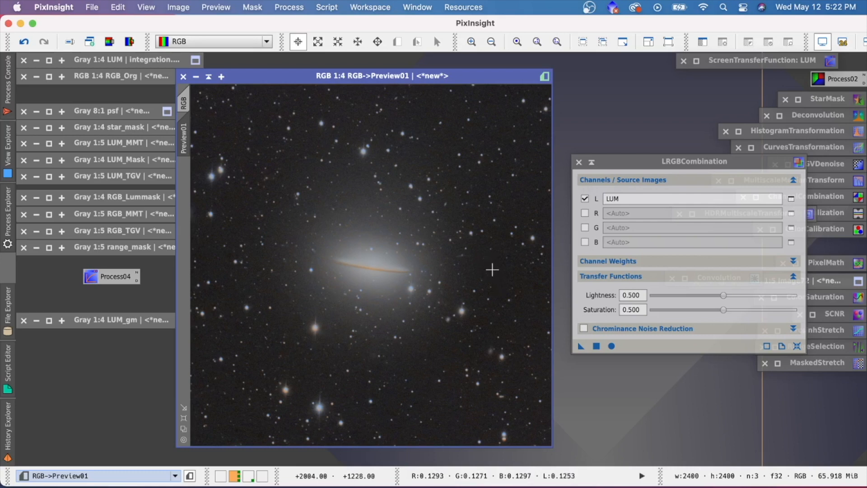
# Switch to the main RGB view and open a reset HistogramTransformation with its real-time preview.
pyautogui.moveTo(417, 78); pyautogui.dragTo(407, 78)
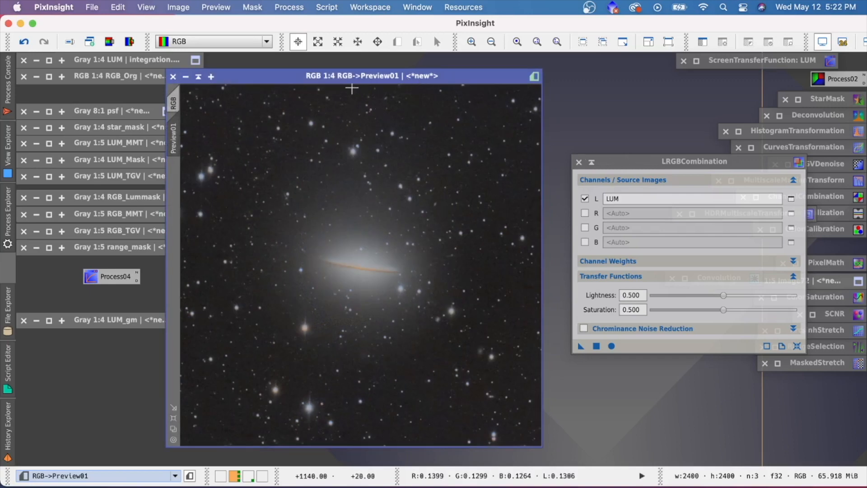
pyautogui.click(173, 103)
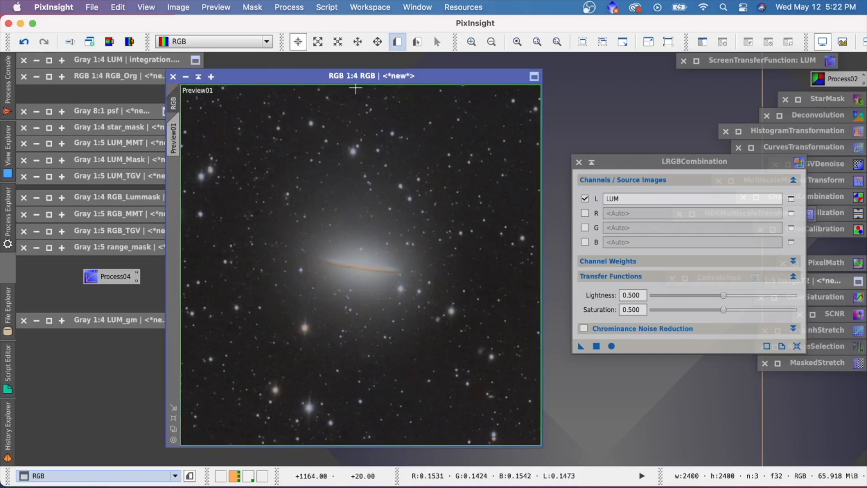
pyautogui.click(591, 162)
pyautogui.doubleClick(800, 135)
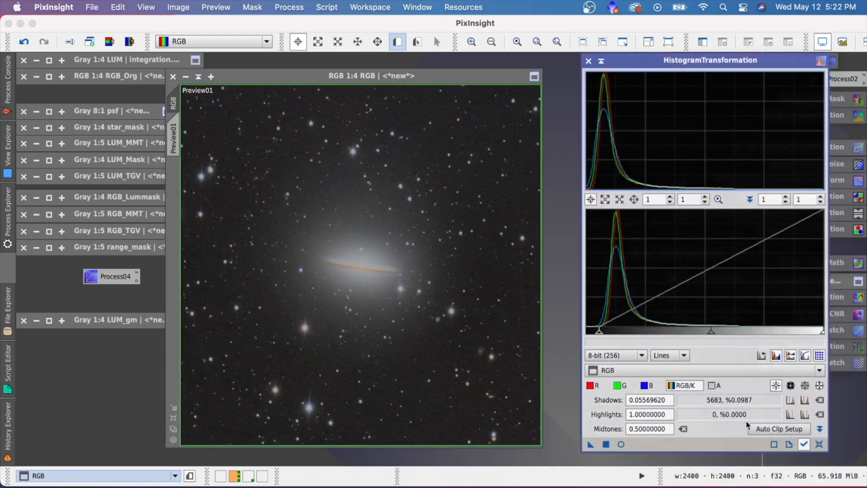
pyautogui.click(819, 444)
pyautogui.click(621, 444)
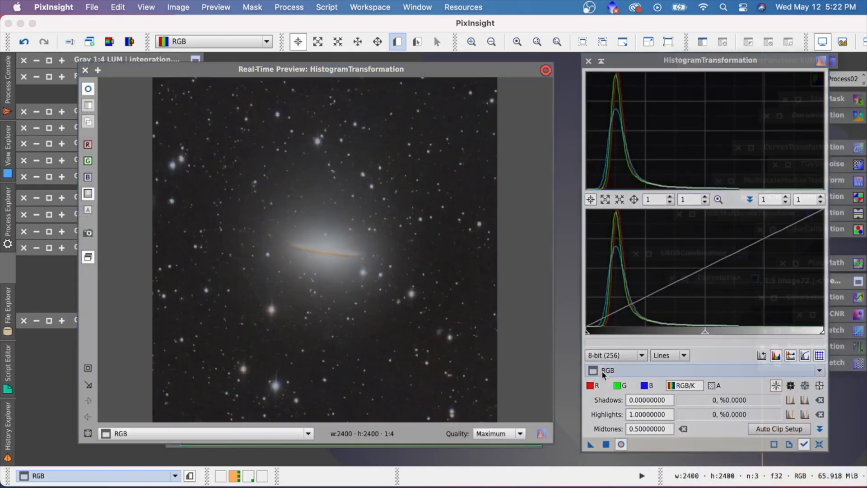
# Set the HistogramTransformation shadows to 0.03544304, apply it to the RGB image and close the process.
pyautogui.moveTo(586, 332); pyautogui.dragTo(593, 335)
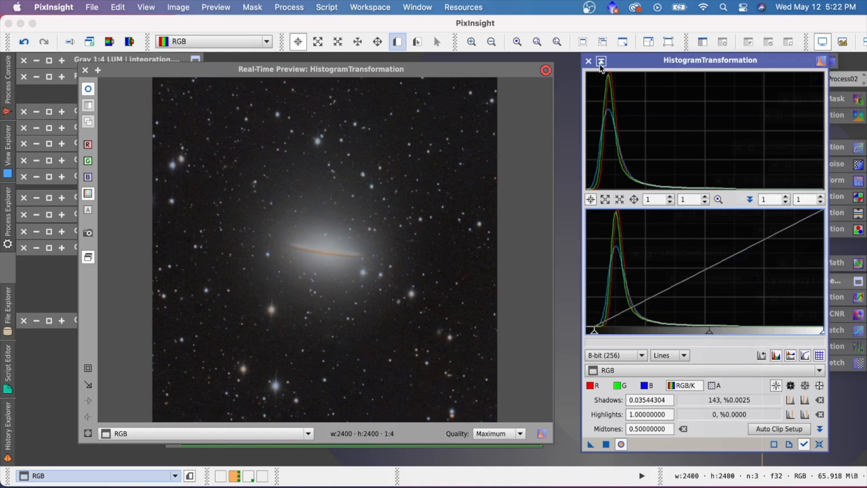
pyautogui.click(88, 71)
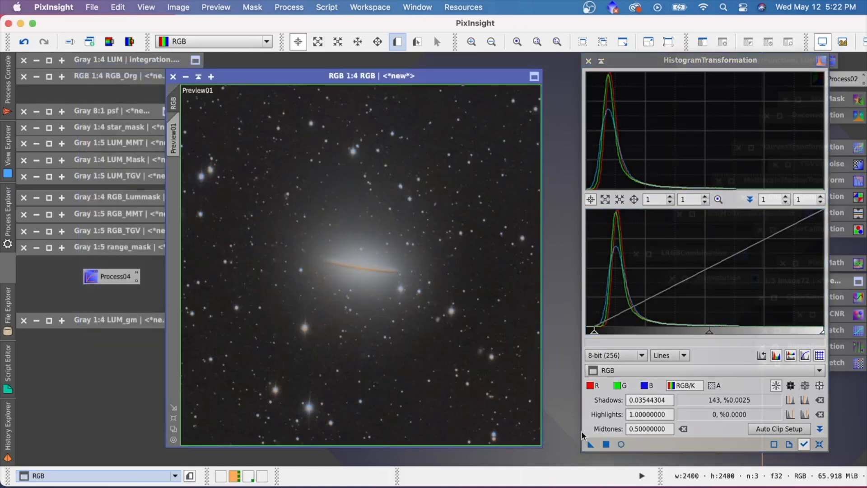
pyautogui.moveTo(496, 366); pyautogui.dragTo(370, 245)
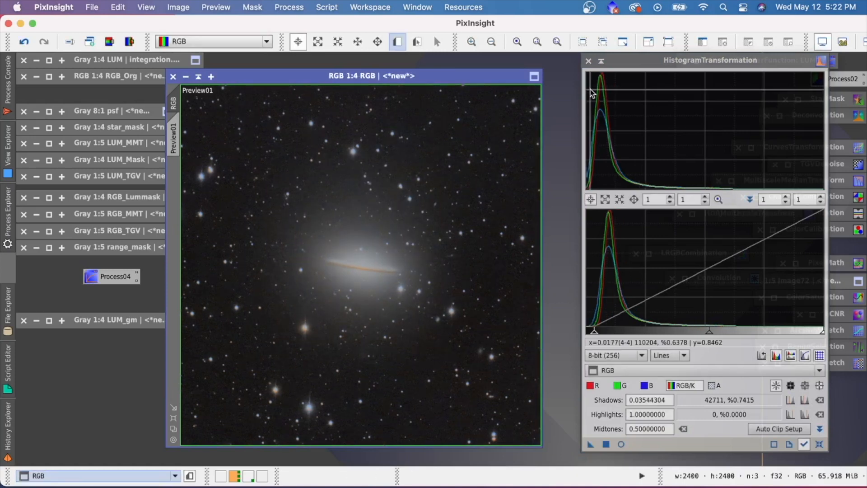
pyautogui.click(588, 61)
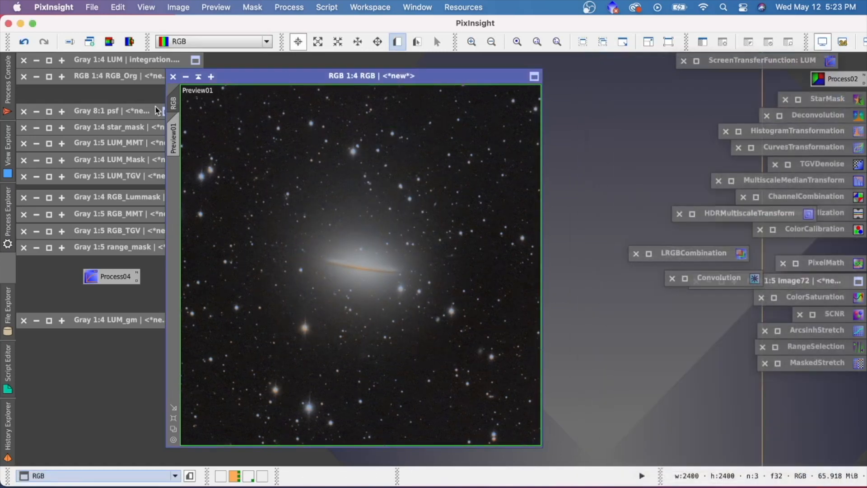
# Apply the LRGBCombination with LUM as lightness to Preview01 of the adjusted RGB image.
pyautogui.click(174, 136)
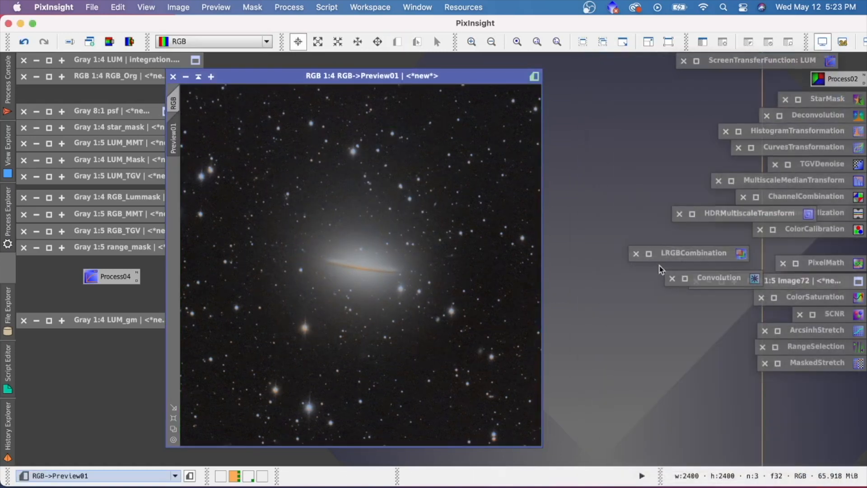
pyautogui.doubleClick(701, 264)
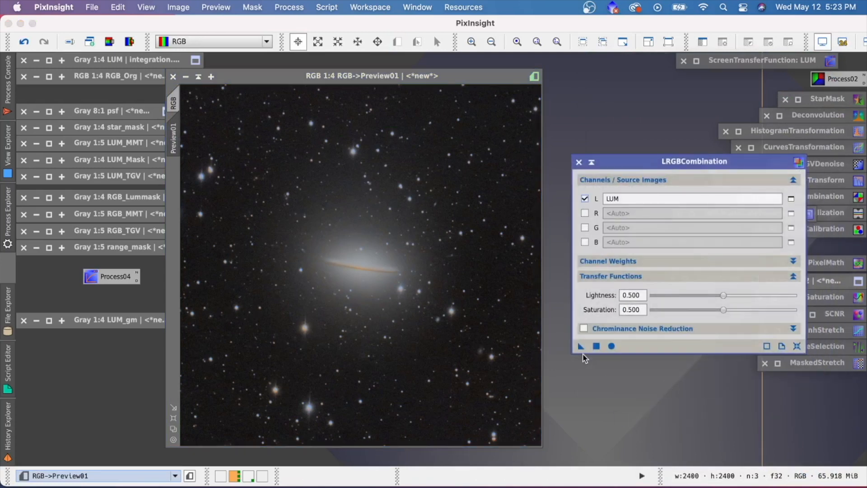
pyautogui.click(580, 347)
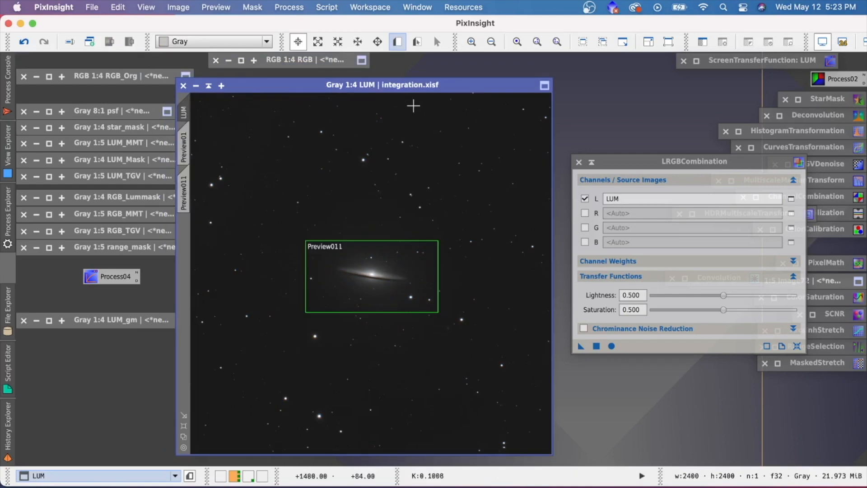
# Put away LRGBCombination and open HistogramTransformation with a real-time preview of the LUM image.
pyautogui.moveTo(404, 89)
pyautogui.mouseDown()
pyautogui.moveTo(410, 85)
pyautogui.moveTo(402, 83)
pyautogui.mouseUp()
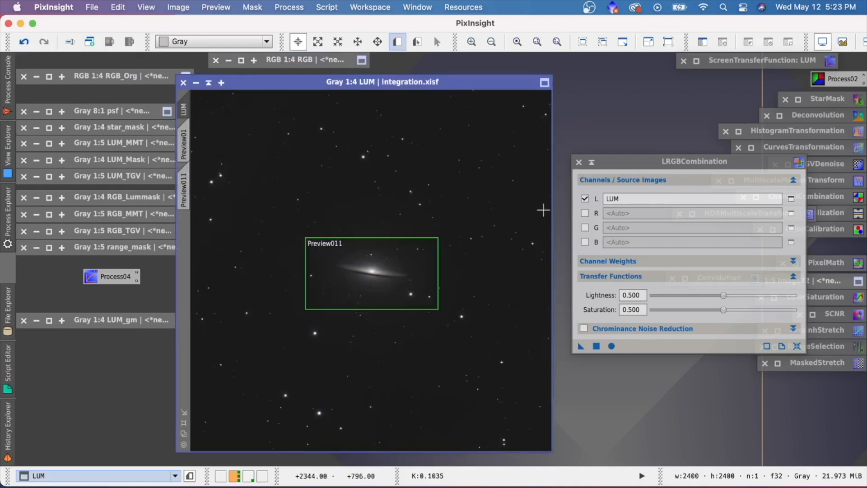
pyautogui.click(592, 161)
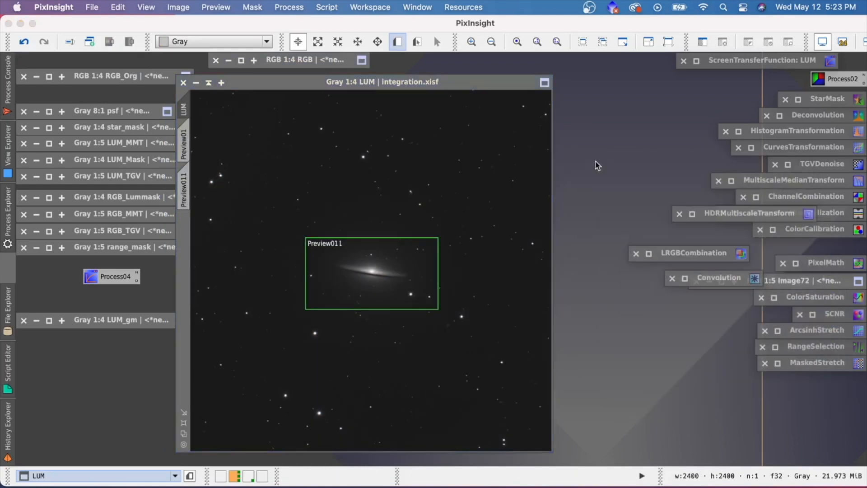
pyautogui.doubleClick(798, 133)
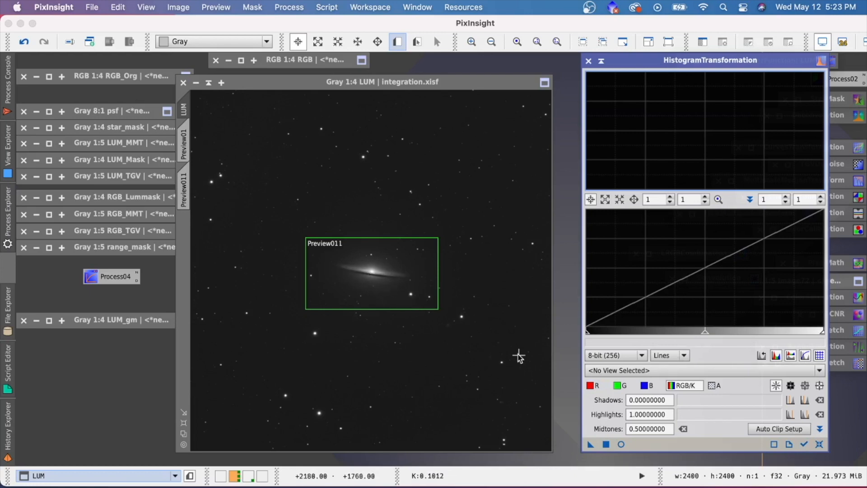
pyautogui.click(621, 444)
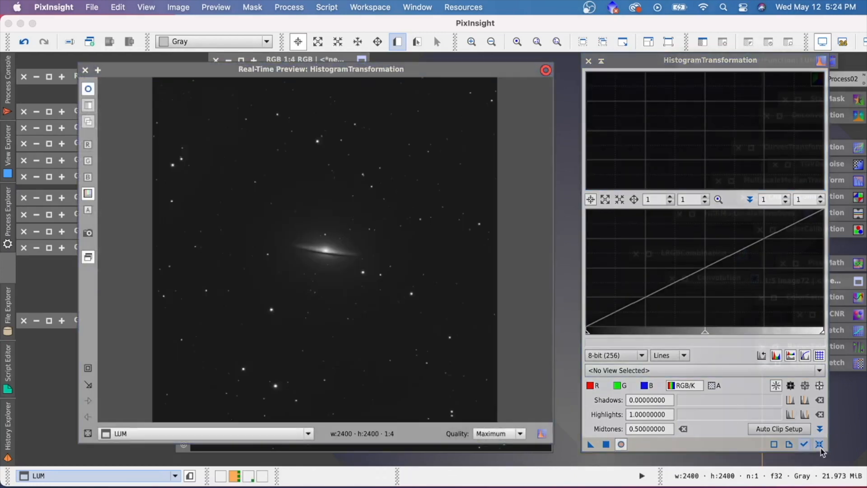
# Set midtones to 0.30886076 and shadows to 0.05569620 in HistogramTransformation and apply it to the LUM image.
pyautogui.moveTo(705, 335); pyautogui.dragTo(659, 334)
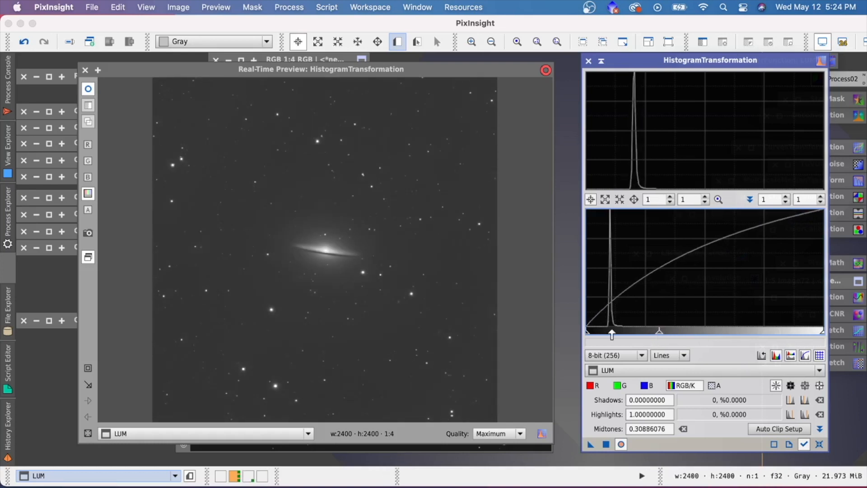
pyautogui.moveTo(588, 336); pyautogui.dragTo(598, 335)
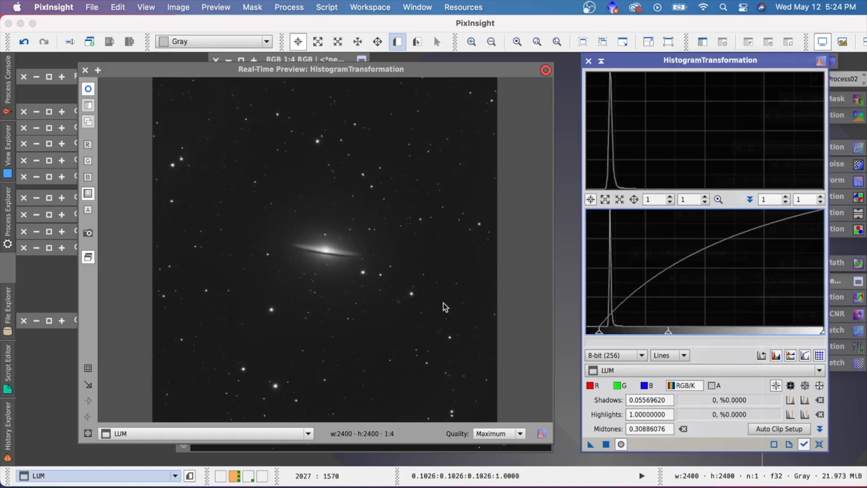
pyautogui.click(85, 70)
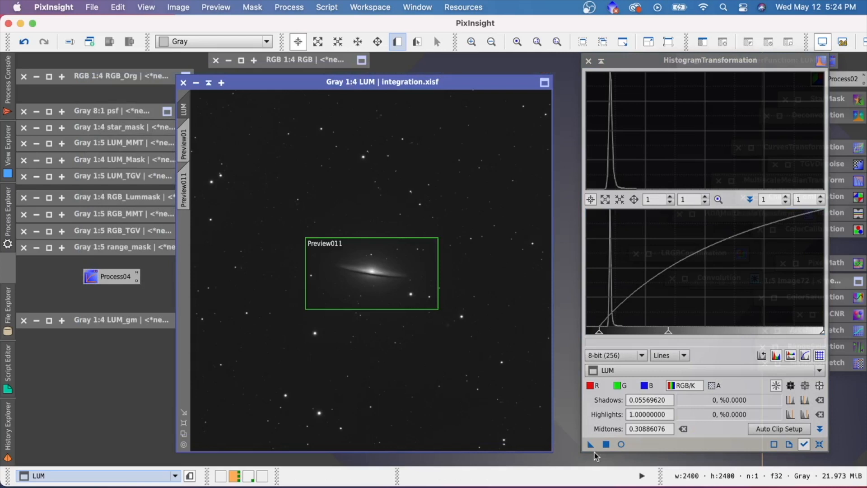
pyautogui.moveTo(590, 444); pyautogui.dragTo(483, 351)
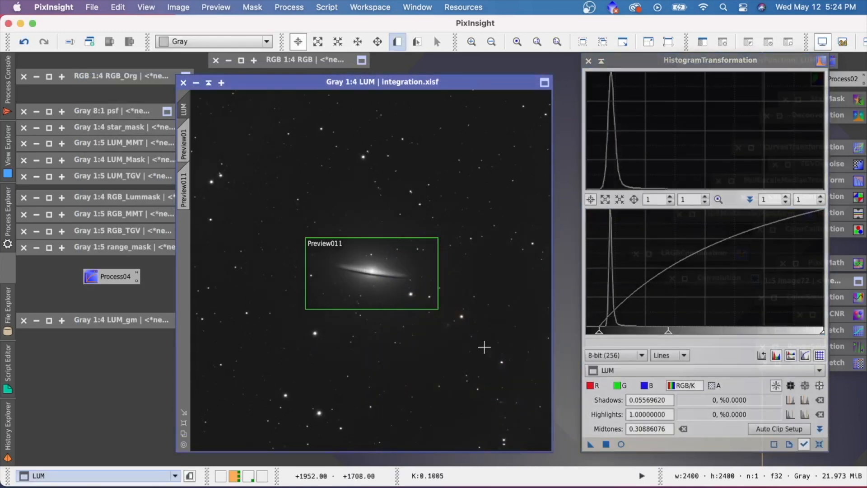
# Put away HistogramTransformation and the LUM image, and bring back the RGB image with LRGBCombination.
pyautogui.click(588, 61)
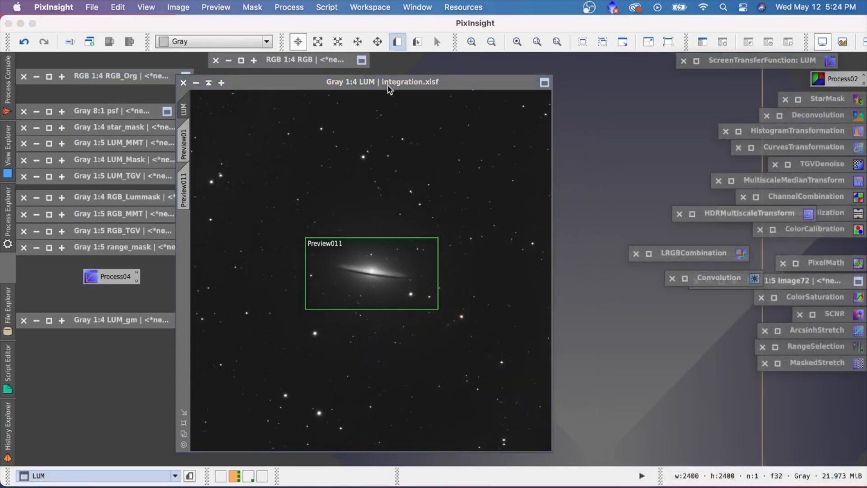
pyautogui.moveTo(389, 86); pyautogui.dragTo(400, 79)
pyautogui.click(221, 77)
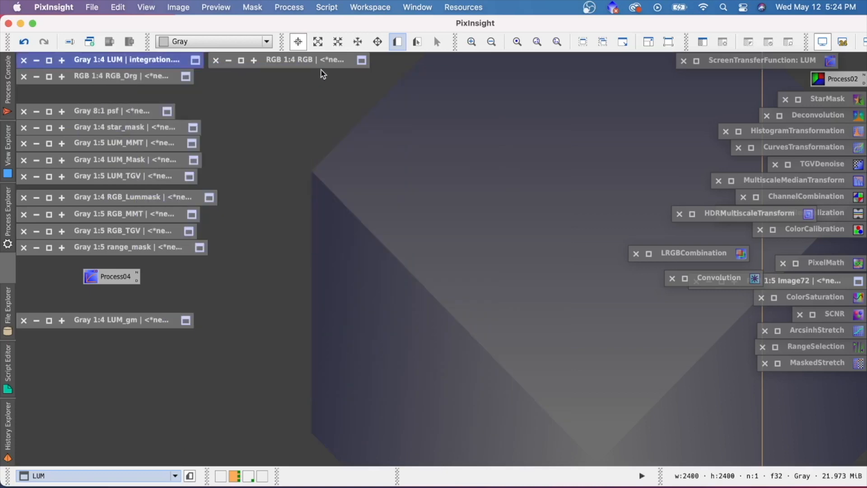
pyautogui.doubleClick(318, 61)
pyautogui.doubleClick(690, 251)
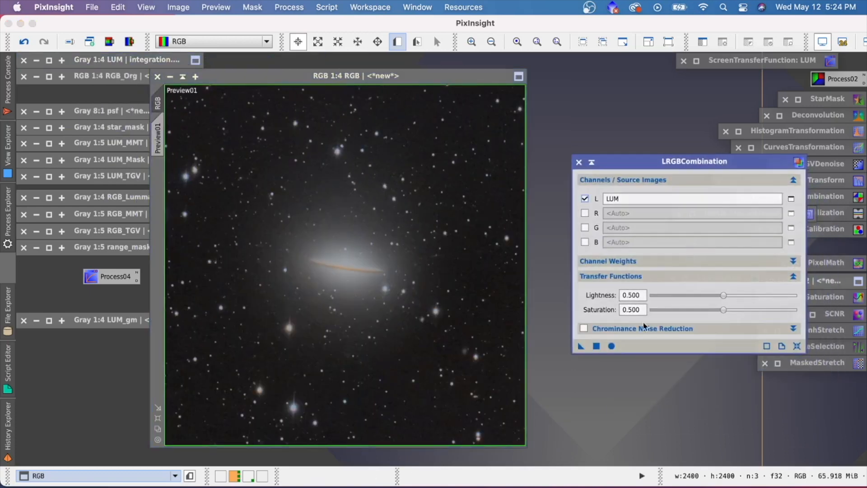
# Try the LRGBCombination with LUM on the full RGB image, undo it, and apply it to Preview01 instead.
pyautogui.moveTo(581, 344); pyautogui.dragTo(388, 246)
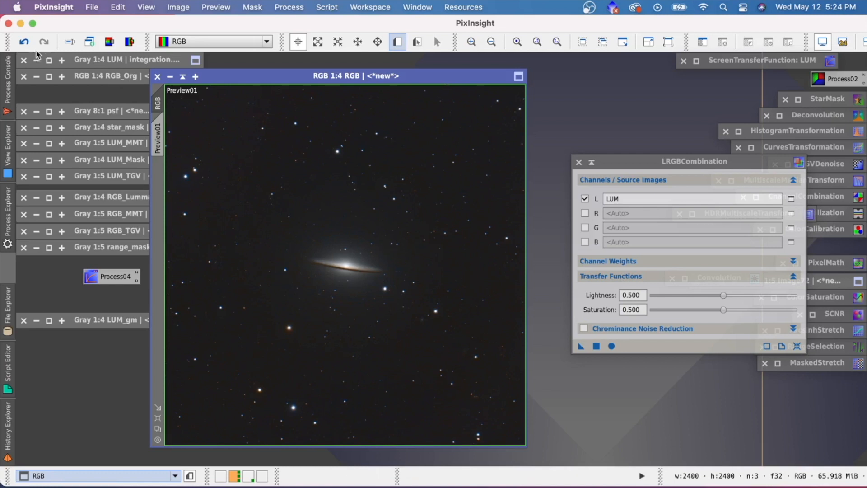
pyautogui.click(23, 43)
pyautogui.click(158, 138)
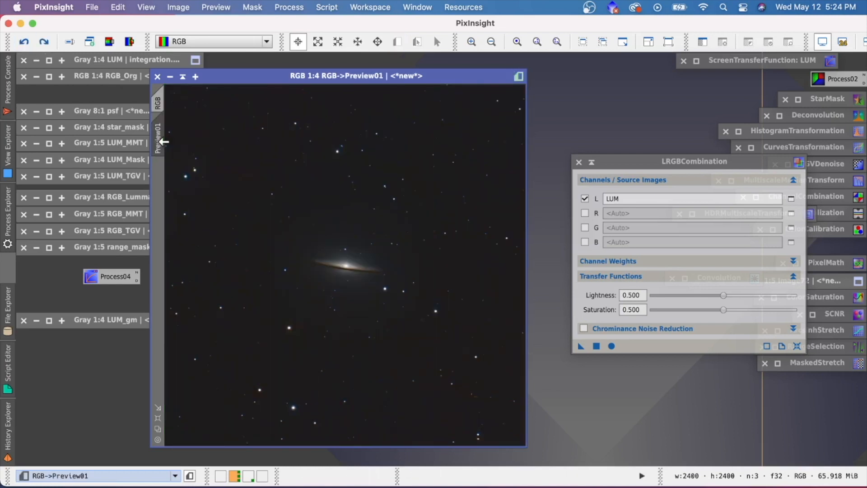
pyautogui.moveTo(580, 347); pyautogui.dragTo(358, 241)
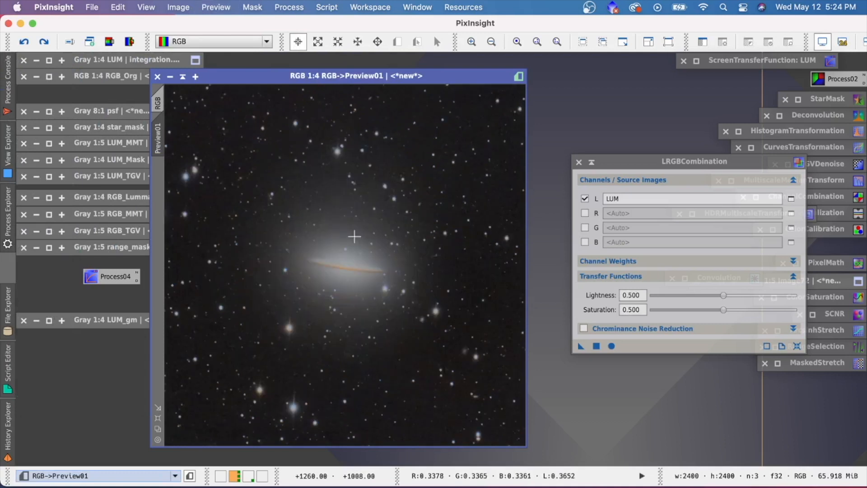
pyautogui.press('shift+super+z')
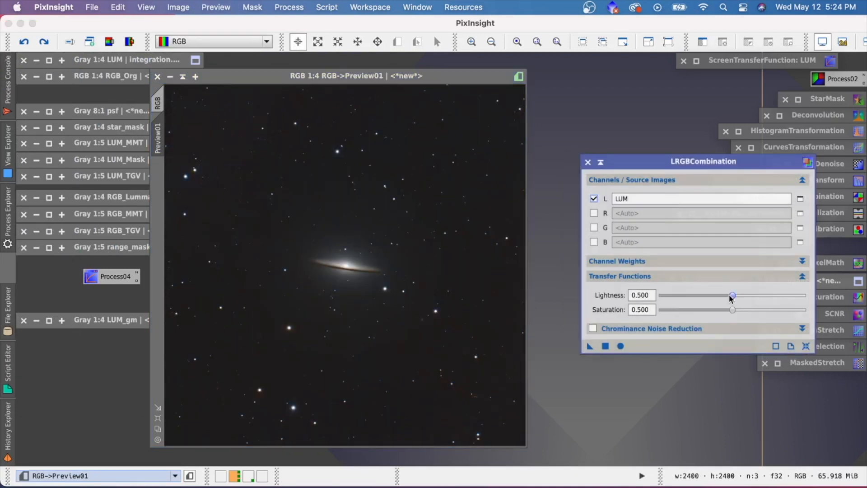
# Try the LRGBCombination on Preview01 with a lightness of 0.450, and restore the lightness setting to 0.500.
pyautogui.click(732, 296)
pyautogui.moveTo(732, 296); pyautogui.dragTo(726, 296)
pyautogui.moveTo(589, 348); pyautogui.dragTo(389, 262)
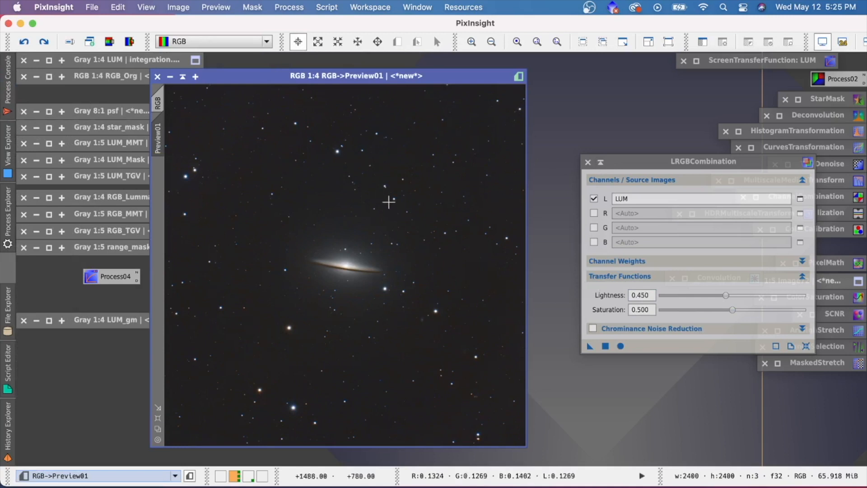
pyautogui.click(730, 294)
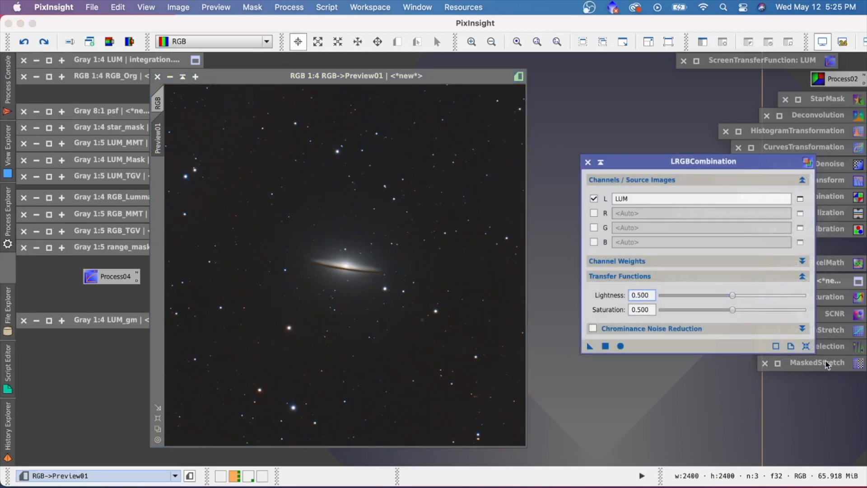
# Bring up the LUM image again and put away the LRGBCombination window.
pyautogui.click(113, 61)
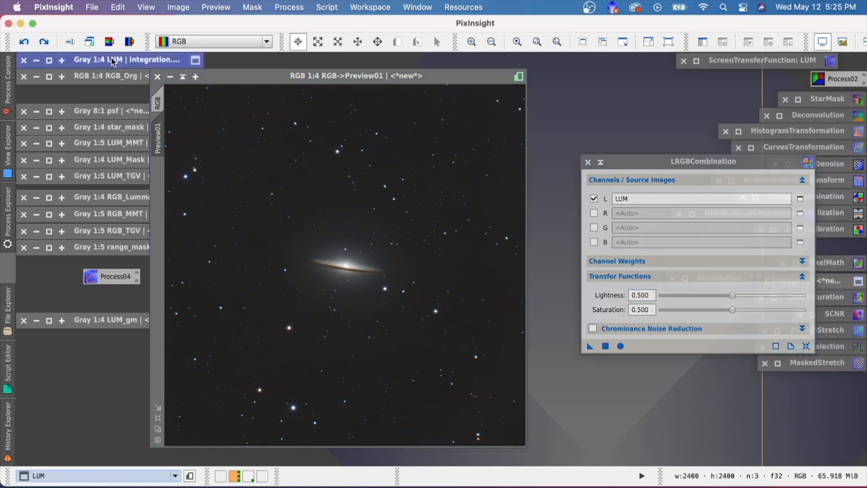
pyautogui.doubleClick(113, 61)
pyautogui.click(601, 163)
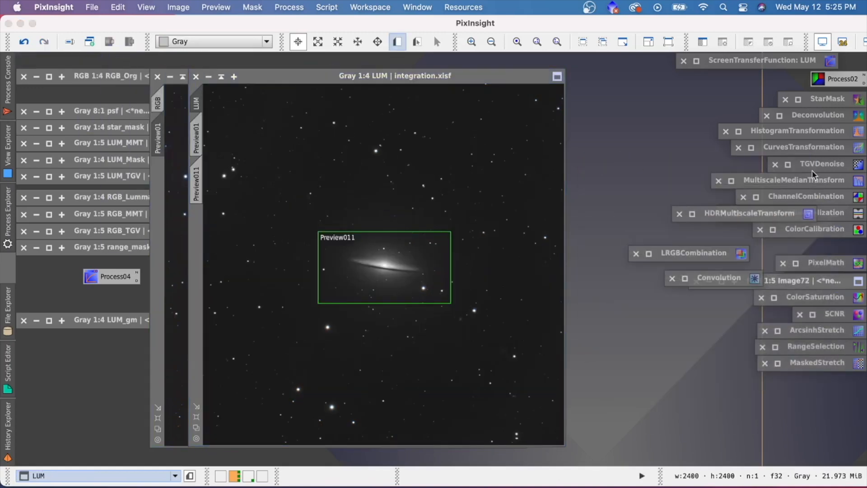
# Reset HistogramTransformation and, using a real-time preview of LUM, set the shadows to 0.05569620 and the midtones to 0.29234973.
pyautogui.click(768, 217)
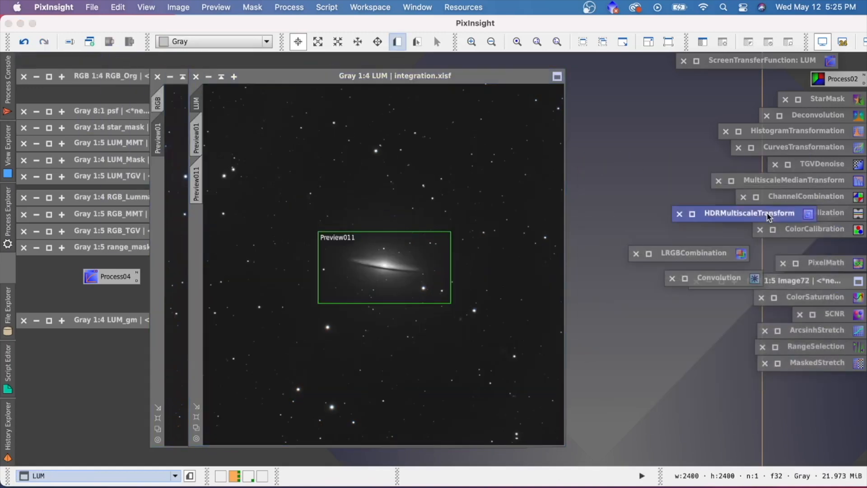
pyautogui.doubleClick(796, 132)
pyautogui.click(819, 445)
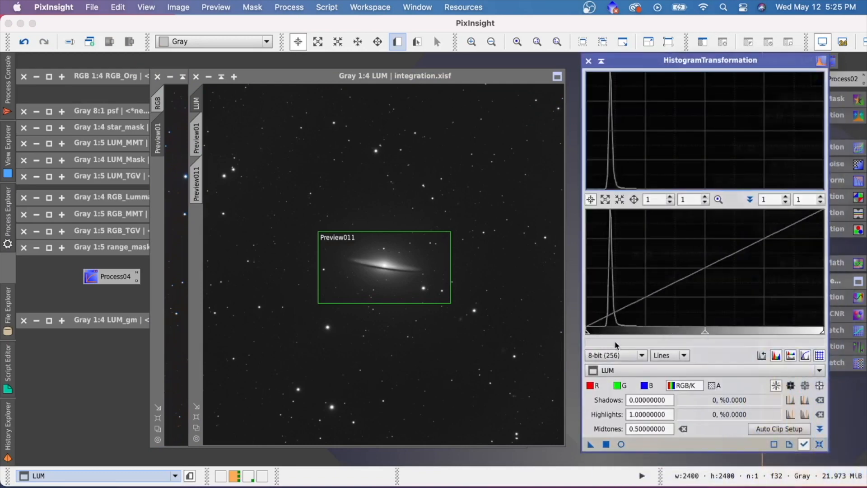
pyautogui.click(704, 334)
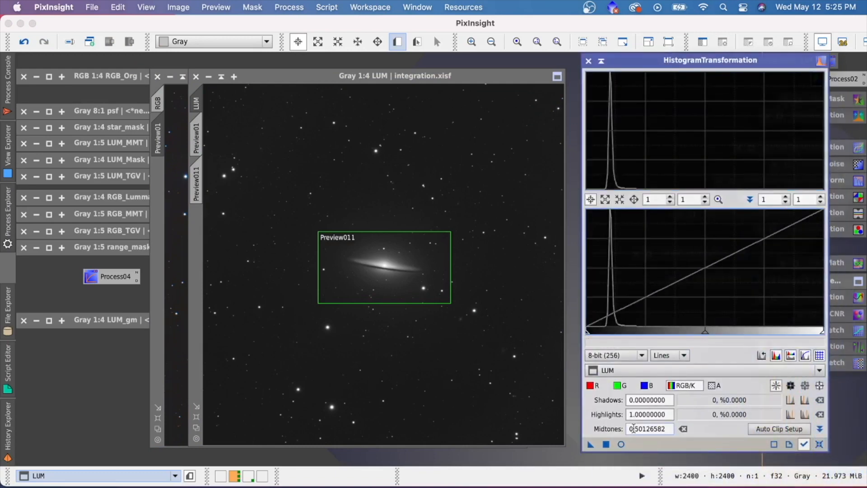
pyautogui.click(621, 444)
pyautogui.moveTo(704, 332); pyautogui.dragTo(647, 332)
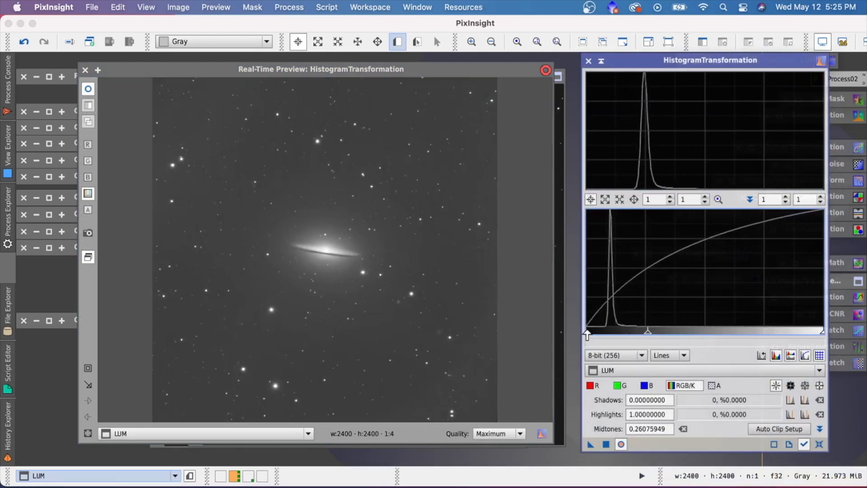
pyautogui.moveTo(587, 334); pyautogui.dragTo(600, 335)
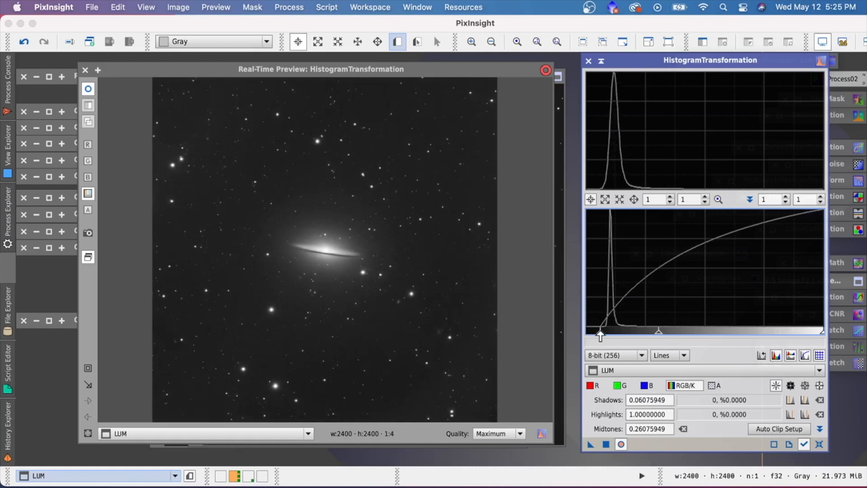
pyautogui.moveTo(659, 337)
pyautogui.mouseDown()
pyautogui.moveTo(601, 335)
pyautogui.moveTo(667, 335)
pyautogui.mouseUp()
pyautogui.moveTo(603, 336); pyautogui.dragTo(598, 336)
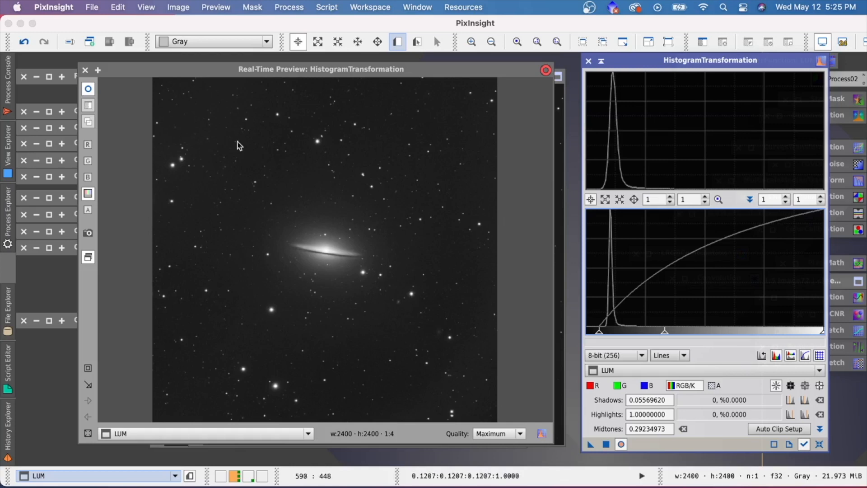
# Close the real-time preview, apply the histogram stretch to LUM, and put away HistogramTransformation and the LUM image.
pyautogui.click(84, 71)
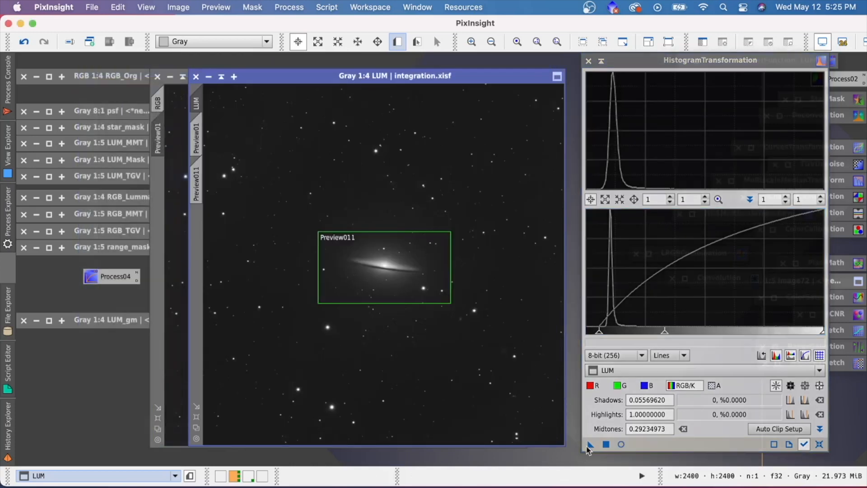
pyautogui.moveTo(589, 444); pyautogui.dragTo(360, 231)
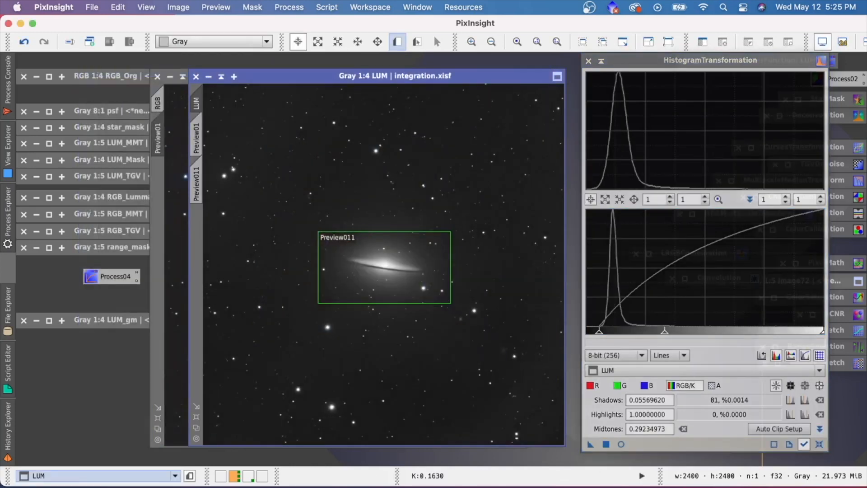
pyautogui.click(601, 61)
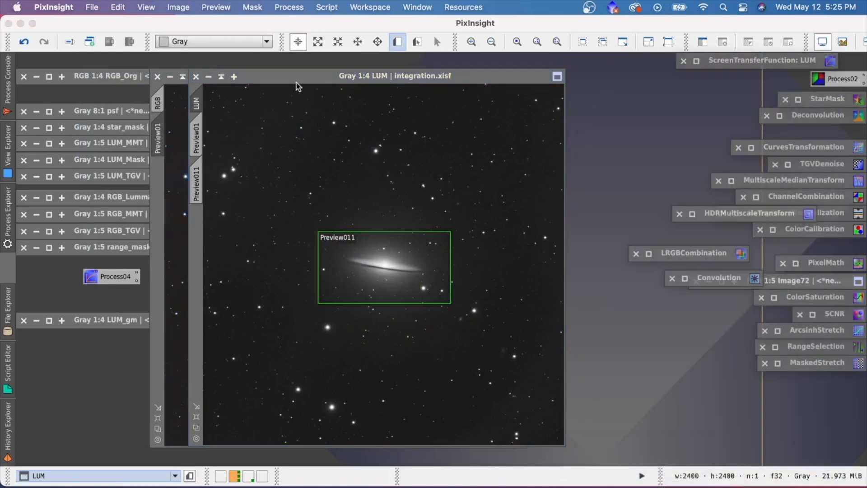
pyautogui.click(221, 76)
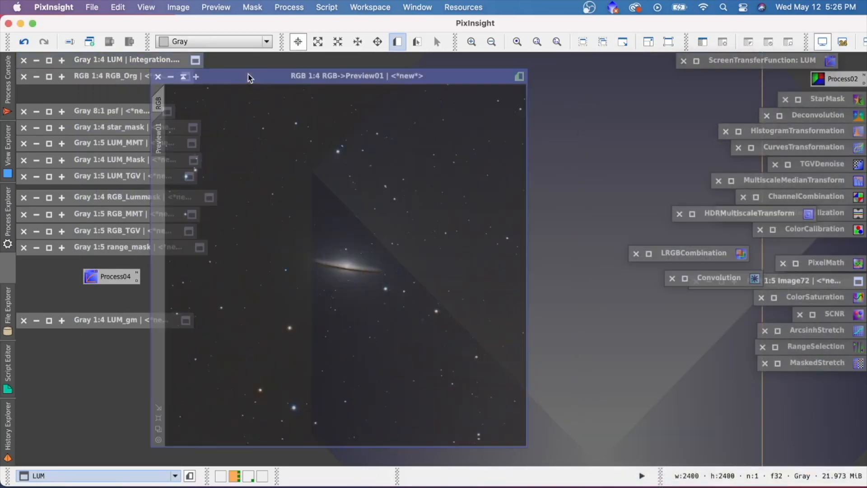
# Try the LRGBCombination with the stretched LUM on Preview01 of the RGB image, inspect the galaxy up close, and put LRGBCombination away.
pyautogui.moveTo(248, 76); pyautogui.dragTo(316, 76)
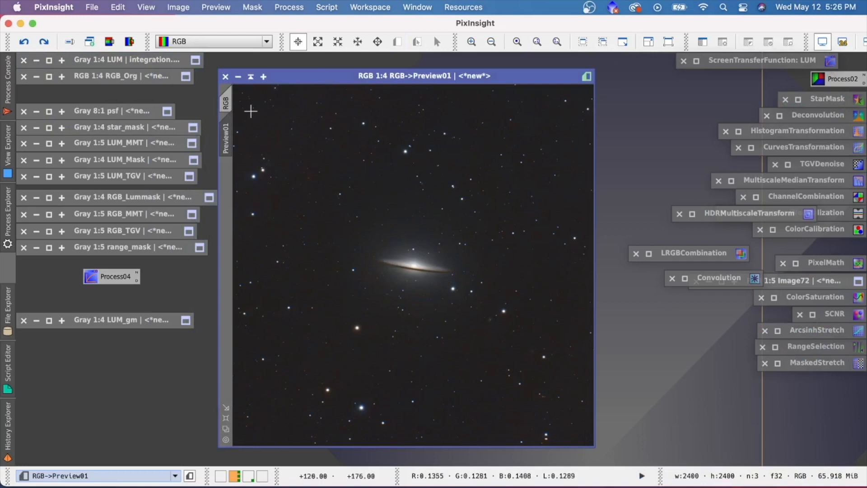
pyautogui.doubleClick(703, 253)
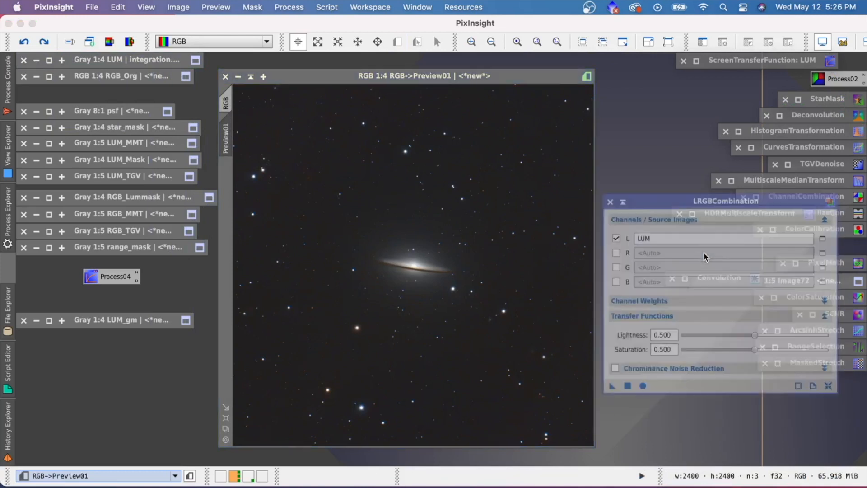
pyautogui.moveTo(590, 346); pyautogui.dragTo(460, 259)
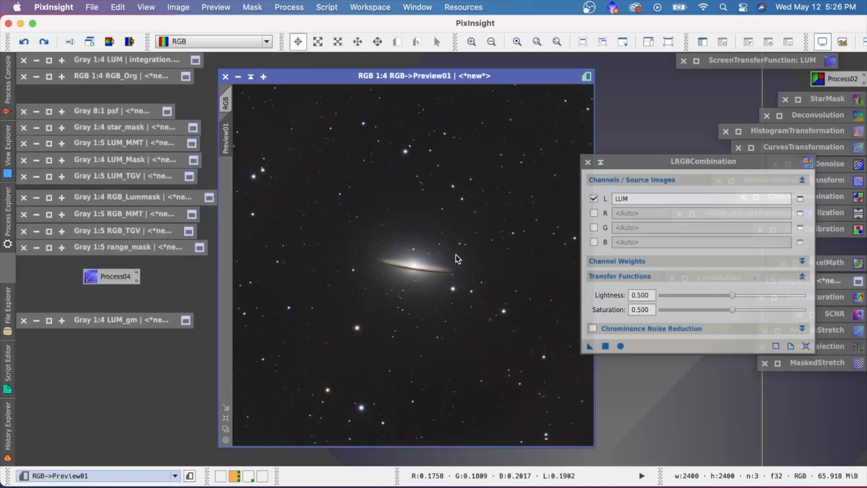
pyautogui.scroll(3, 456, 255)
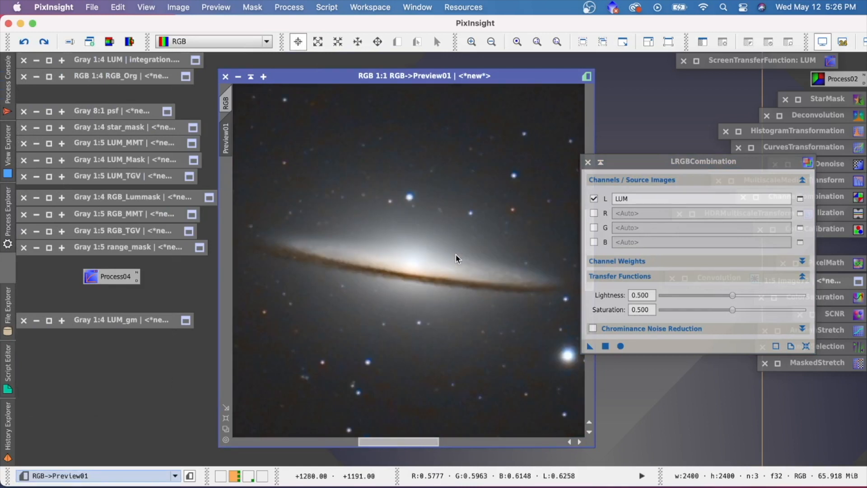
pyautogui.scroll(-3, 456, 255)
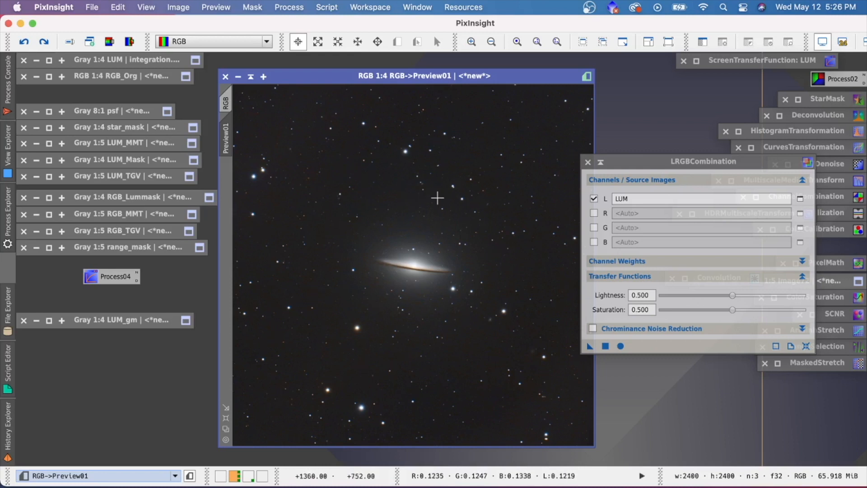
pyautogui.click(600, 162)
# Apply the LRGBCombination with LUM as lightness to the full RGB image, and put the process window away.
pyautogui.moveTo(424, 81); pyautogui.dragTo(400, 81)
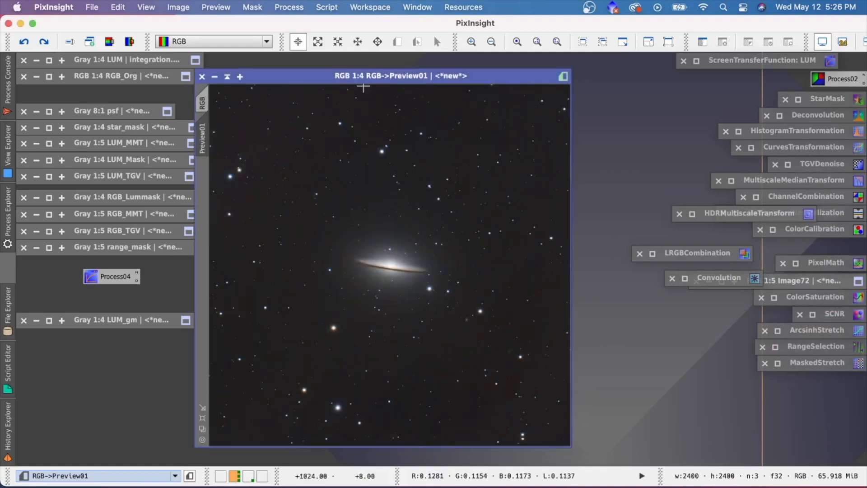
pyautogui.click(204, 100)
pyautogui.doubleClick(687, 255)
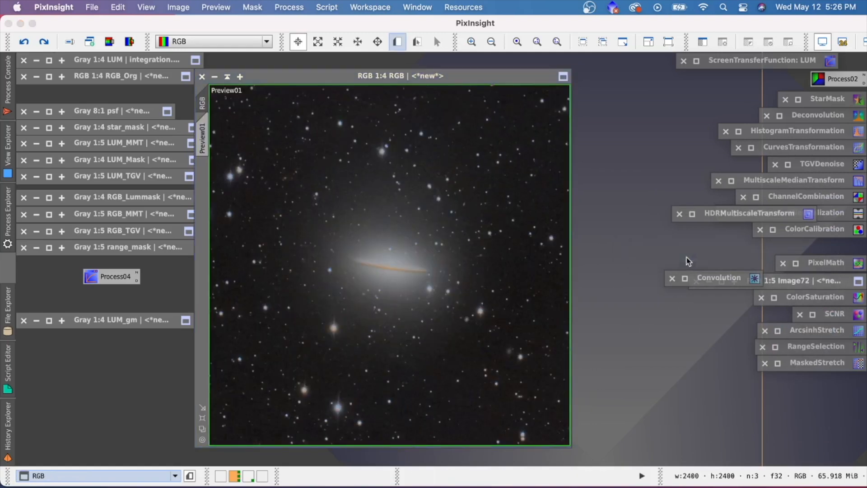
pyautogui.moveTo(589, 348); pyautogui.dragTo(412, 226)
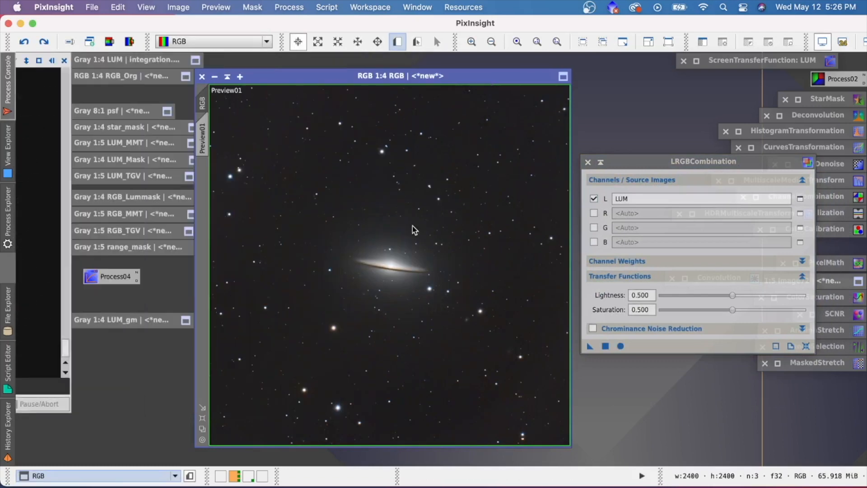
pyautogui.click(600, 162)
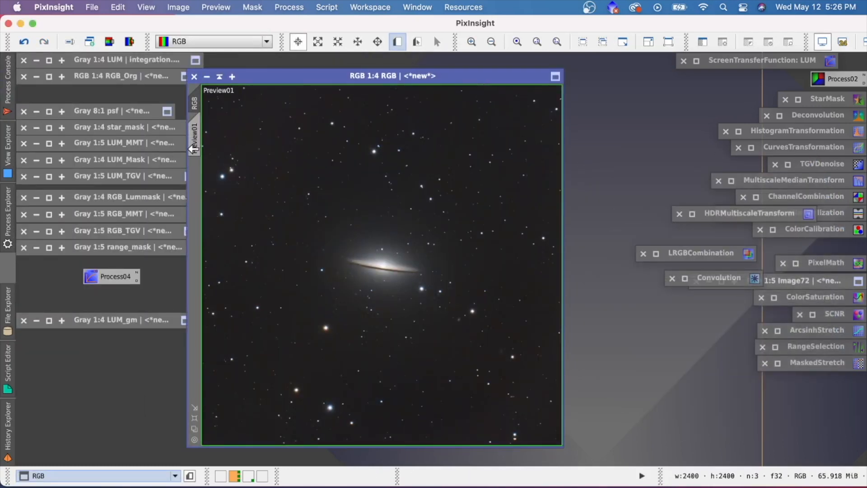
# Delete Preview01 from the RGB image and reposition the image in the workspace.
pyautogui.rightClick(192, 150)
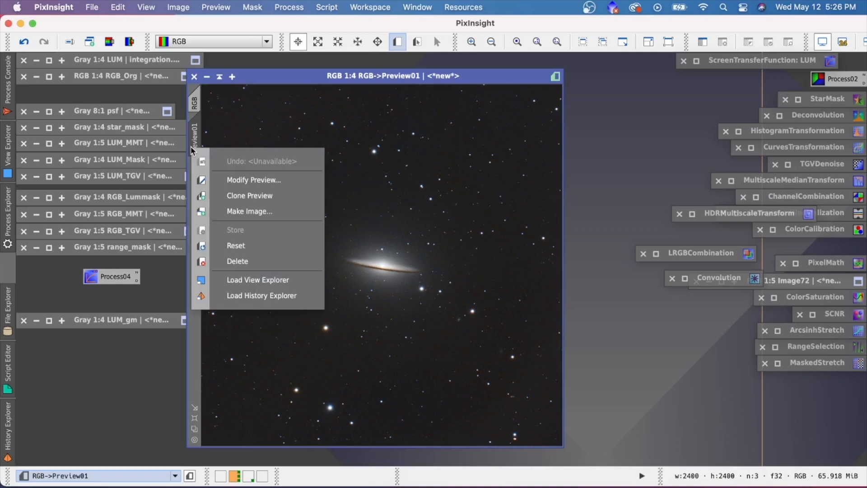
pyautogui.click(254, 264)
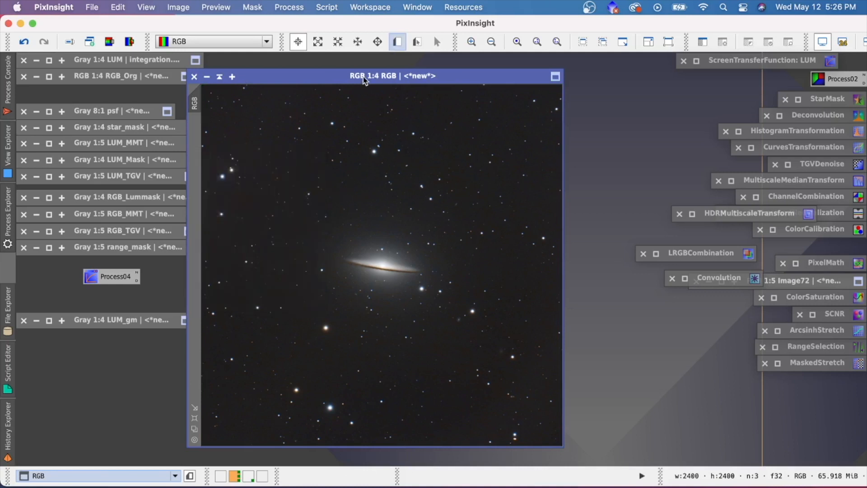
pyautogui.moveTo(367, 77); pyautogui.dragTo(385, 77)
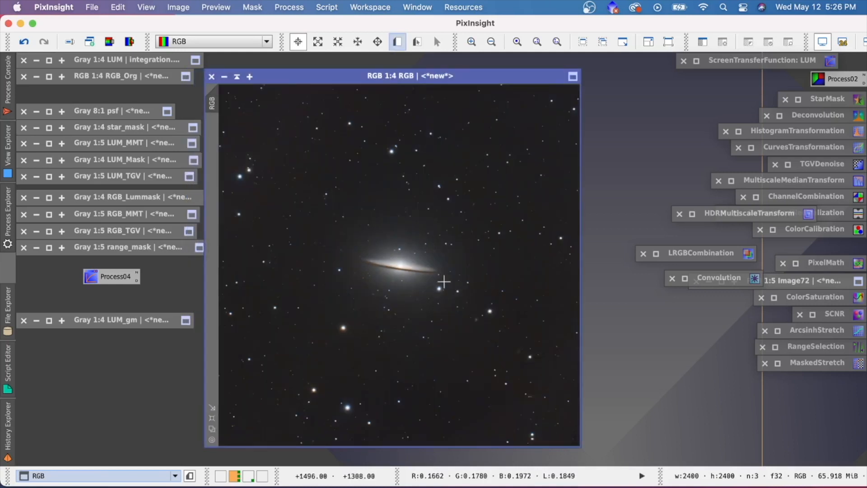
# Open the ACDNR noise reduction process and arrange it beside the RGB image.
pyautogui.click(289, 8)
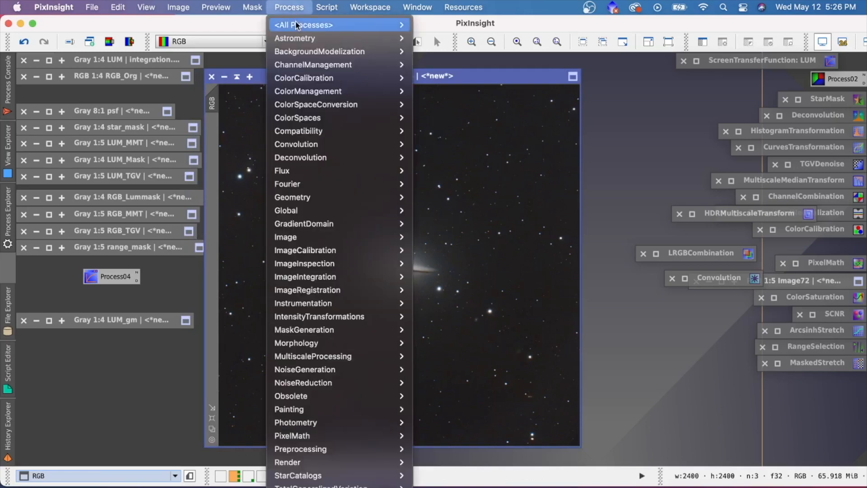
pyautogui.moveTo(296, 23)
pyautogui.click(443, 25)
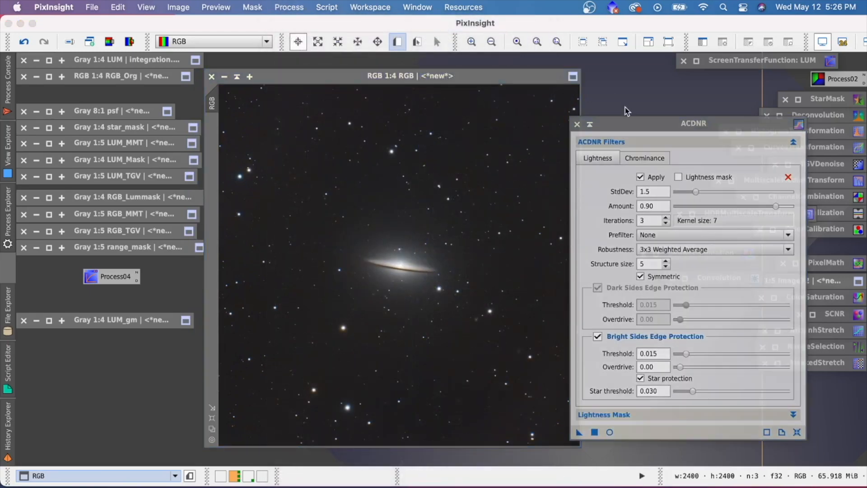
pyautogui.moveTo(623, 124); pyautogui.dragTo(673, 119)
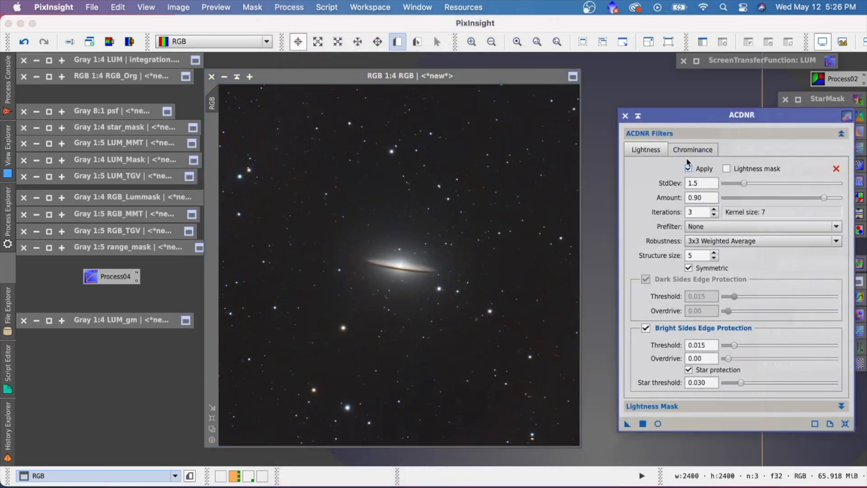
pyautogui.moveTo(489, 77); pyautogui.dragTo(460, 77)
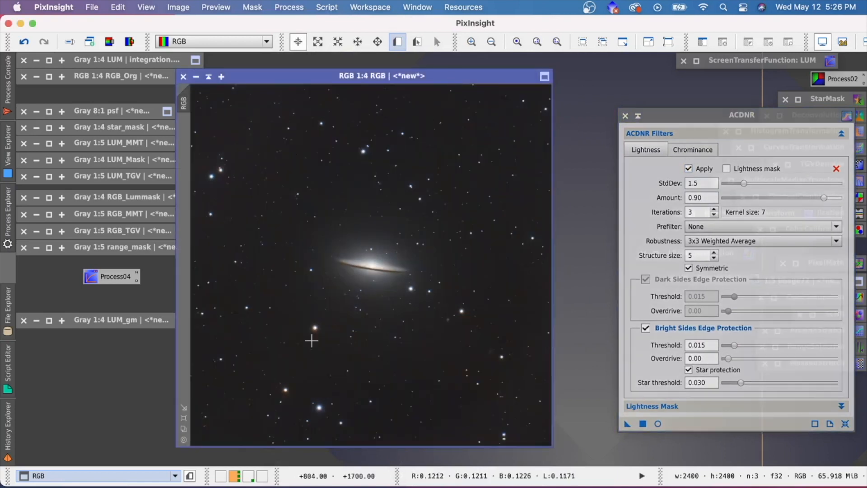
# Create a preview of about 452 × 496 px over half of the galaxy and another over the background below, and display Preview01.
pyautogui.click(396, 42)
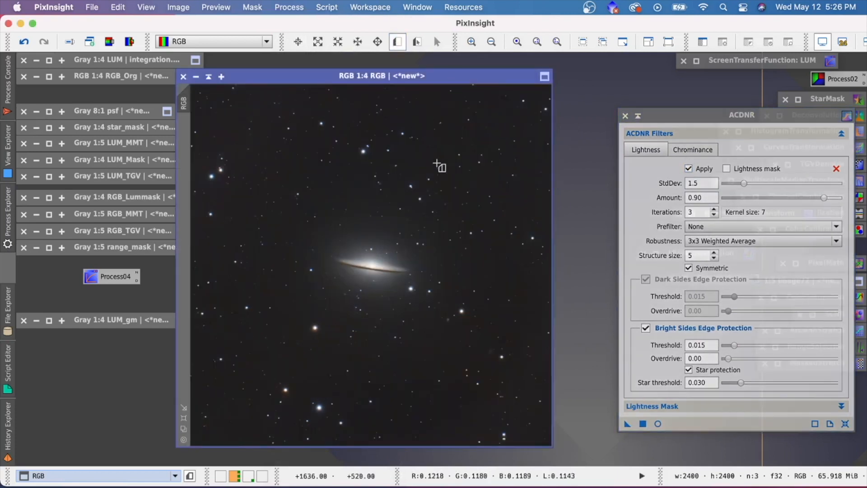
pyautogui.moveTo(366, 233); pyautogui.dragTo(432, 306)
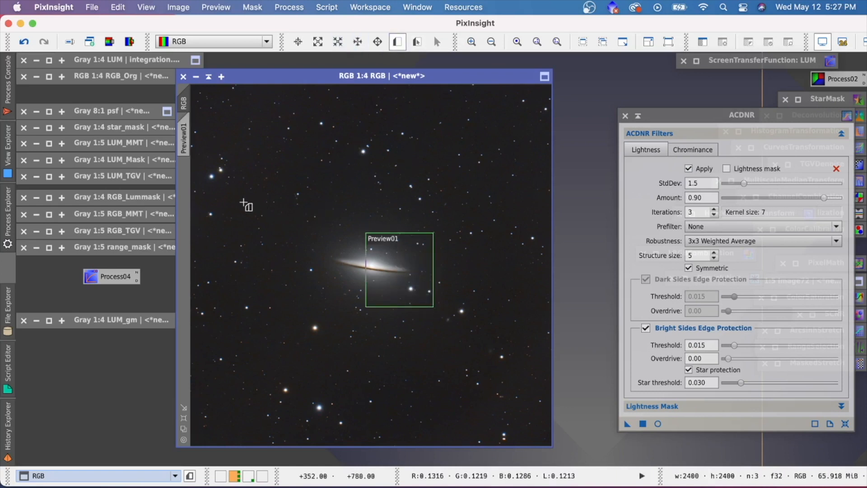
pyautogui.moveTo(402, 346); pyautogui.dragTo(475, 416)
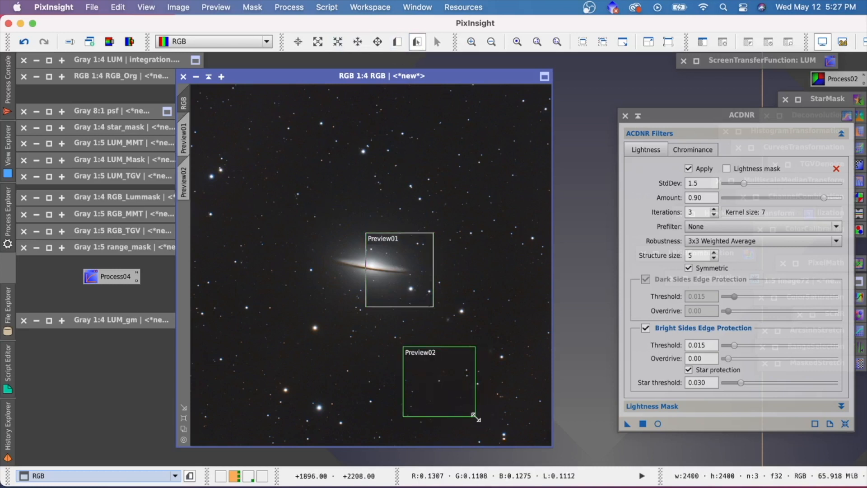
pyautogui.click(184, 149)
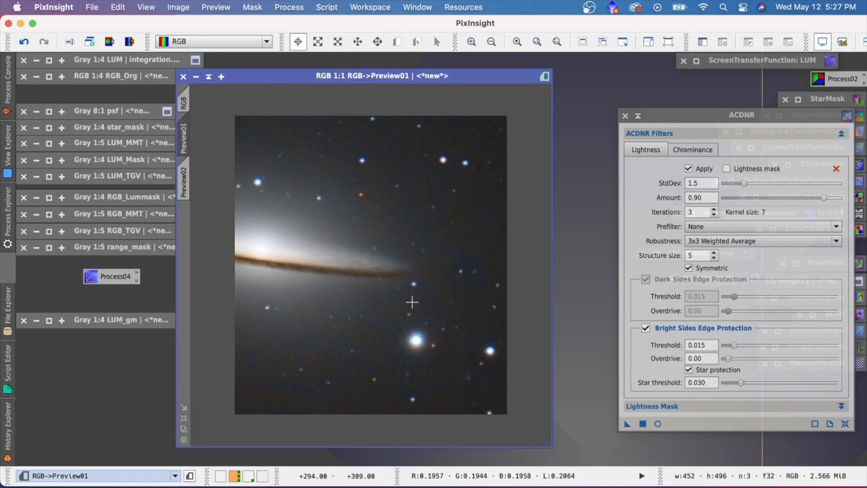
# Disable ACDNR's lightness filter and, using a real-time preview of Preview01, set the chrominance StdDev to 5.5.
pyautogui.click(688, 169)
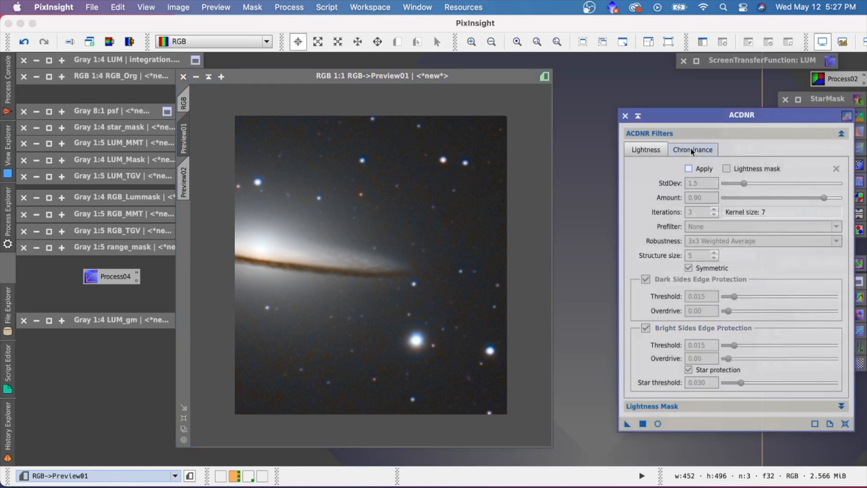
pyautogui.click(692, 151)
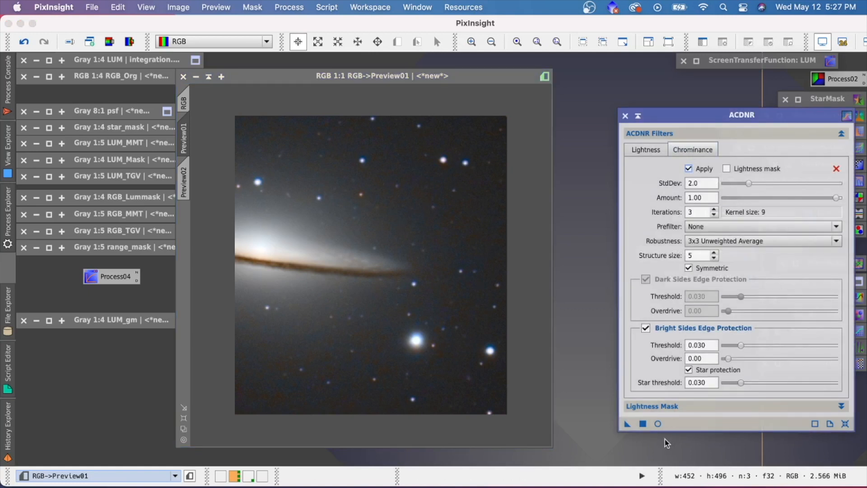
pyautogui.click(658, 423)
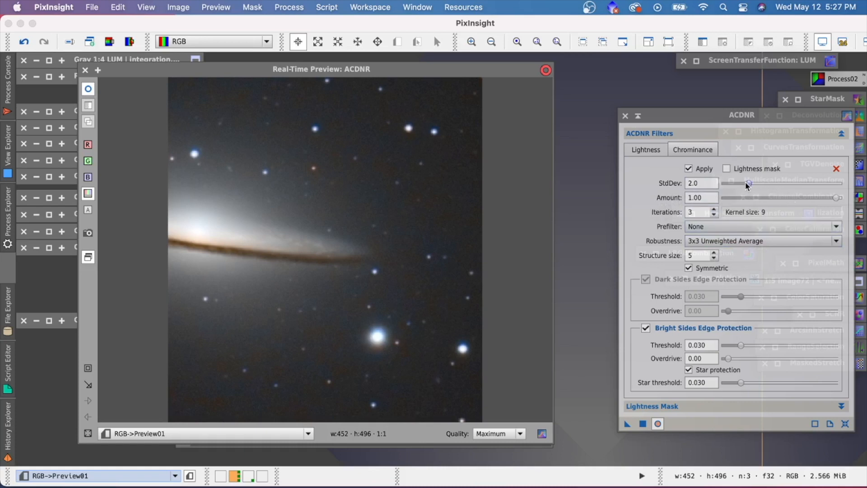
pyautogui.moveTo(752, 185); pyautogui.dragTo(794, 185)
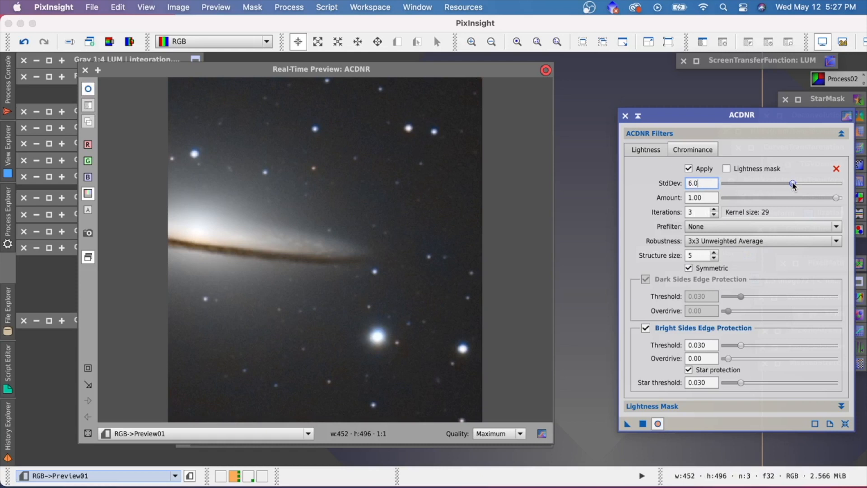
pyautogui.moveTo(793, 185)
pyautogui.mouseDown()
pyautogui.moveTo(717, 180)
pyautogui.moveTo(788, 185)
pyautogui.mouseUp()
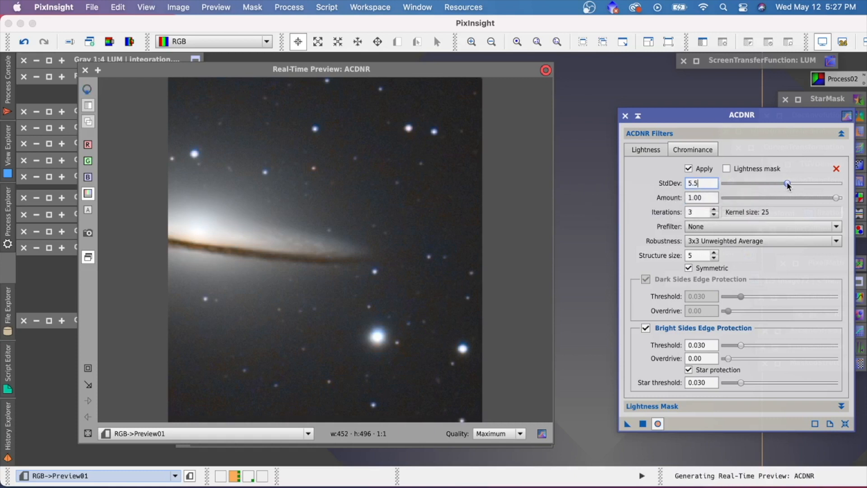
# Compare Preview01 with and without the ACDNR filter in the real-time preview, and close the real-time preview.
pyautogui.click(90, 88)
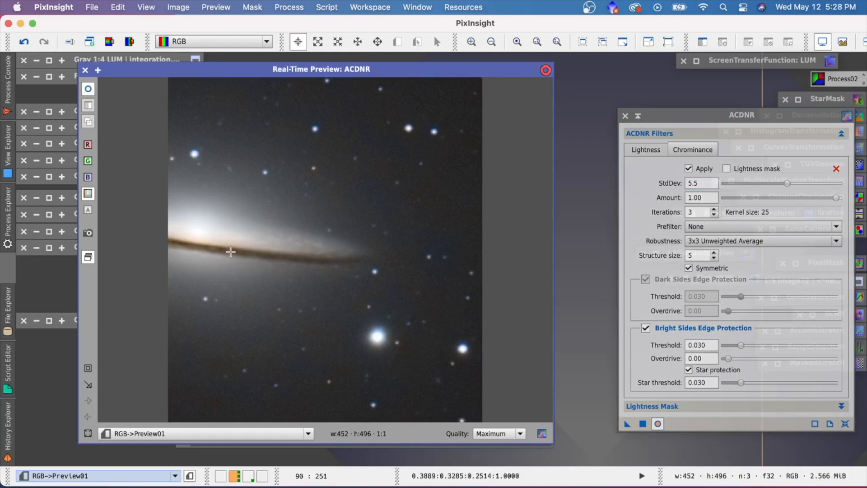
pyautogui.click(90, 92)
pyautogui.moveTo(387, 73); pyautogui.dragTo(391, 73)
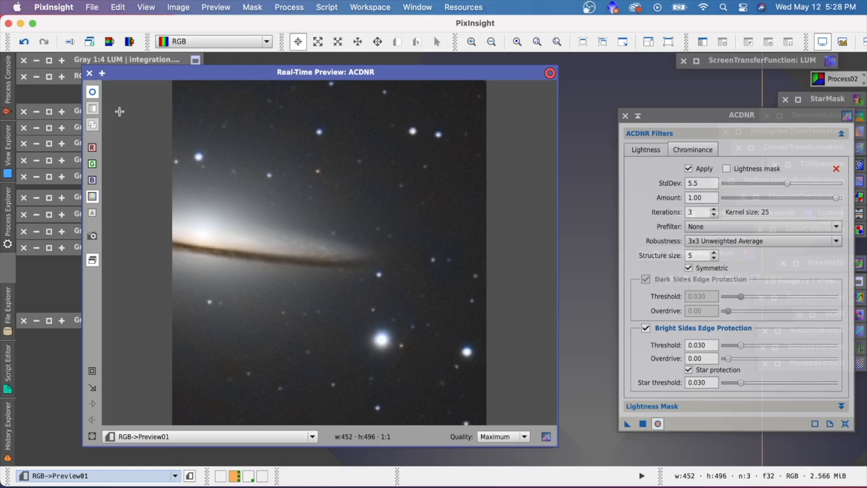
pyautogui.click(89, 73)
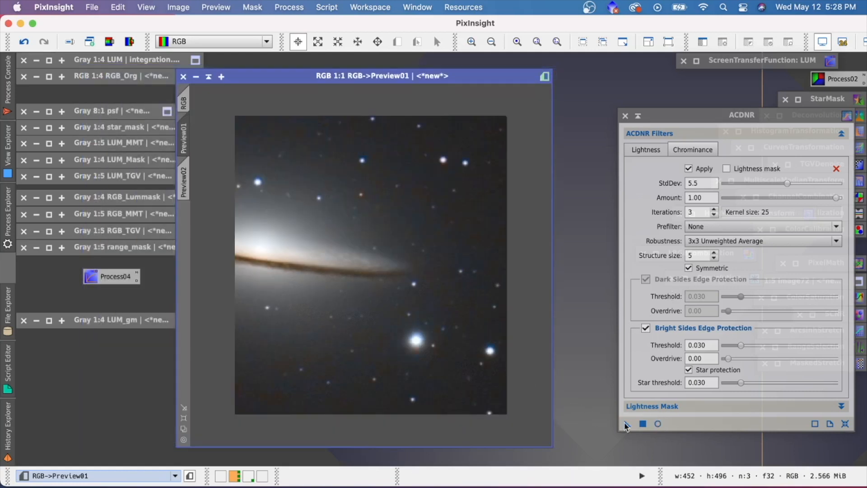
# Apply the ACDNR chrominance noise reduction to Preview01 and the full RGB image, inspect the galaxy, and collapse the process window.
pyautogui.moveTo(626, 423); pyautogui.dragTo(417, 273)
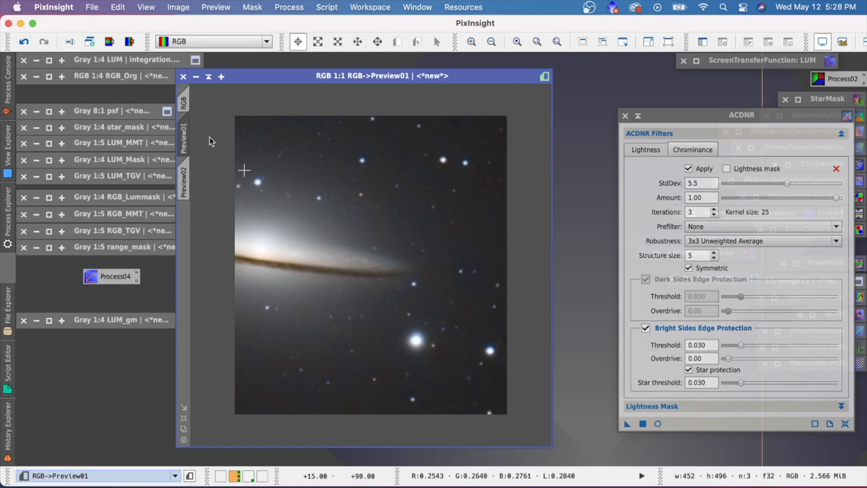
pyautogui.click(184, 103)
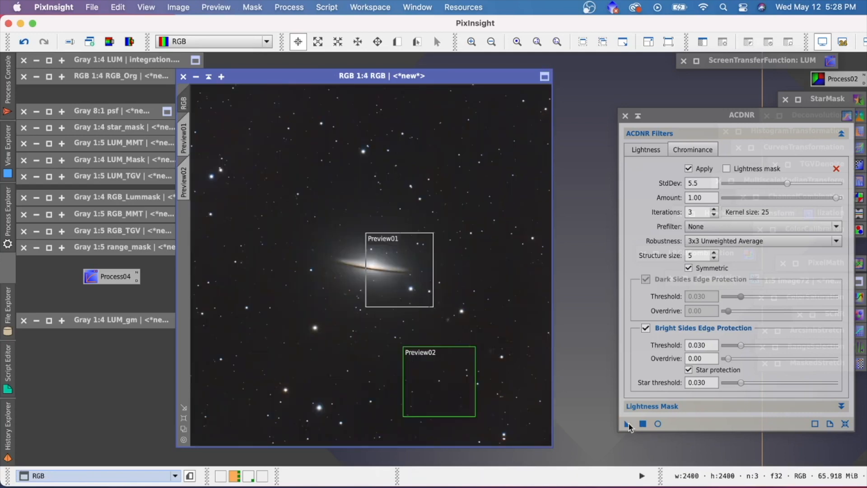
pyautogui.moveTo(627, 423); pyautogui.dragTo(444, 235)
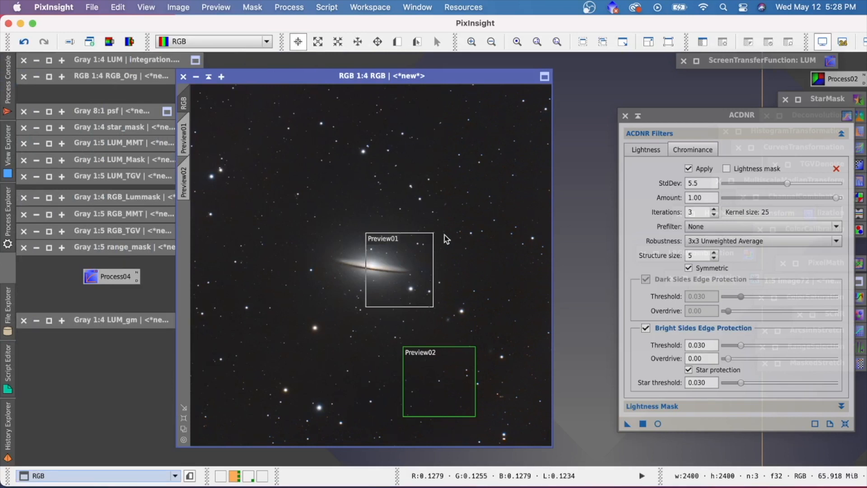
pyautogui.scroll(3, 444, 235)
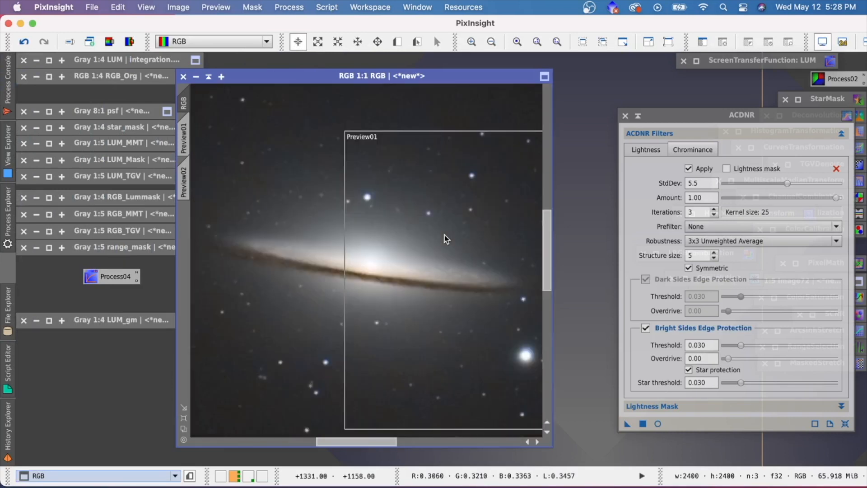
pyautogui.scroll(-3, 444, 235)
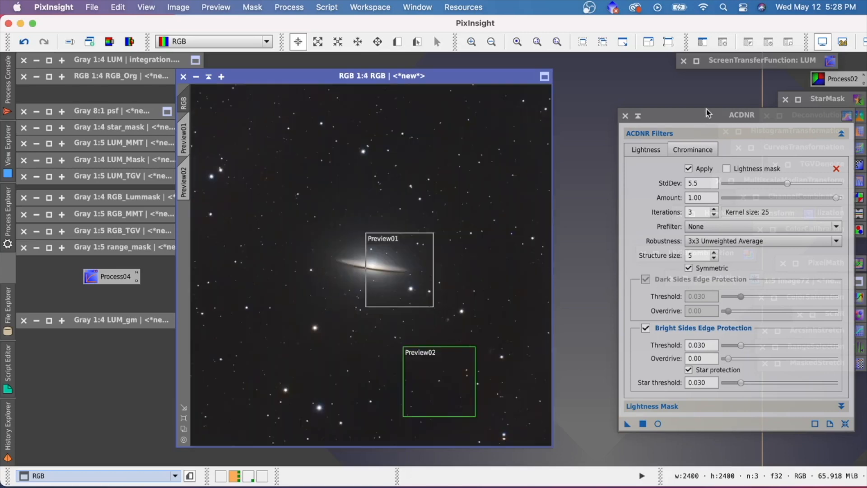
pyautogui.click(638, 115)
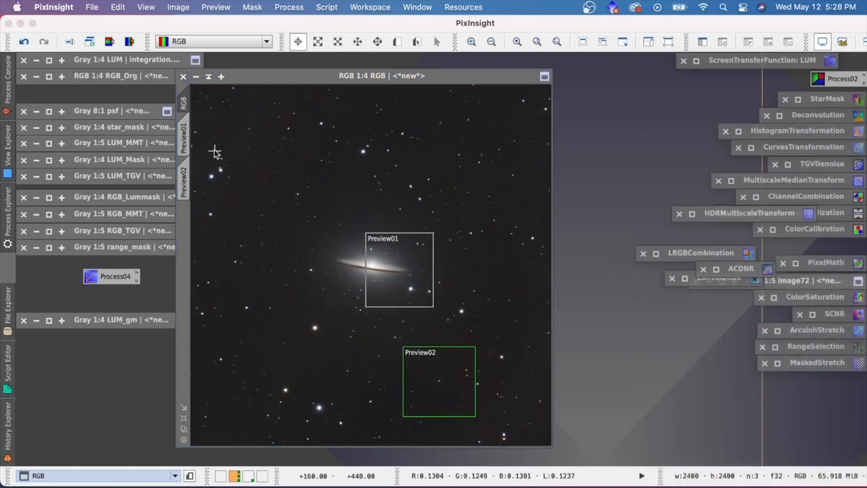
# Delete Preview01 and Preview02 from the RGB image and reposition its window in the workspace.
pyautogui.rightClick(184, 137)
pyautogui.click(229, 248)
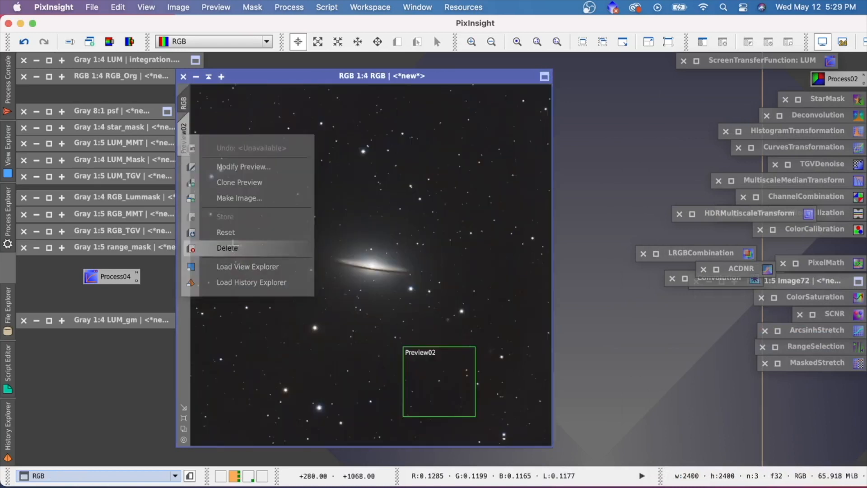
pyautogui.click(184, 132)
pyautogui.rightClick(183, 137)
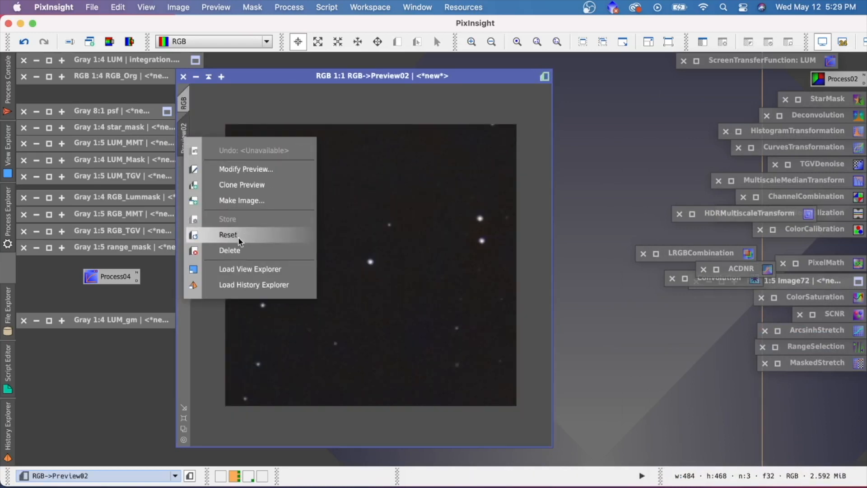
pyautogui.click(230, 249)
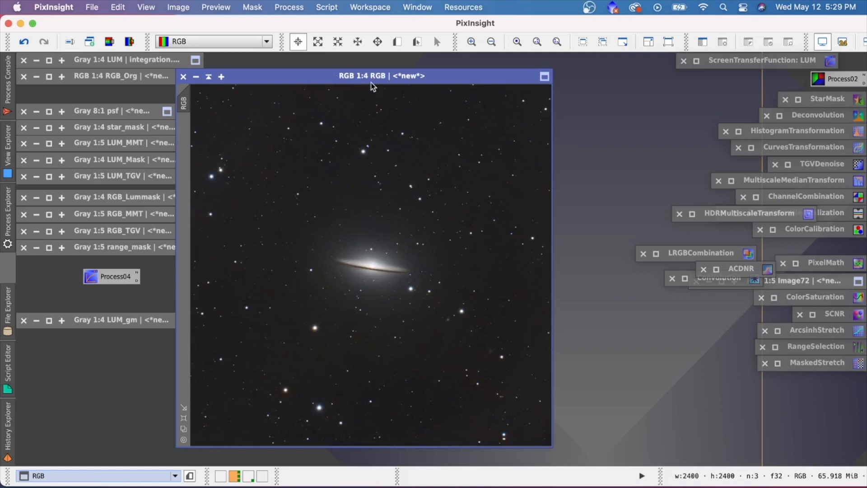
pyautogui.moveTo(371, 82); pyautogui.dragTo(412, 82)
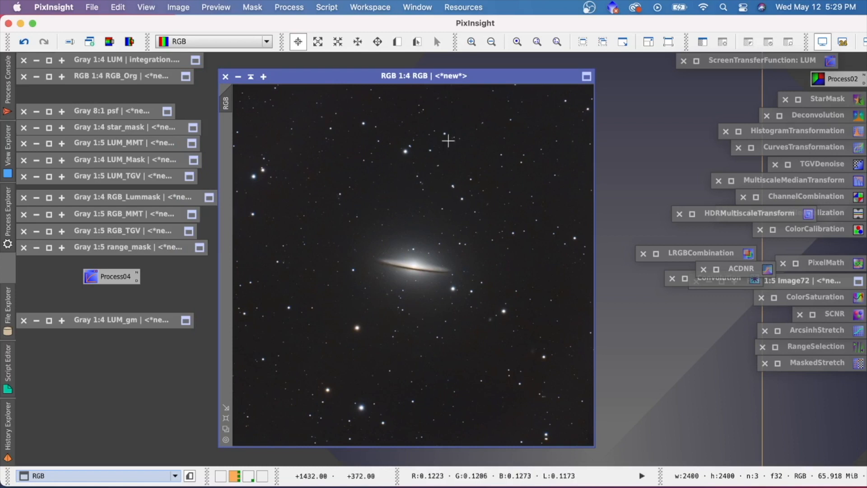
pyautogui.moveTo(437, 76); pyautogui.dragTo(405, 76)
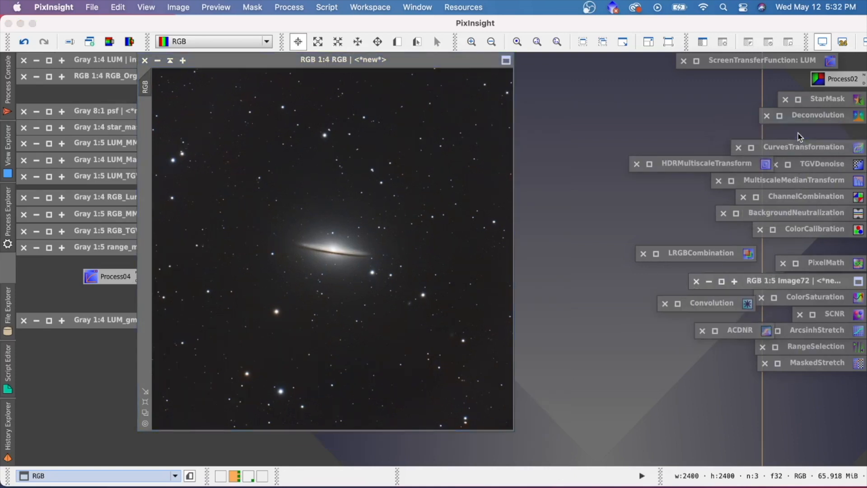
# Open and reset HistogramTransformation, make it track the RGB view, and magnify its histogram 6× horizontally around the channel peaks.
pyautogui.doubleClick(797, 134)
pyautogui.click(820, 444)
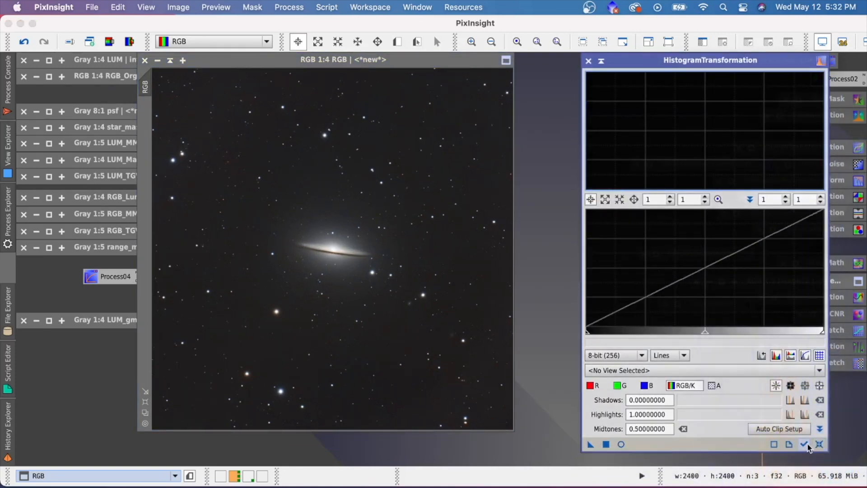
pyautogui.click(804, 445)
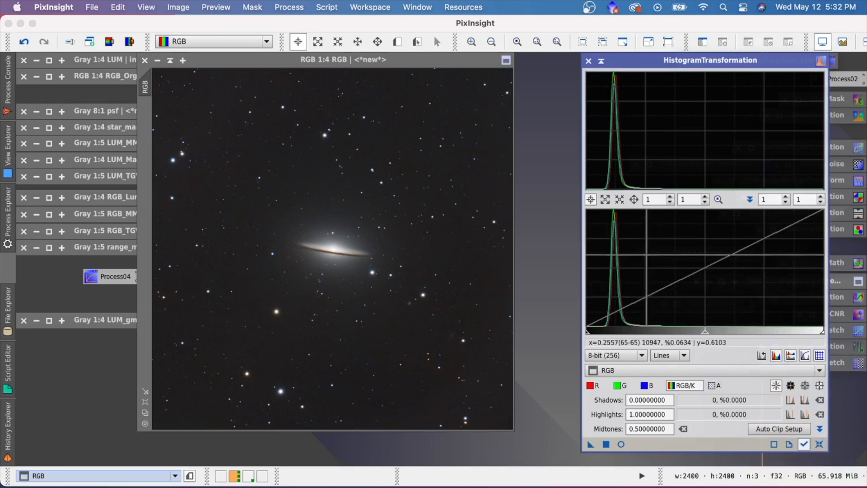
pyautogui.click(671, 196)
pyautogui.click(672, 196)
pyautogui.click(671, 196)
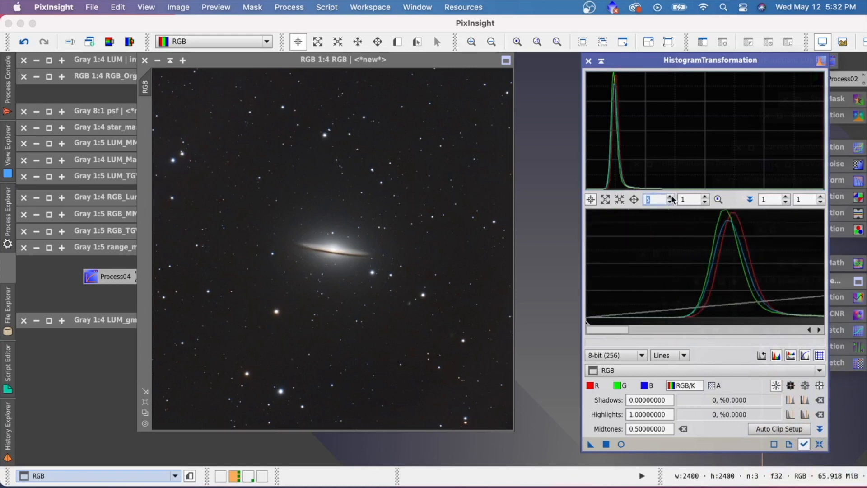
pyautogui.click(672, 196)
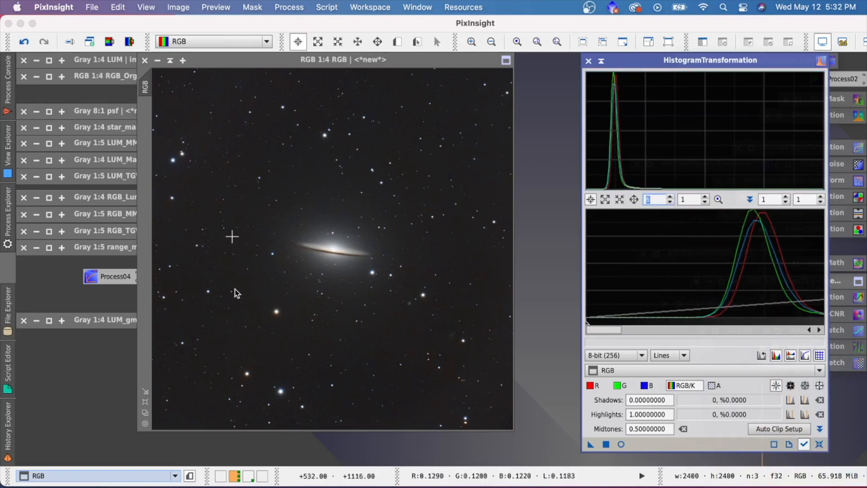
pyautogui.moveTo(610, 329); pyautogui.dragTo(625, 333)
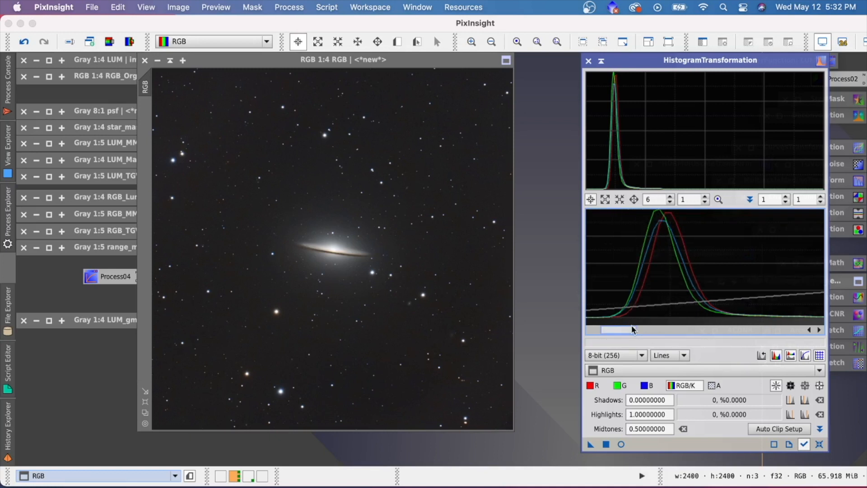
# Raise the red channel's shadows to about 0.0139 and apply the histogram transformation to the RGB image.
pyautogui.click(596, 385)
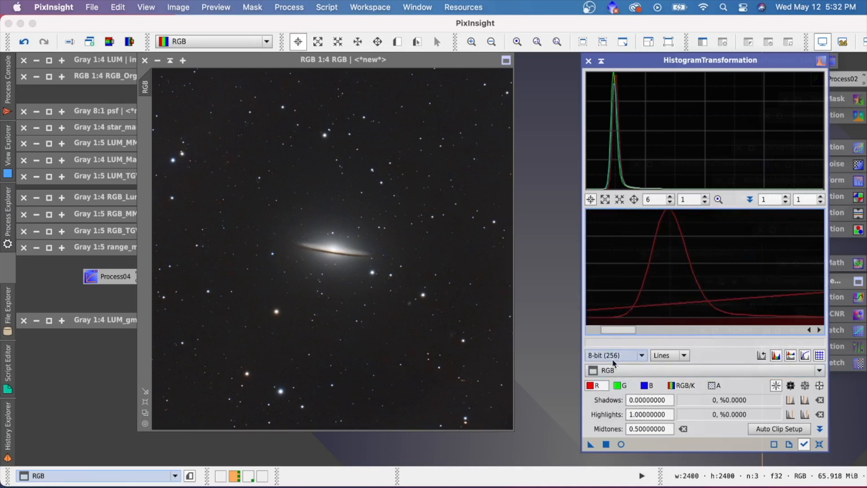
pyautogui.moveTo(625, 330); pyautogui.dragTo(601, 325)
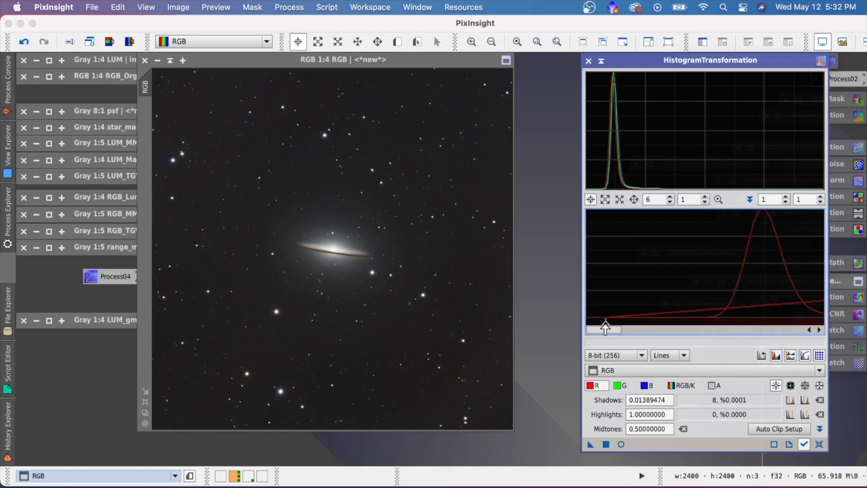
pyautogui.click(683, 385)
pyautogui.moveTo(590, 443); pyautogui.dragTo(362, 241)
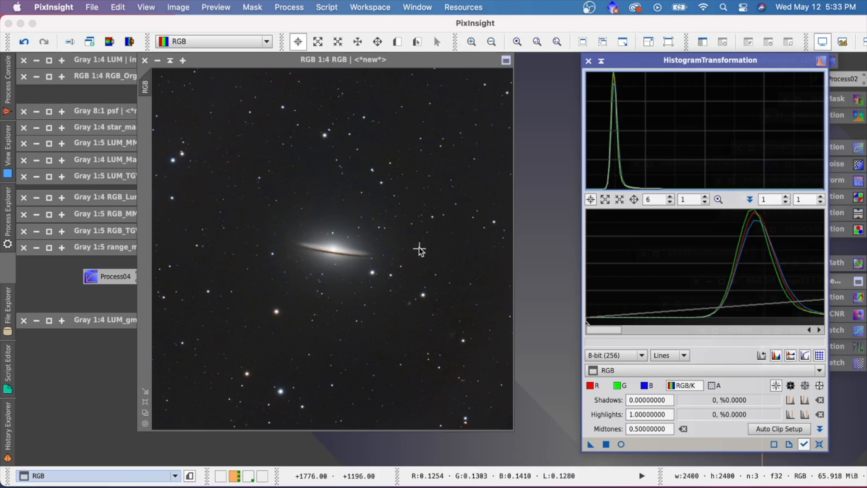
# Undo and redo the histogram transformation on the RGB image to compare the colour balance before and after.
pyautogui.click(419, 247)
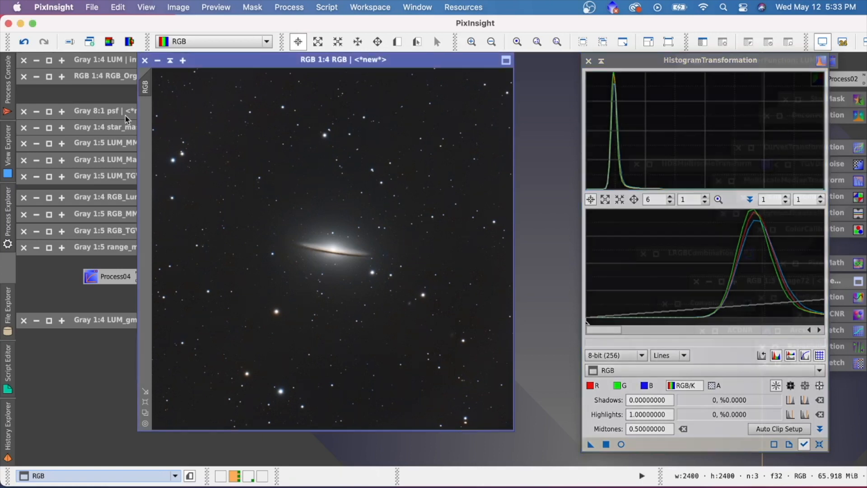
pyautogui.click(31, 45)
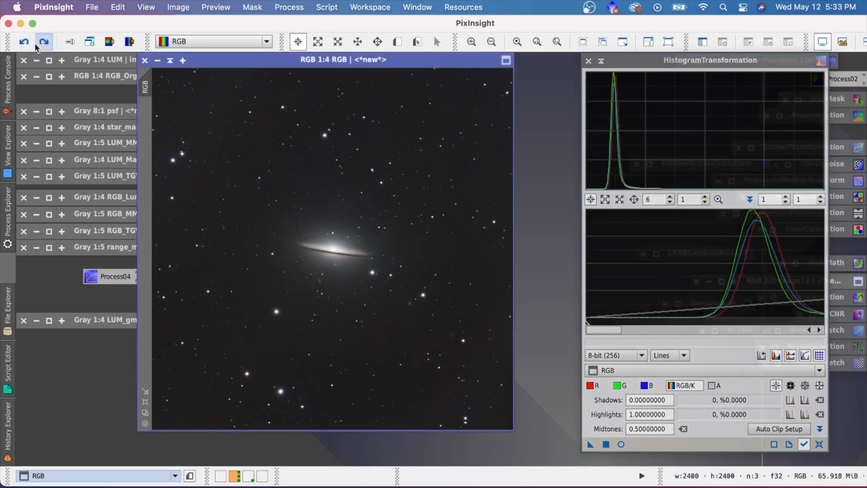
pyautogui.click(40, 46)
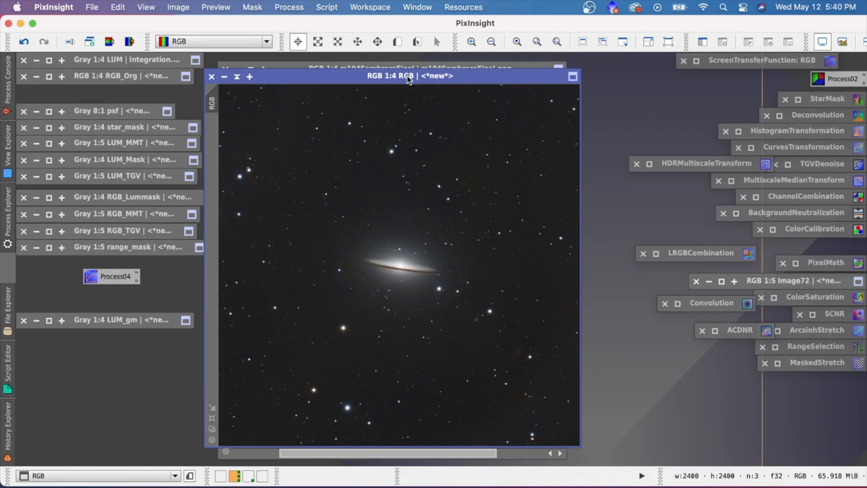
# Compare the processed RGB image with m104SombreroFinal by repeatedly alternating between the two image windows.
pyautogui.keyDown('super'); pyautogui.click(408, 76); pyautogui.keyUp('super')
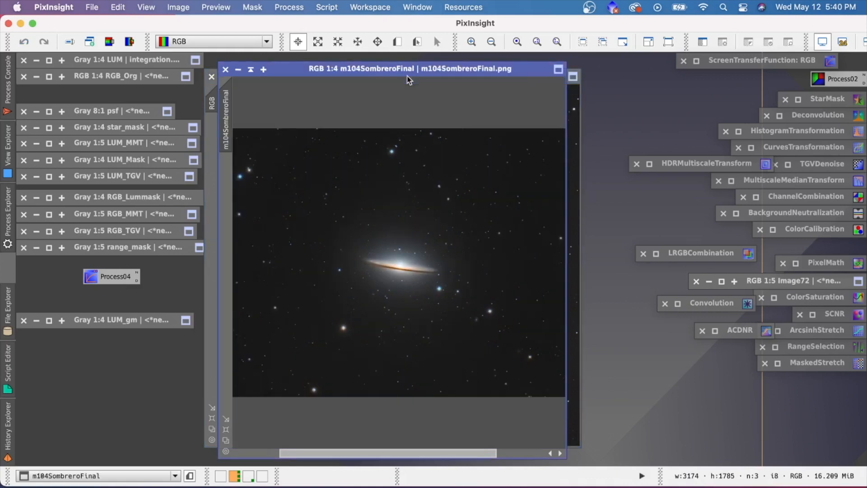
pyautogui.hotkey('ctrl', 'Tab')
pyautogui.hotkey('ctrl', 'Tab')
pyautogui.hotkey('ctrl', 'Tab')
pyautogui.hotkey('ctrl', 'Tab')
pyautogui.hotkey('ctrl', 'Tab')
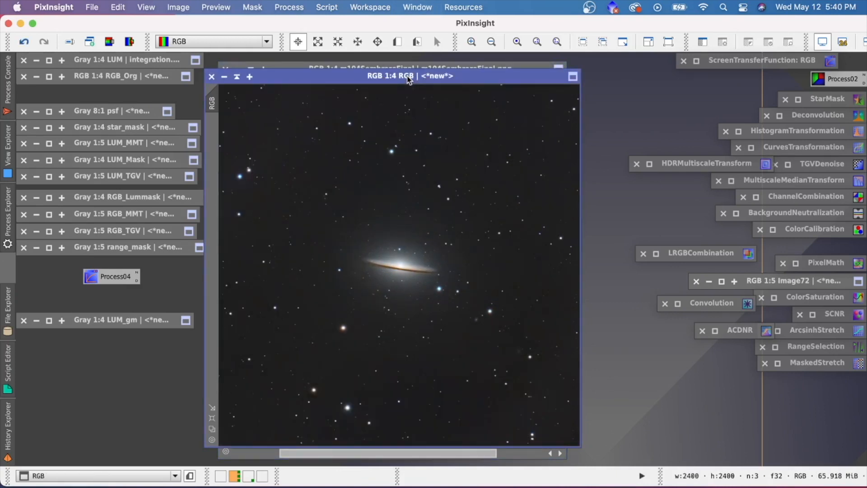
pyautogui.hotkey('ctrl', 'Tab')
pyautogui.hotkey('ctrl', 'Tab')
pyautogui.hotkey('ctrl', 'Tab')
pyautogui.hotkey('ctrl', 'Tab')
pyautogui.hotkey('ctrl', 'Tab')
pyautogui.hotkey('ctrl', 'Tab')
pyautogui.hotkey('ctrl', 'Tab')
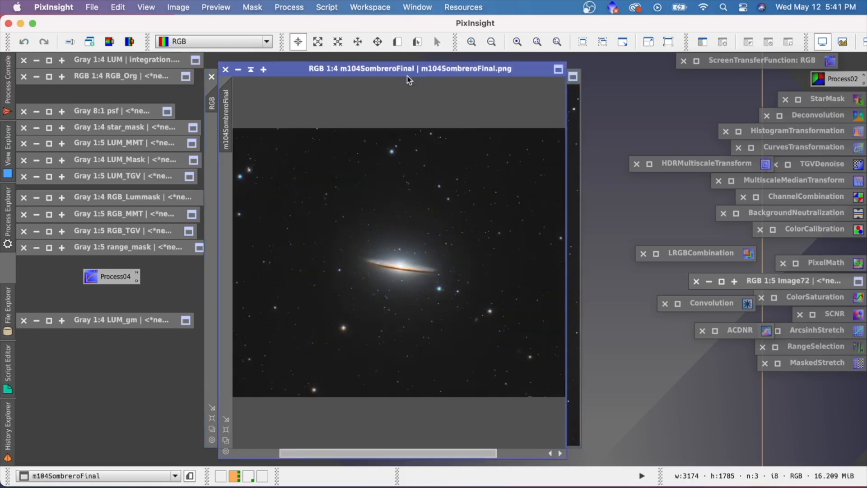